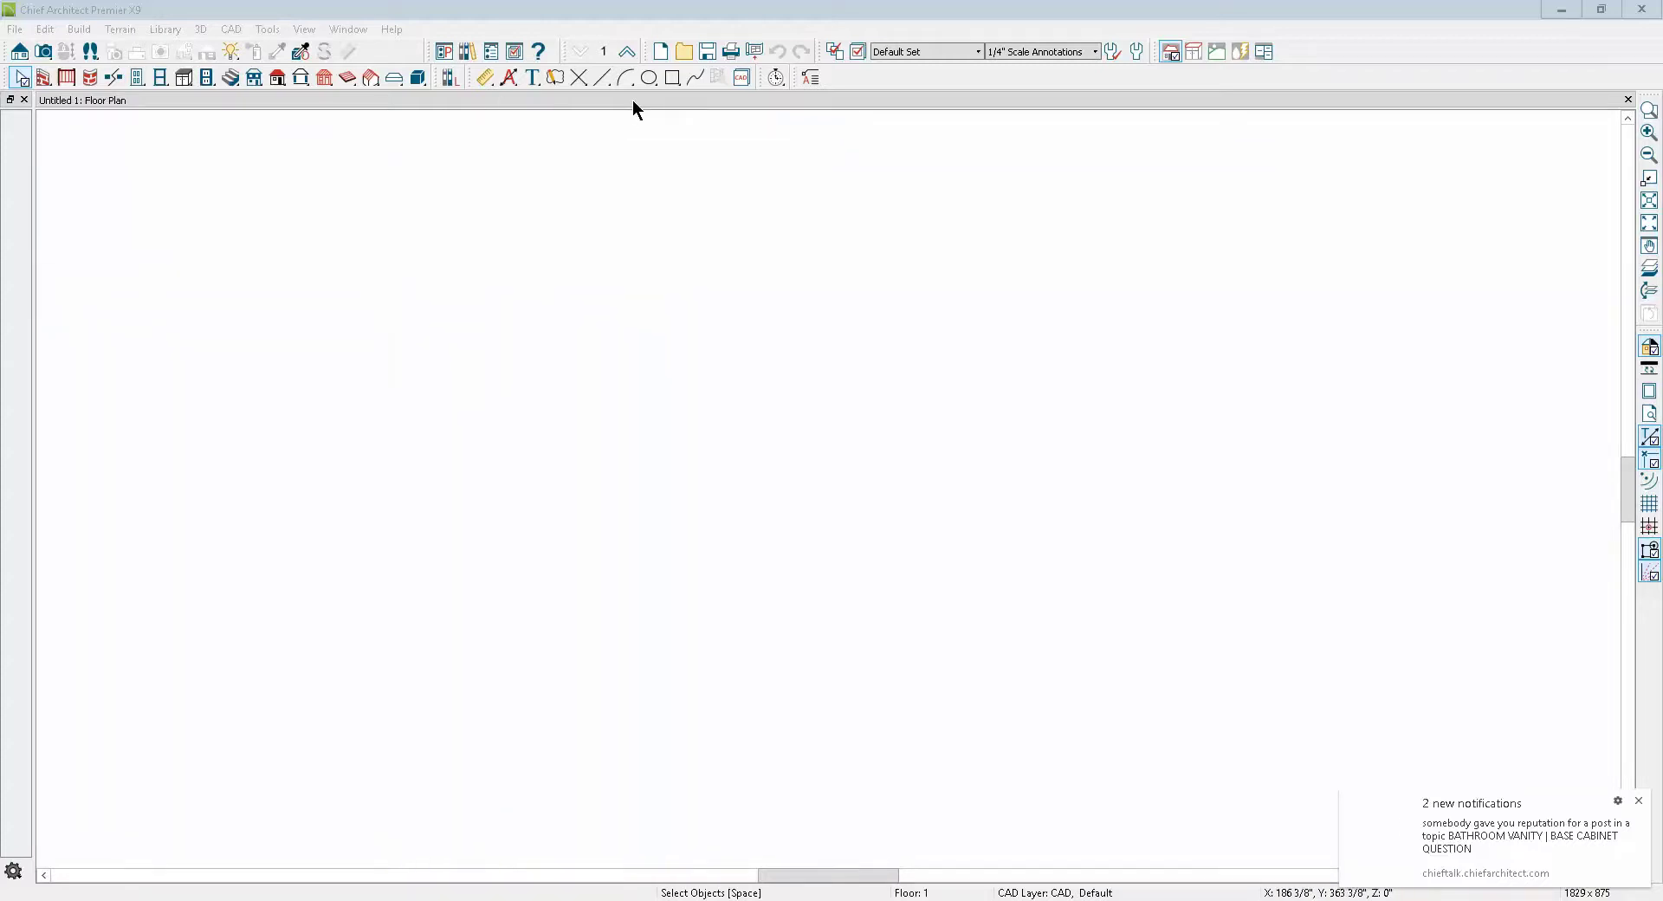
# Draw a 3'-2 11/16" rectangle on the floor plan with the Box tool
pyautogui.click(674, 77)
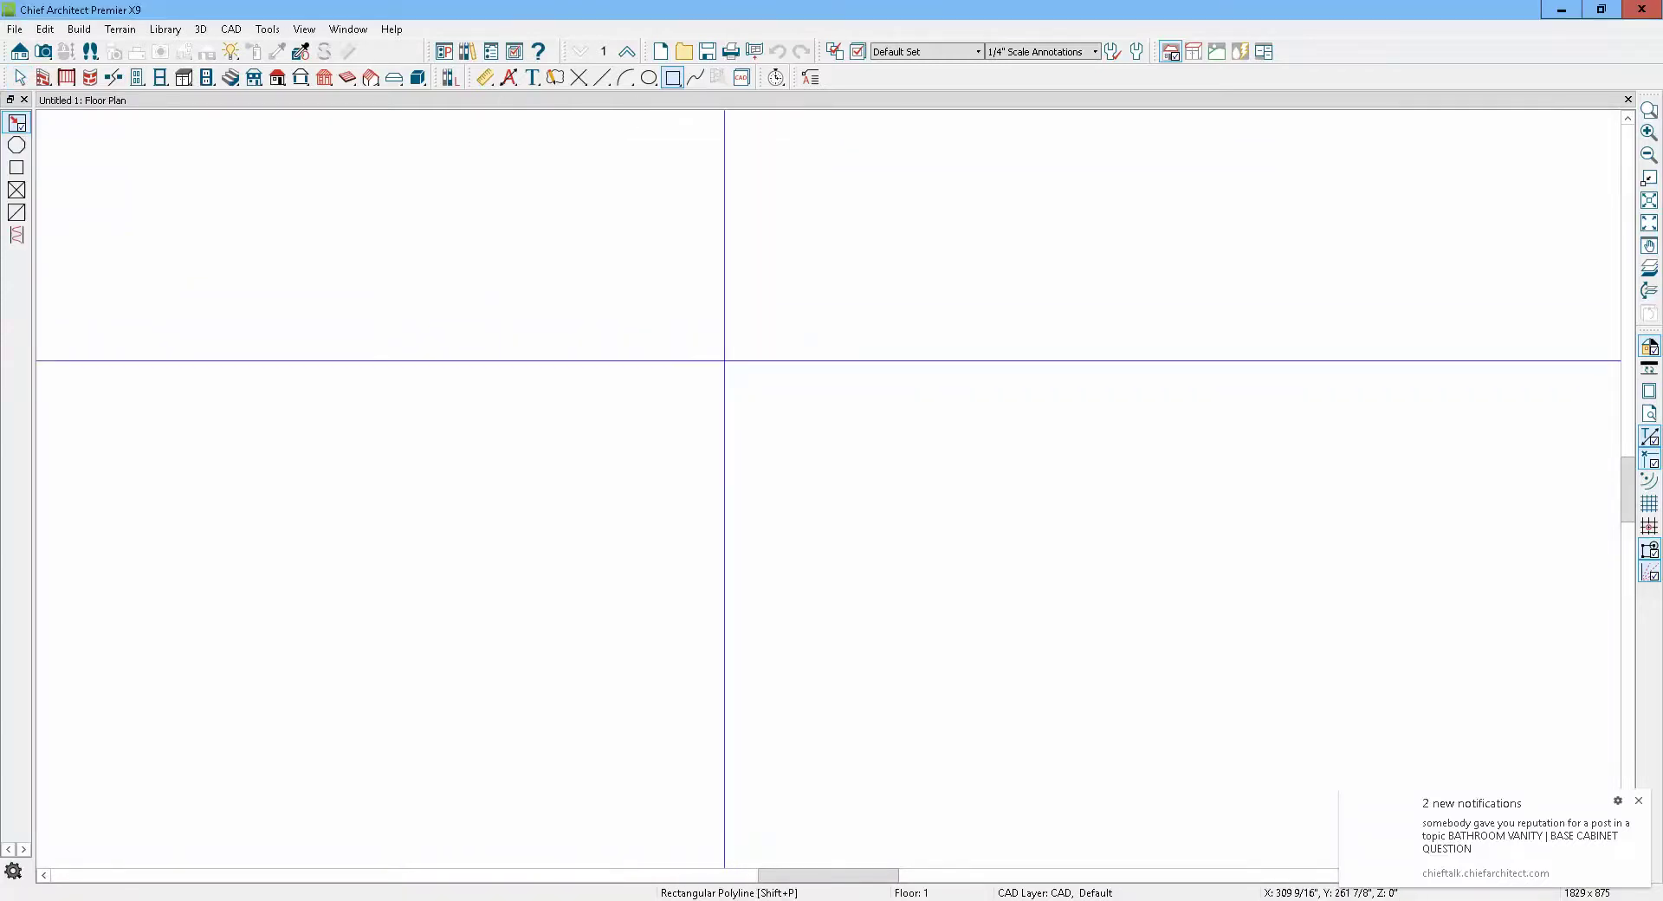
pyautogui.moveTo(747, 465); pyautogui.dragTo(899, 453)
pyautogui.scroll(5, 813, 360)
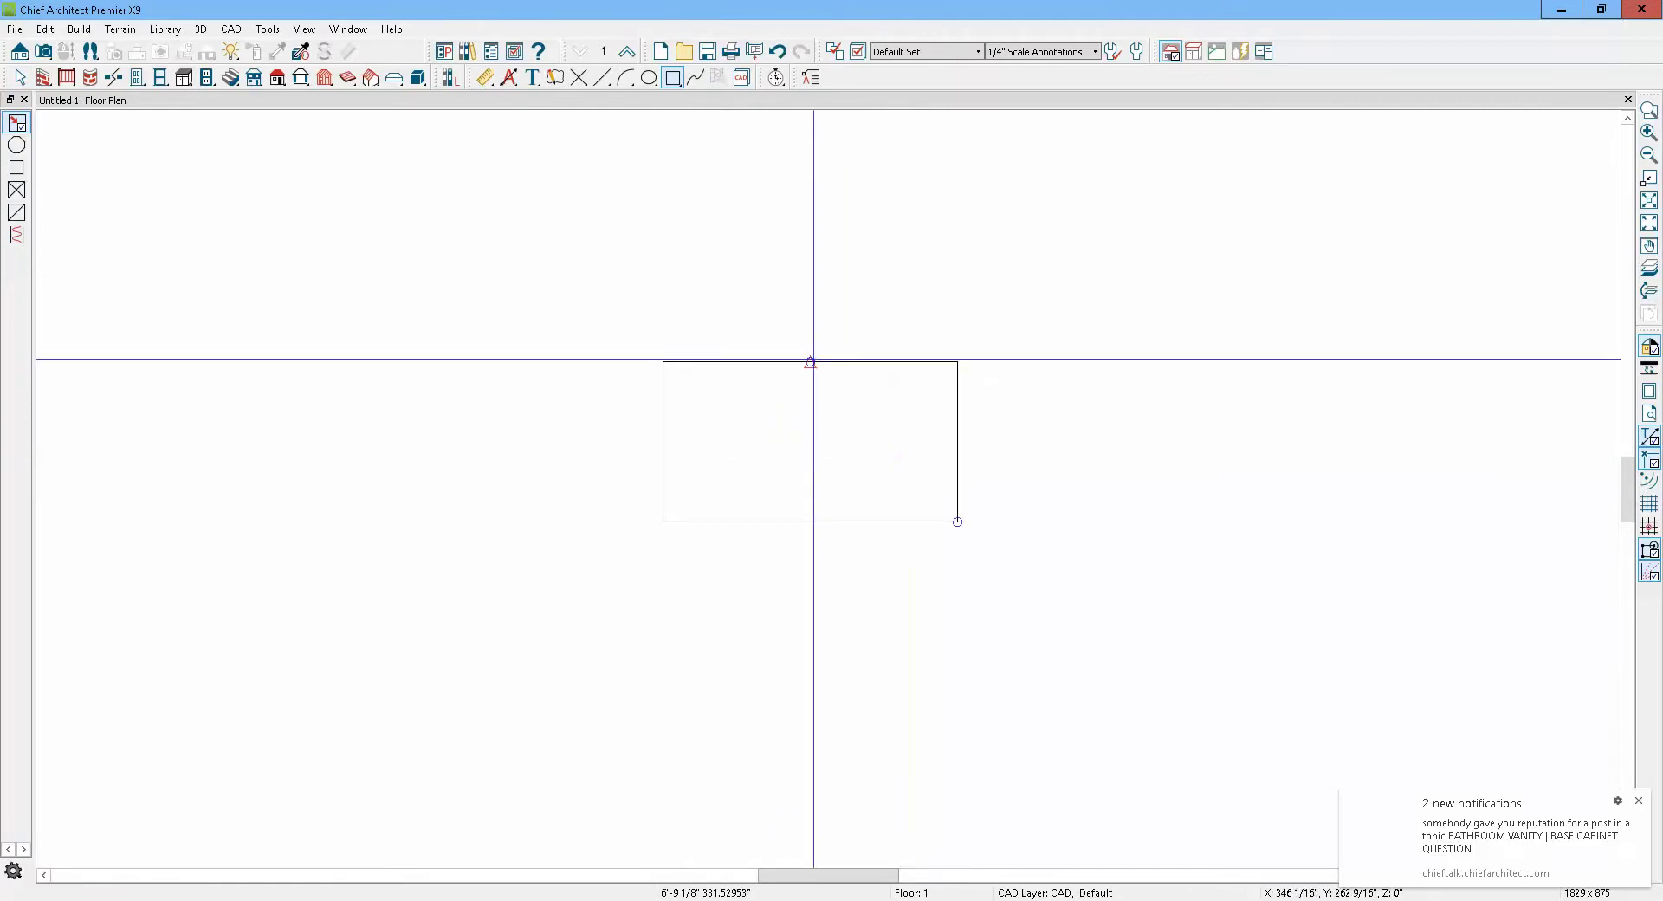
# Convert the rectangle into a 4-inch slab and review its Slab Specification
pyautogui.click(823, 363)
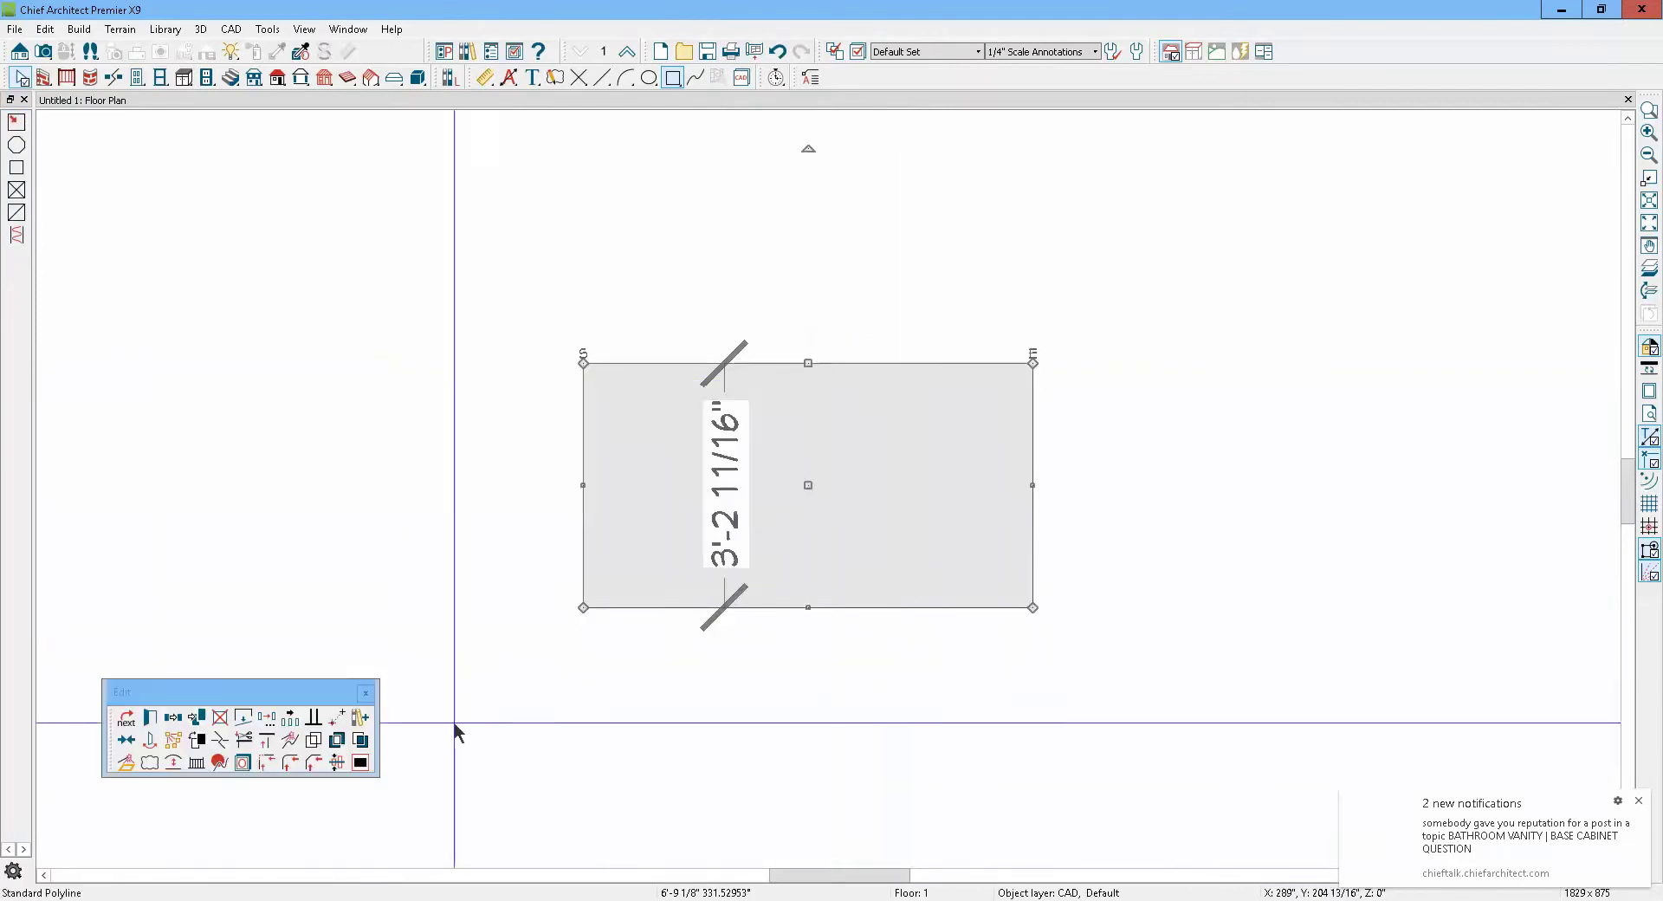
pyautogui.click(132, 760)
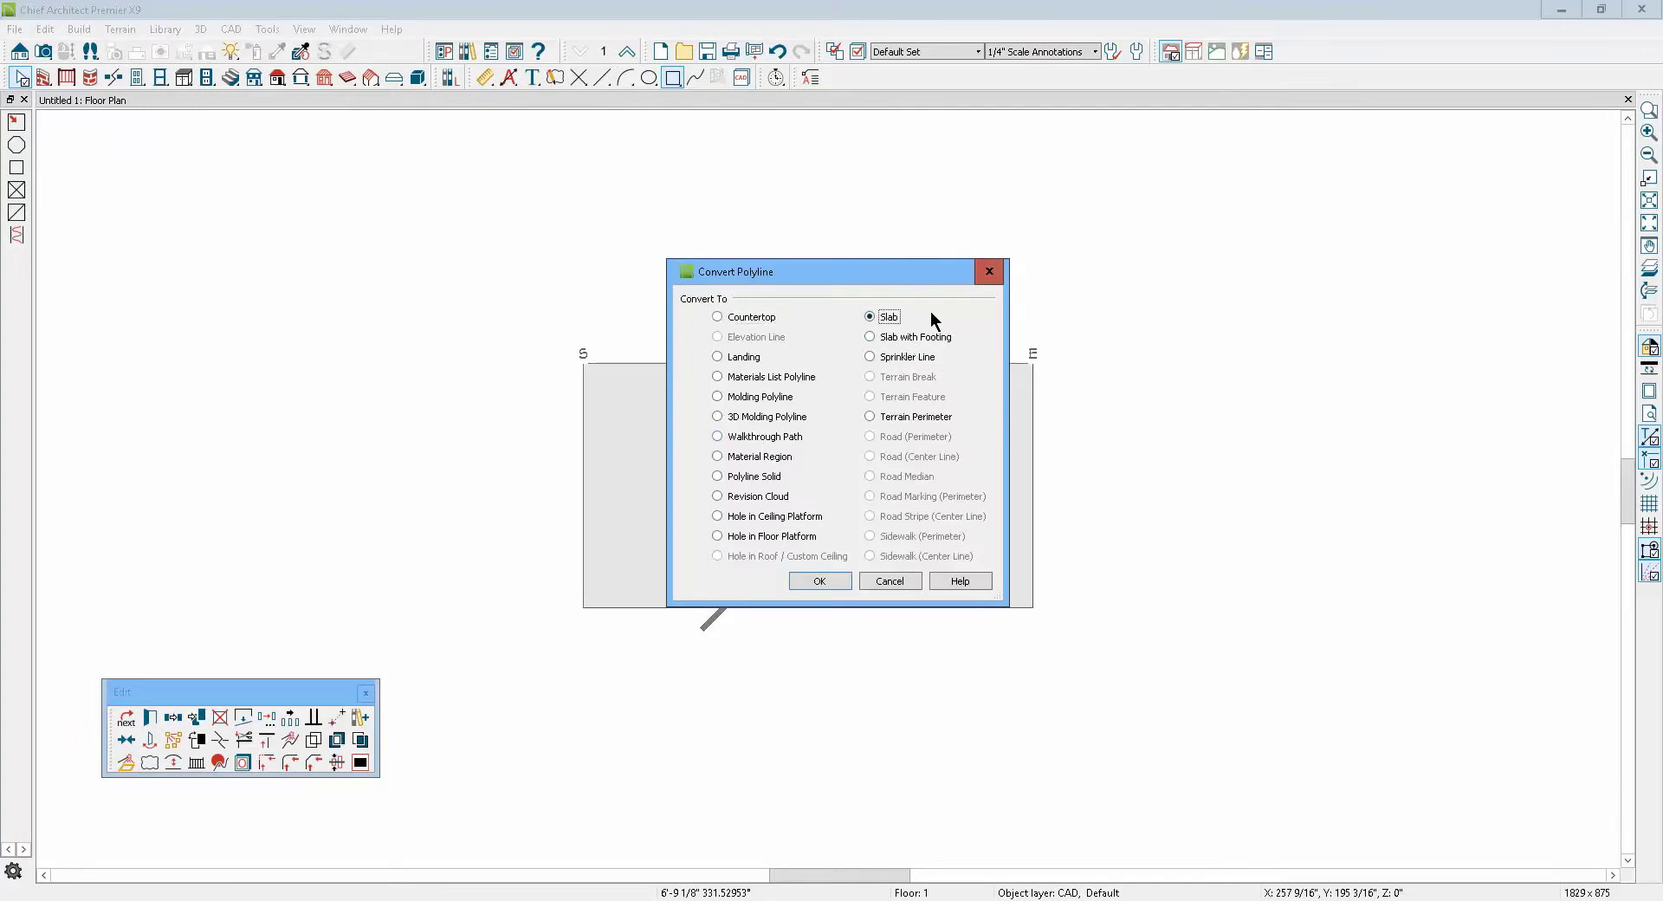
pyautogui.click(820, 579)
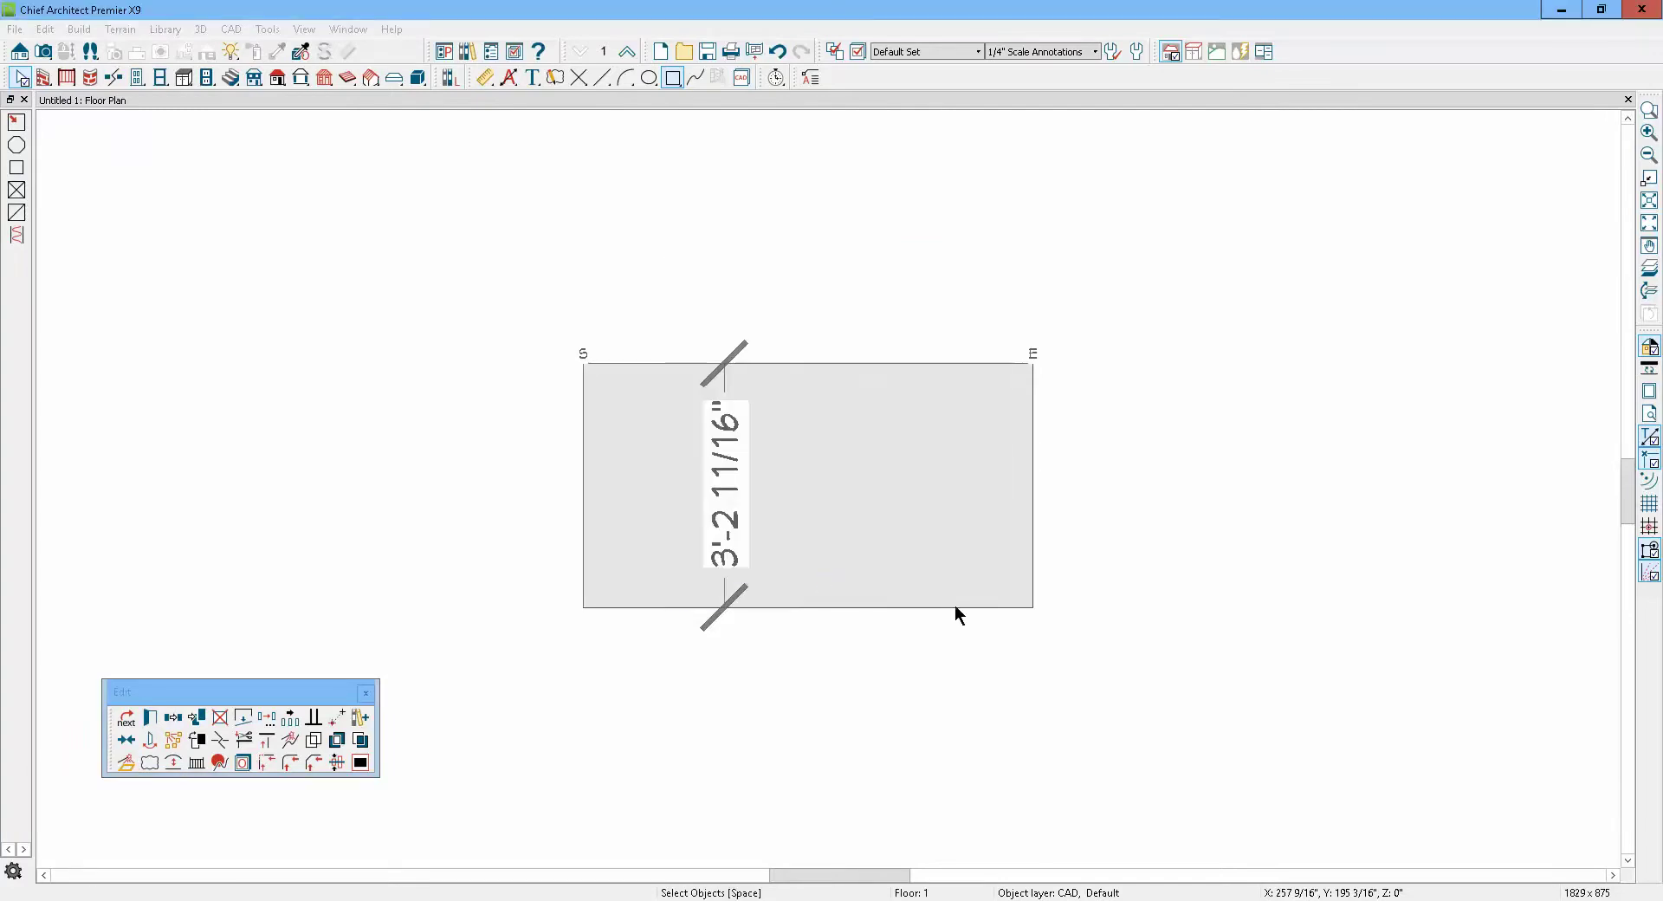
pyautogui.doubleClick(1025, 400)
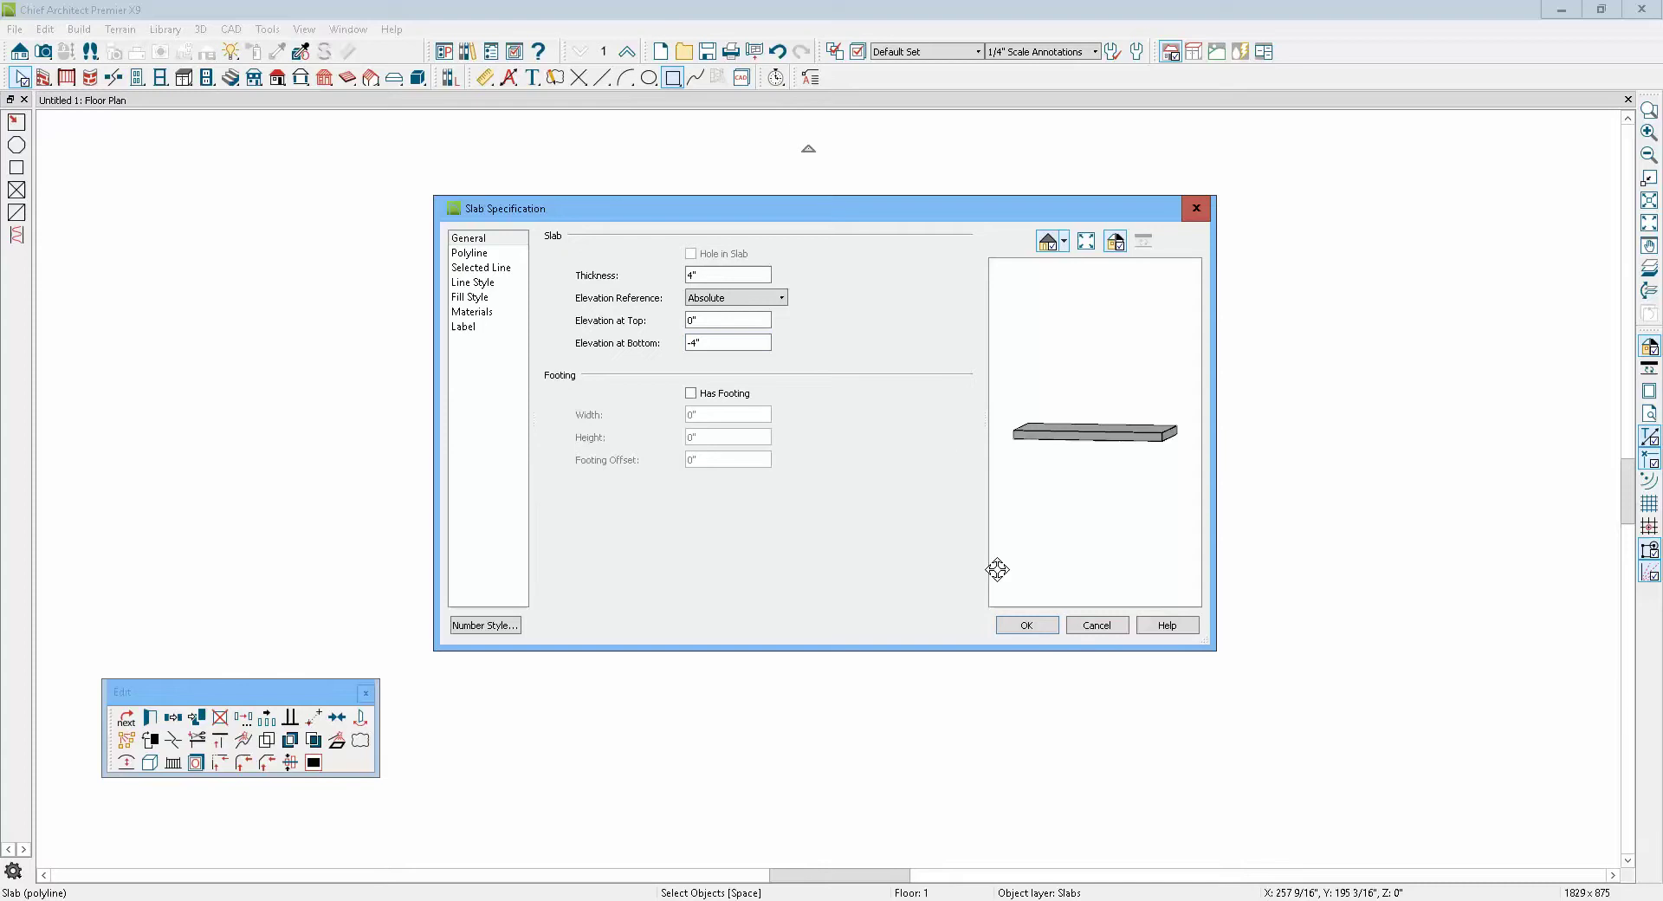
pyautogui.click(1029, 628)
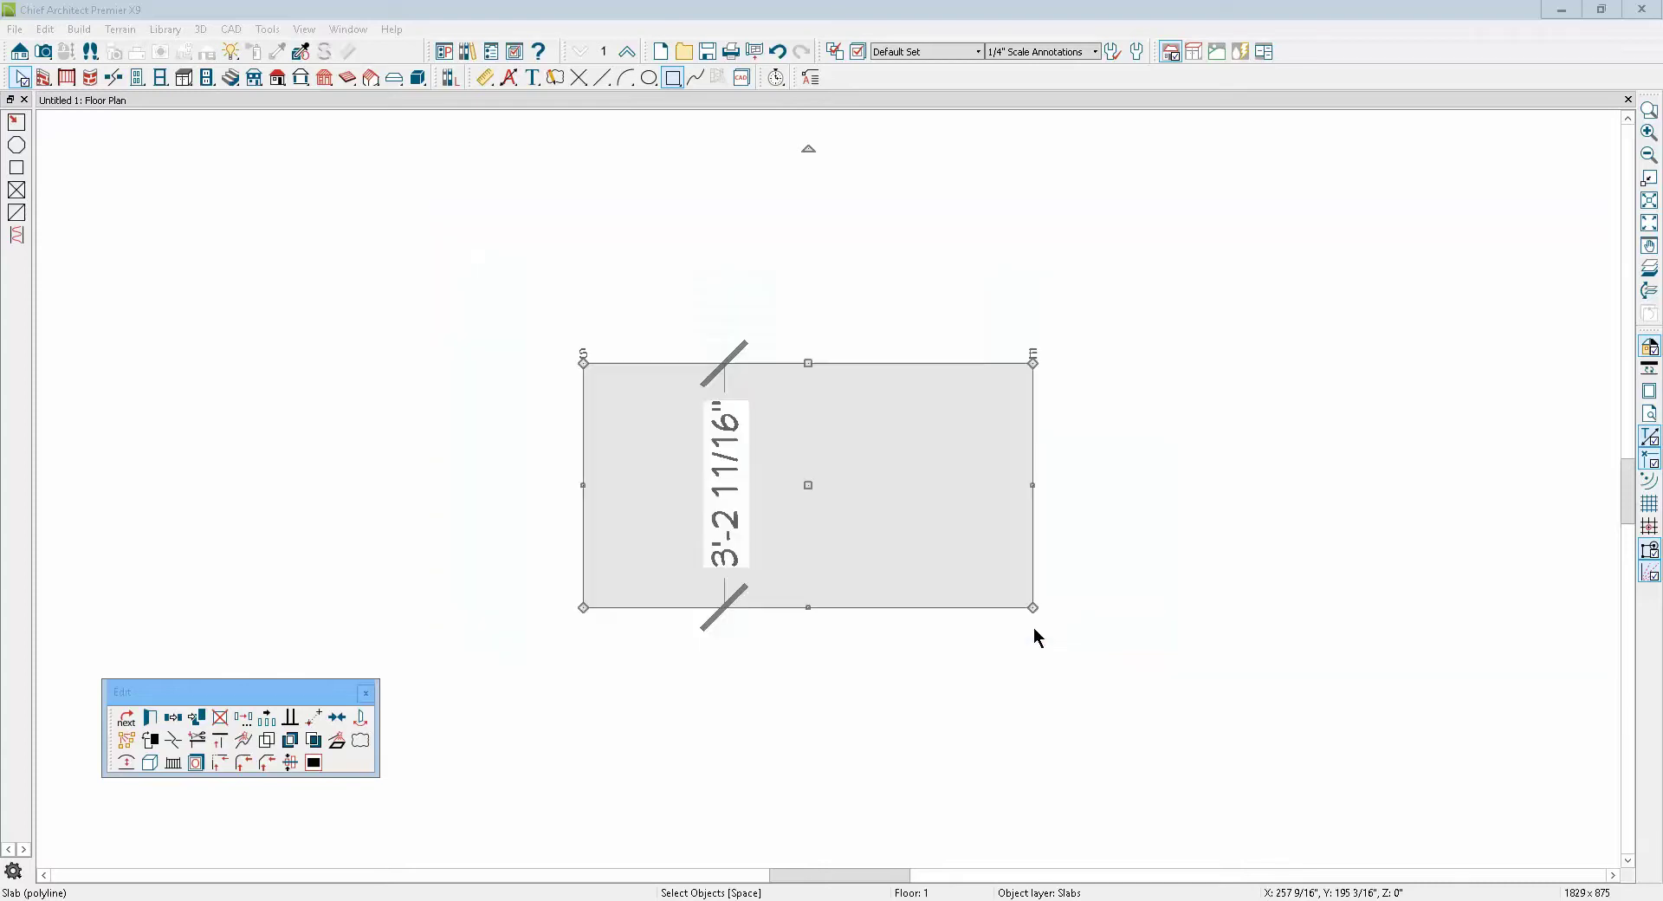
# Draw a smaller rectangle inside the slab
pyautogui.click(364, 225)
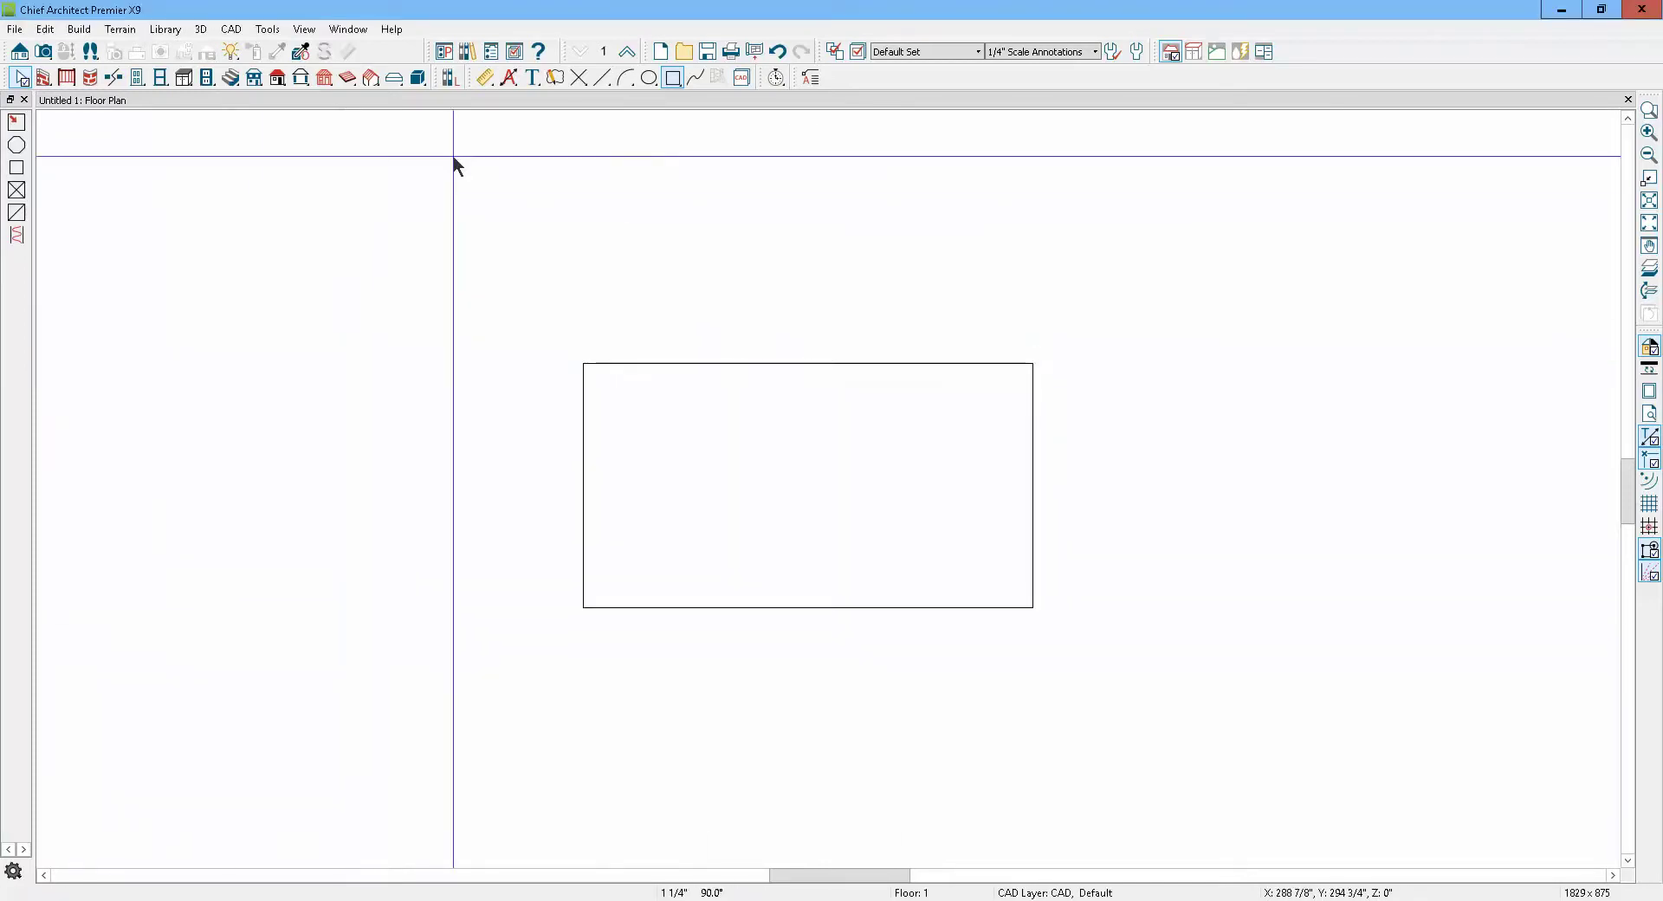
pyautogui.click(674, 78)
pyautogui.moveTo(639, 397)
pyautogui.mouseDown()
pyautogui.moveTo(909, 575)
pyautogui.moveTo(1058, 579)
pyautogui.moveTo(991, 577)
pyautogui.mouseUp()
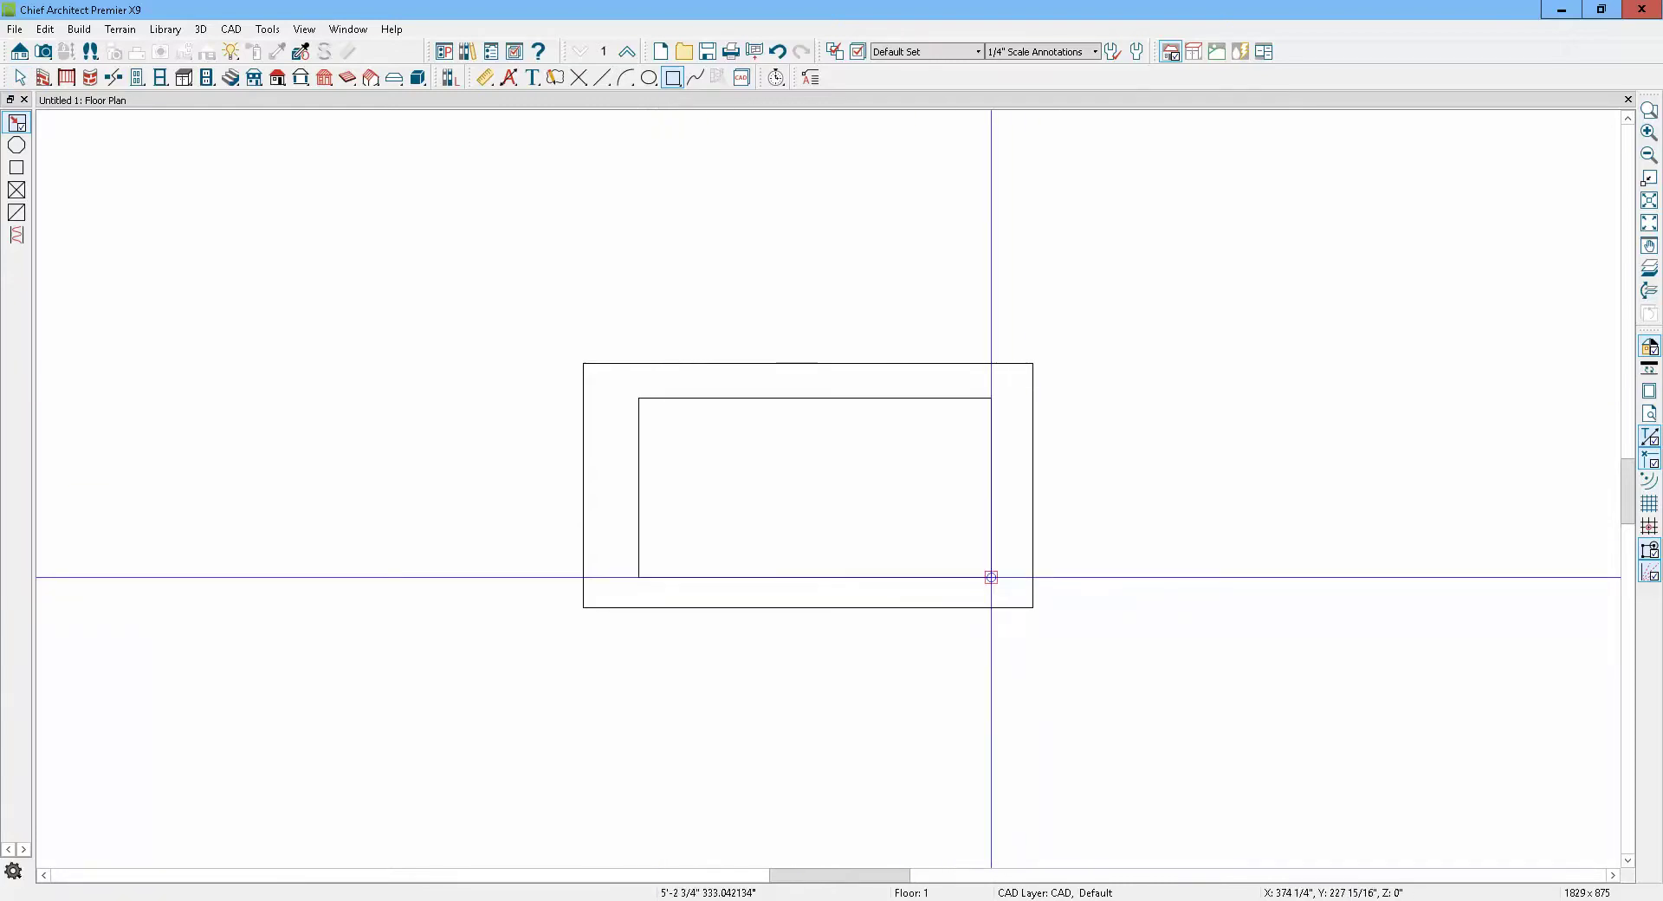
# Convert the inner rectangle to a slab with Hole in Slab checked
pyautogui.click(125, 769)
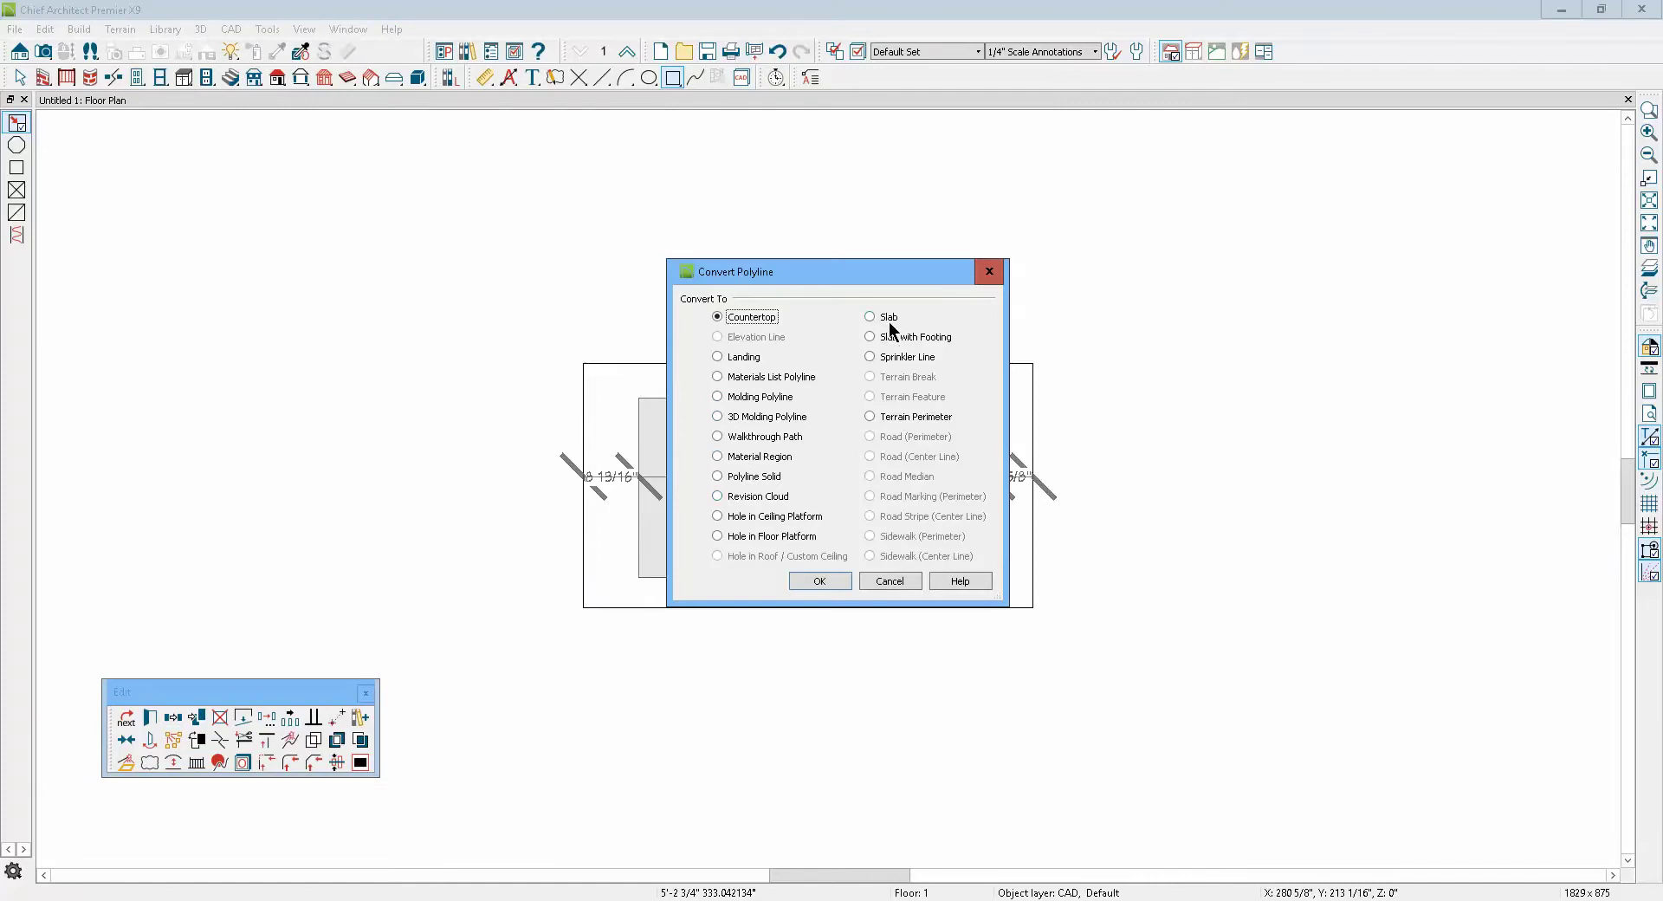
pyautogui.click(819, 581)
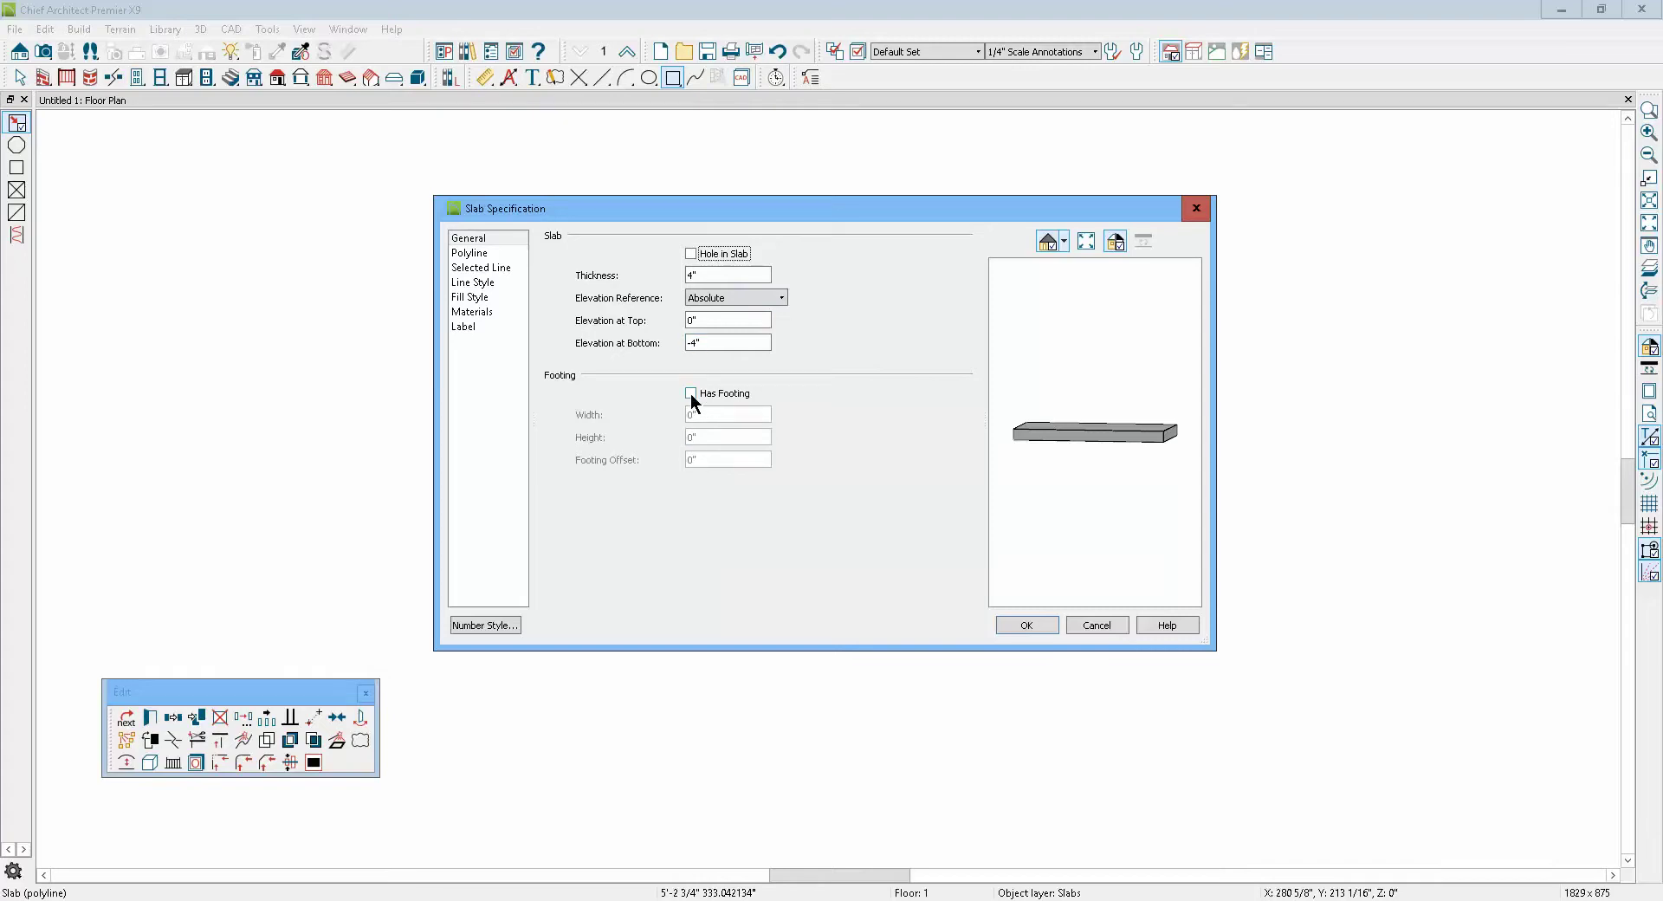
pyautogui.click(707, 255)
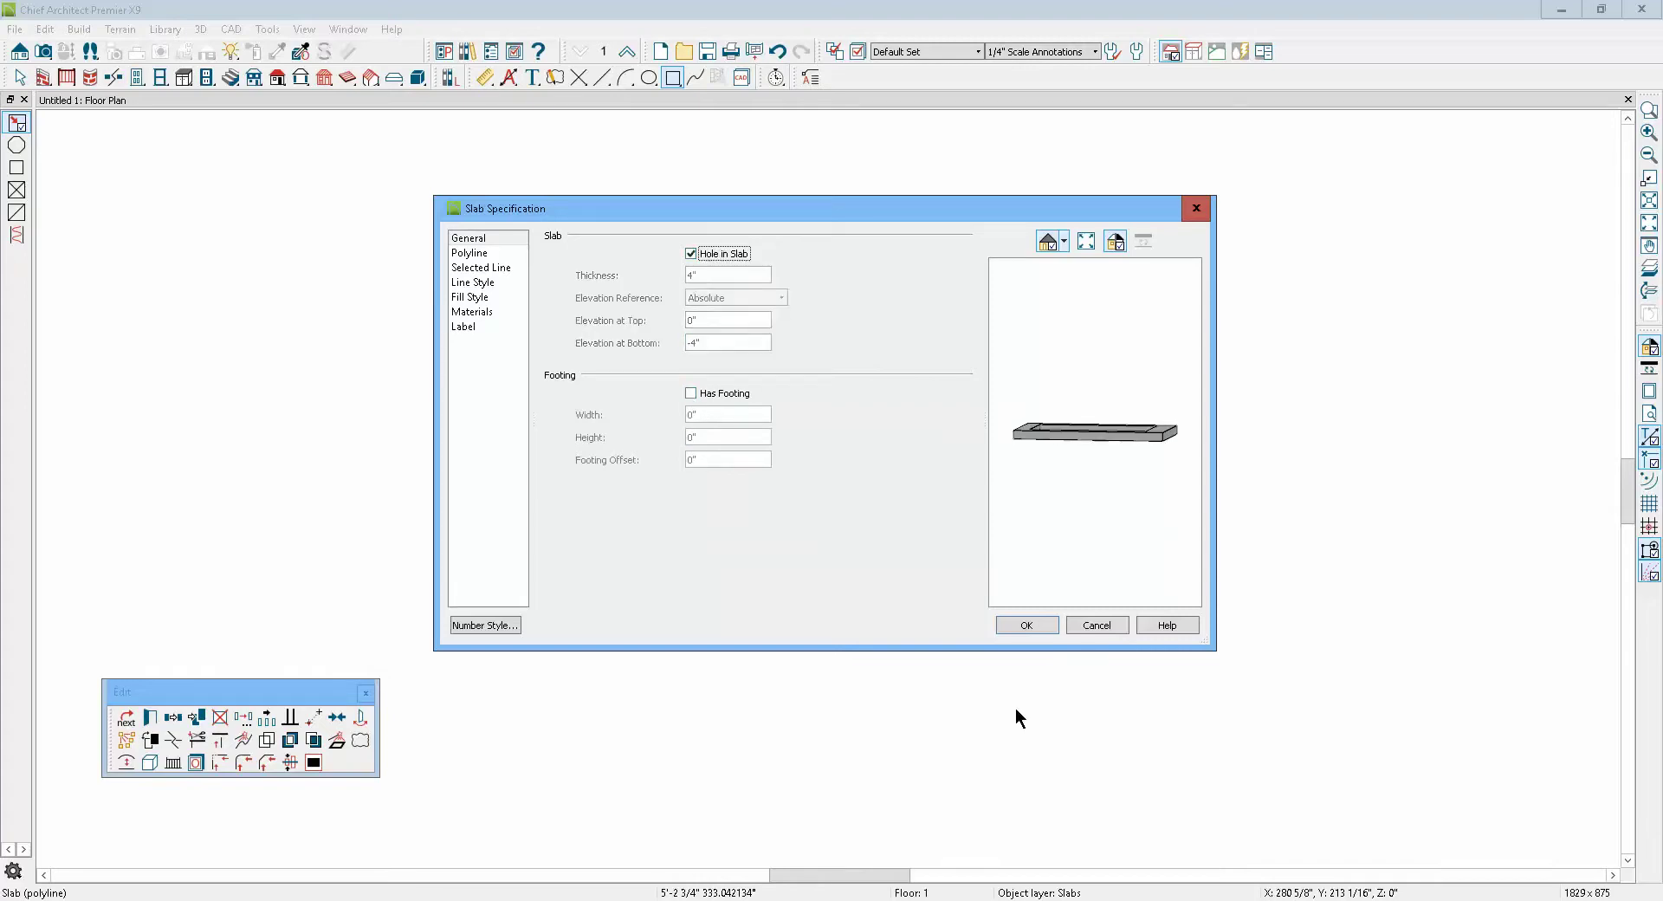
pyautogui.click(1027, 626)
pyautogui.press('Escape')
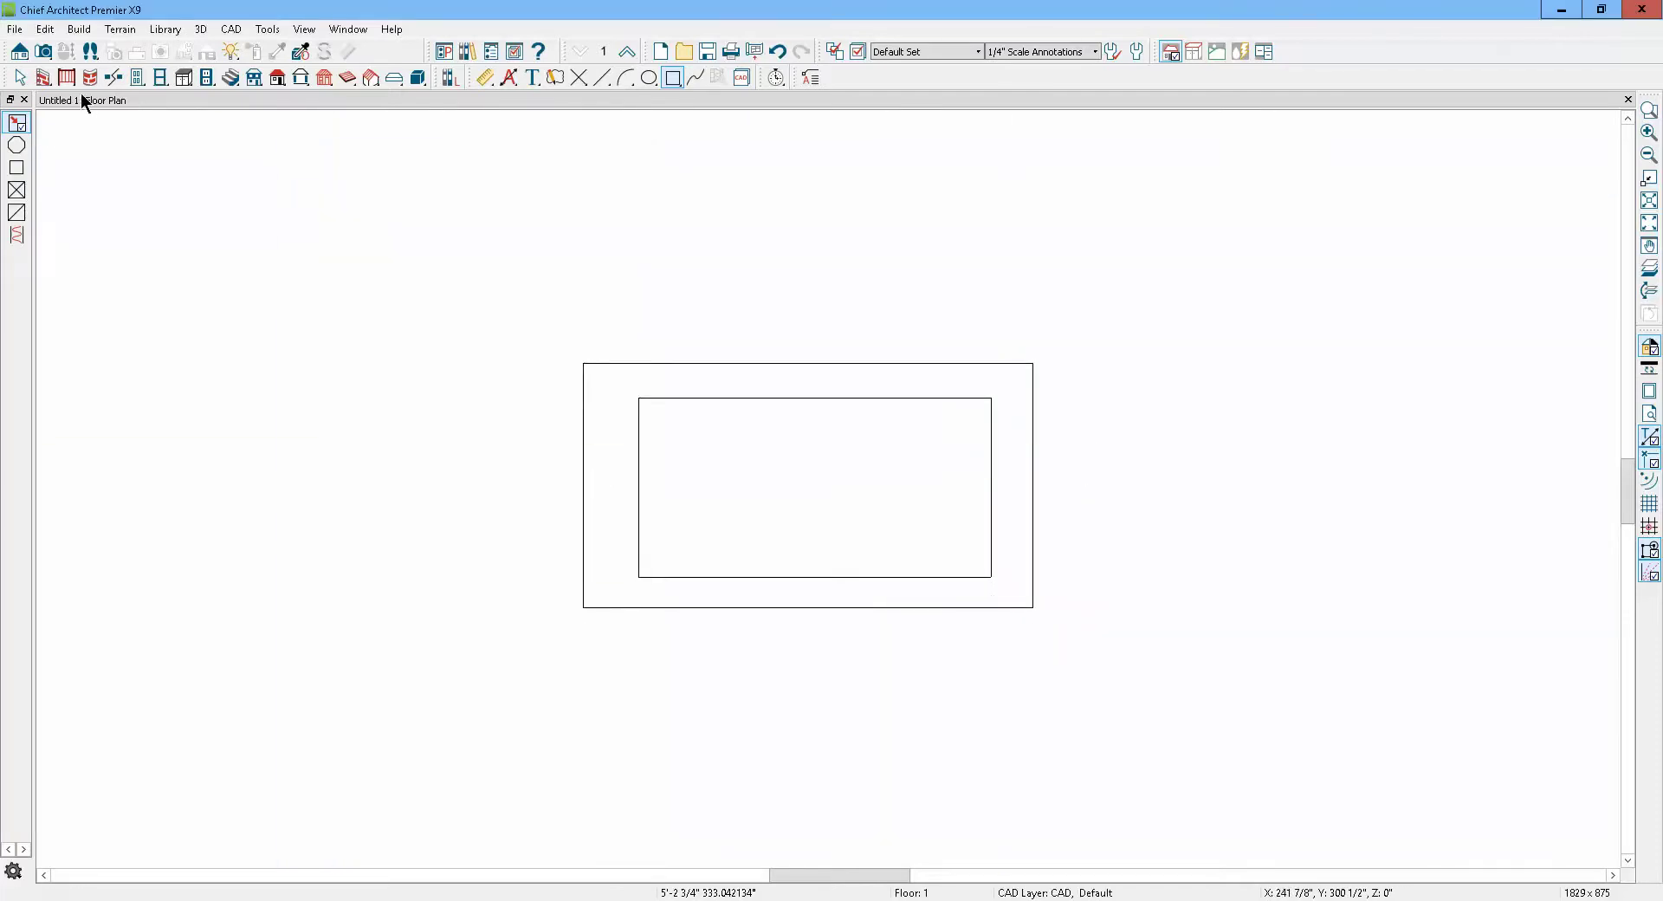
# Check the hollow slab in a 3D overview, then delete the hole and the outer slab
pyautogui.click(49, 49)
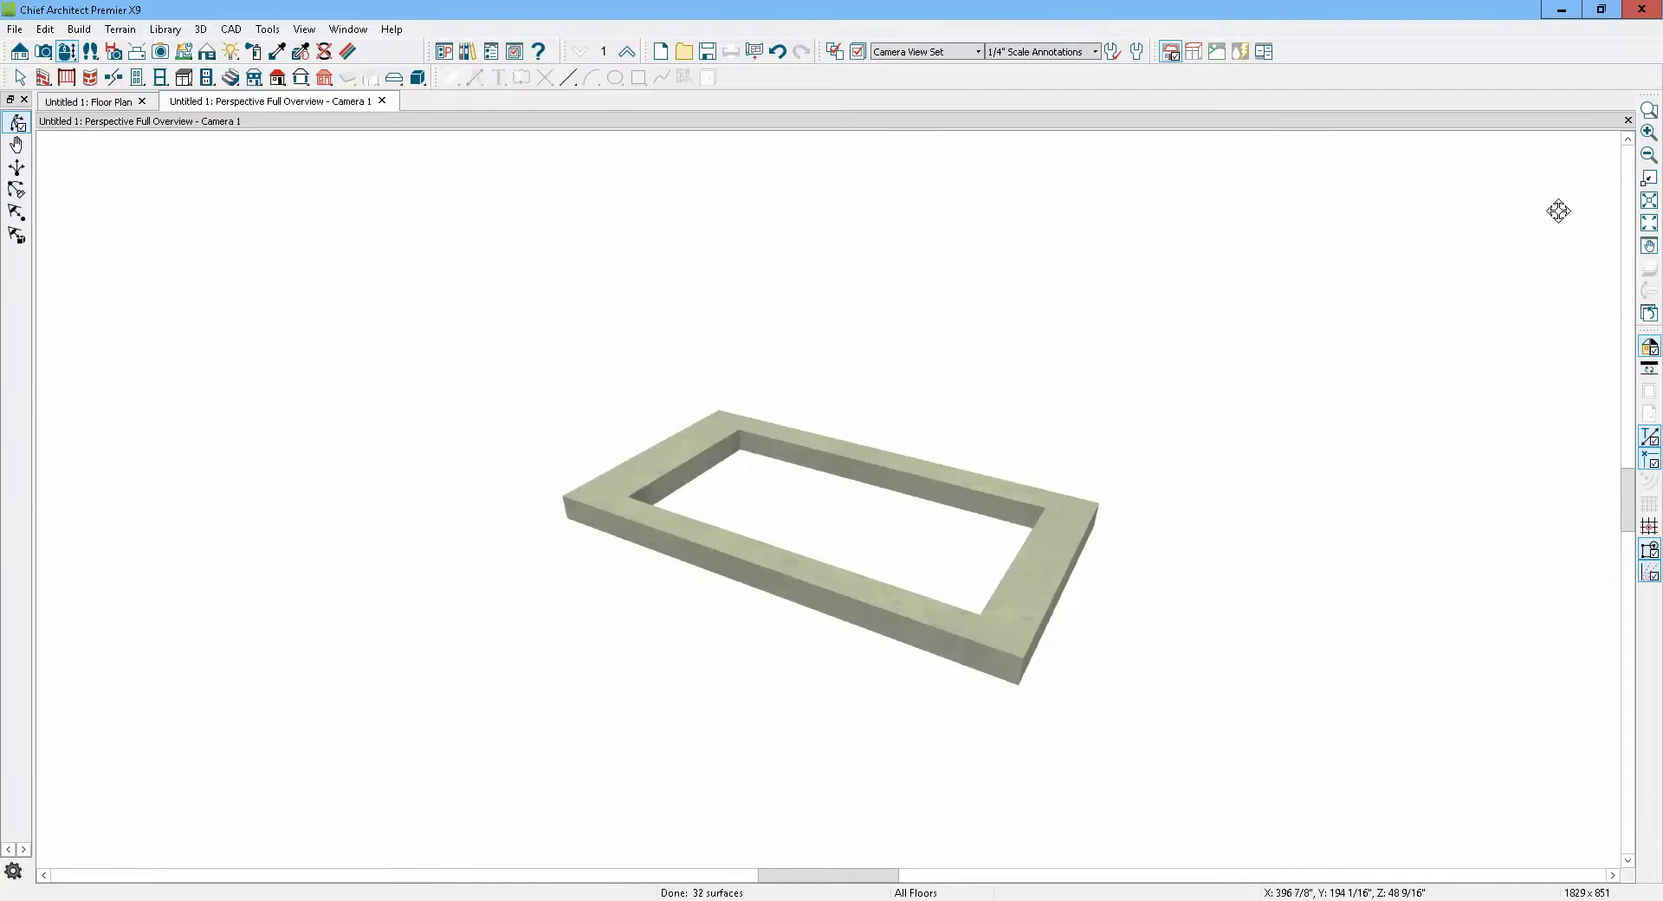
pyautogui.click(1627, 121)
pyautogui.click(793, 576)
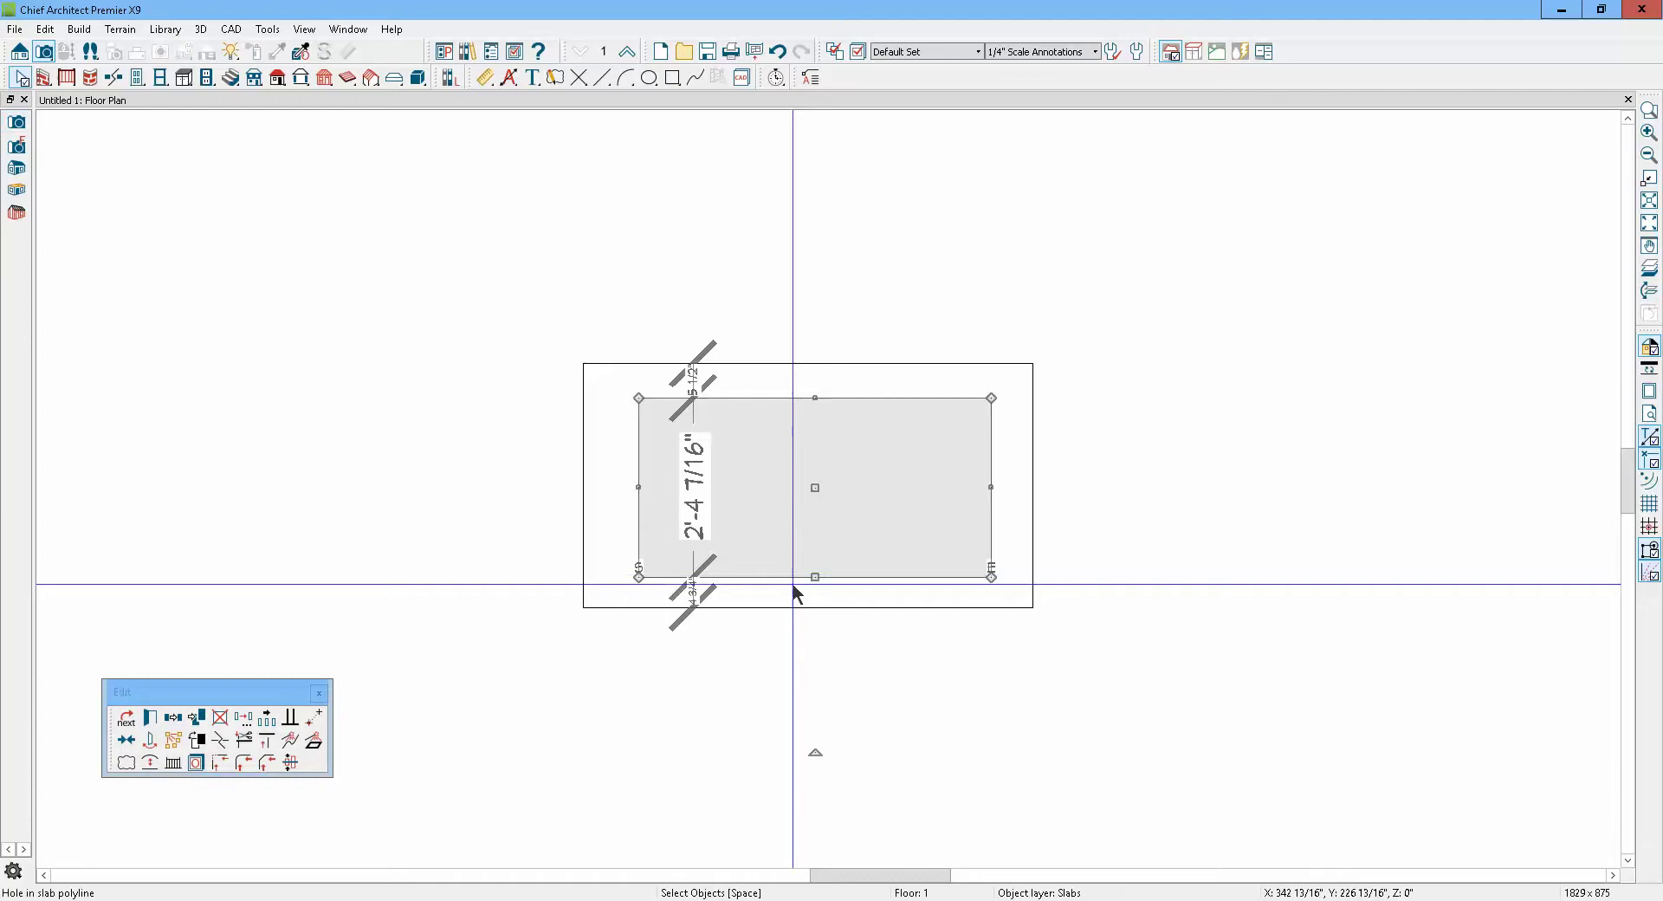
pyautogui.press('Delete')
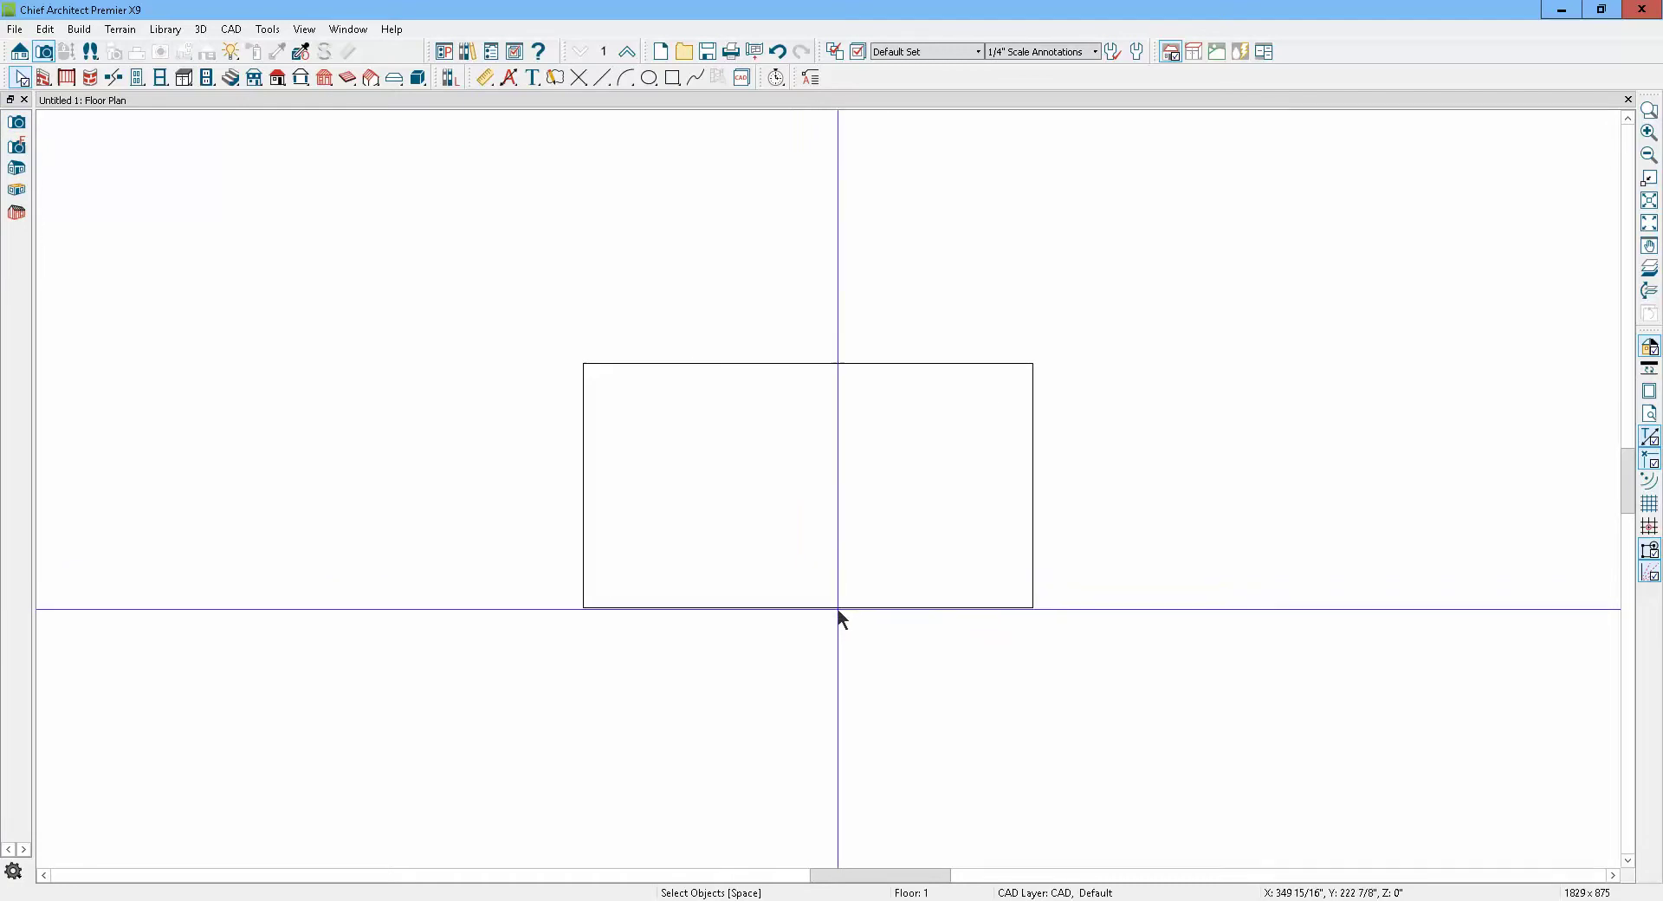
pyautogui.click(837, 606)
pyautogui.press('Delete')
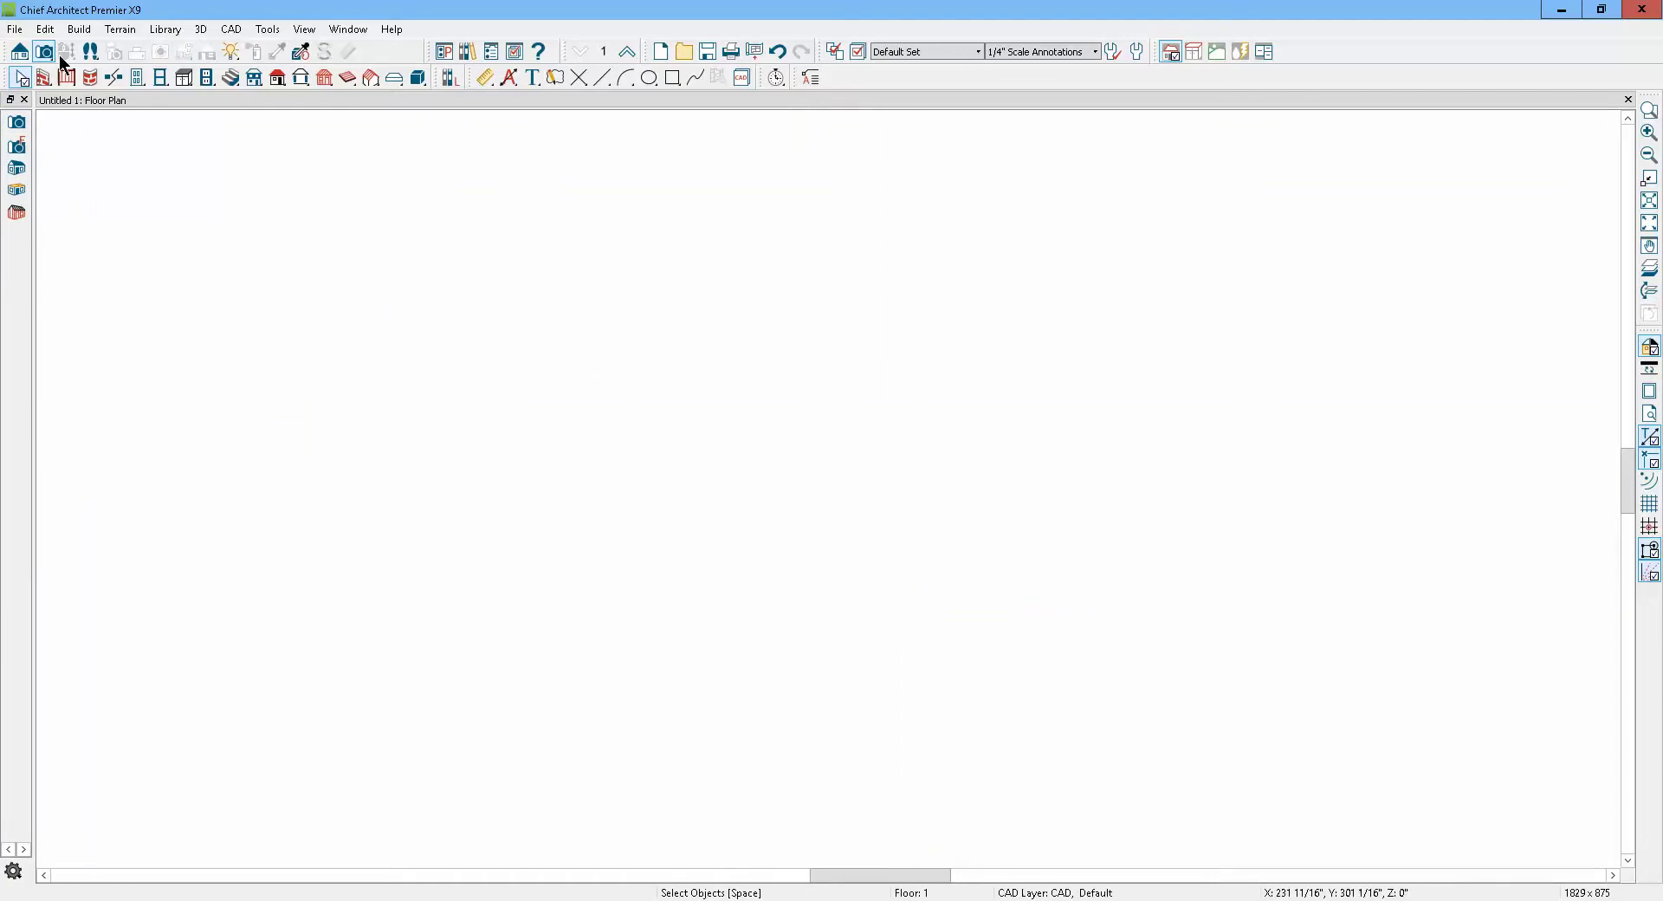
# Create a cross-section view and draw a square in it
pyautogui.click(19, 51)
pyautogui.moveTo(788, 610); pyautogui.dragTo(796, 227)
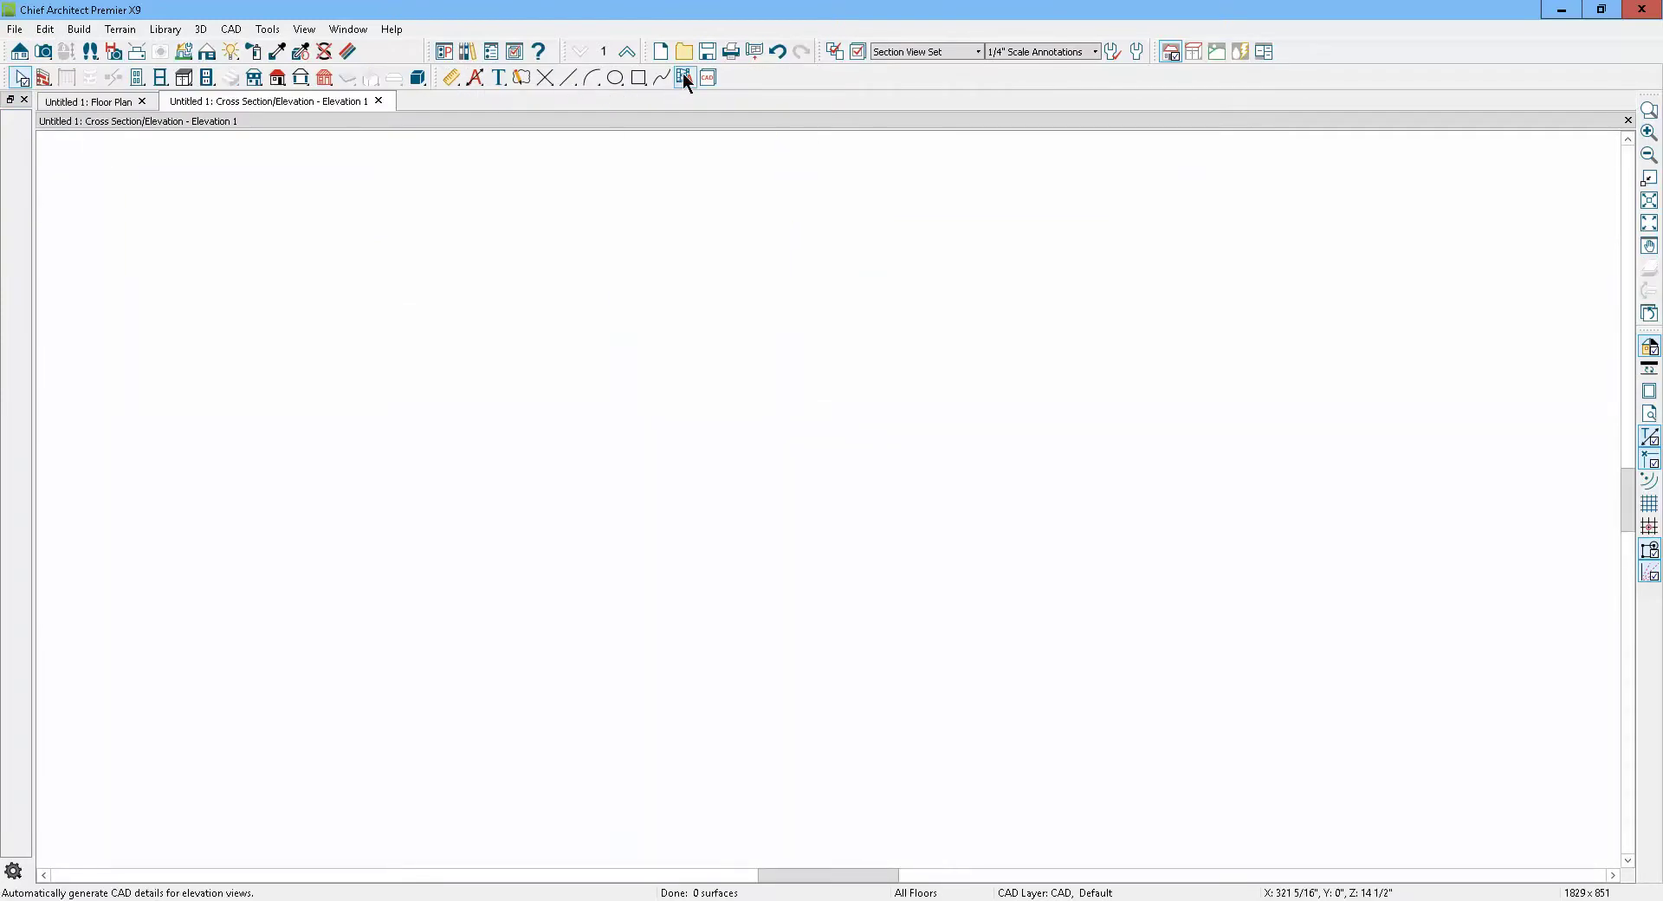
pyautogui.click(637, 83)
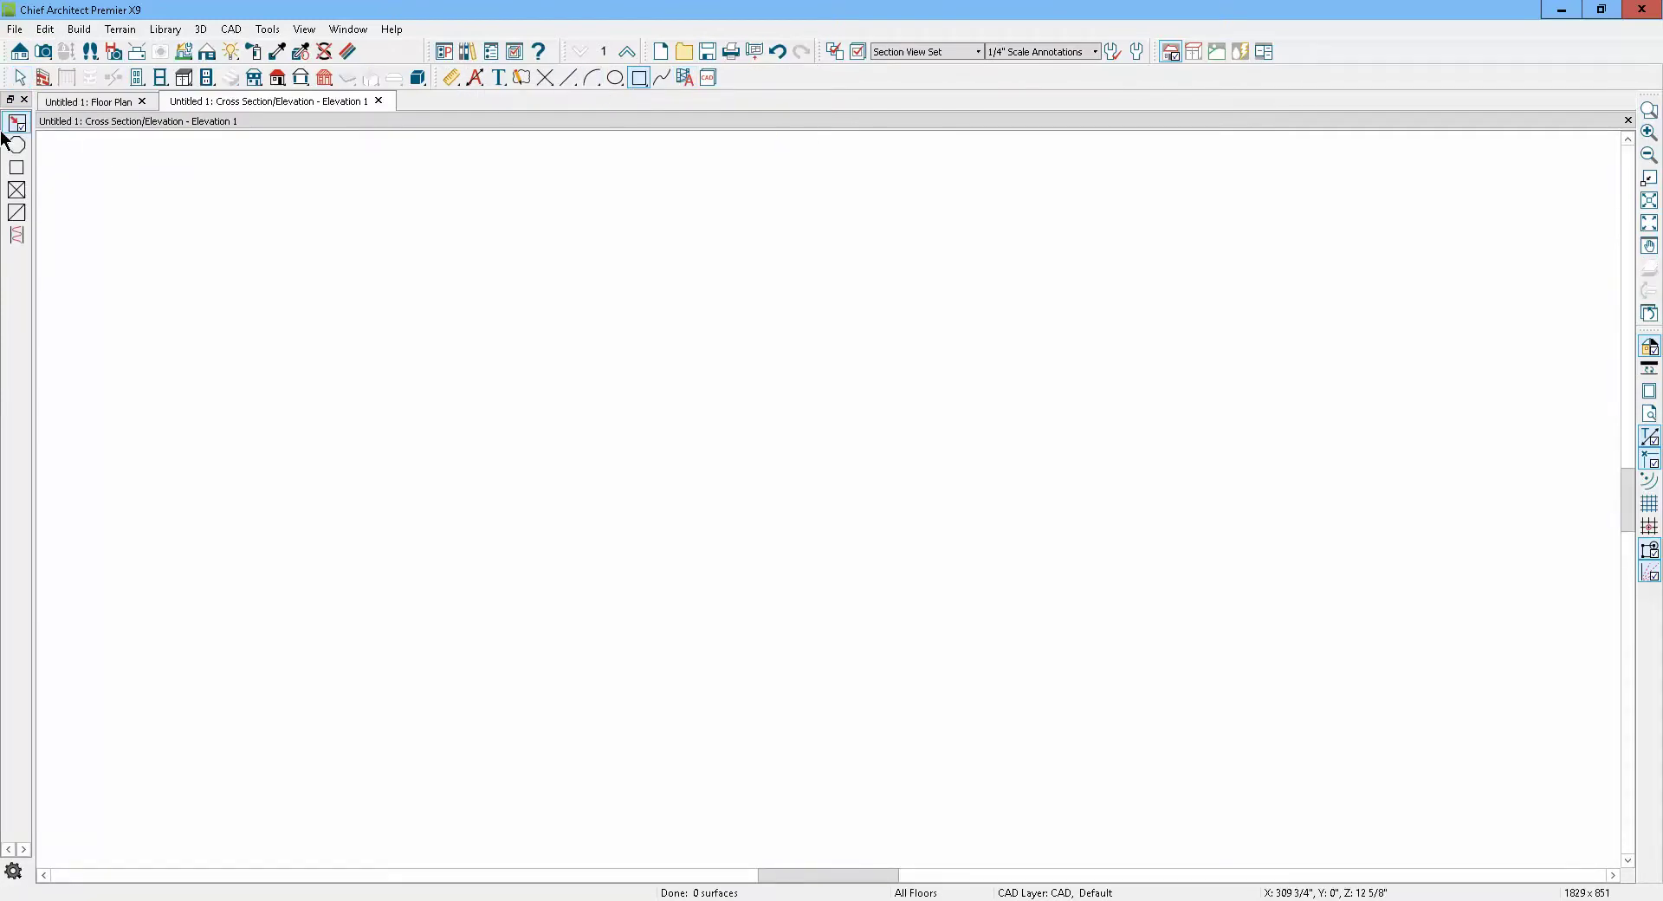
pyautogui.moveTo(658, 356); pyautogui.dragTo(911, 606)
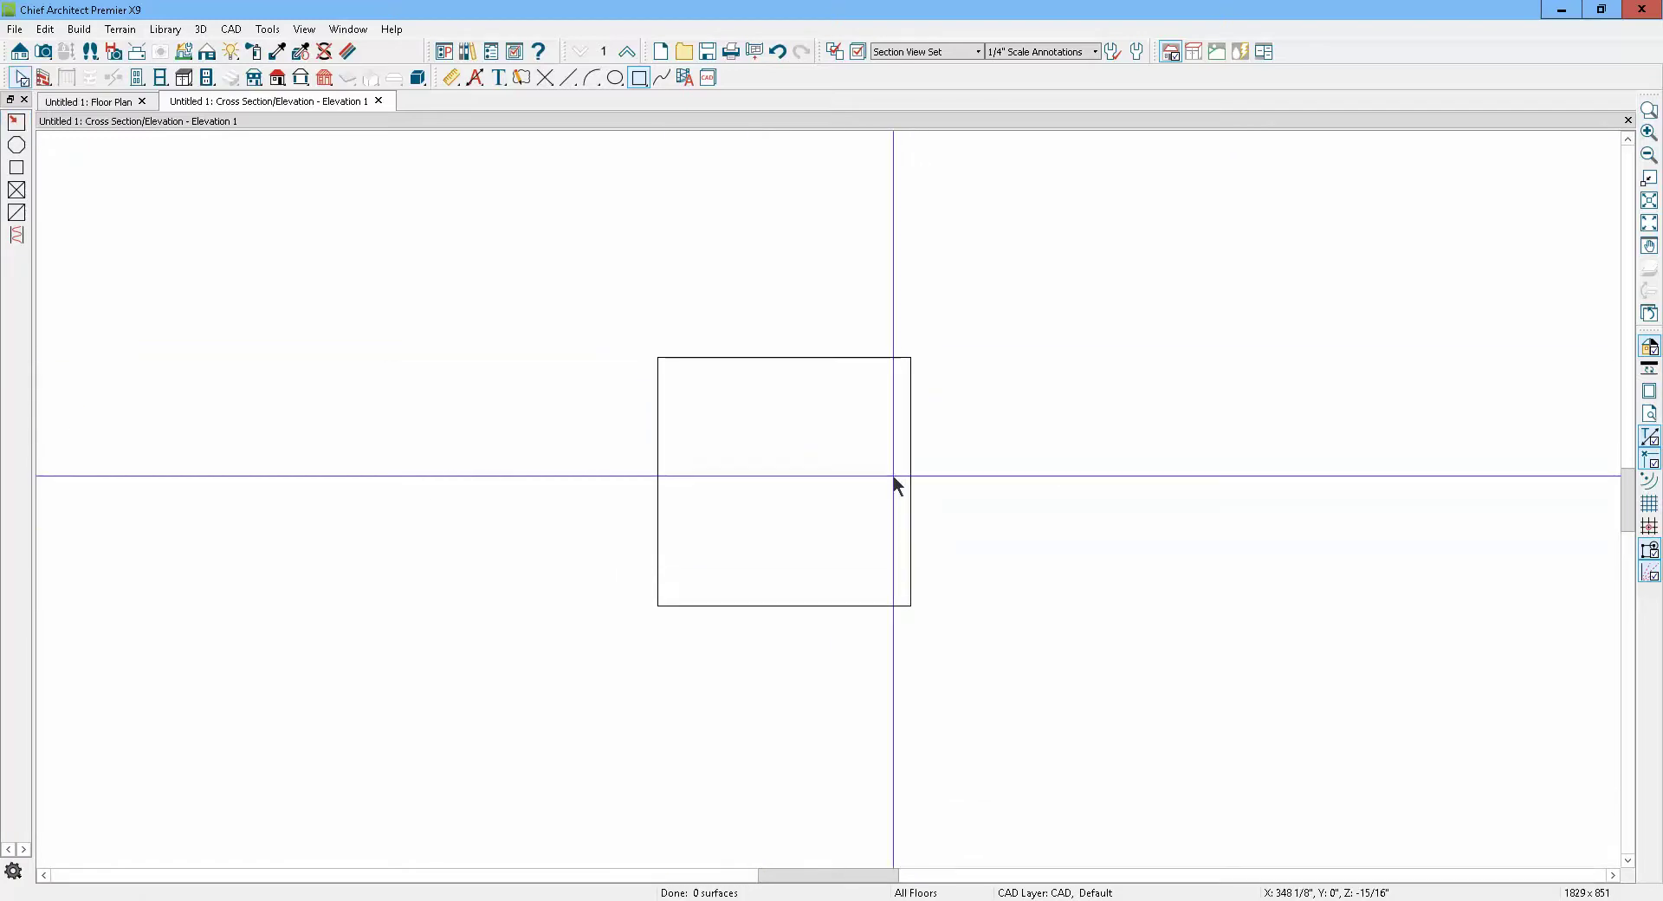
pyautogui.press('space')
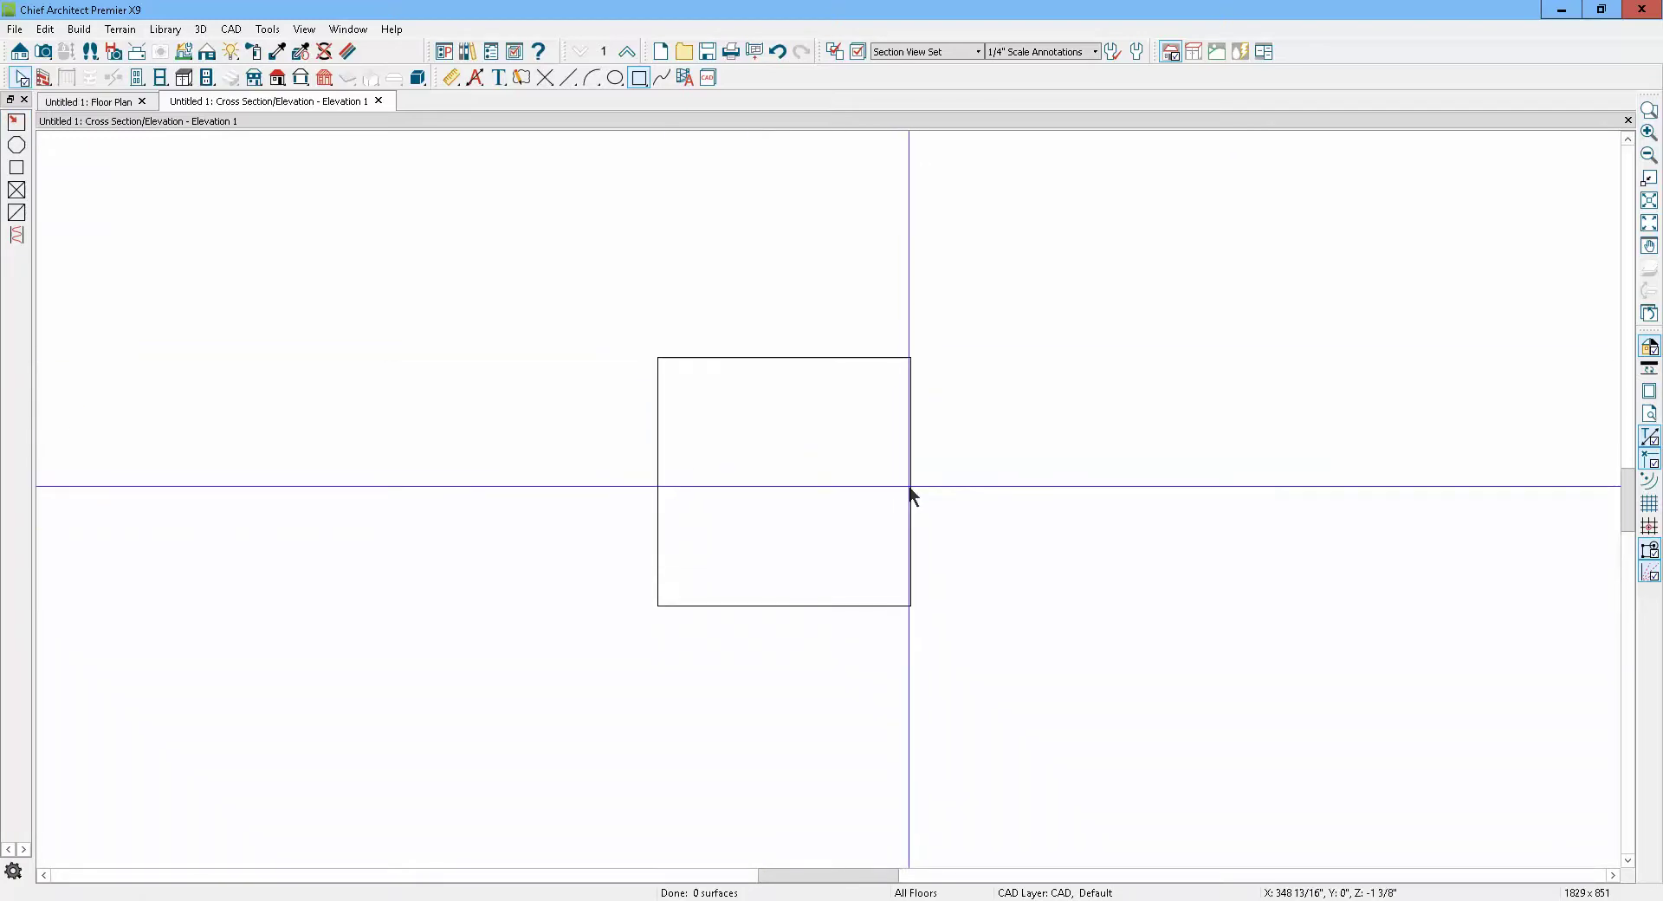
# Convert the square into a polyline solid with 36" thickness
pyautogui.click(906, 489)
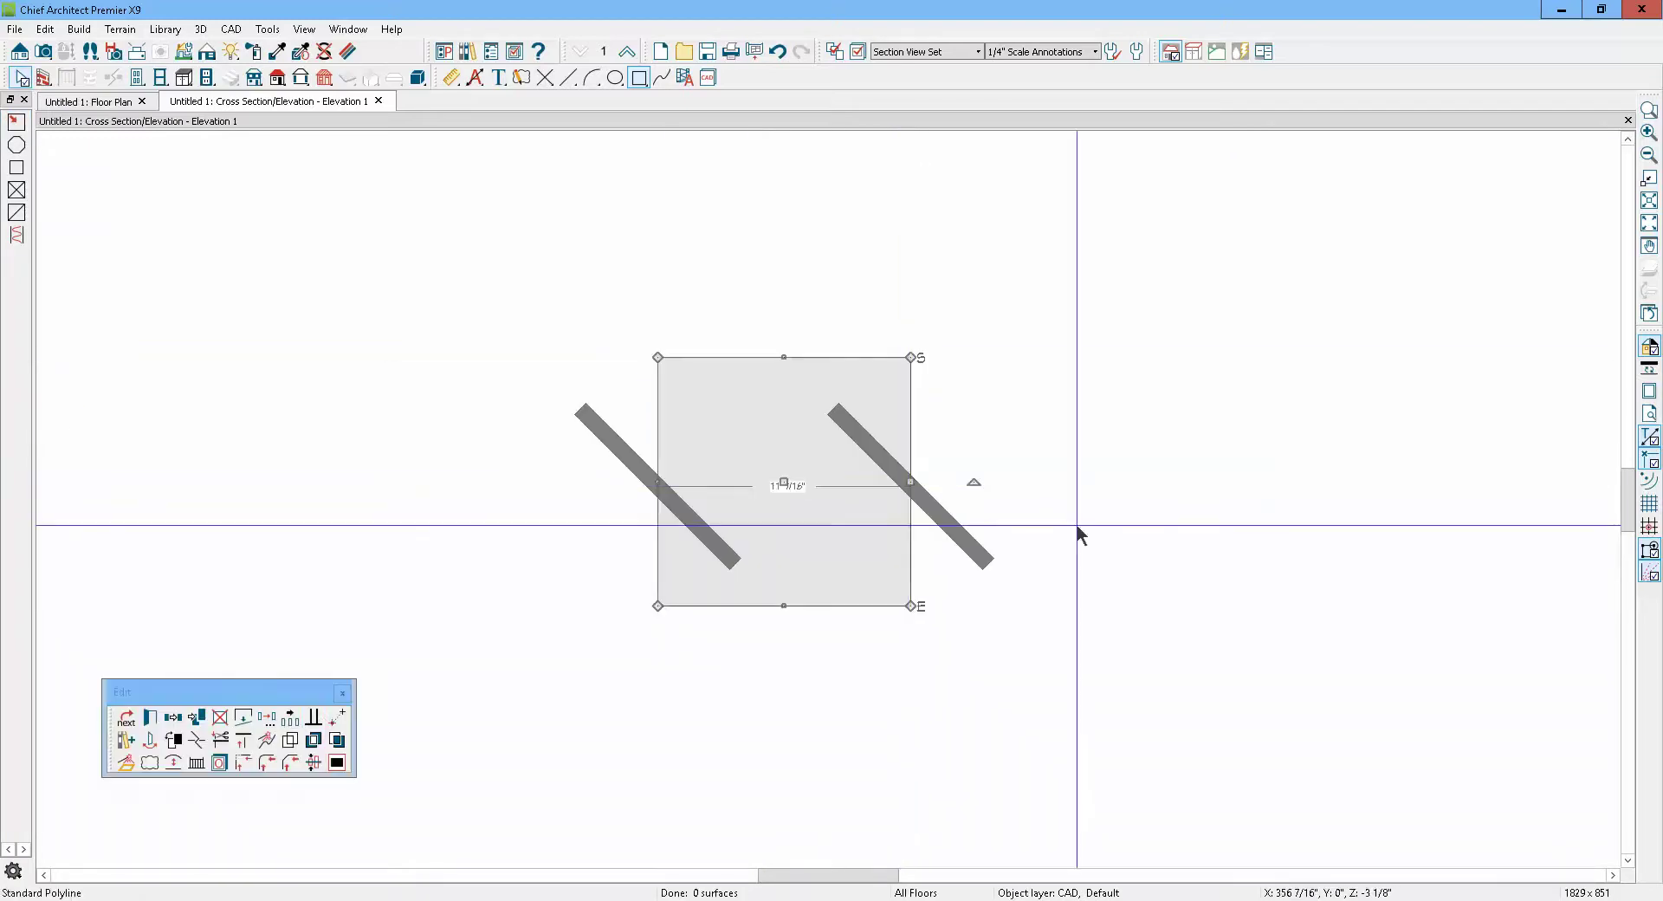
pyautogui.click(127, 762)
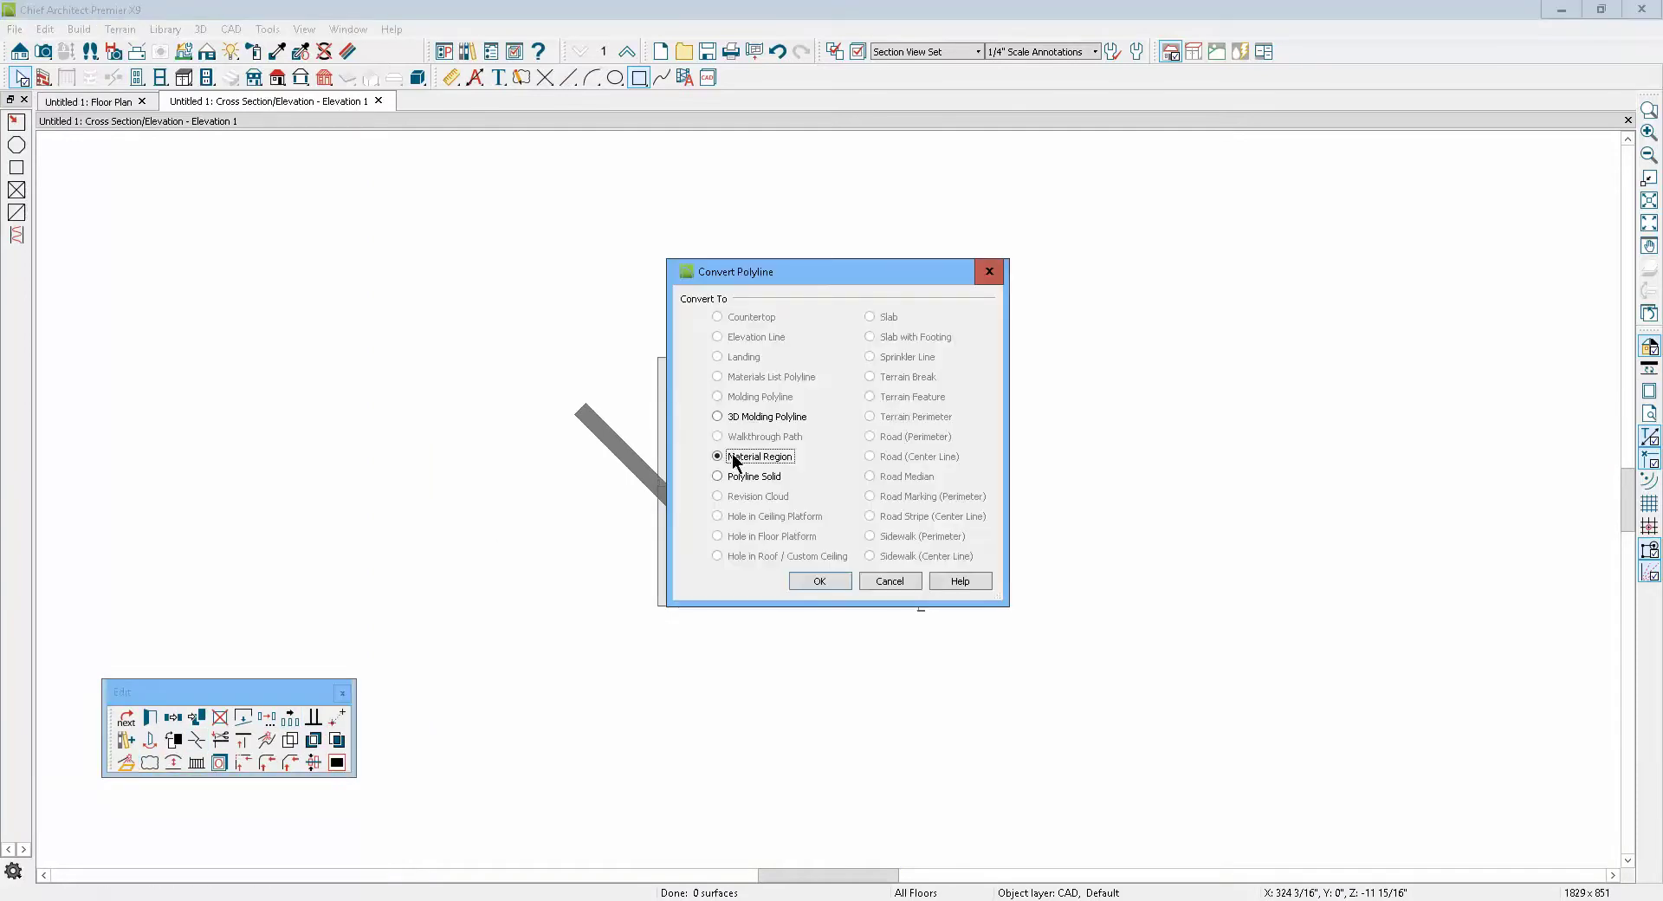
pyautogui.click(716, 479)
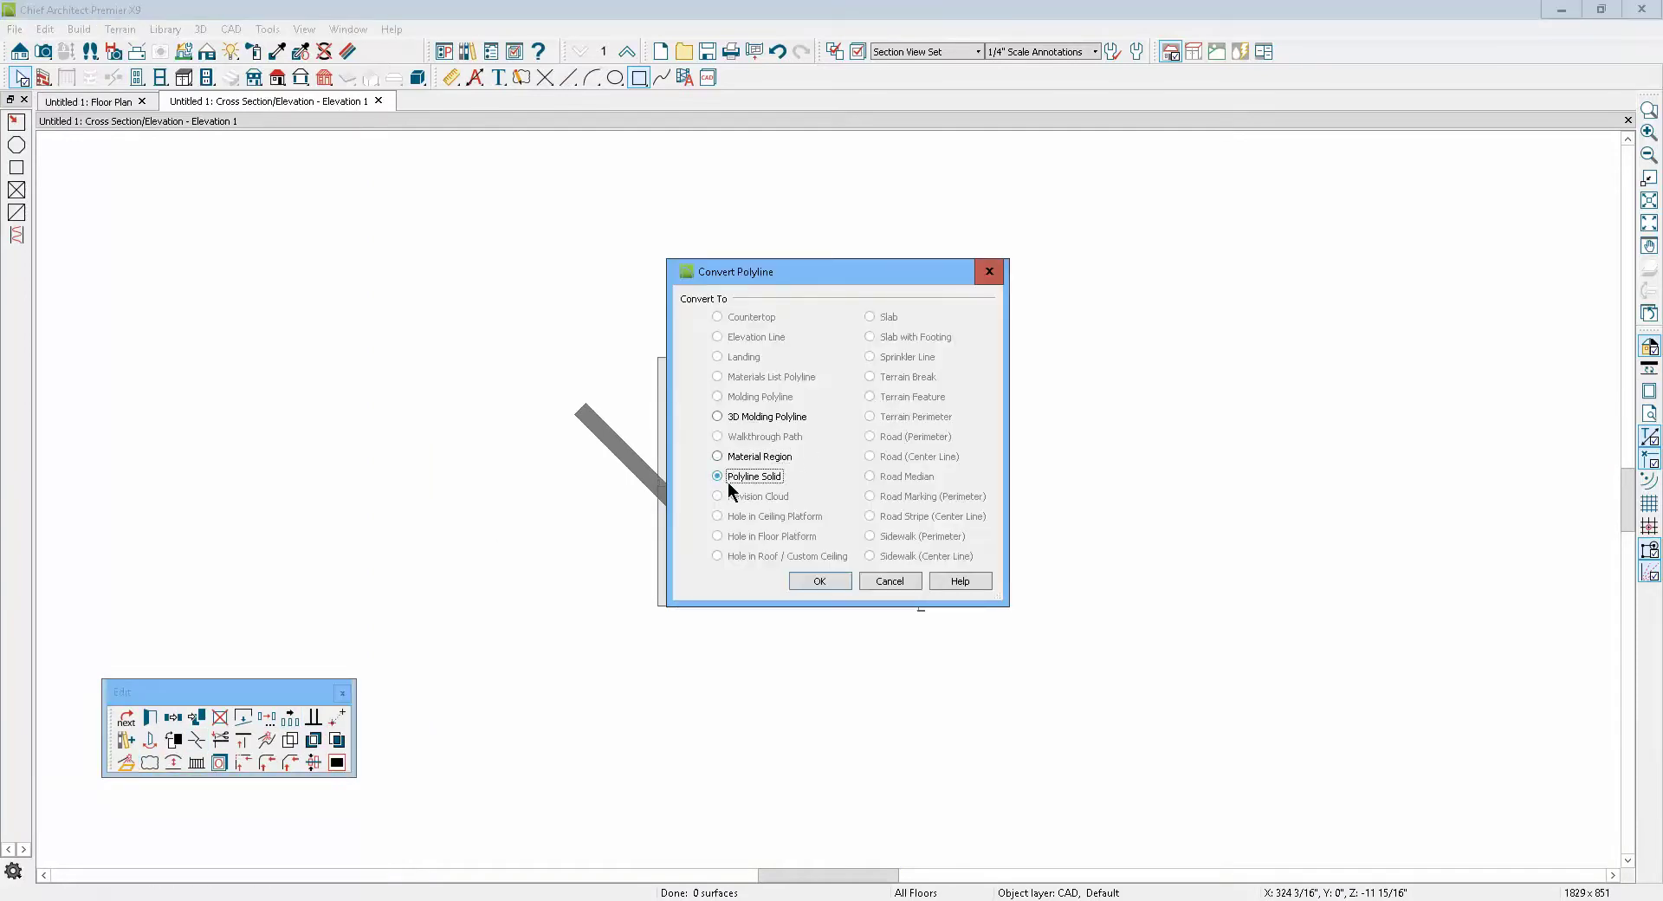
pyautogui.click(812, 581)
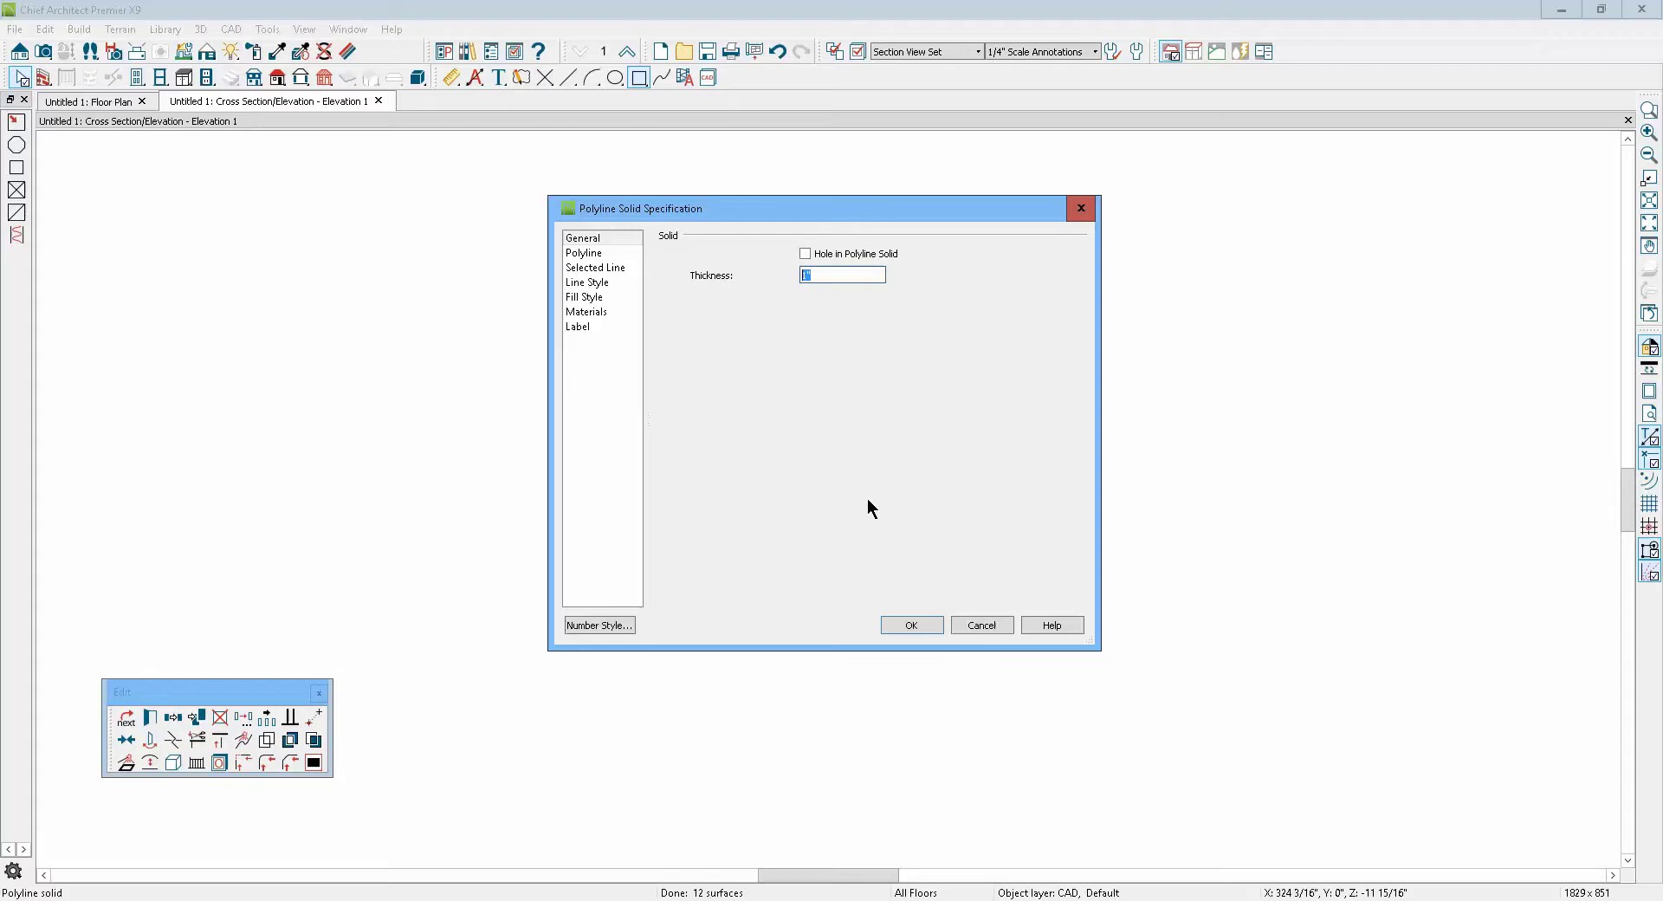
pyautogui.write('36')
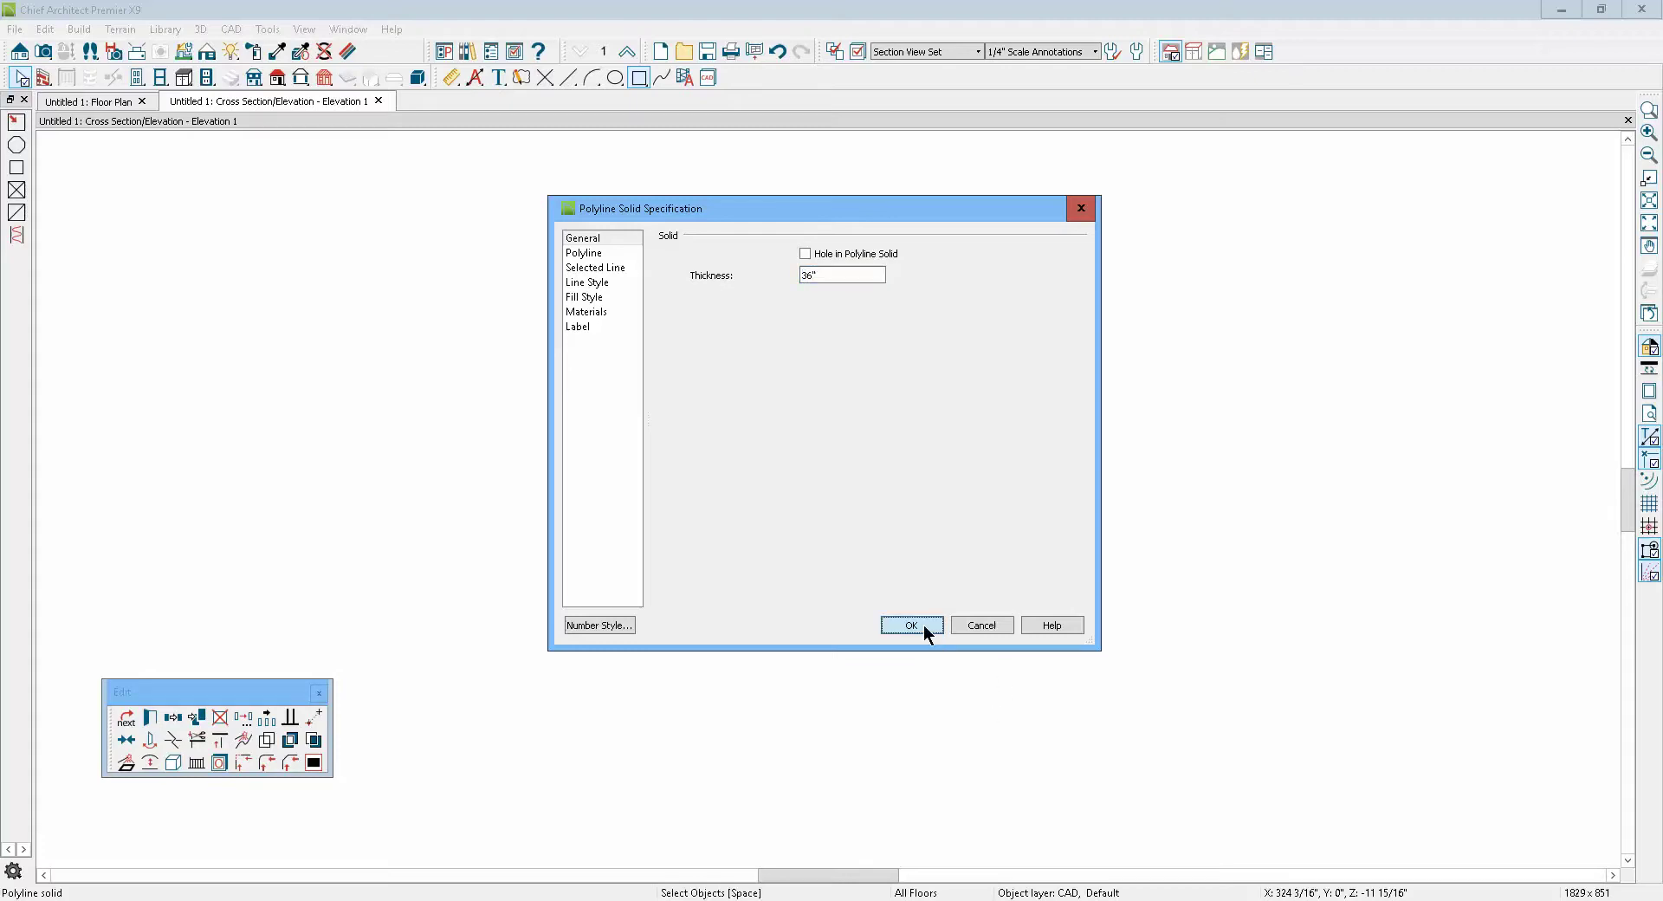
pyautogui.click(922, 627)
pyautogui.click(960, 572)
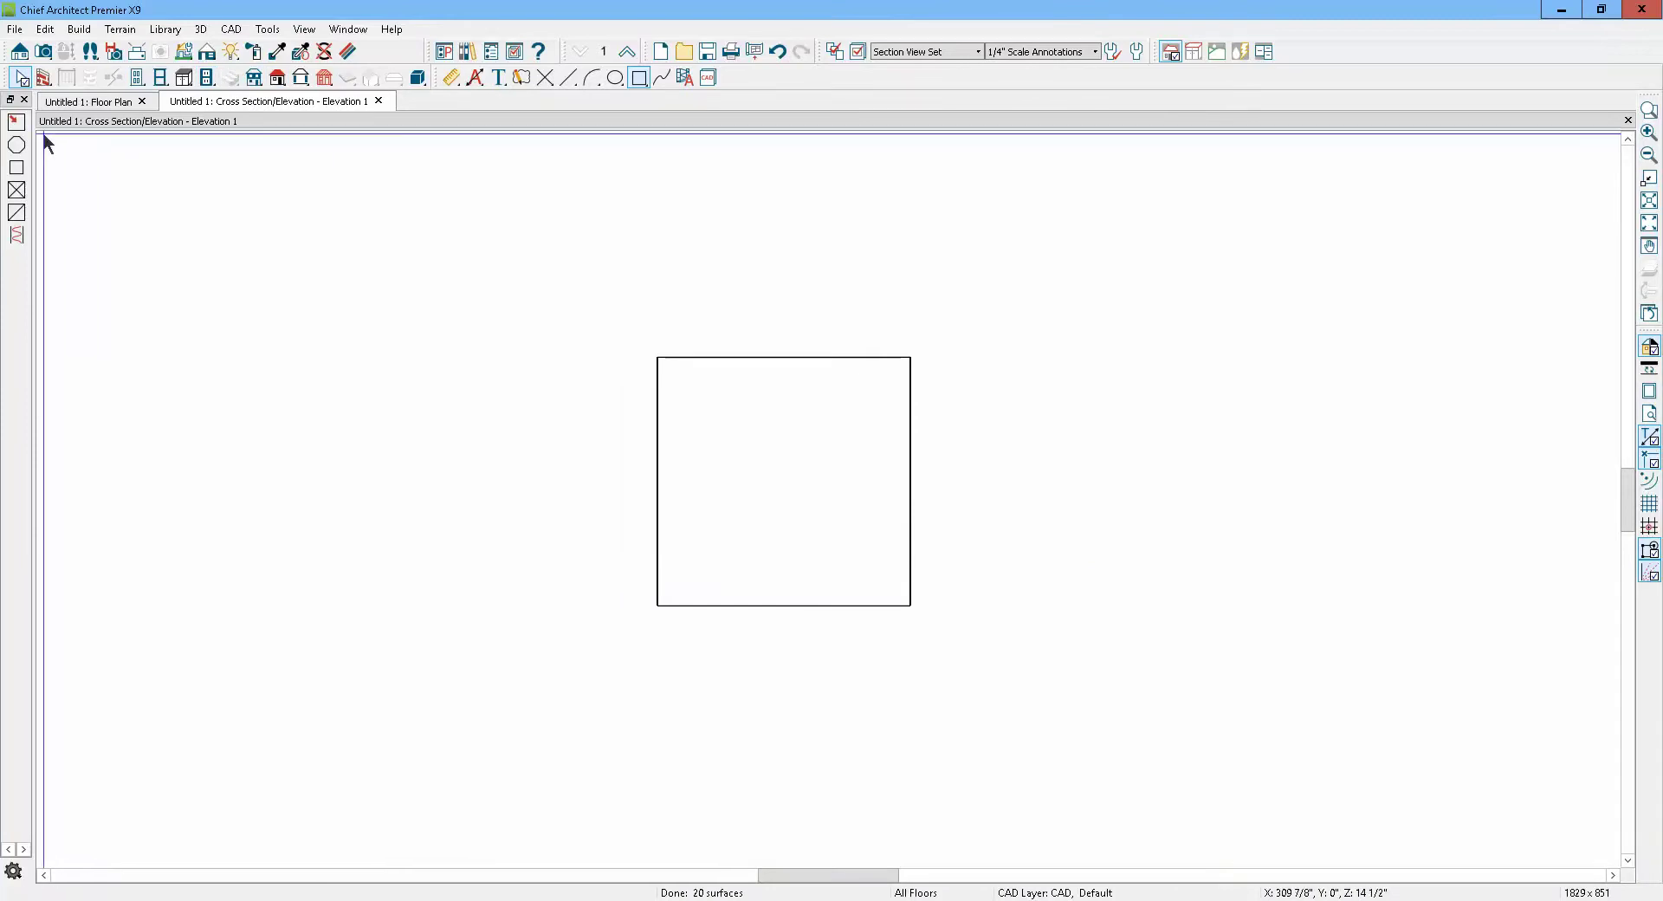
# Delete the leftover polyline at the top left of the section view
pyautogui.click(15, 121)
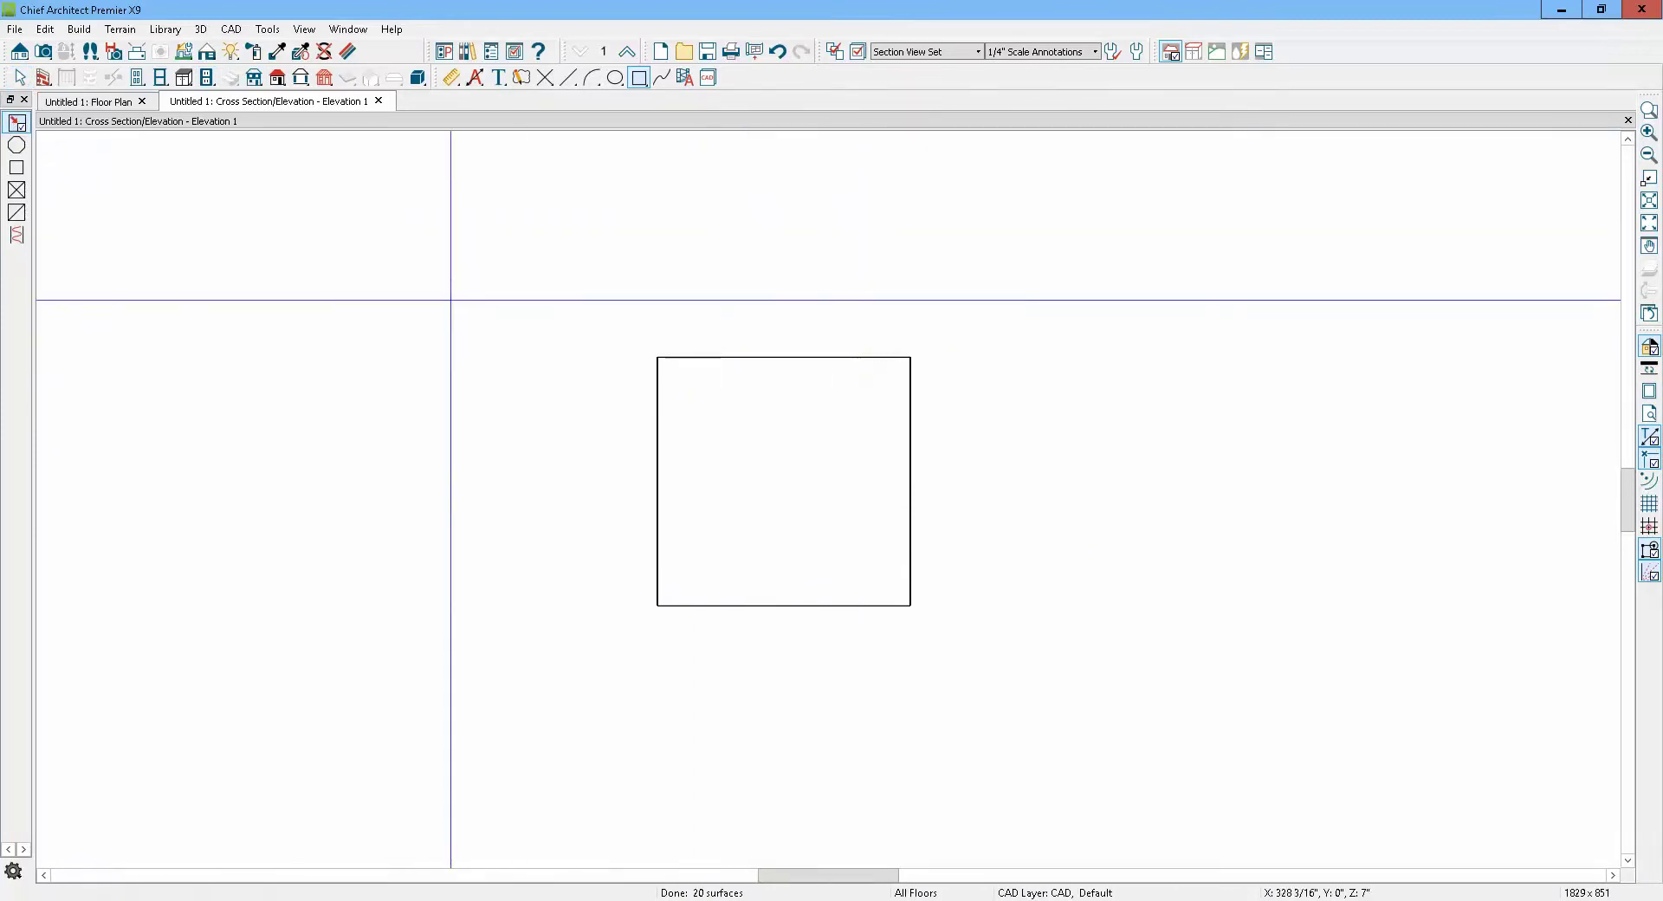
pyautogui.click(16, 144)
pyautogui.click(174, 247)
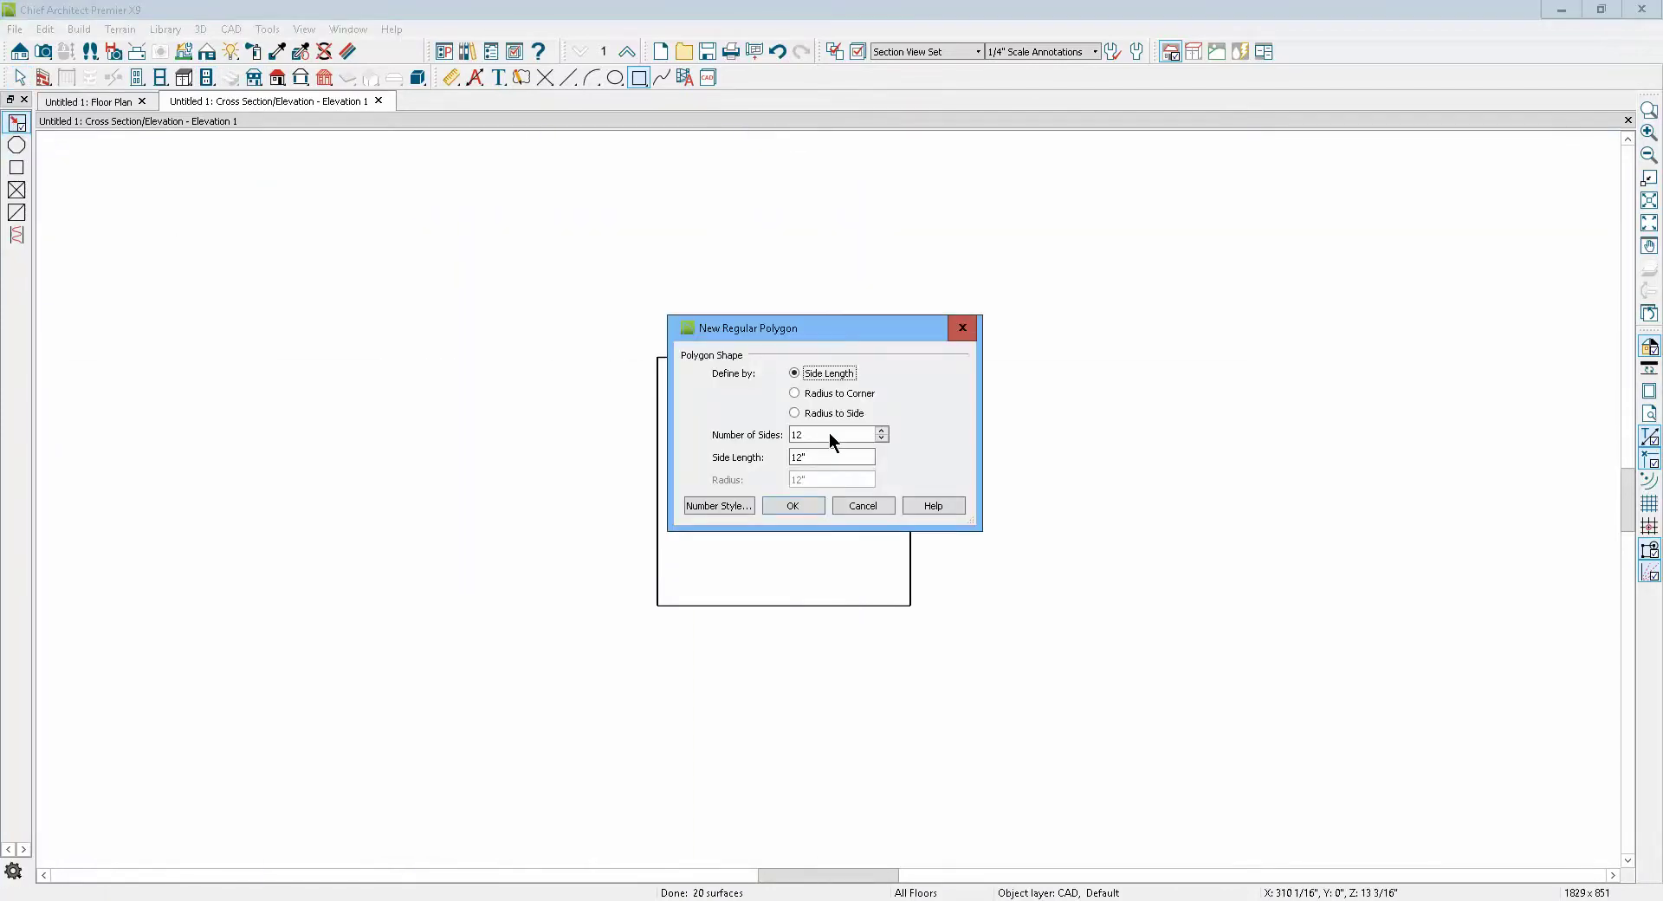
pyautogui.click(867, 505)
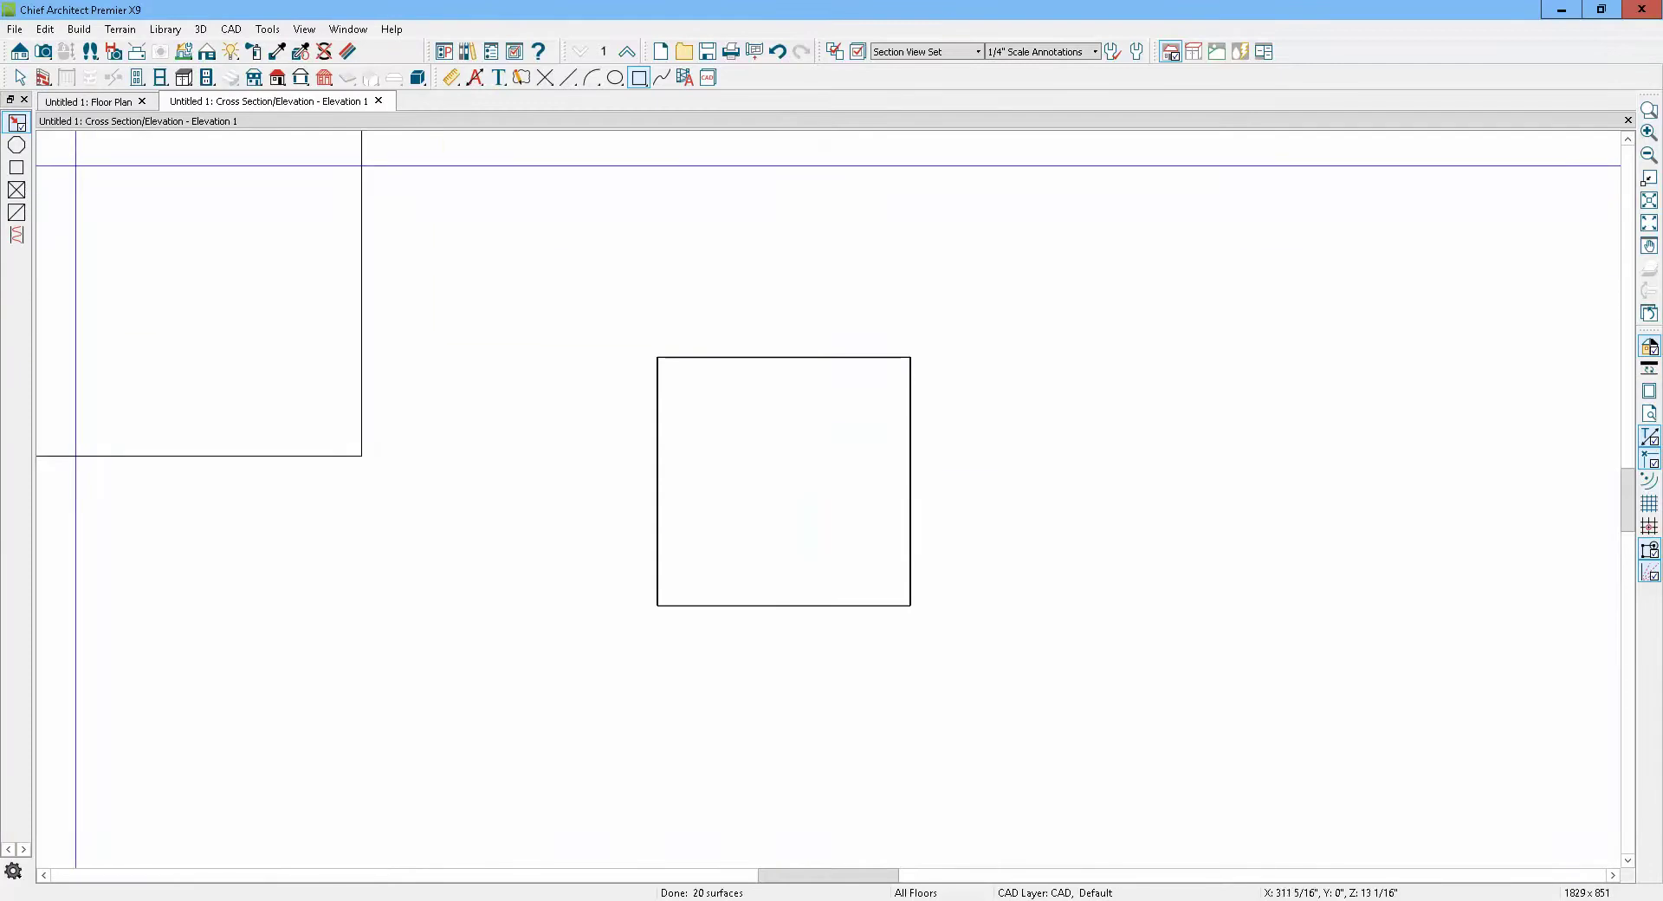
pyautogui.click(360, 304)
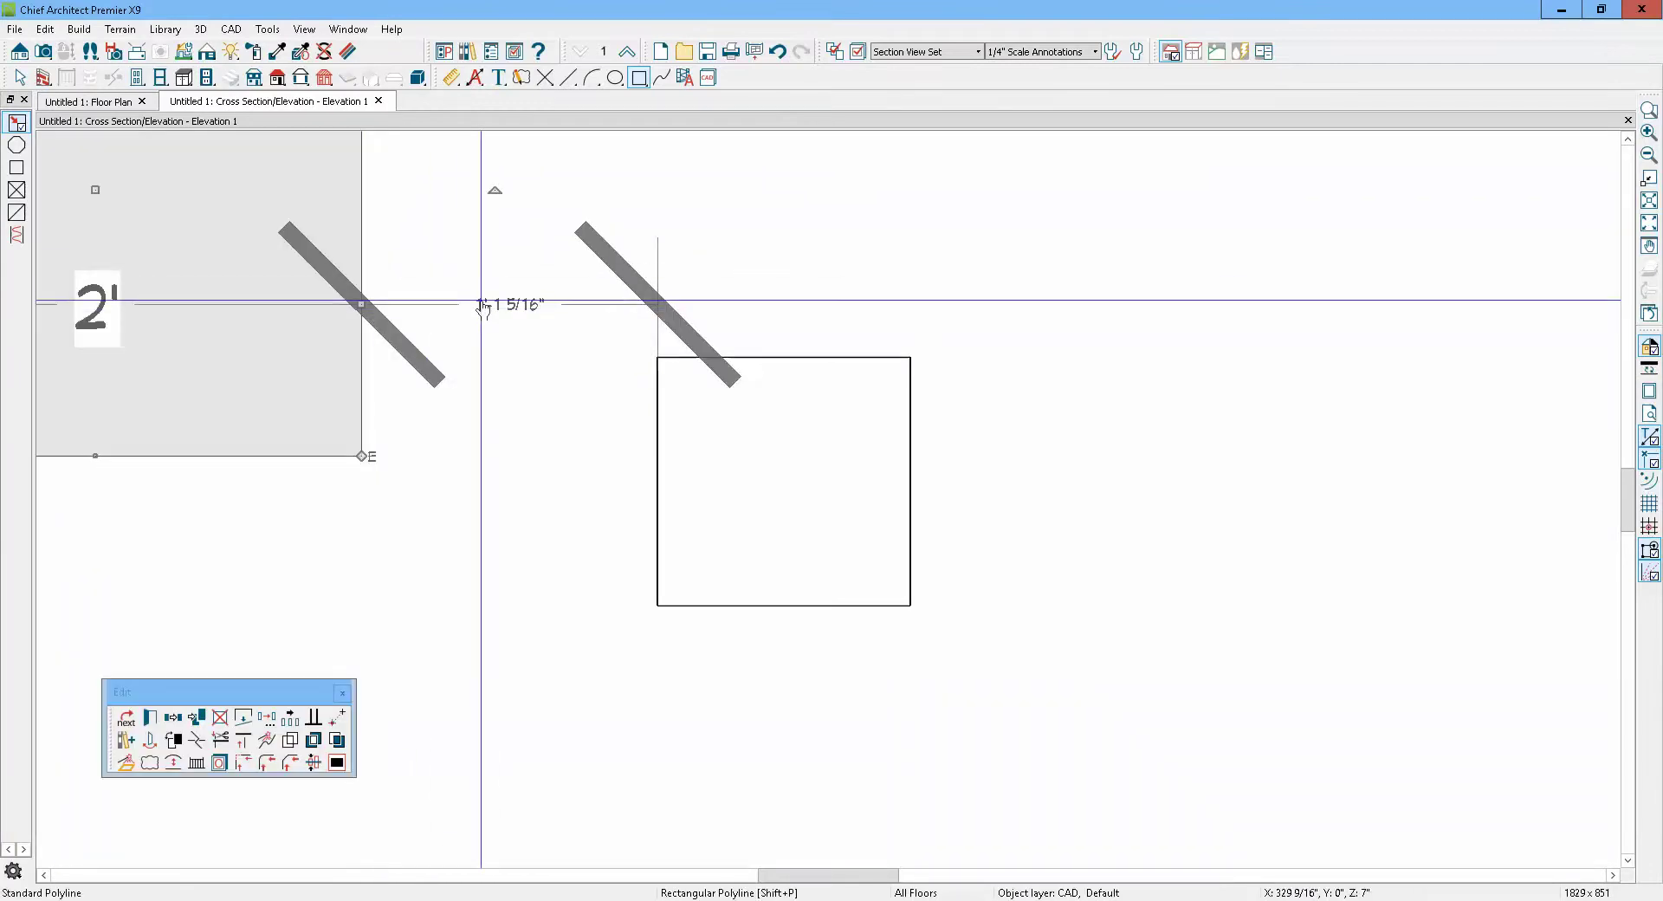
pyautogui.press('Delete')
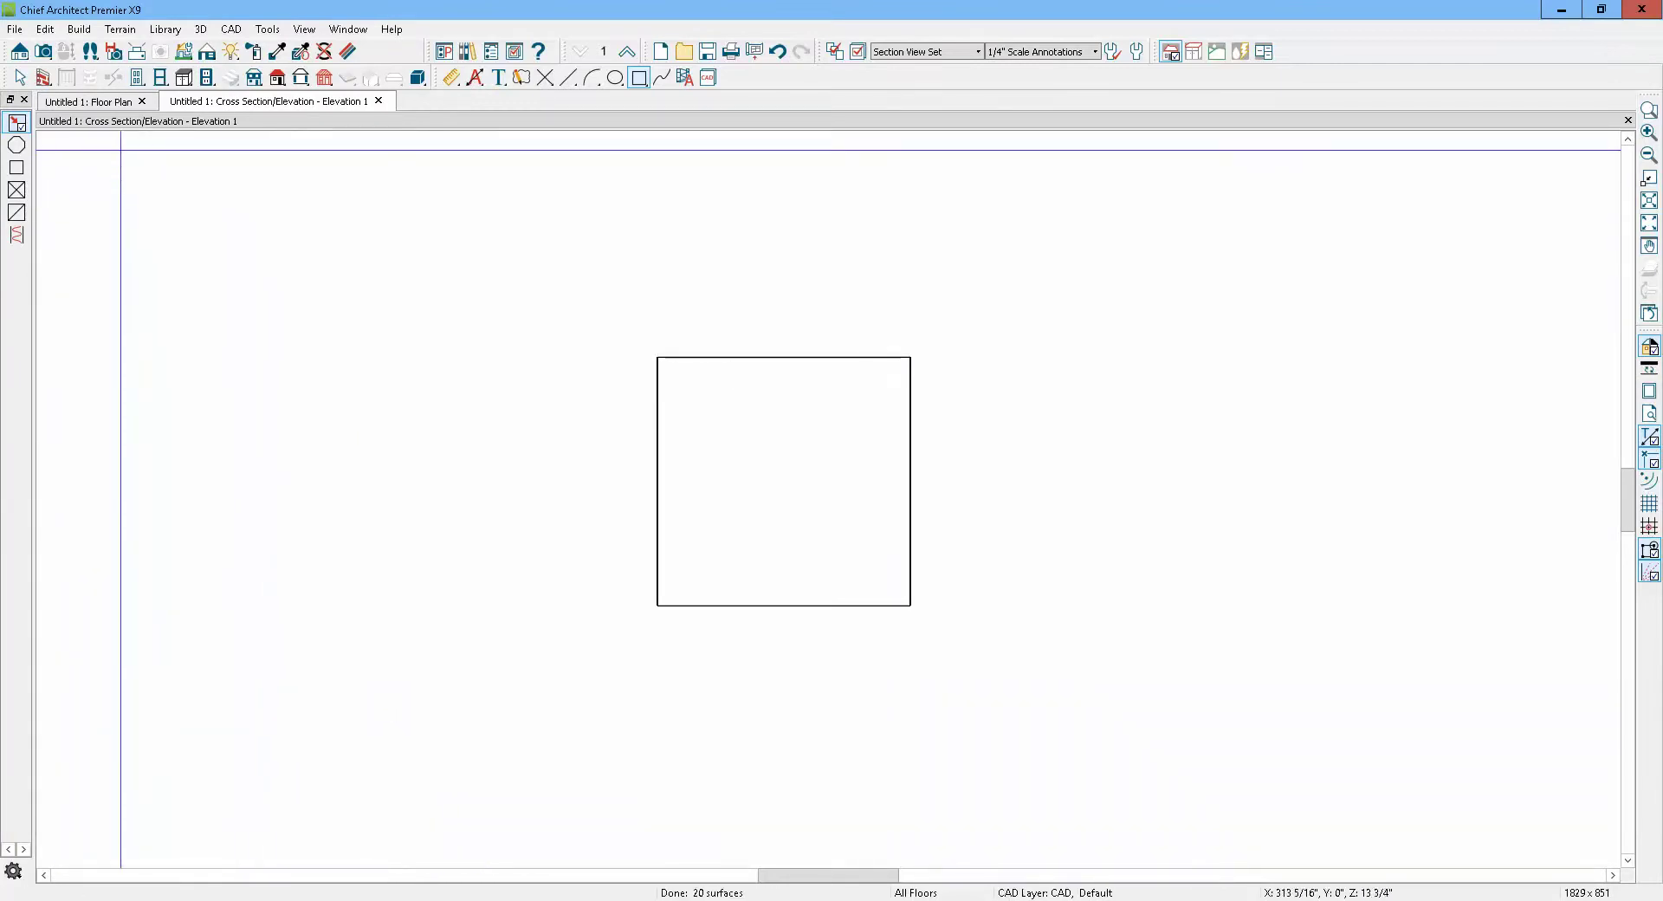
# Draw a circle inside the square and make it a polyline-solid hole, dismissing the warning
pyautogui.click(616, 79)
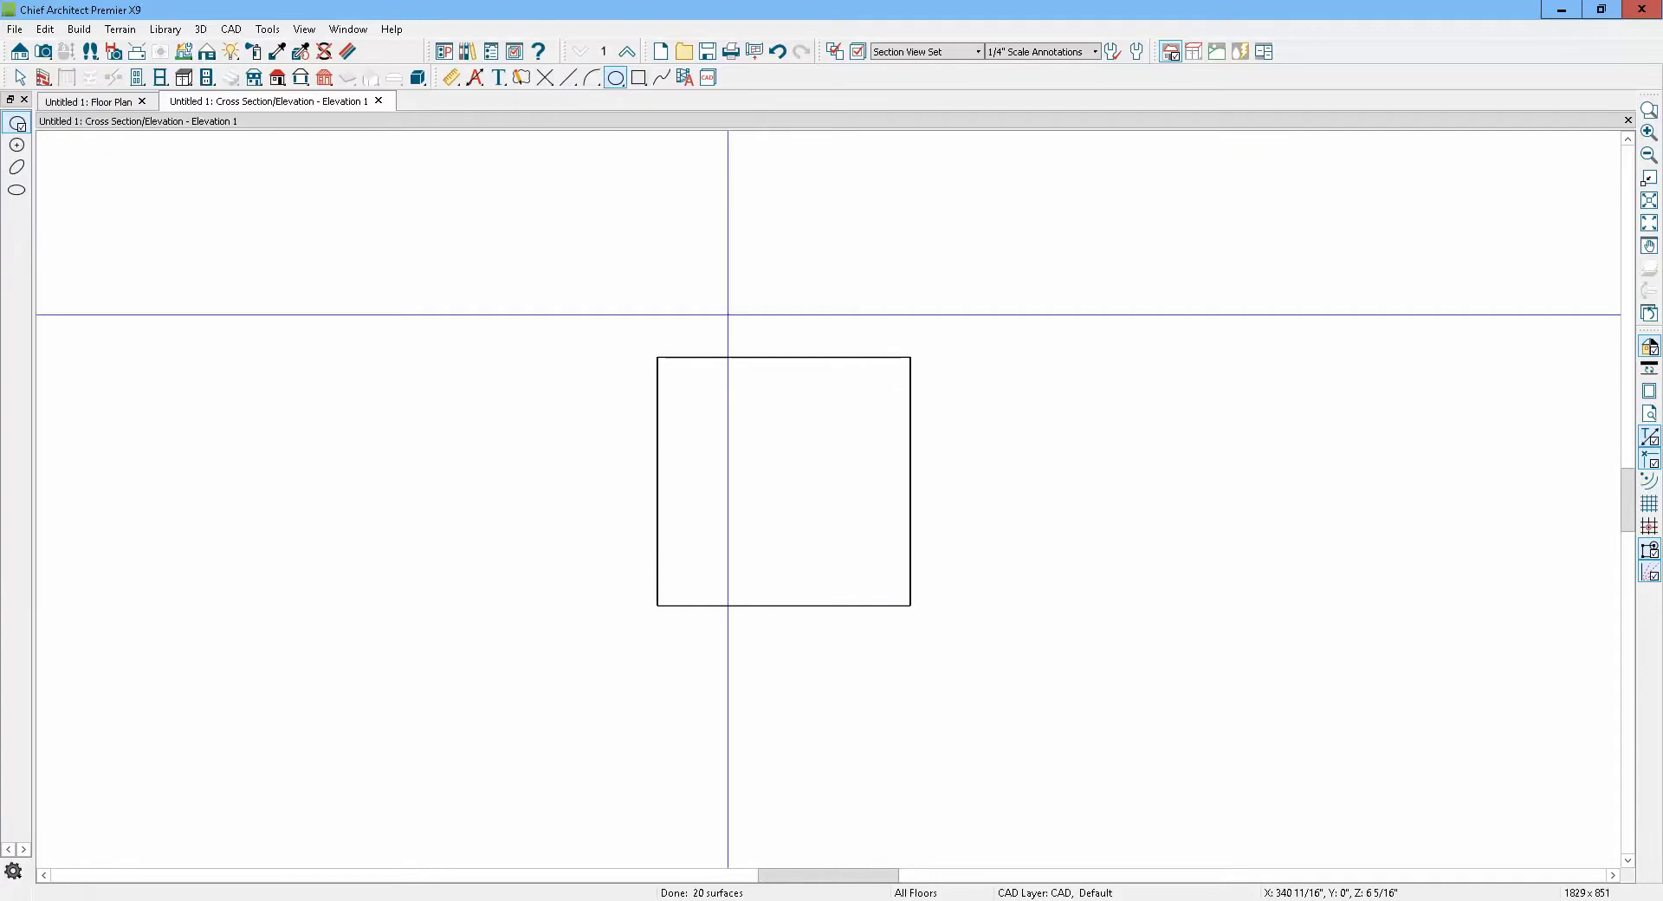
pyautogui.moveTo(779, 397); pyautogui.dragTo(782, 579)
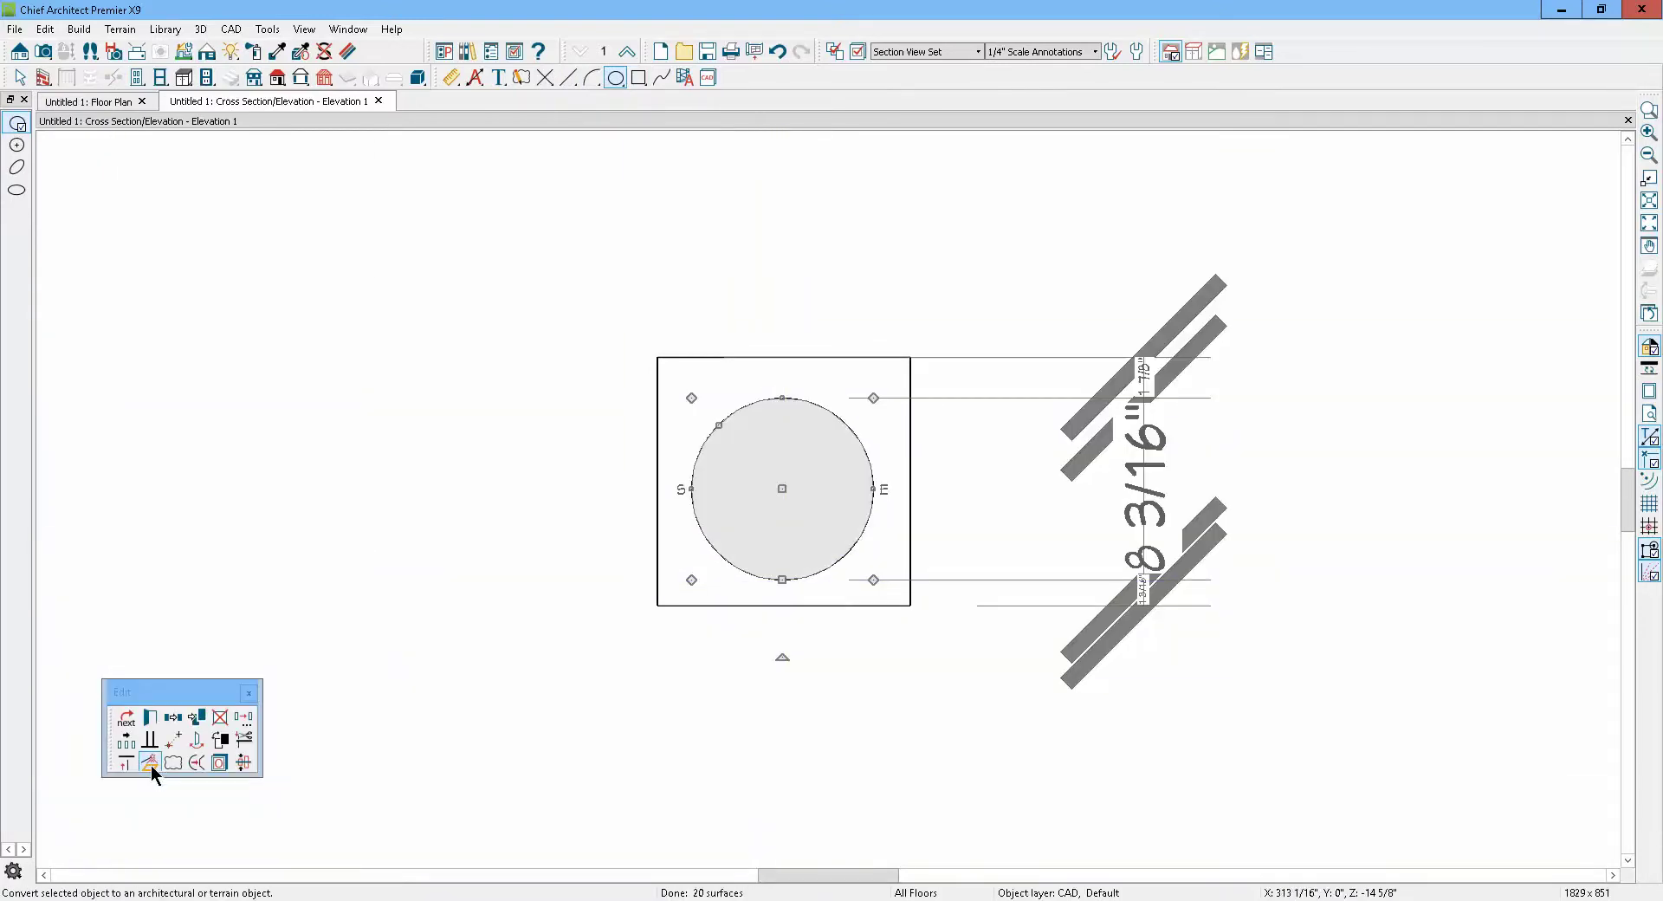
pyautogui.click(149, 763)
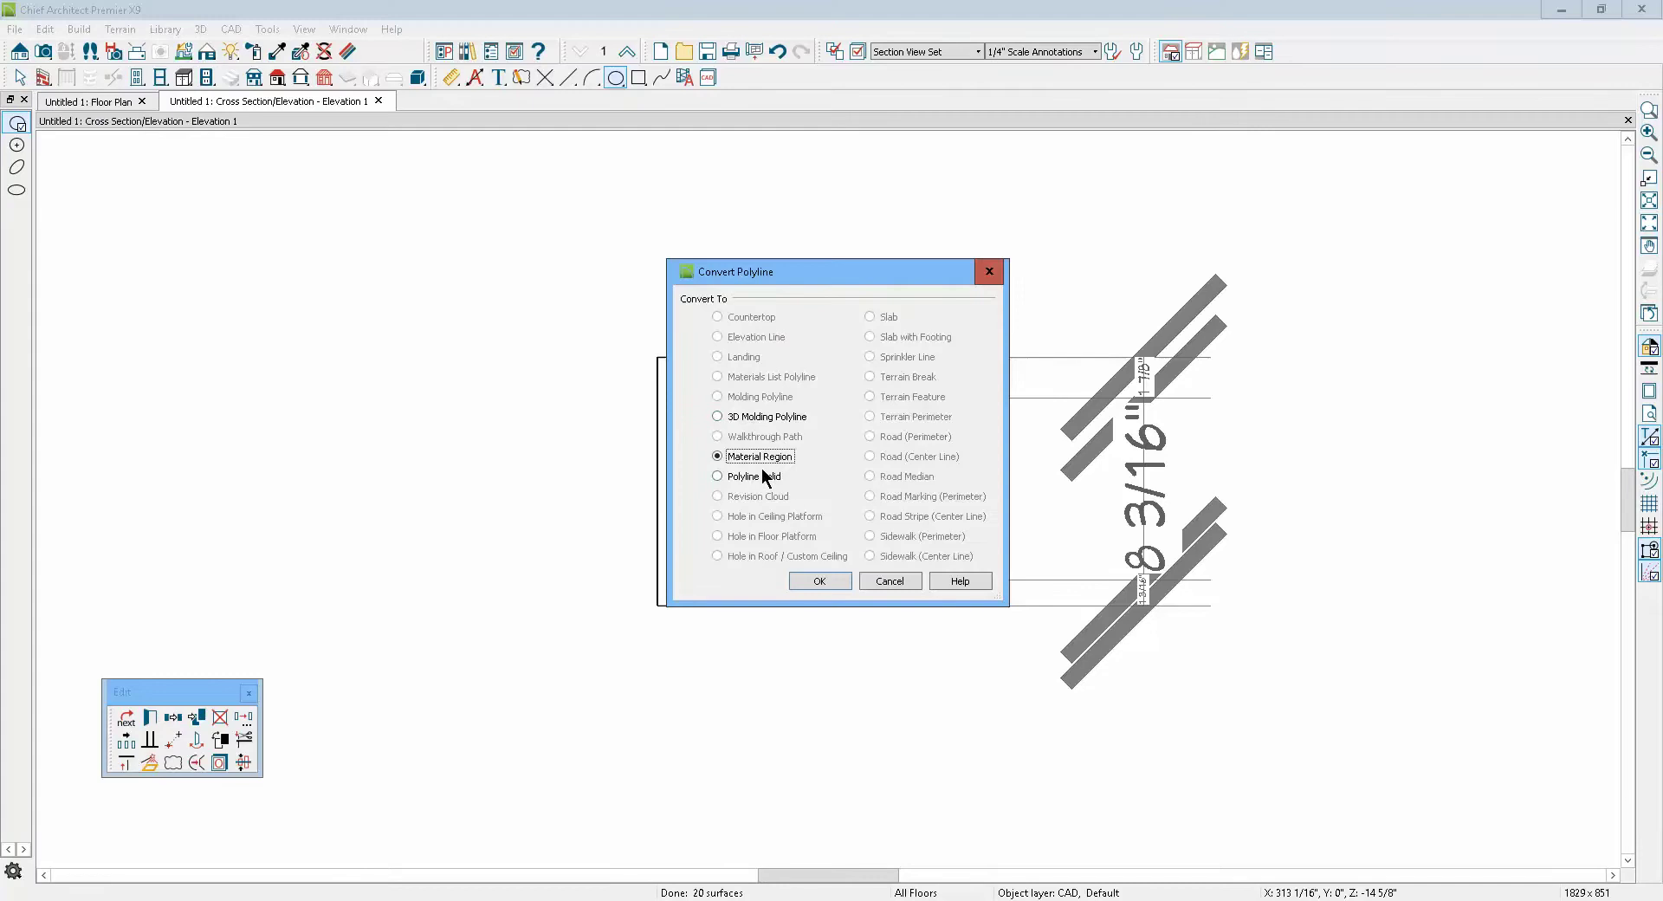
pyautogui.click(761, 475)
pyautogui.click(822, 578)
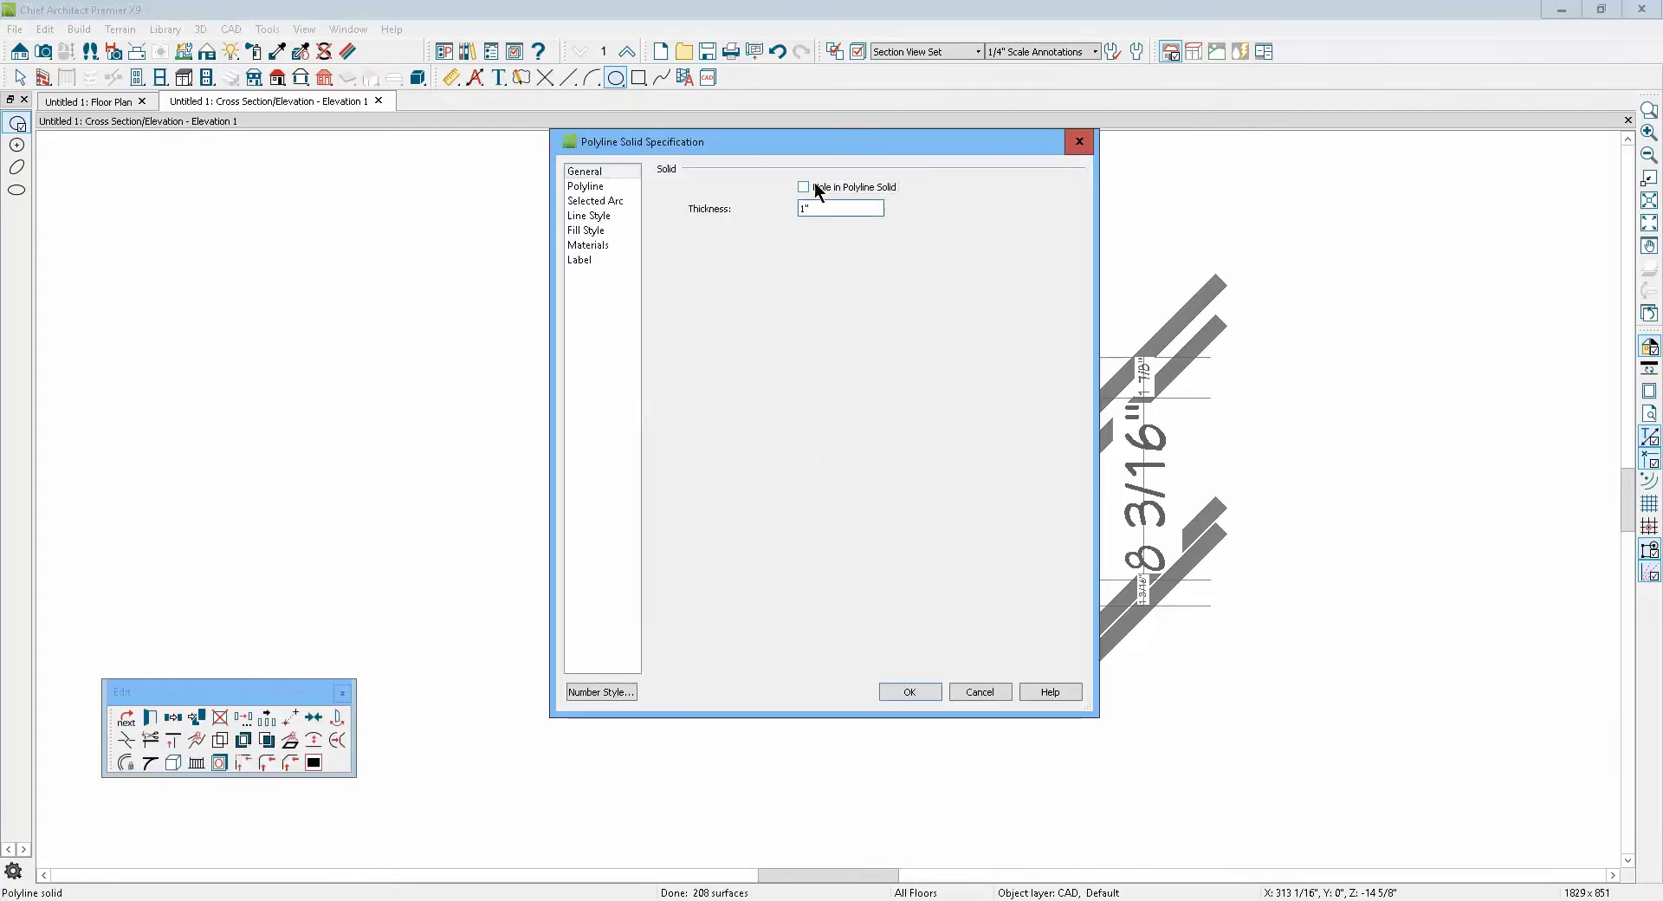
pyautogui.click(818, 189)
pyautogui.click(910, 692)
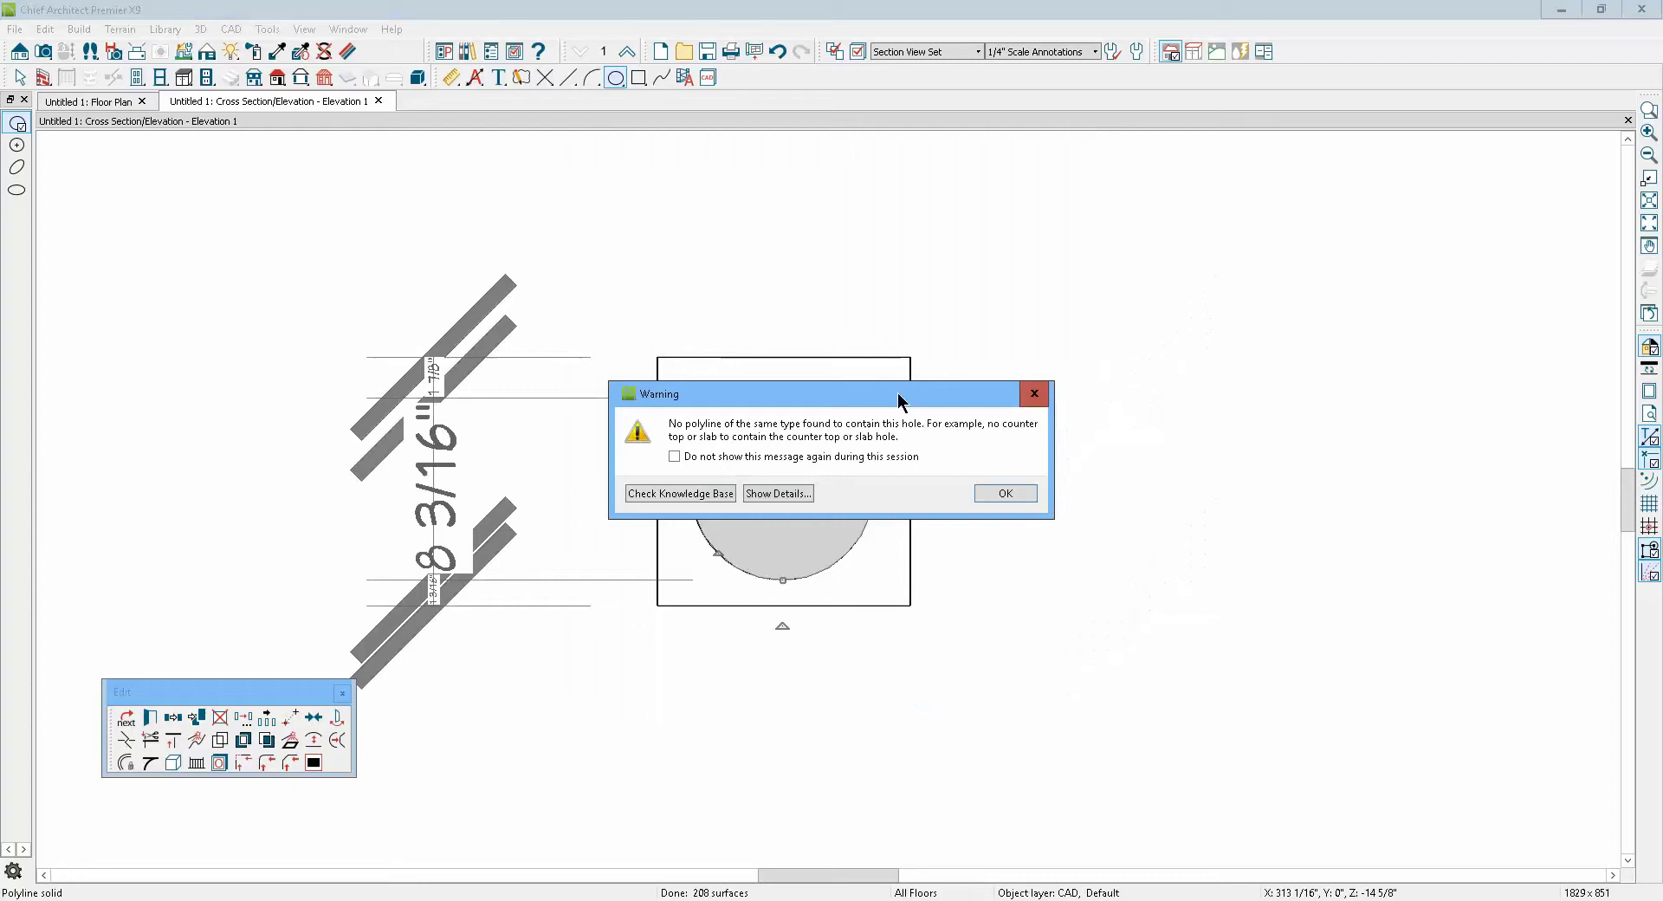
pyautogui.click(1005, 493)
# Preview the square and circle in a 3D Floor Overview
pyautogui.scroll(-3, 1041, 434)
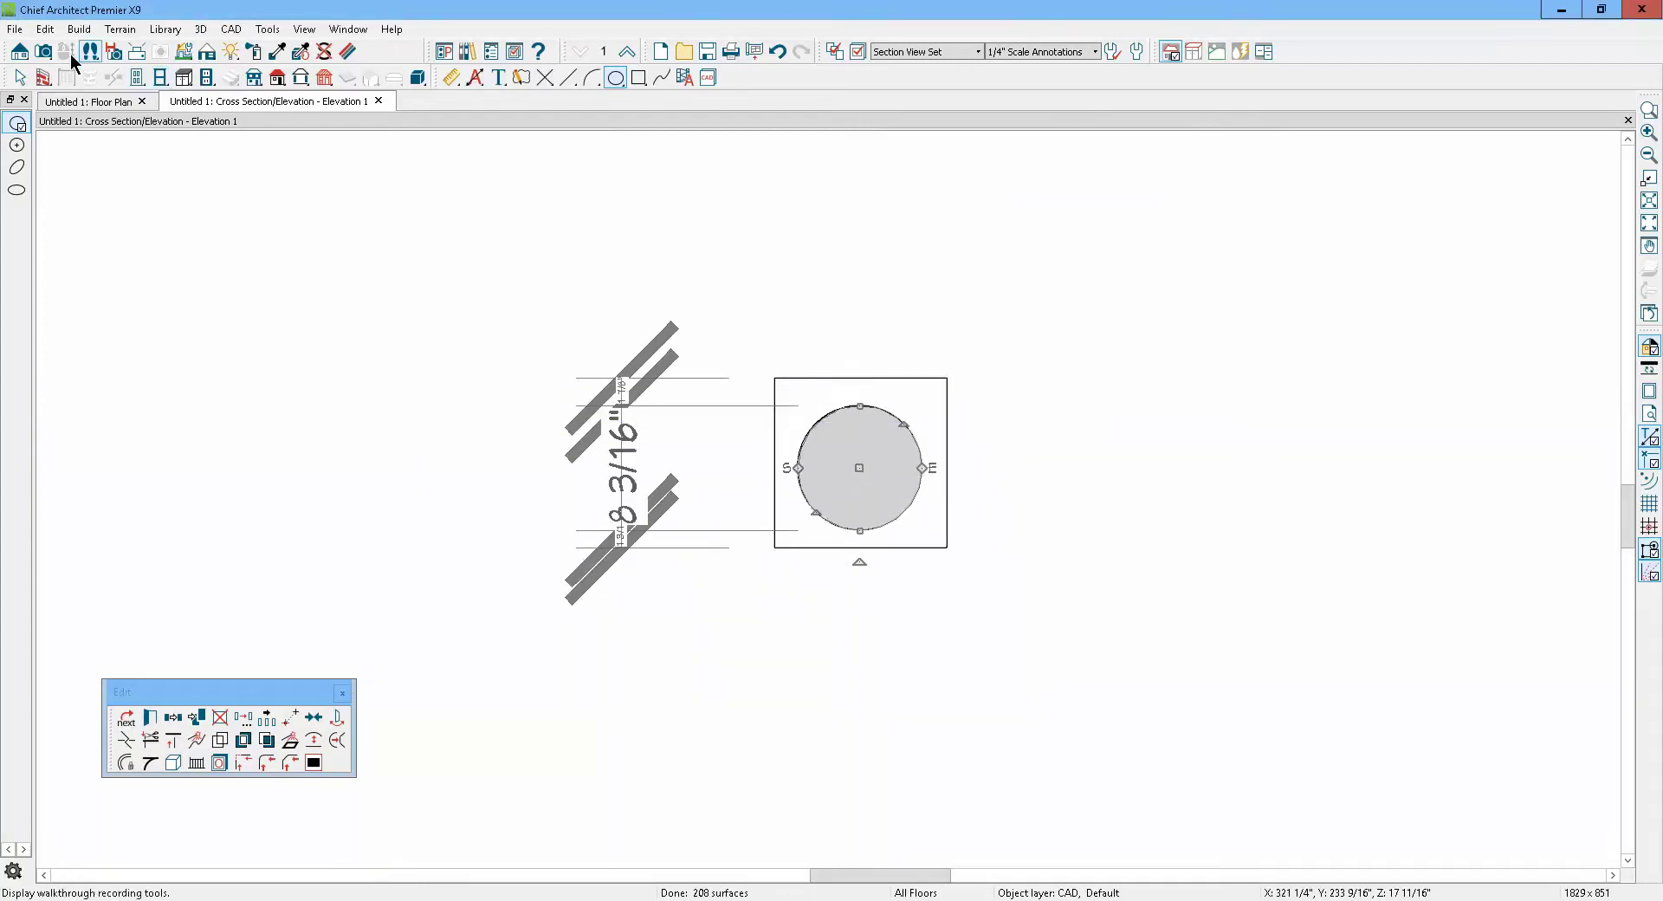
pyautogui.click(43, 51)
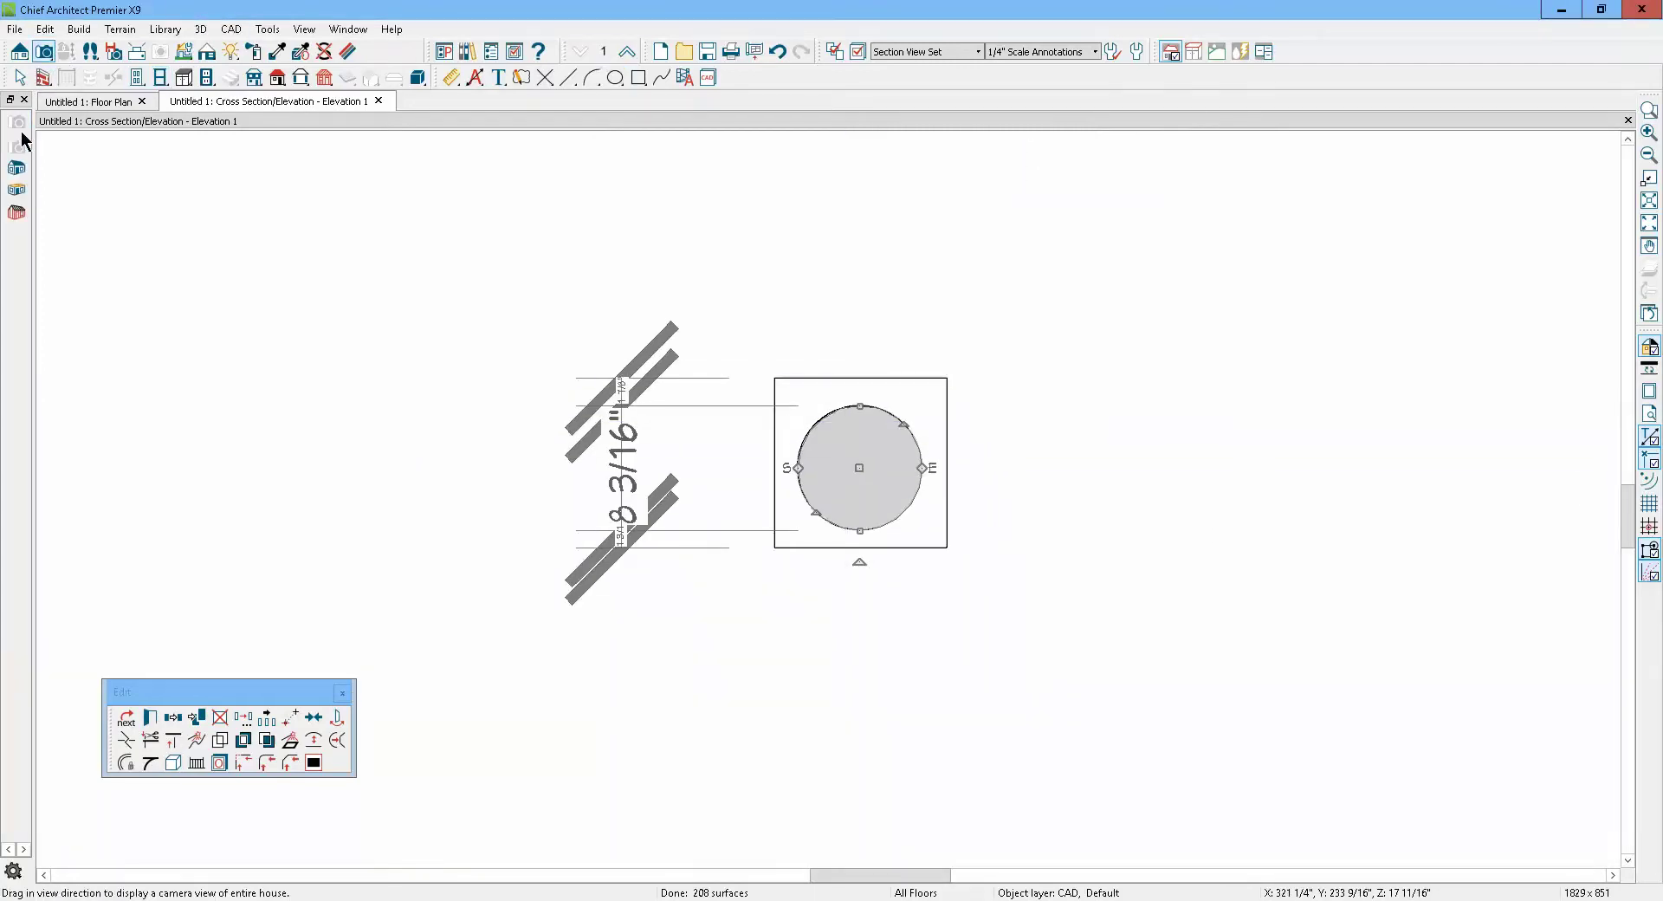
pyautogui.click(21, 199)
pyautogui.moveTo(783, 557); pyautogui.dragTo(642, 579)
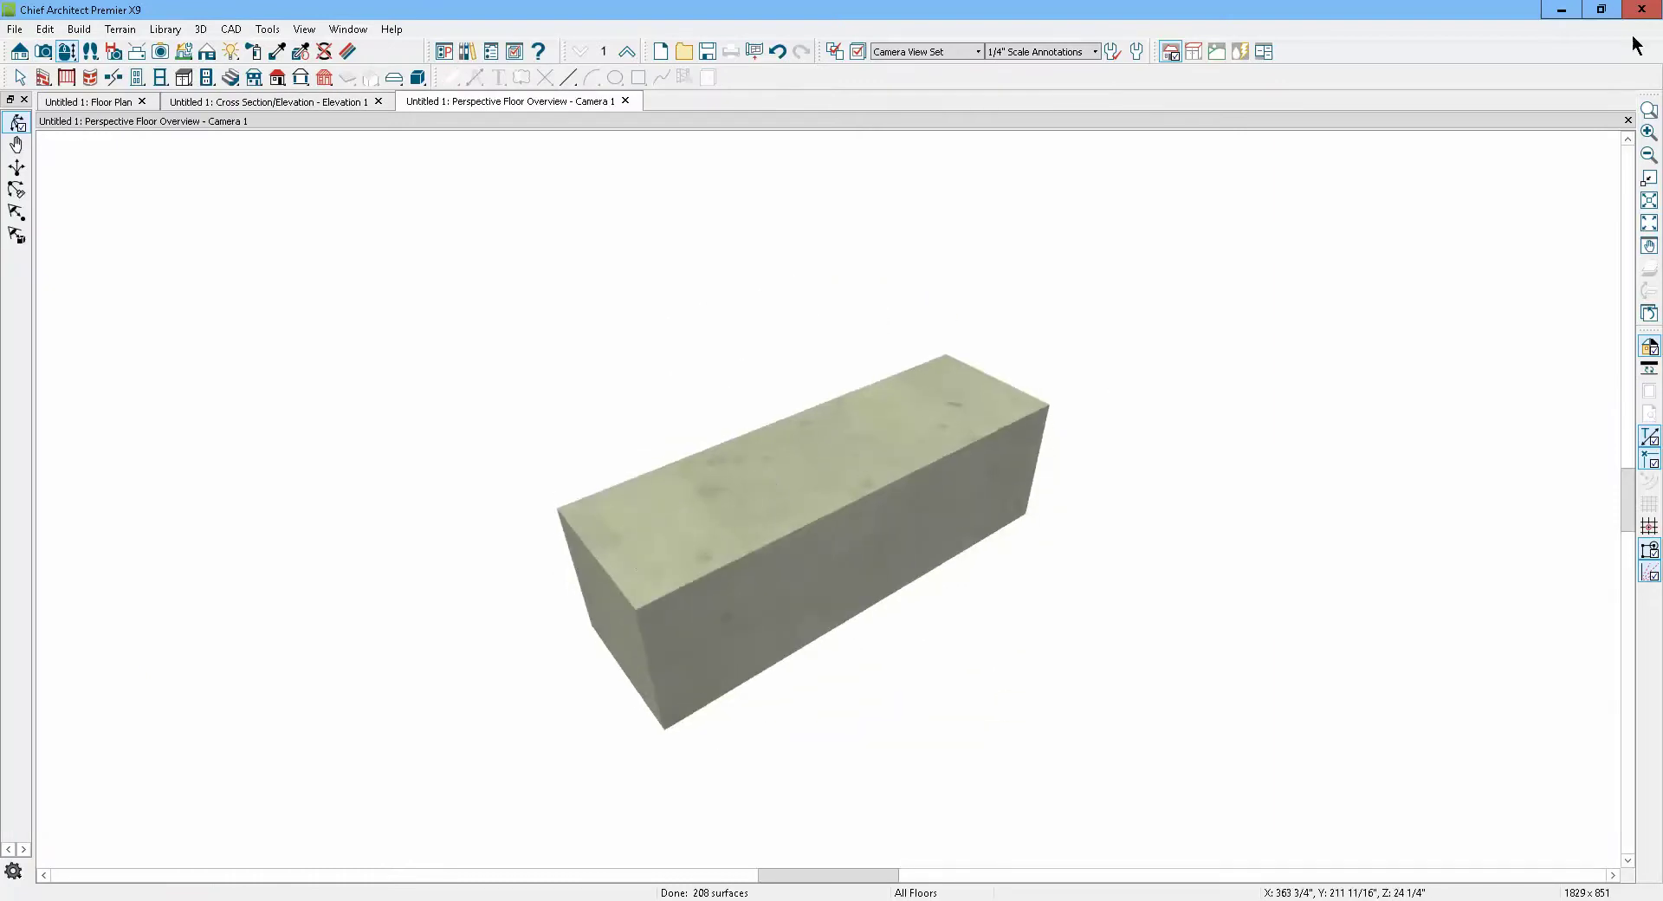
pyautogui.click(1628, 120)
# Reopen the circle's Polyline Solid Specification and close it unchanged
pyautogui.scroll(3, 902, 494)
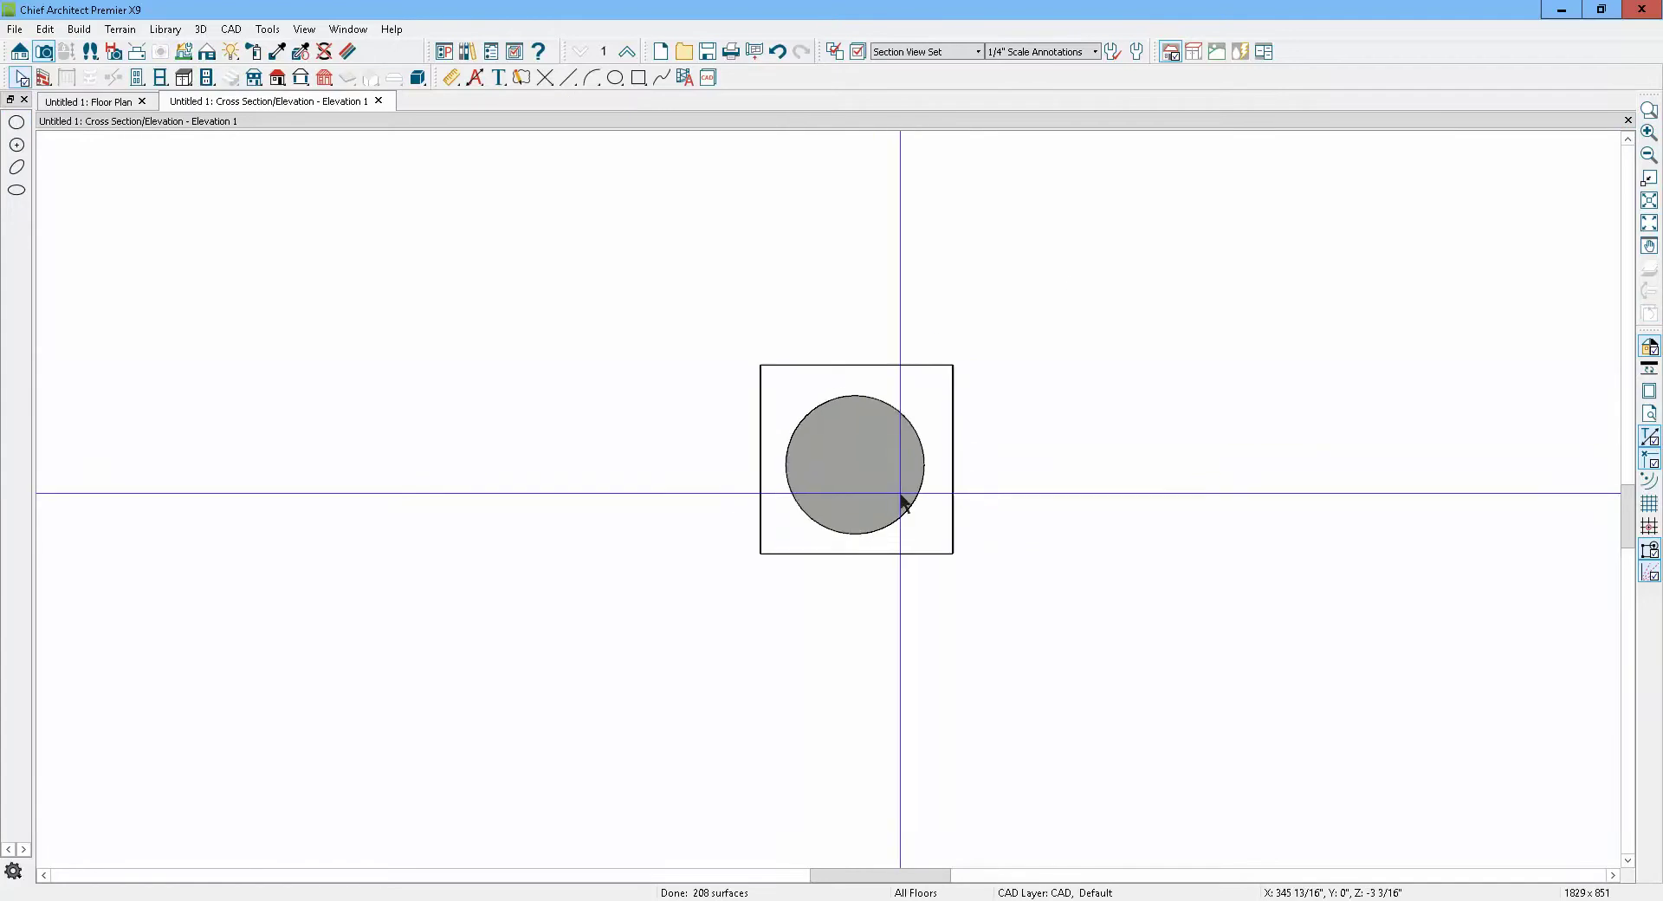
pyautogui.click(930, 468)
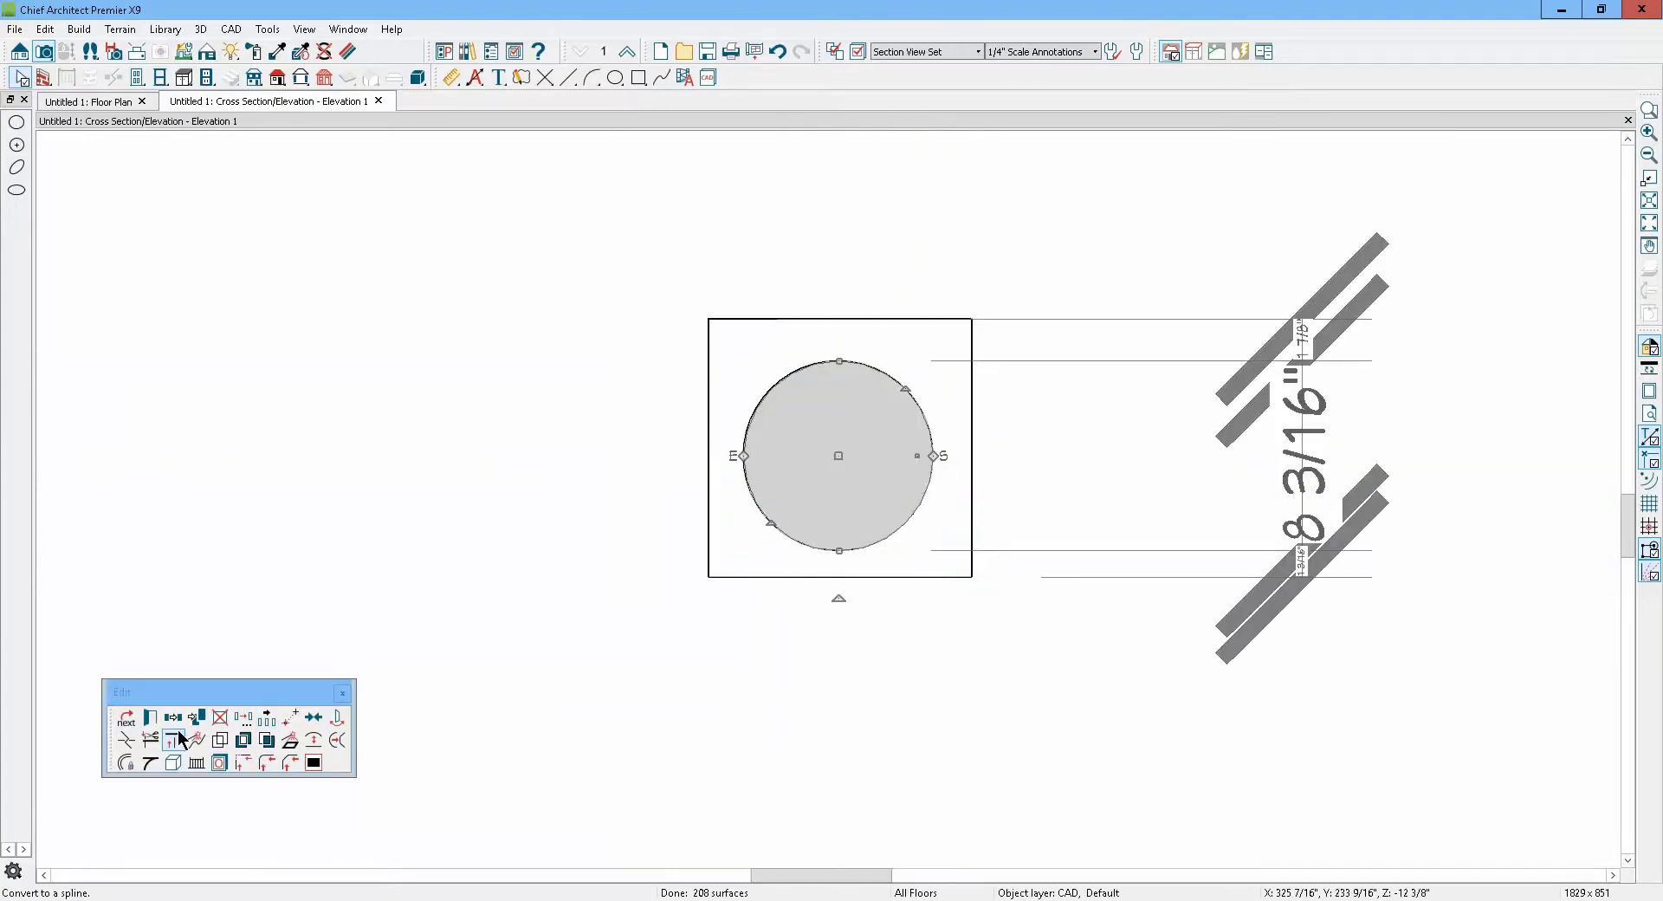
pyautogui.click(150, 717)
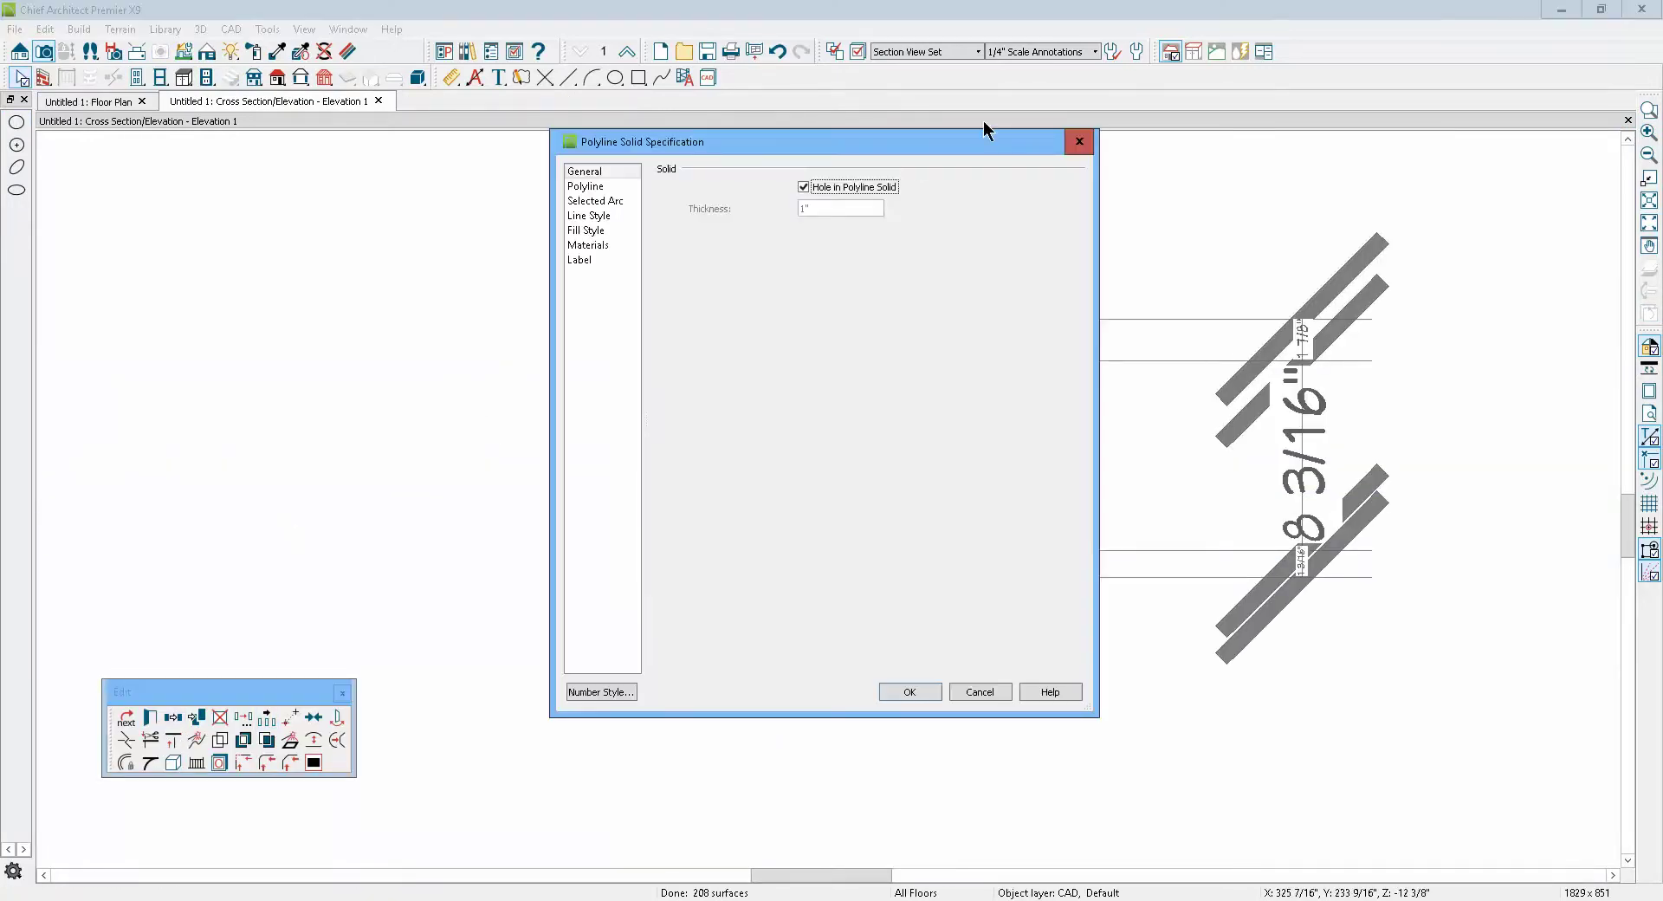
pyautogui.click(974, 683)
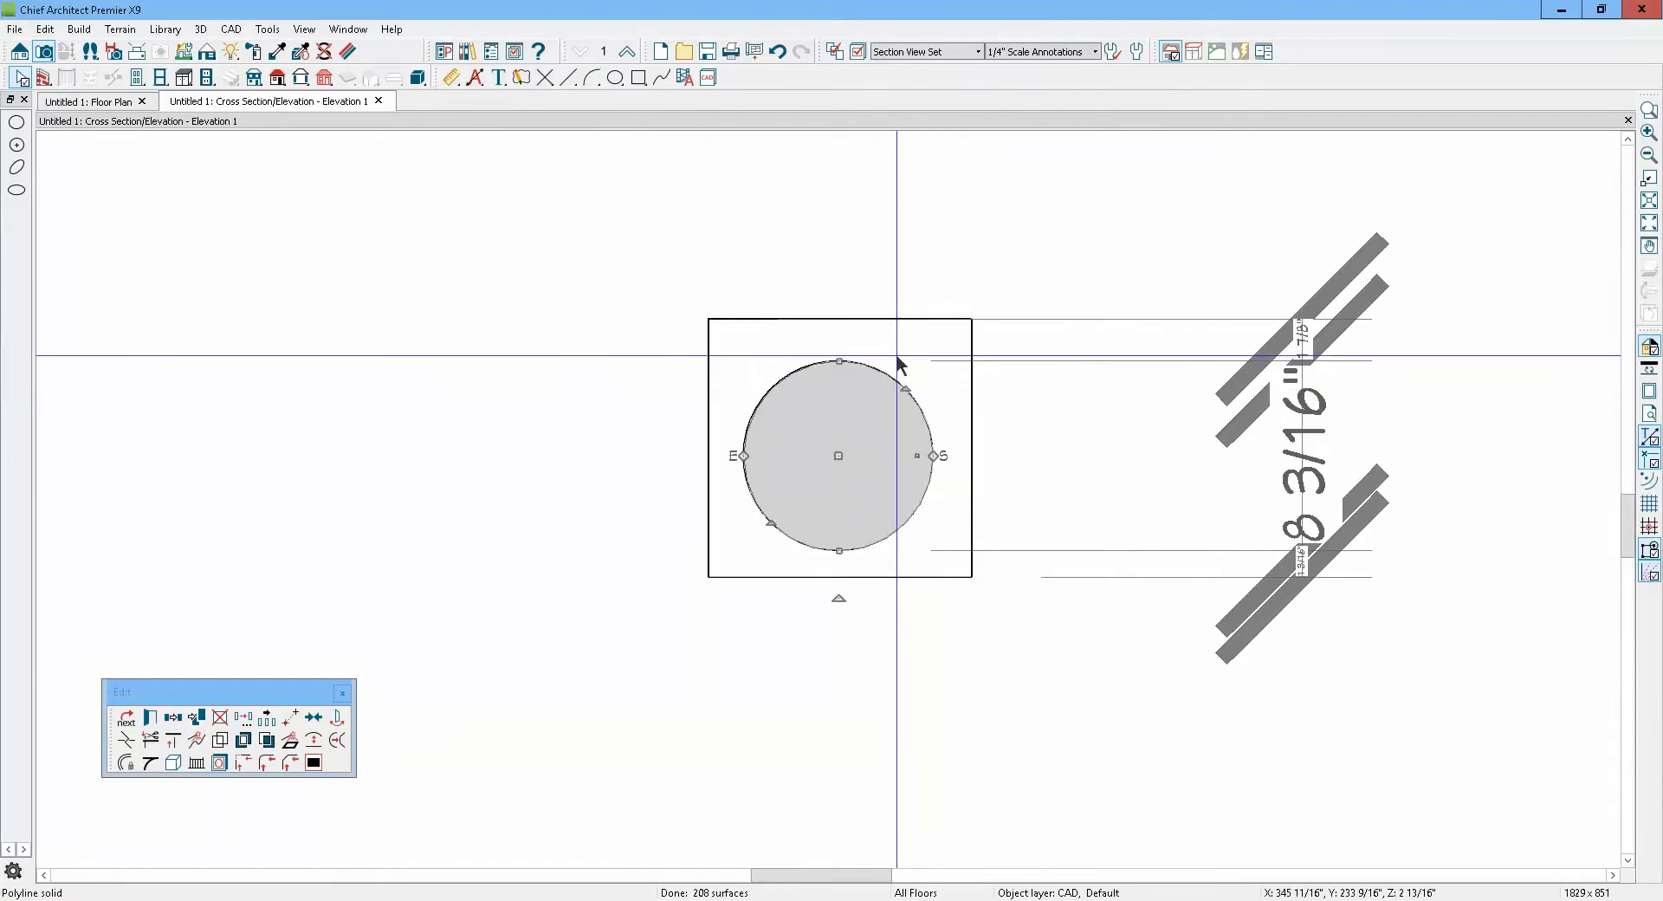
# Delete the old circle and draw a new one inside the square
pyautogui.press('Delete')
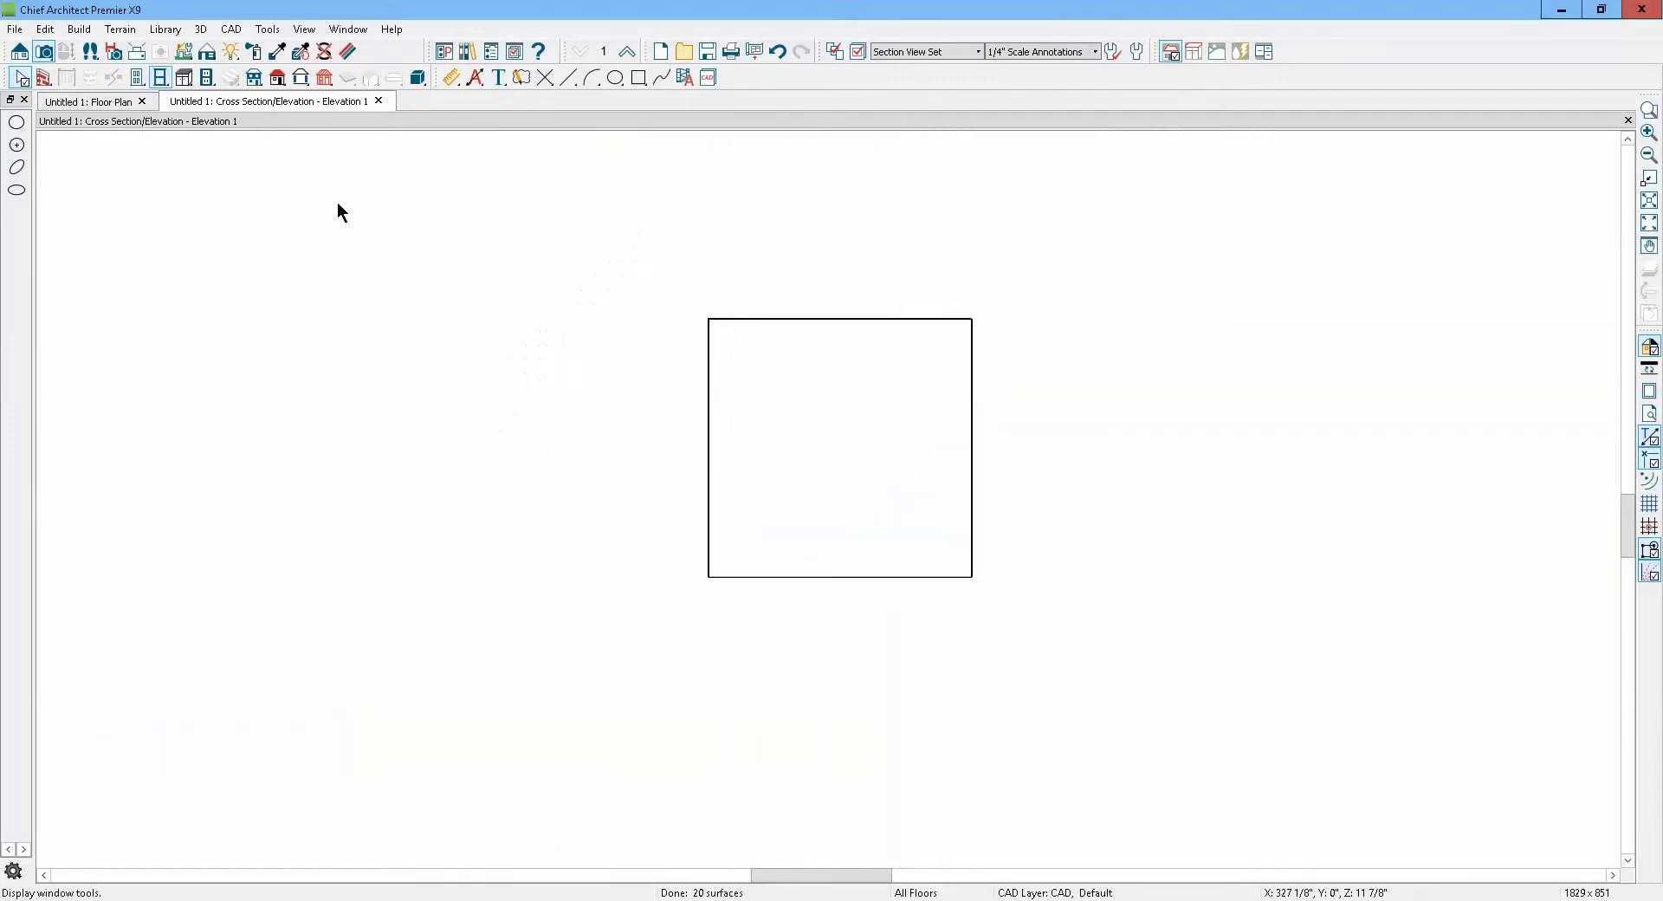
pyautogui.click(615, 79)
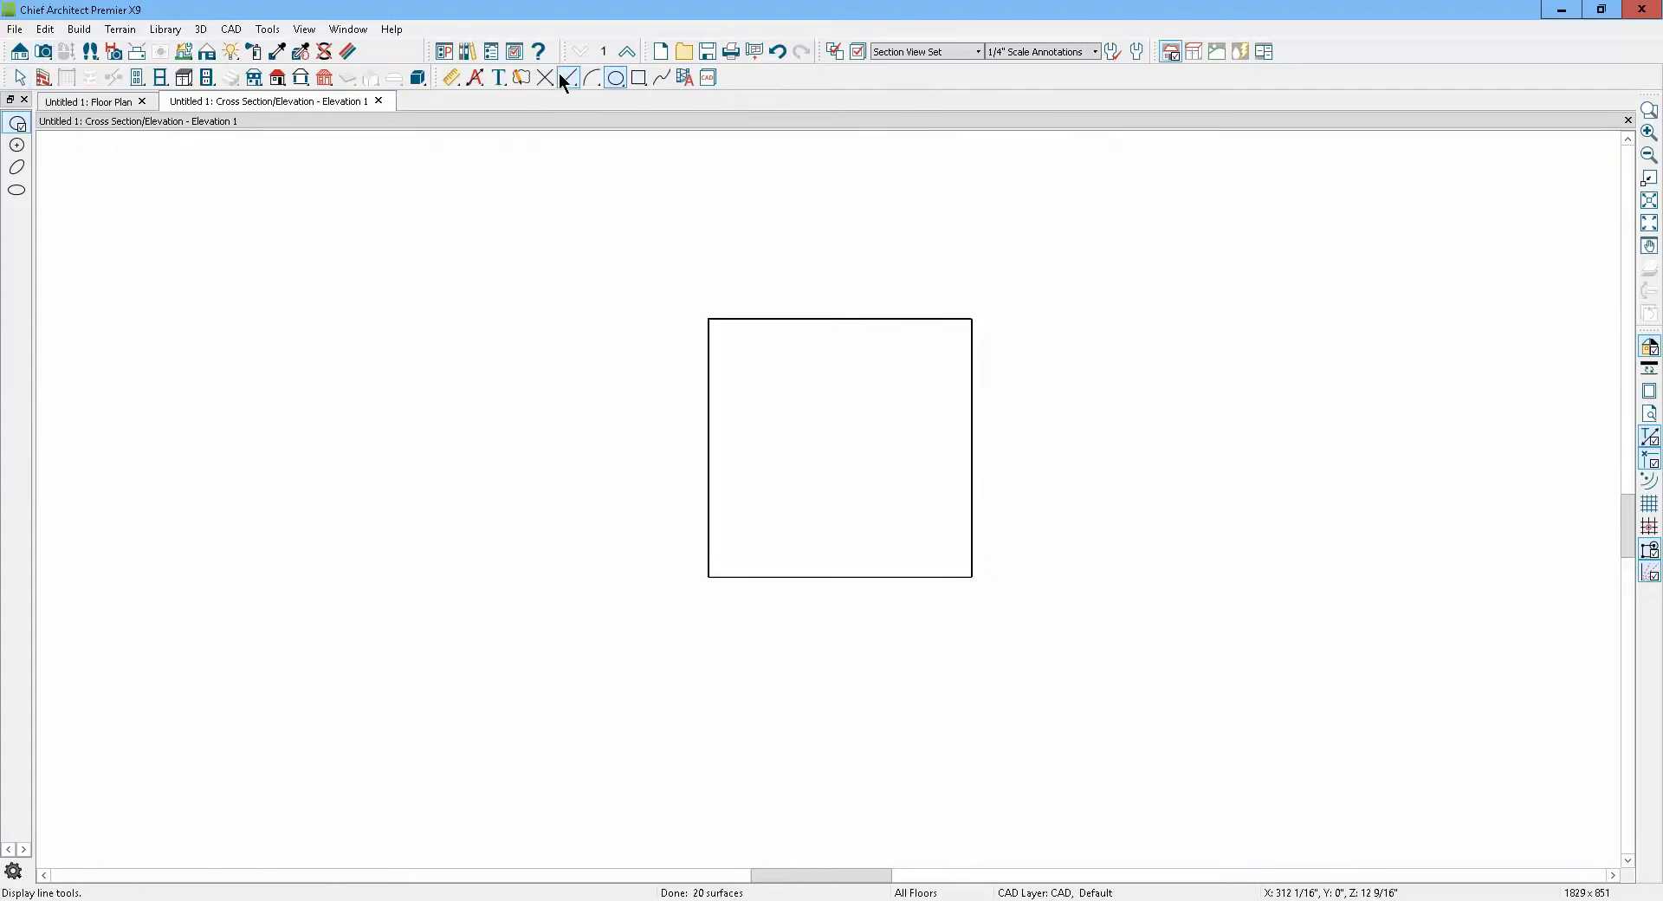
pyautogui.click(591, 78)
pyautogui.scroll(2, 858, 445)
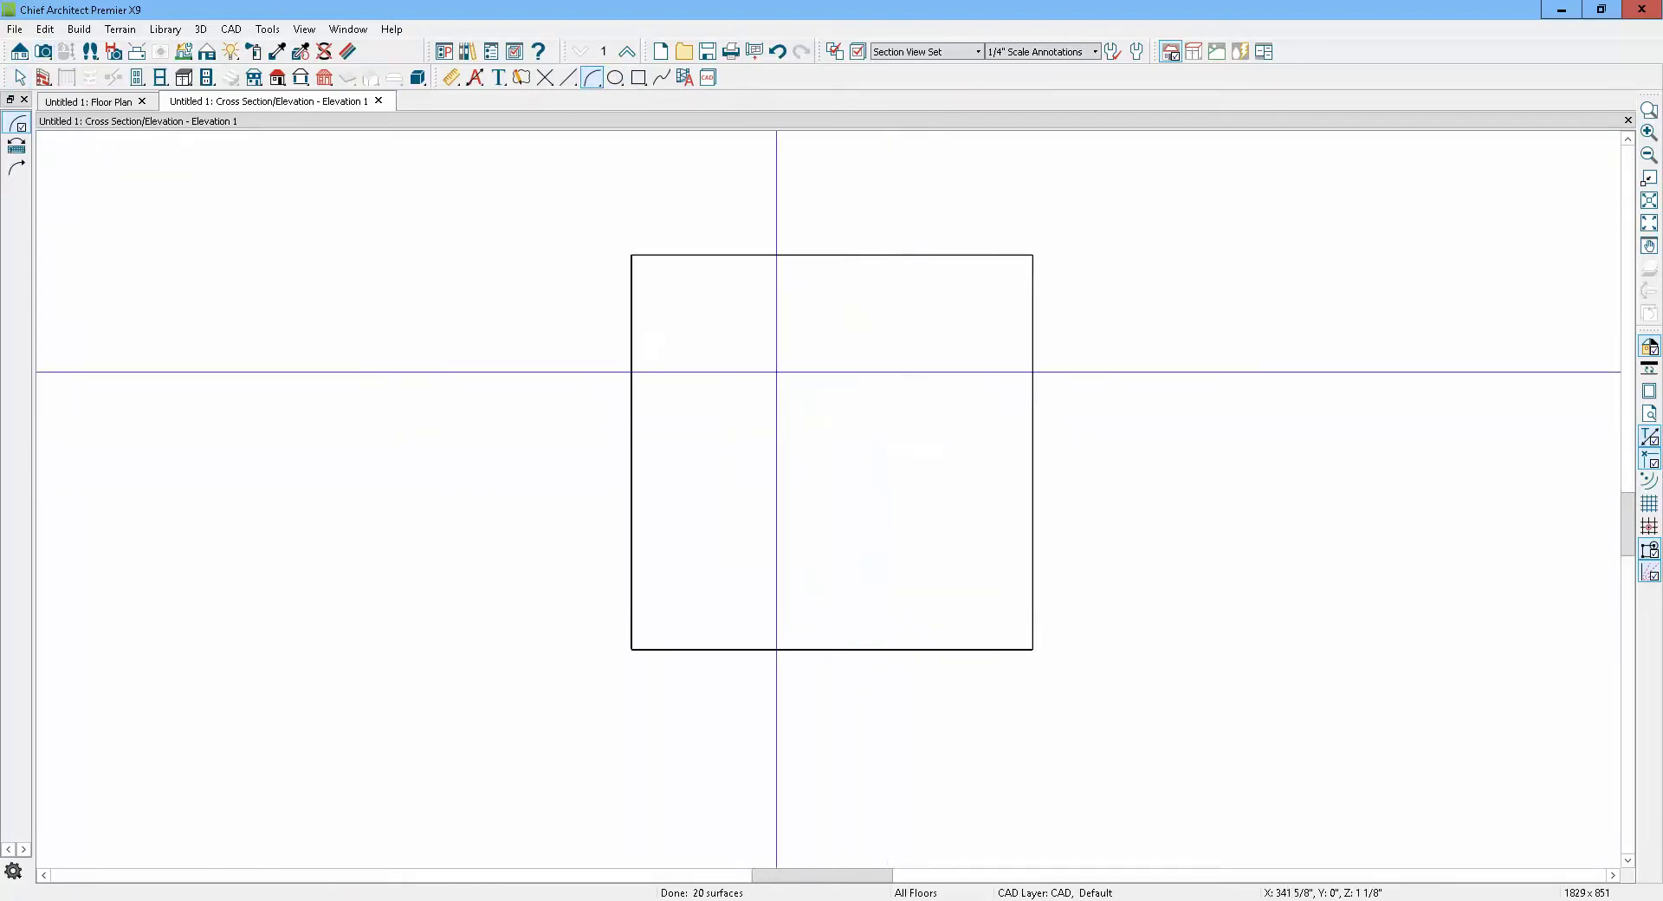
pyautogui.moveTo(739, 441)
pyautogui.mouseDown()
pyautogui.moveTo(865, 341)
pyautogui.moveTo(943, 426)
pyautogui.moveTo(910, 556)
pyautogui.moveTo(775, 530)
pyautogui.moveTo(737, 446)
pyautogui.mouseUp()
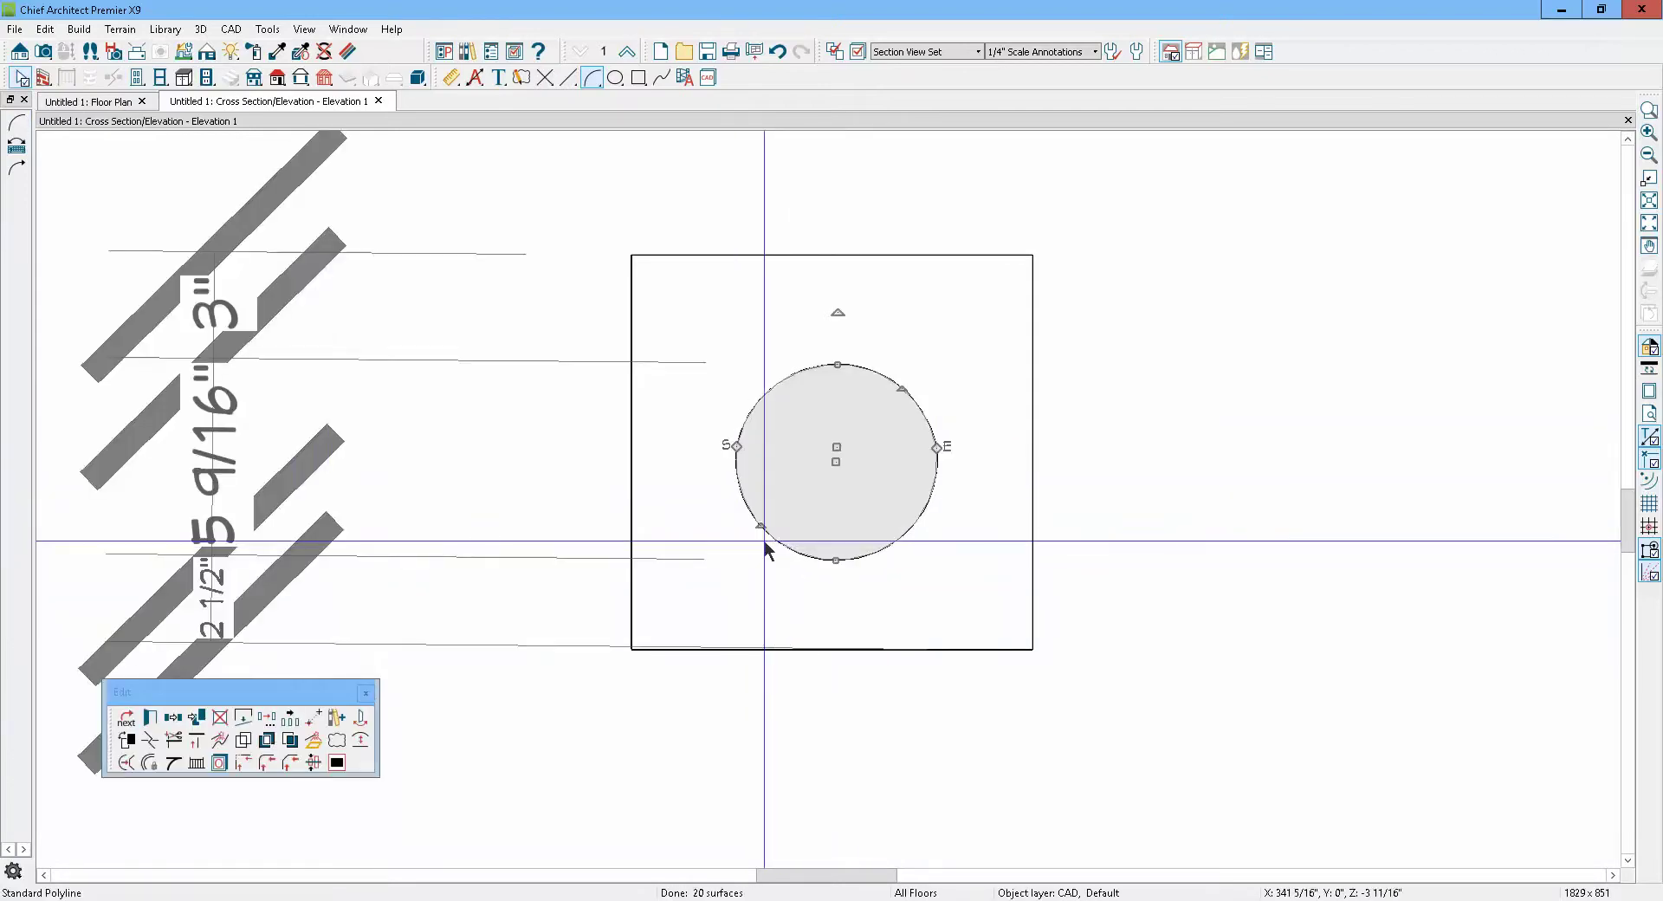
# Convert the circle to a polyline solid with Hole in Polyline Solid checked, dismissing the warning
pyautogui.click(313, 739)
pyautogui.click(750, 477)
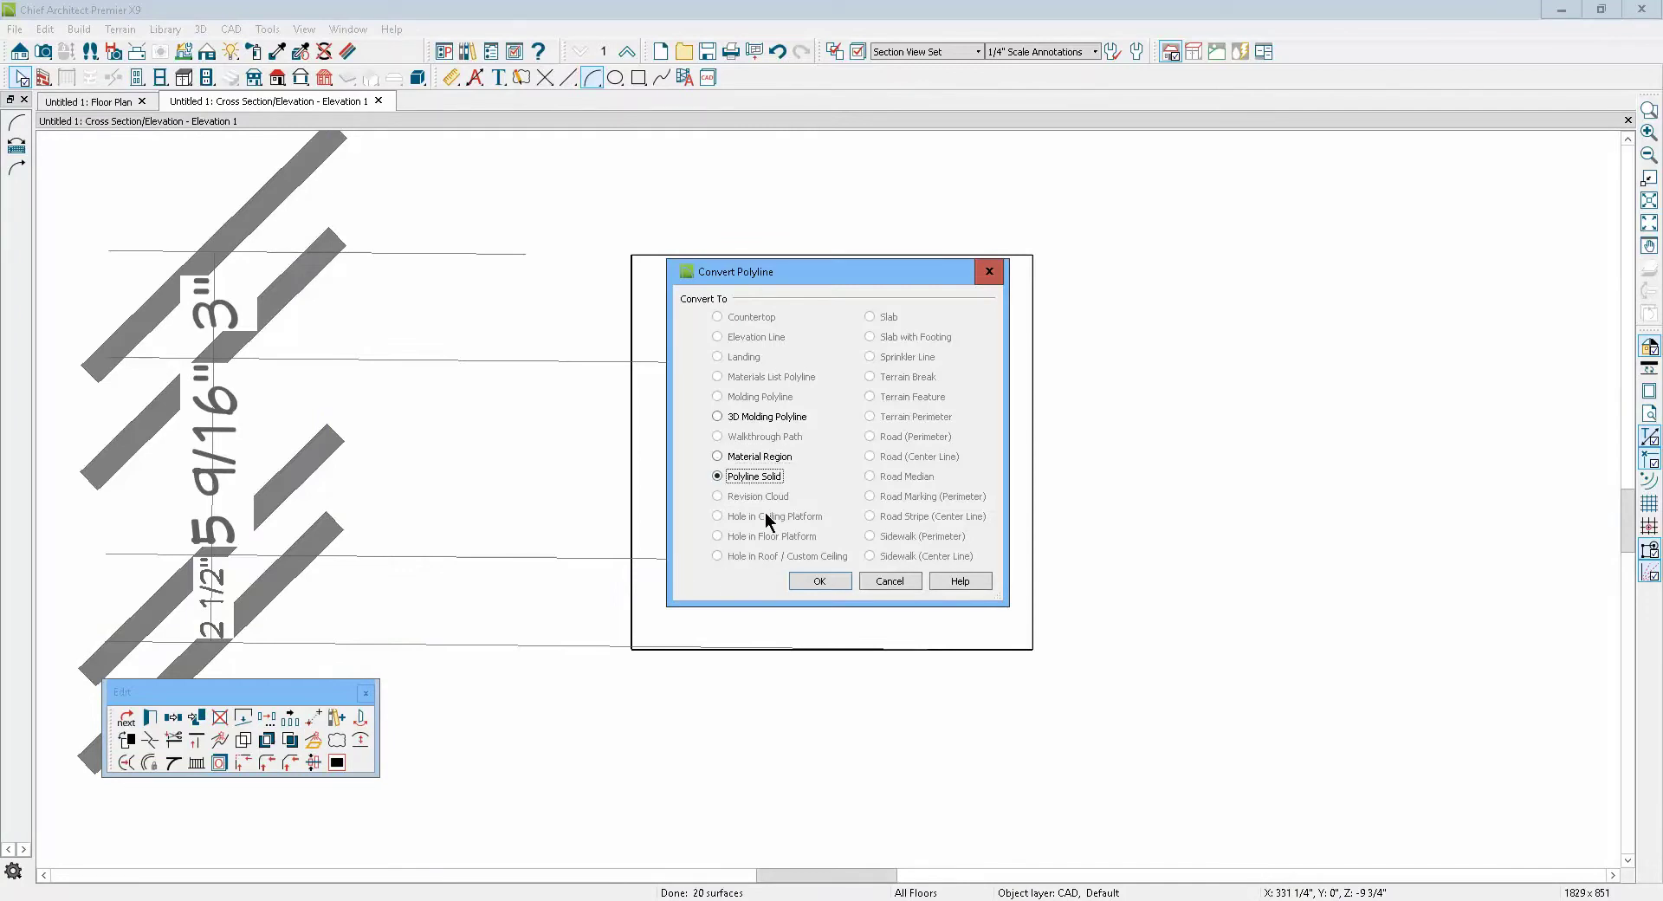
pyautogui.click(823, 582)
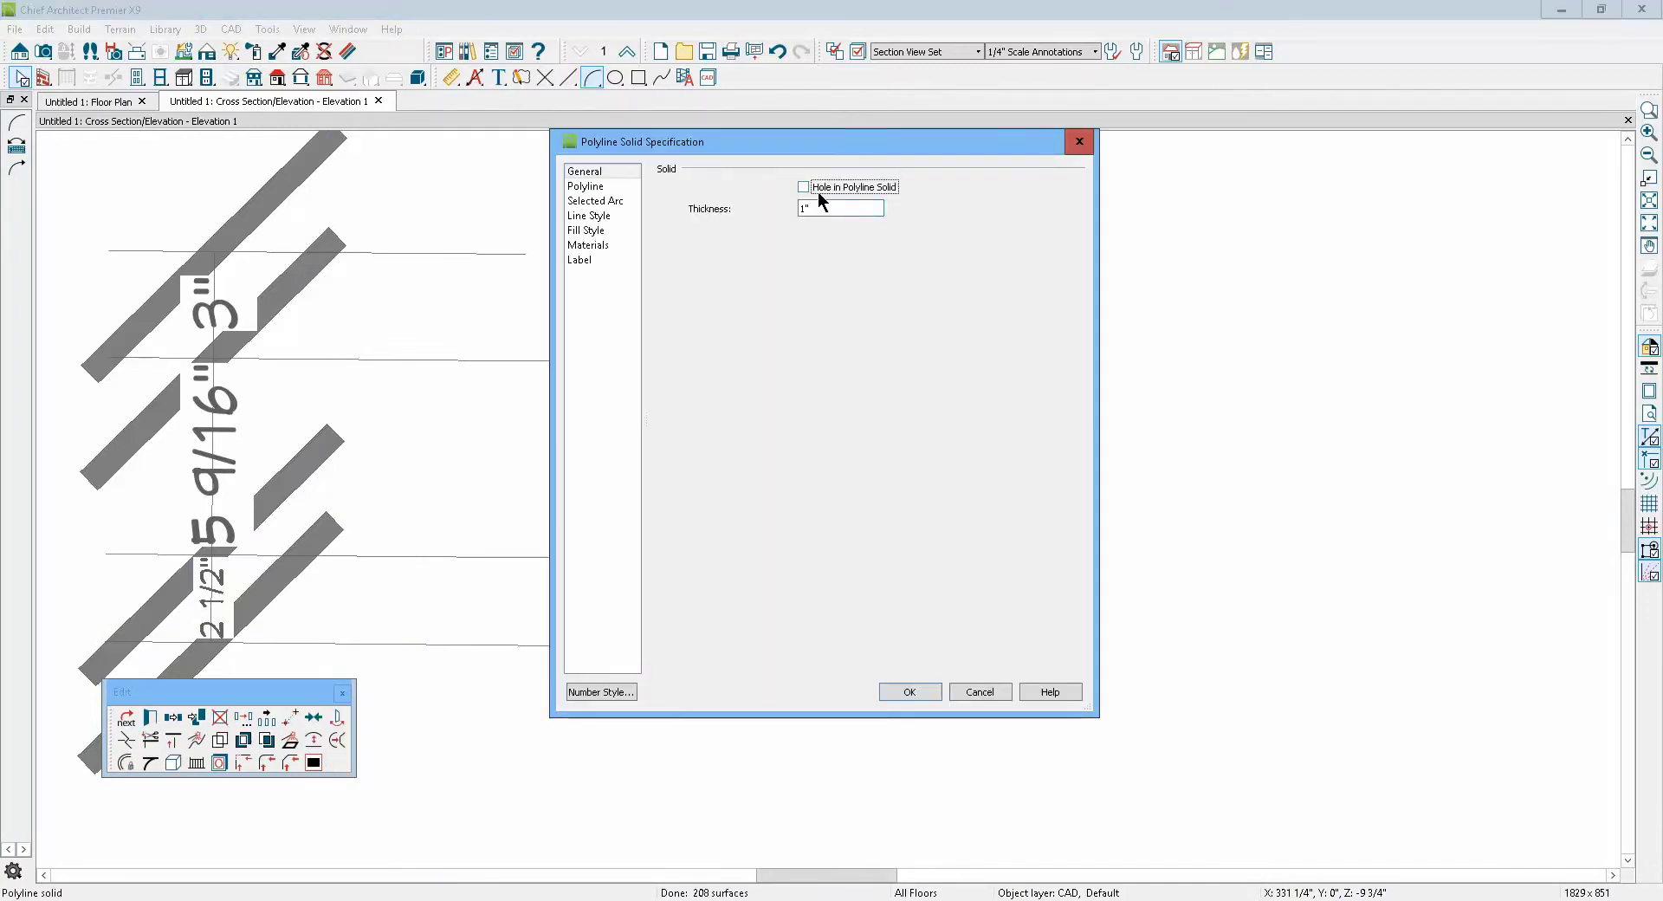
pyautogui.click(819, 192)
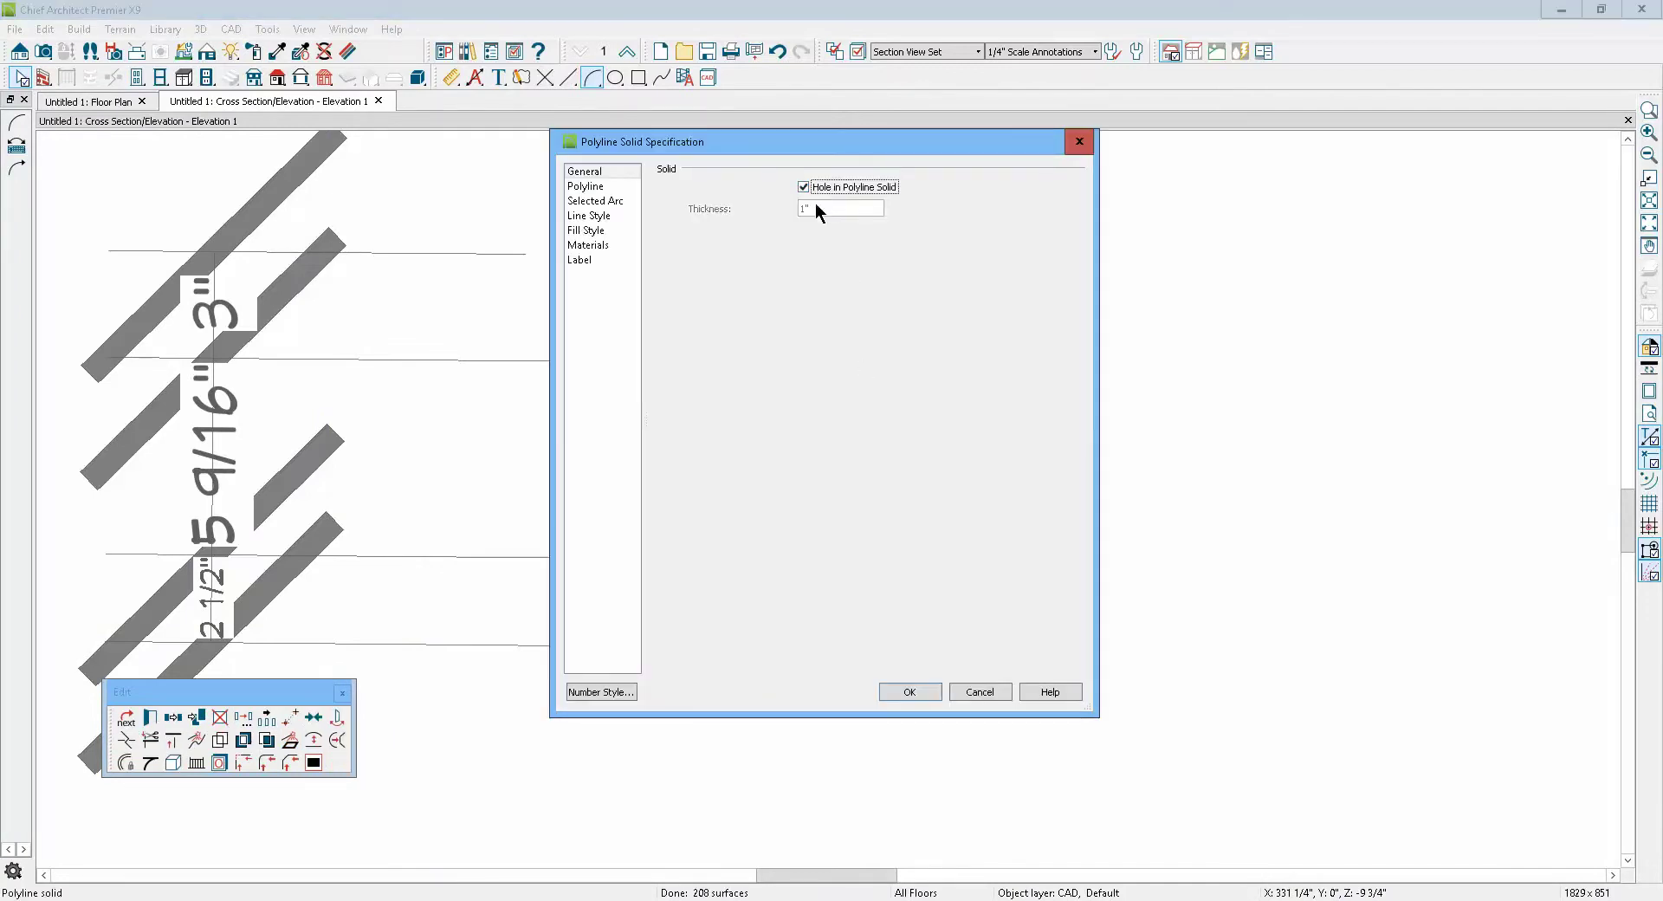
pyautogui.click(927, 690)
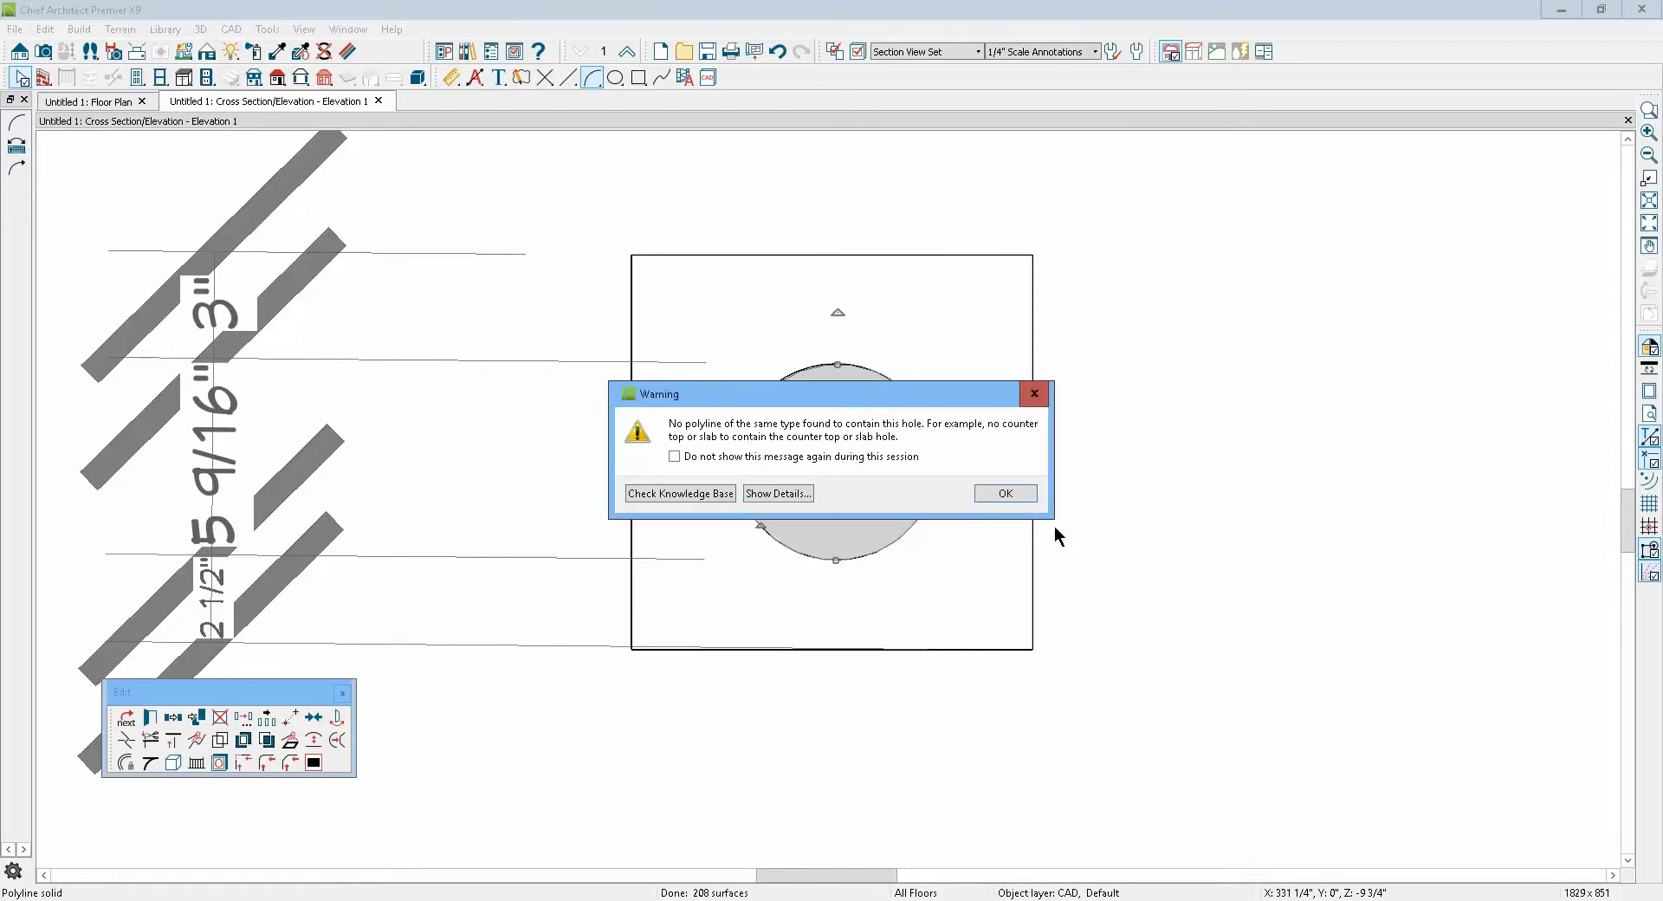
pyautogui.click(1005, 493)
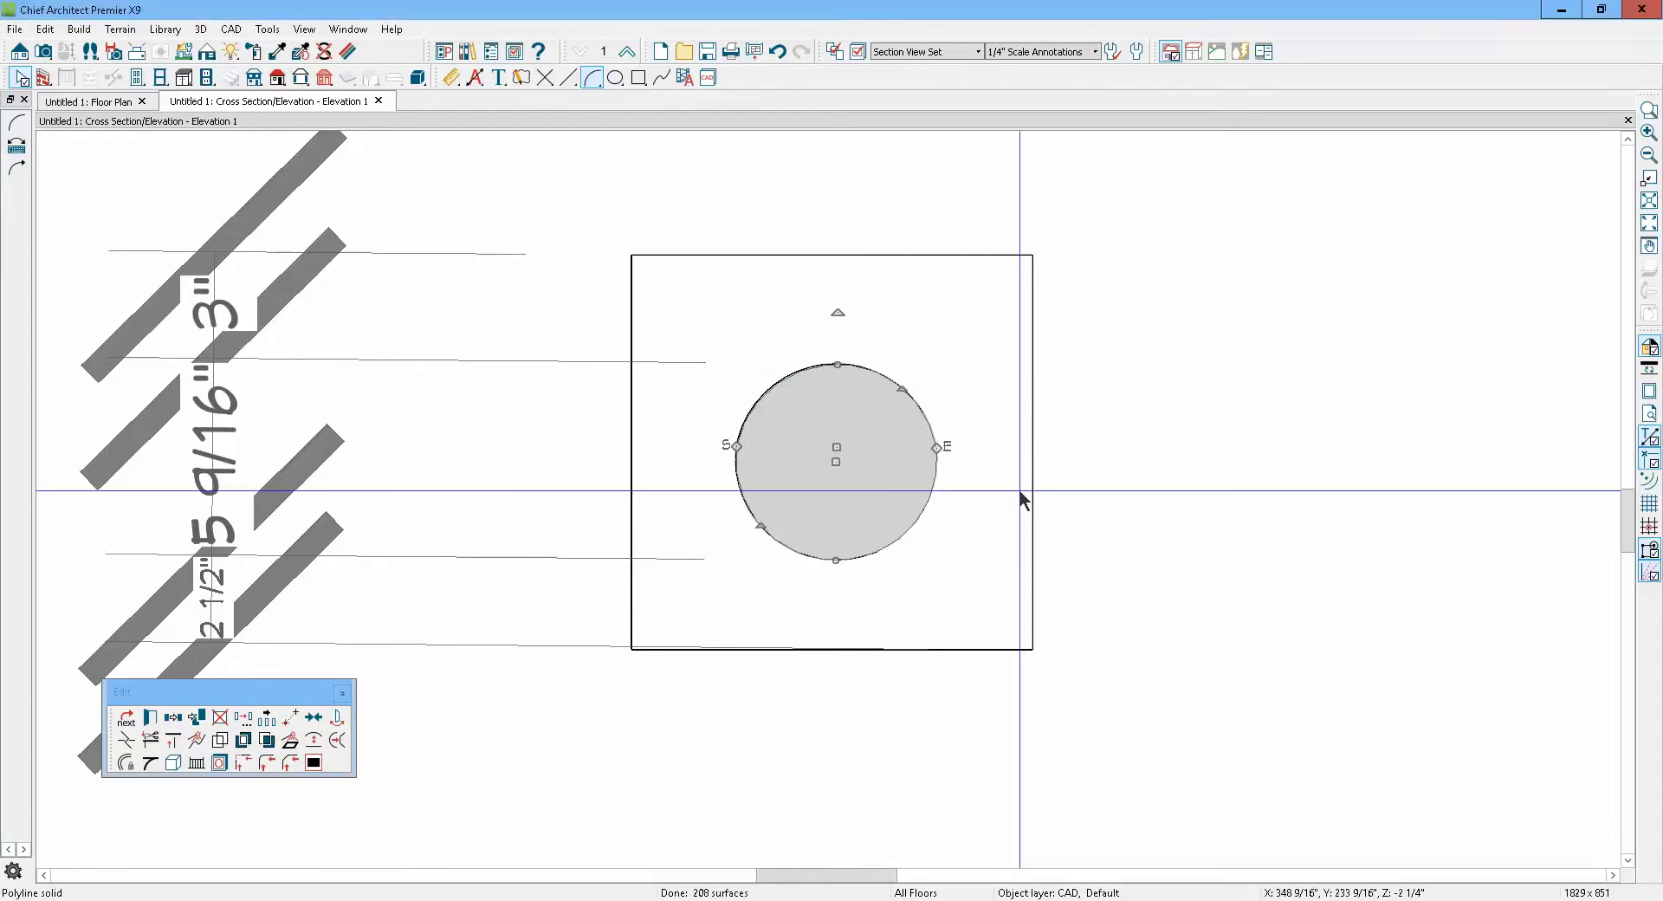
pyautogui.click(940, 399)
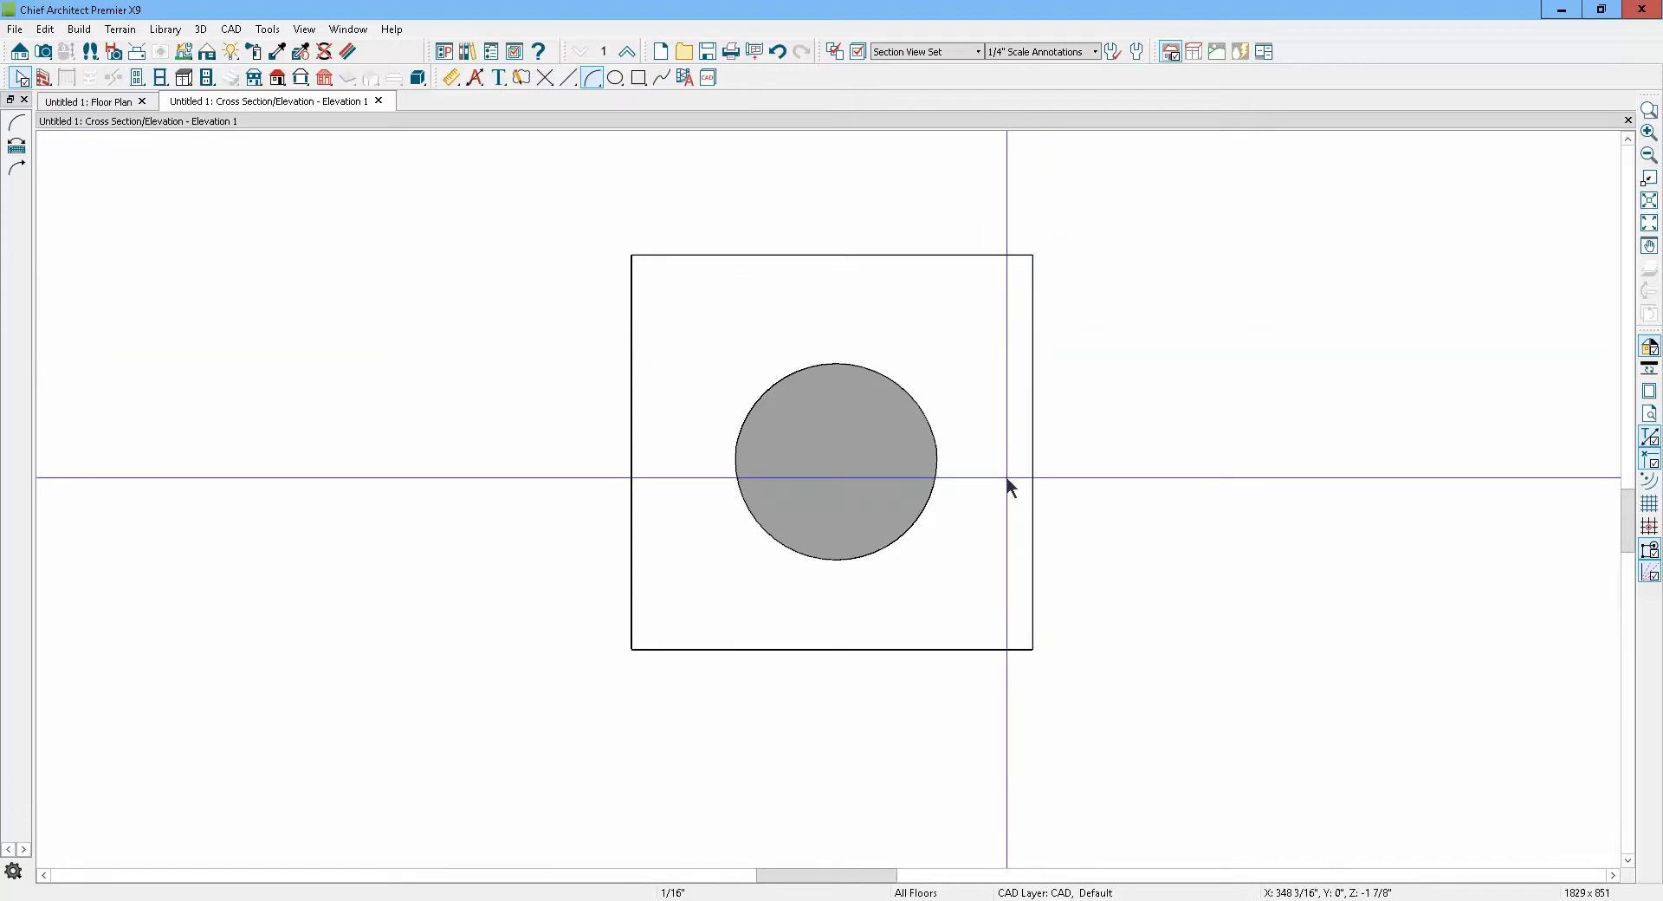
# Delete the circle from the square and return to the Select Objects tool
pyautogui.click(917, 424)
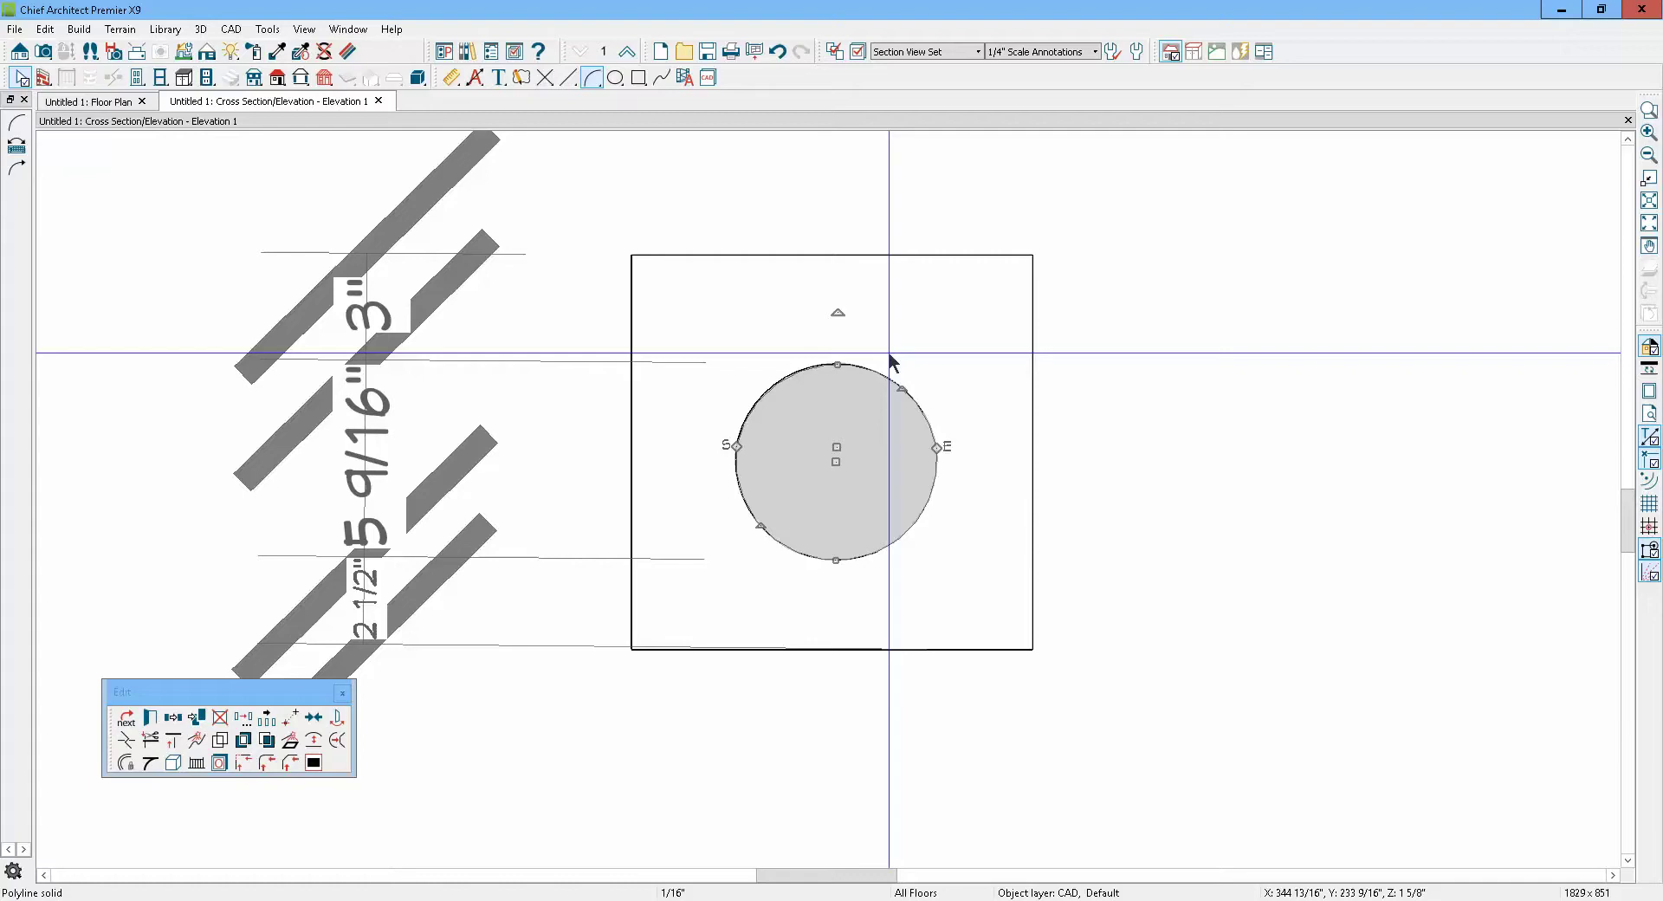
pyautogui.press('Delete')
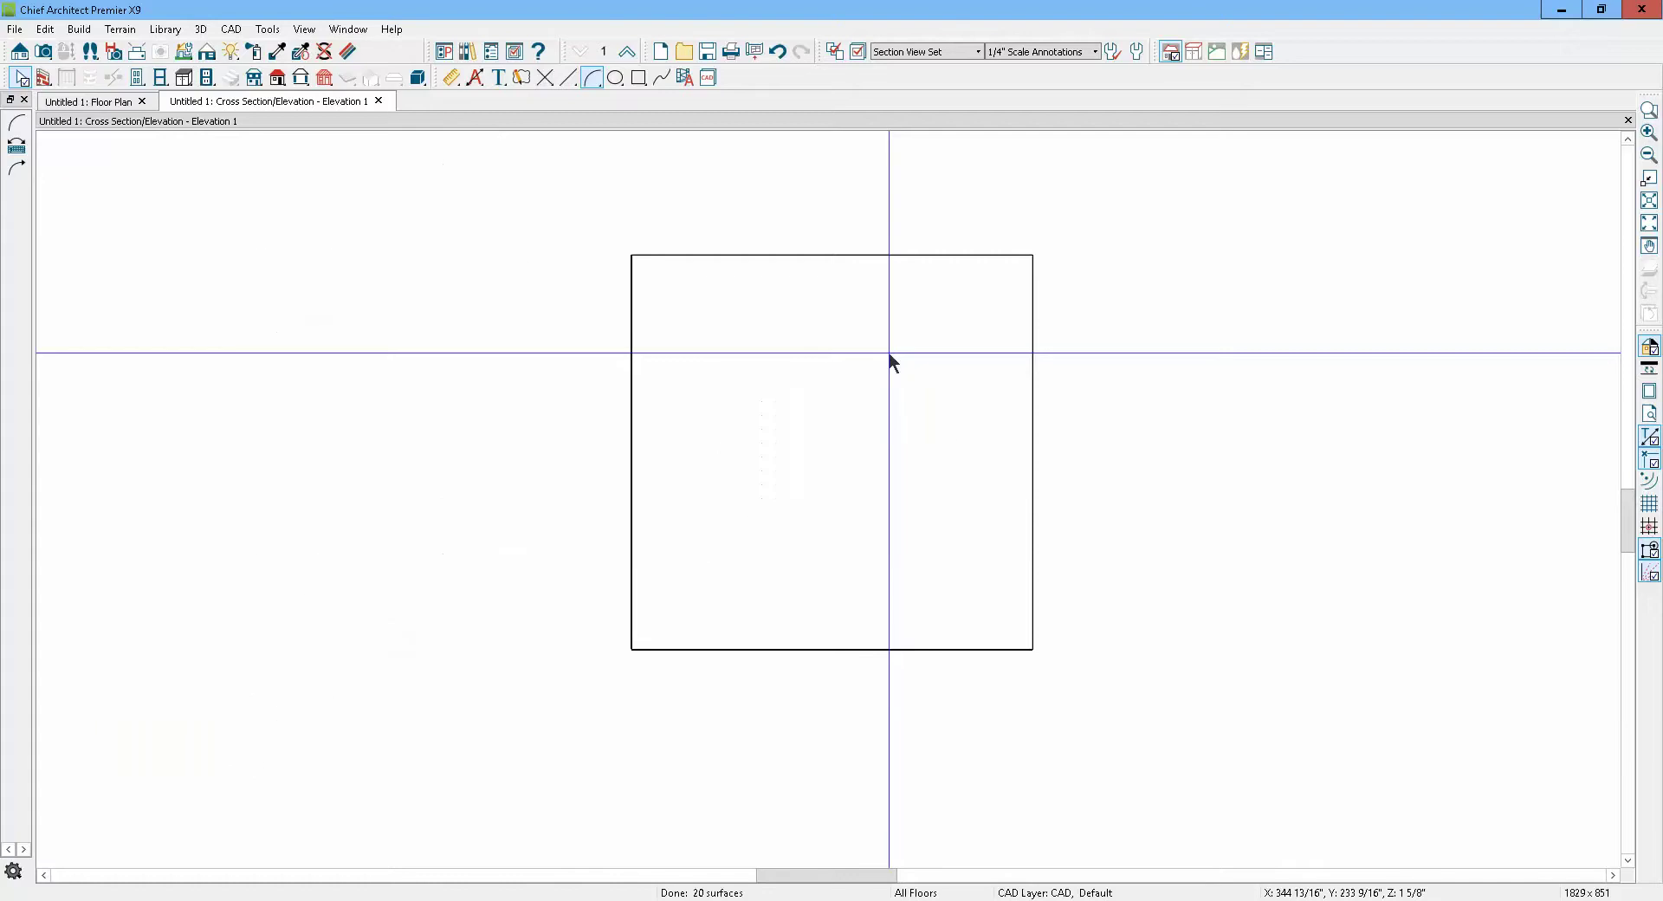
pyautogui.click(20, 52)
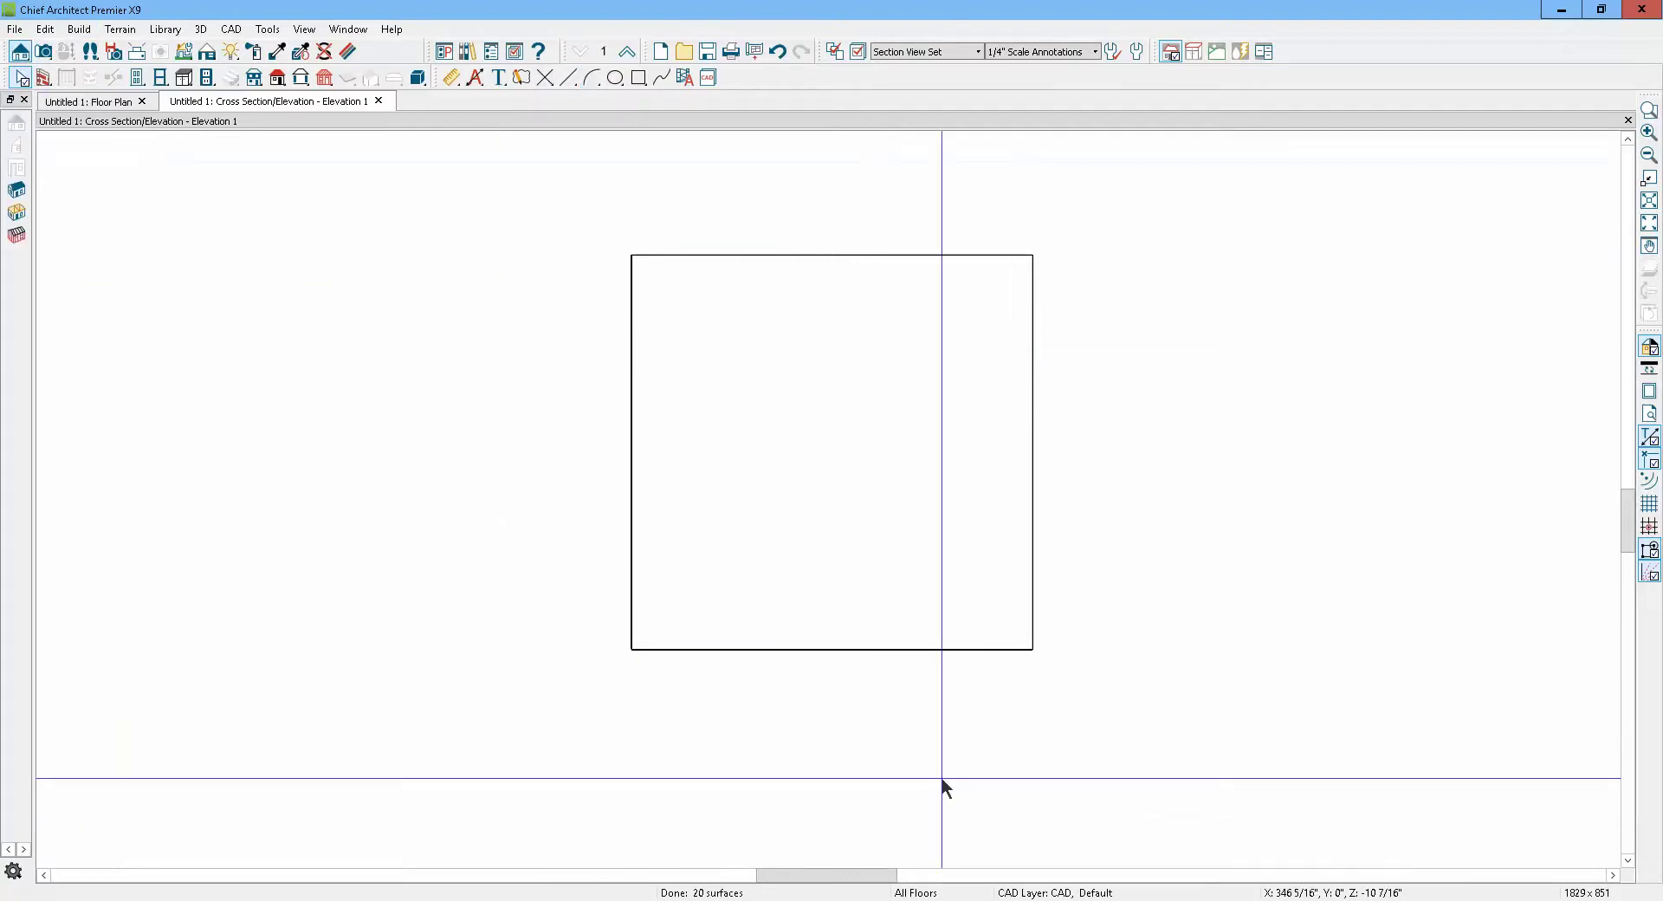
pyautogui.click(21, 77)
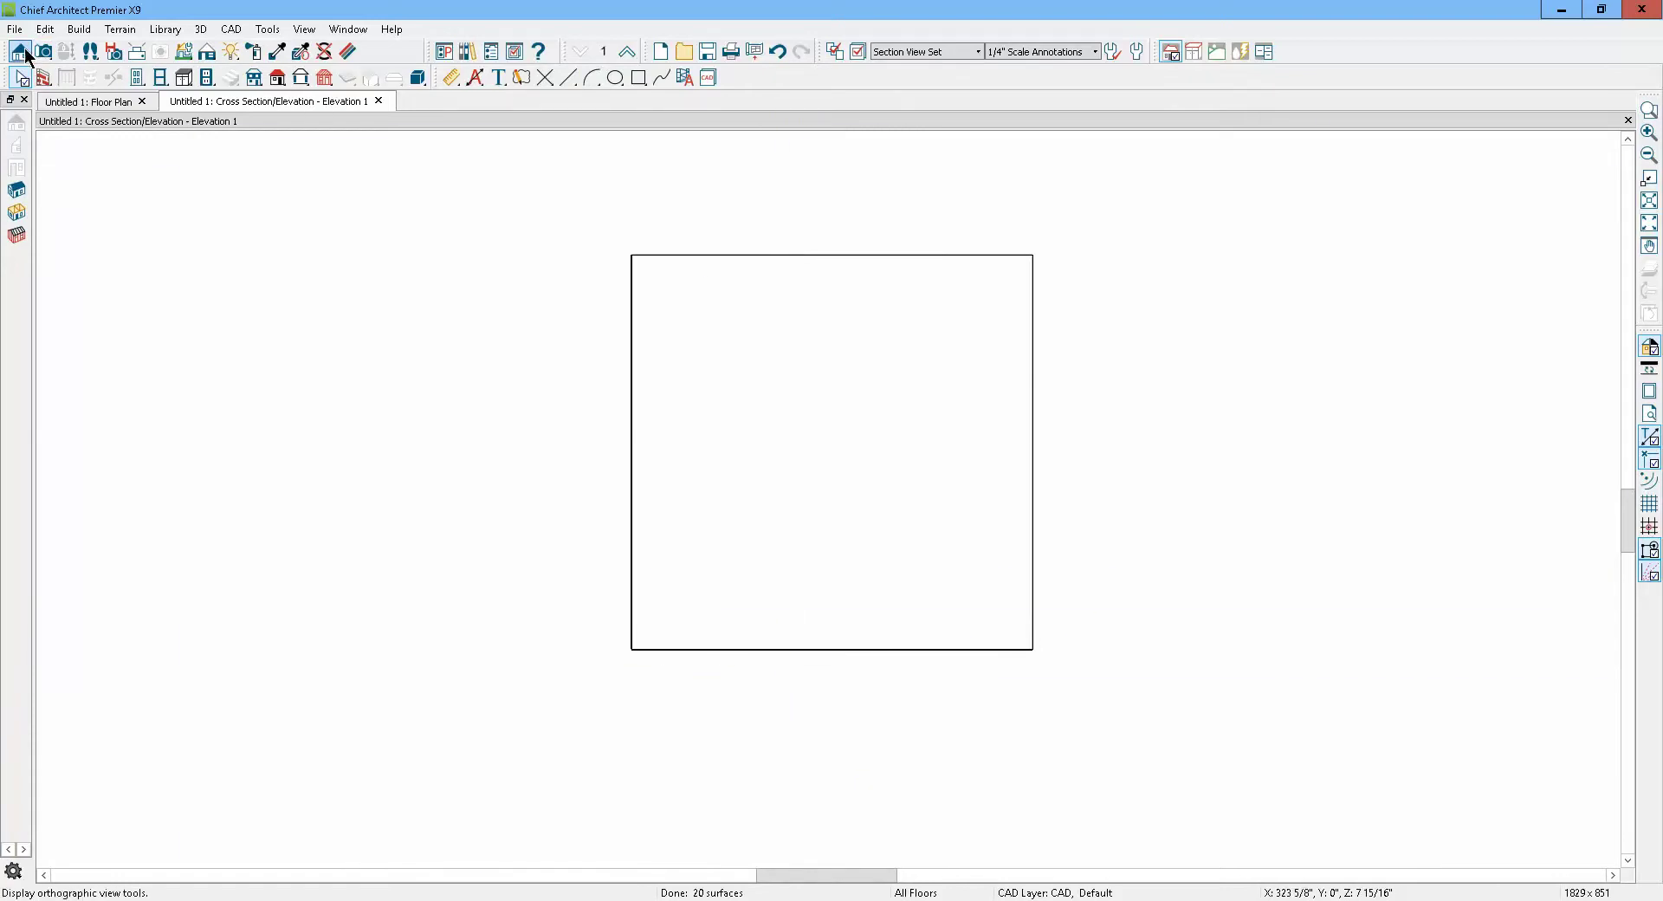
pyautogui.click(21, 77)
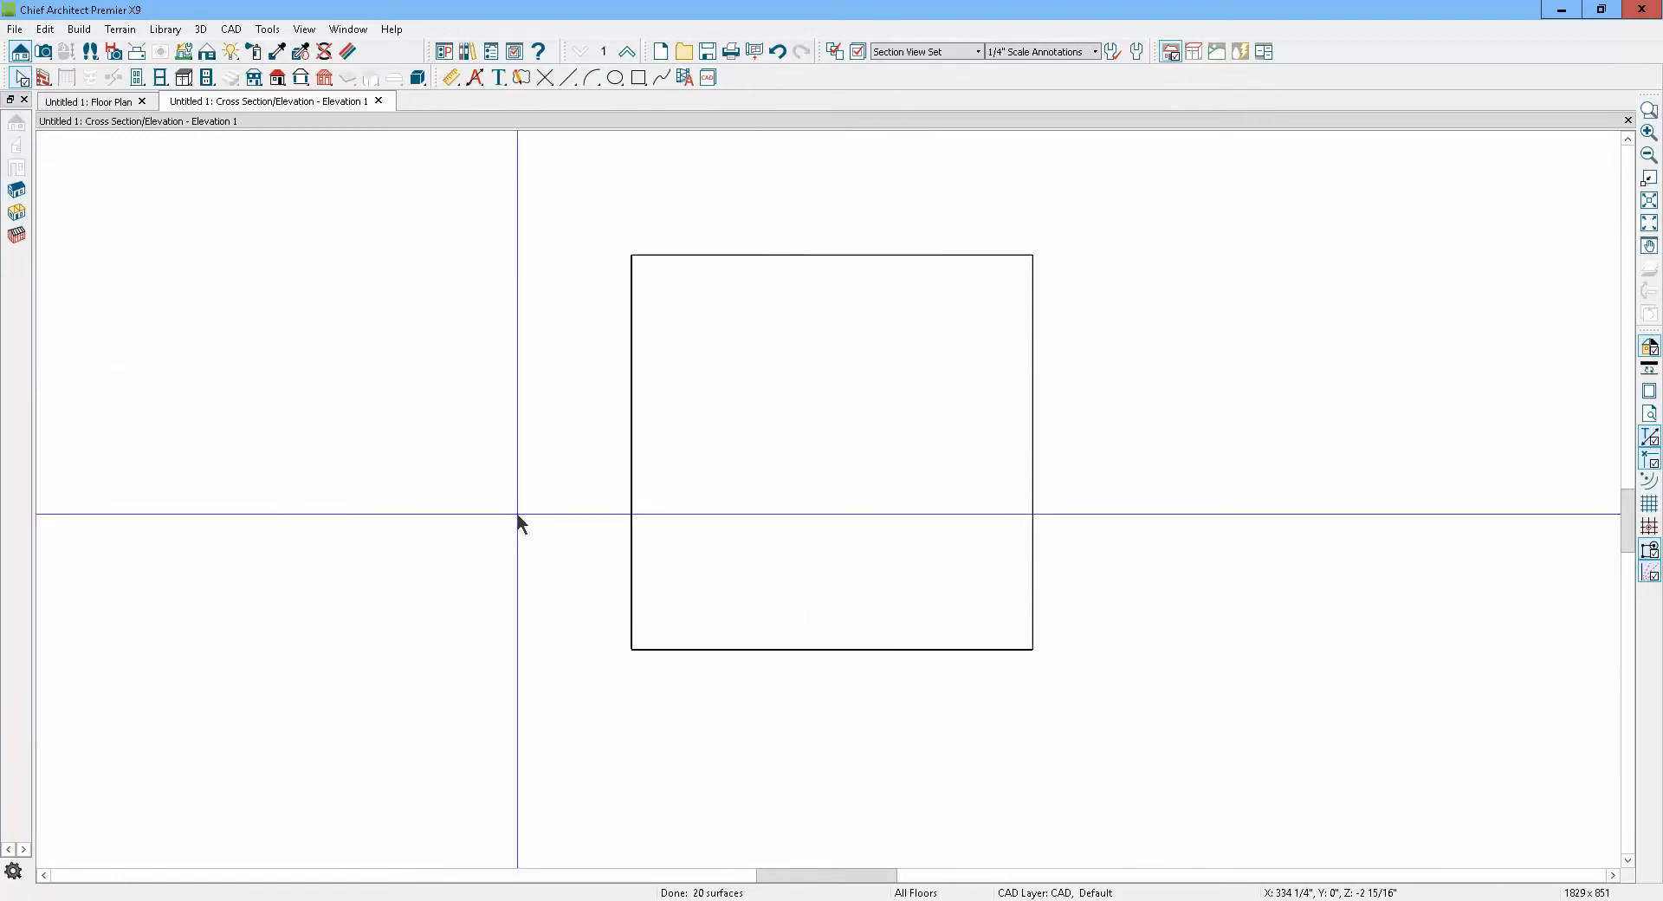
pyautogui.click(21, 54)
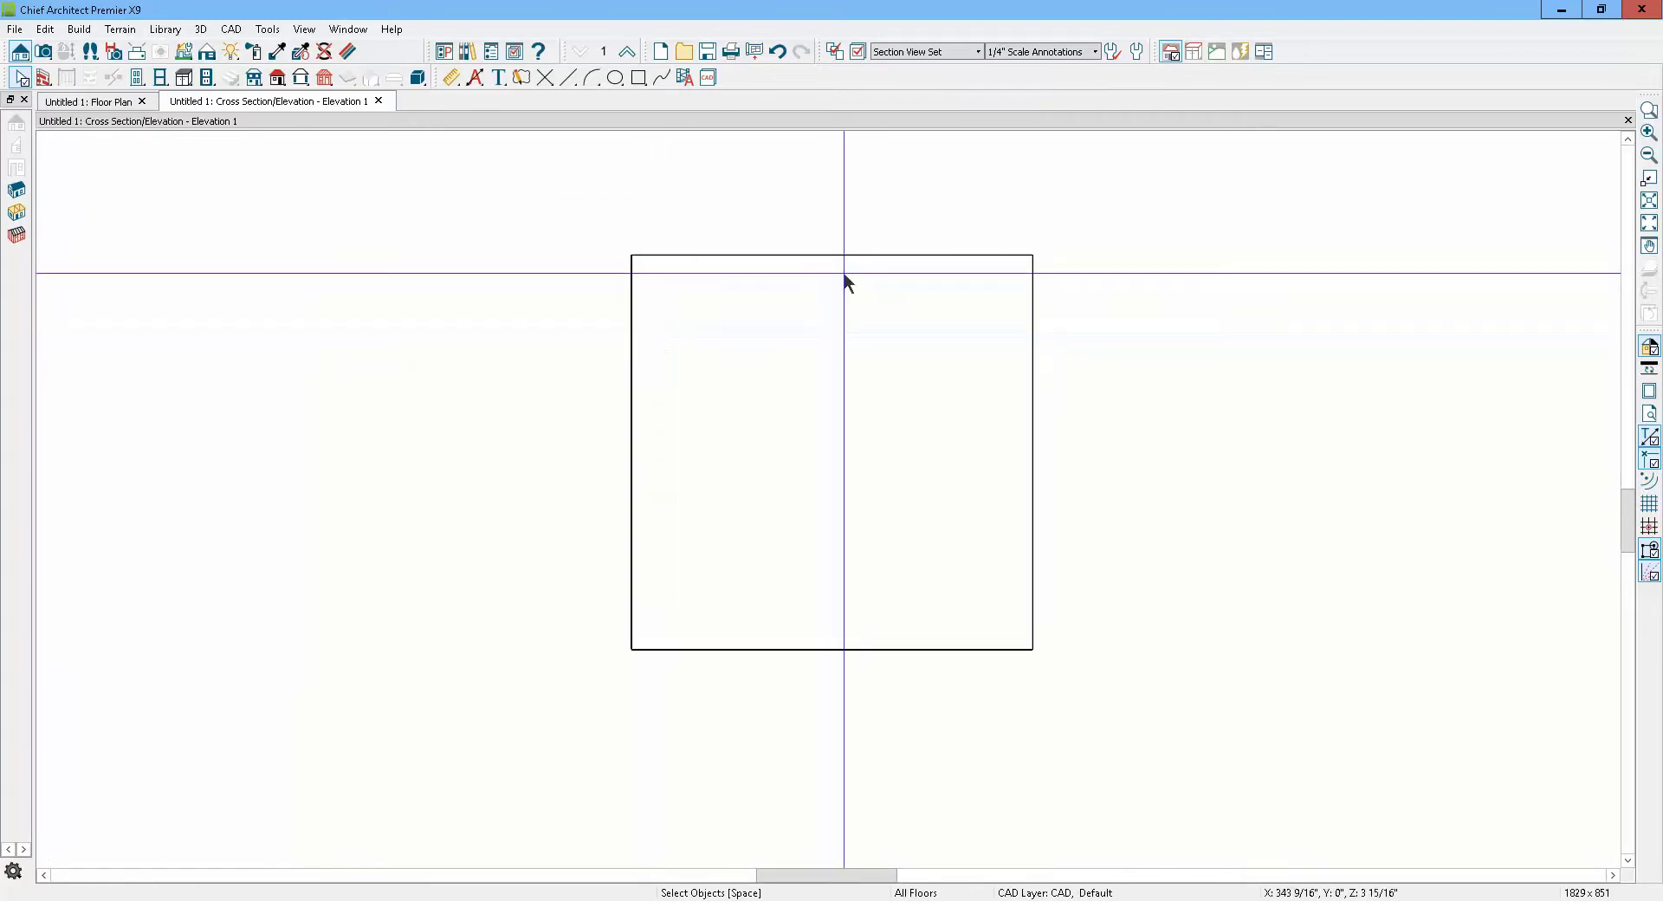
# Replace the section with a new cross-section cut through the cabinet
pyautogui.click(1628, 121)
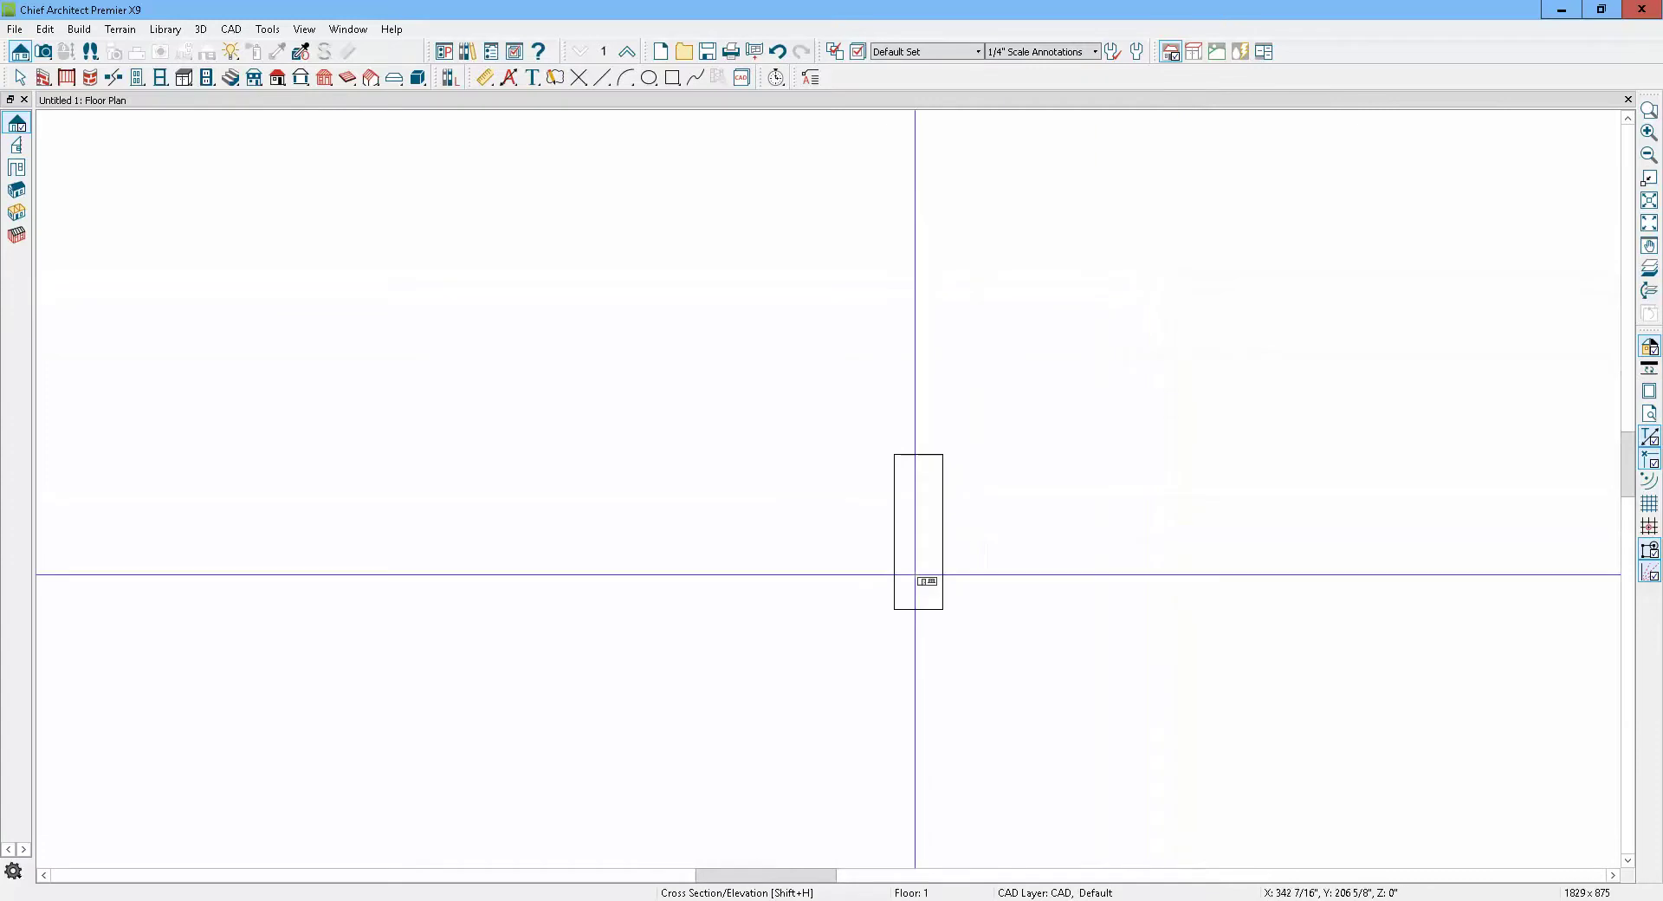
pyautogui.moveTo(766, 513); pyautogui.dragTo(1126, 520)
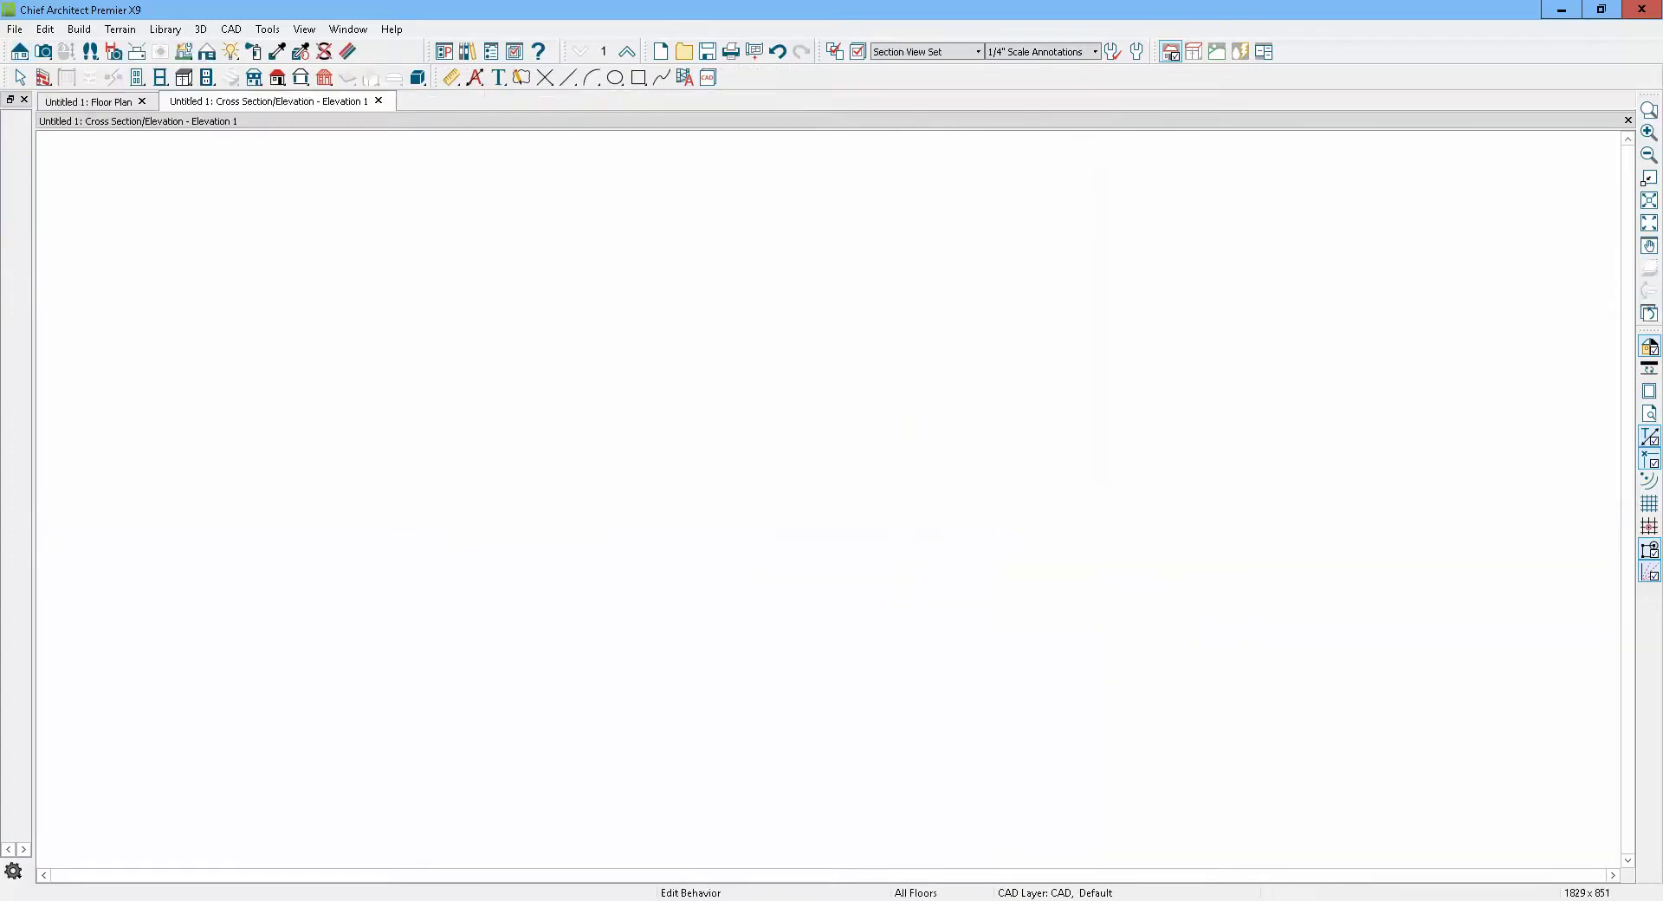
pyautogui.scroll(-3, 1063, 506)
pyautogui.scroll(1, 840, 441)
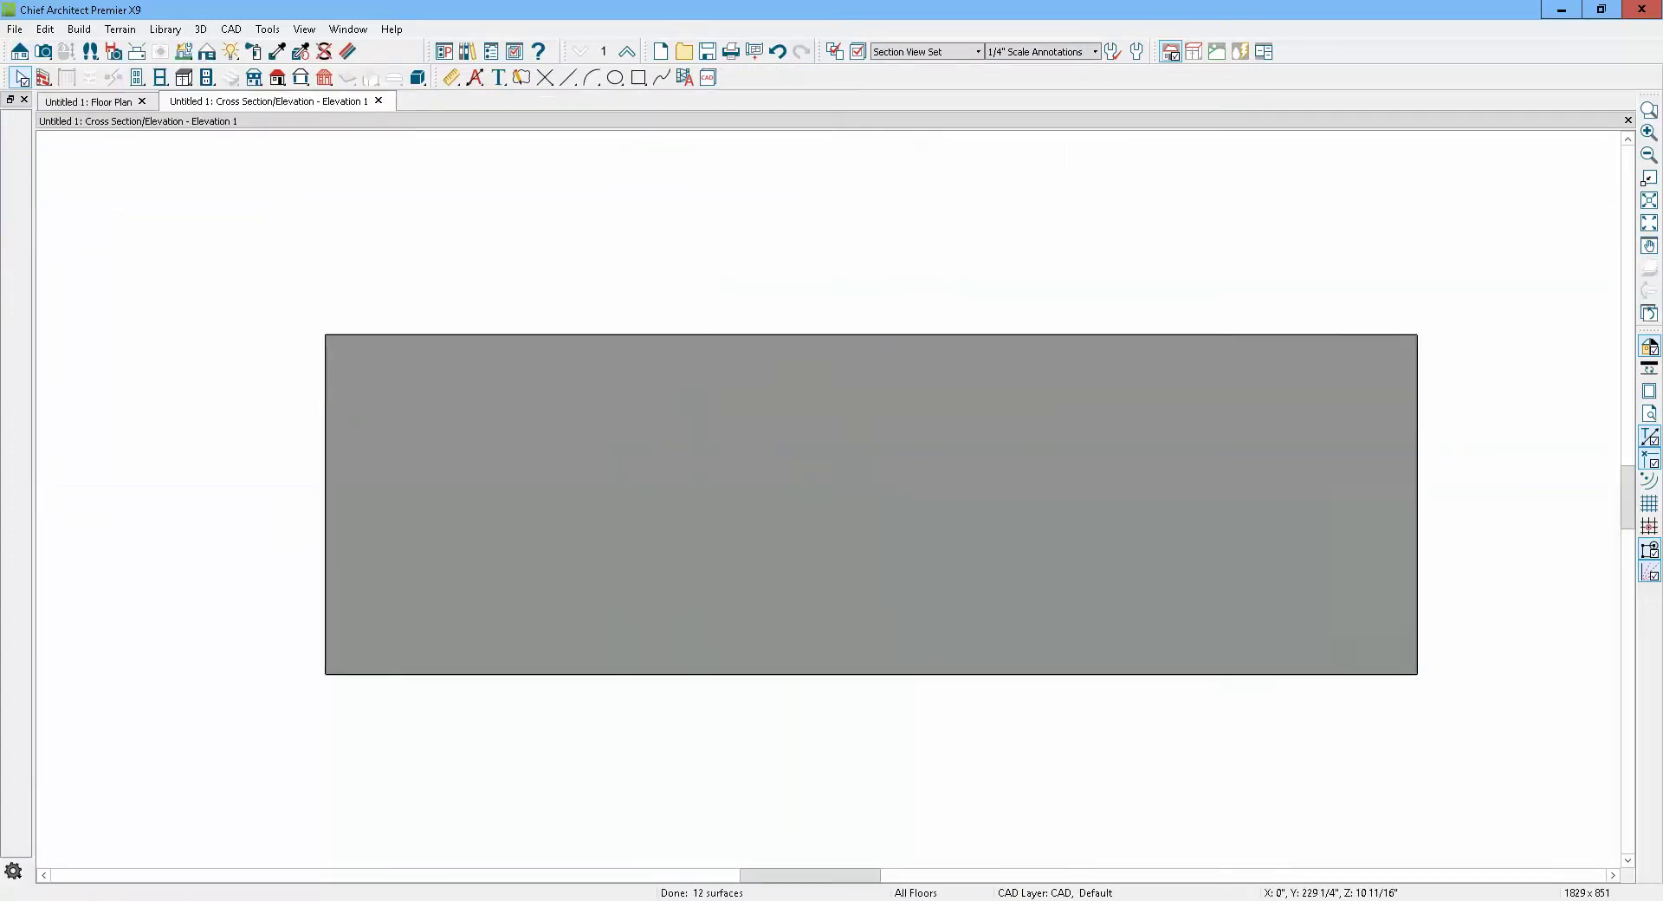
# Draw a circle on the grey section and convert it to a 1"-thick polyline solid
pyautogui.click(614, 78)
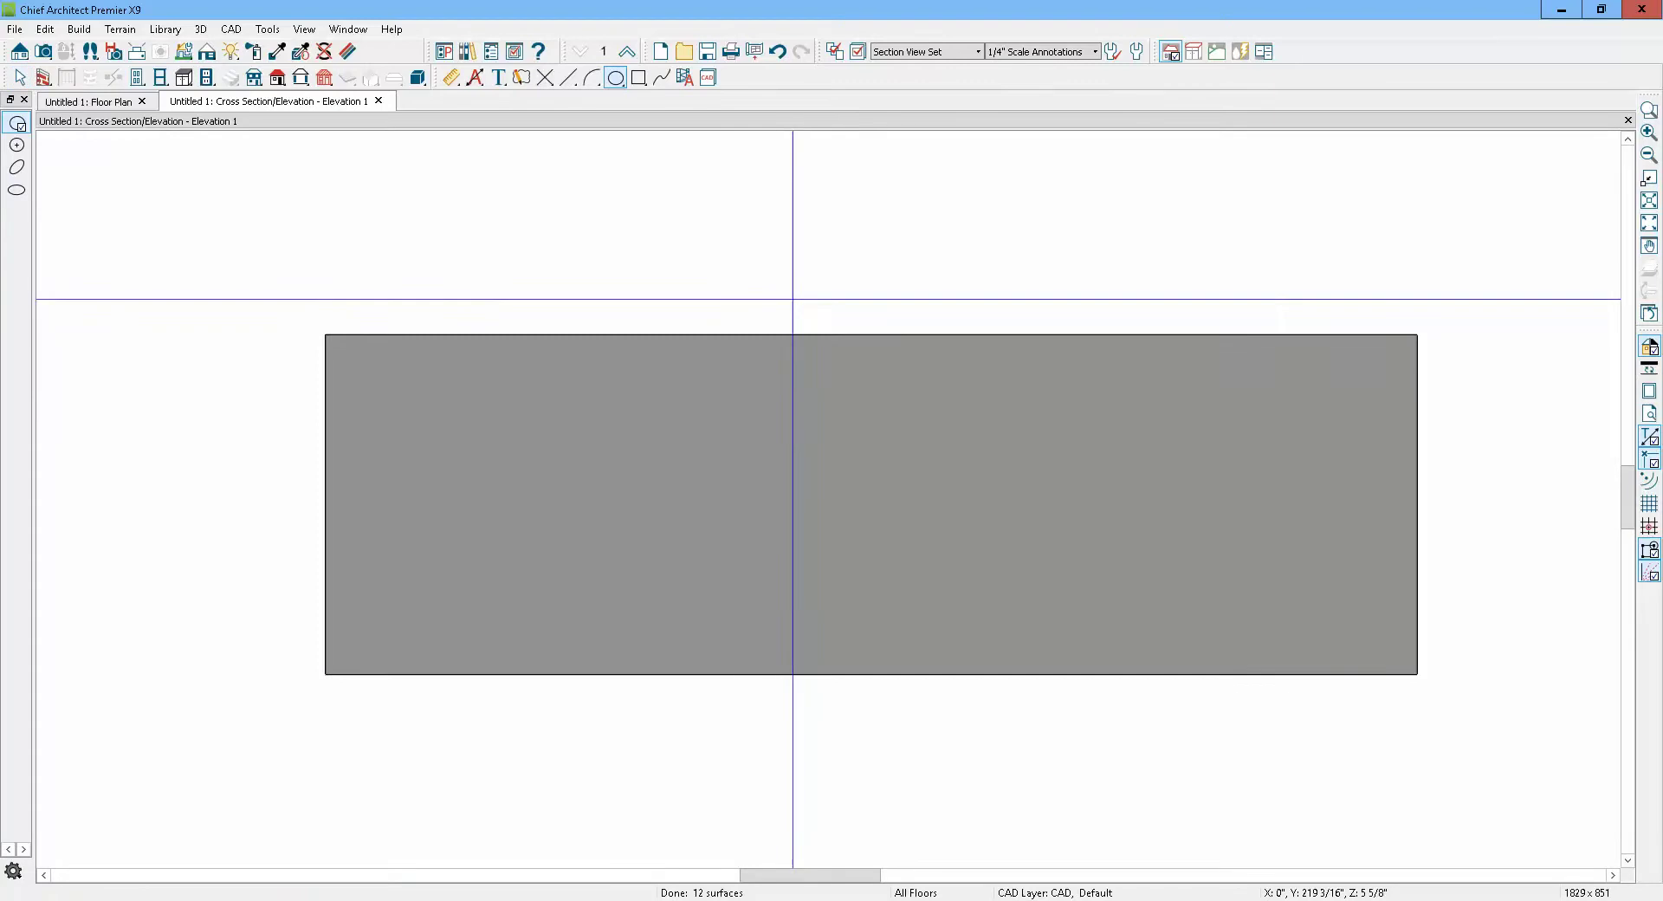
pyautogui.moveTo(835, 379); pyautogui.dragTo(838, 623)
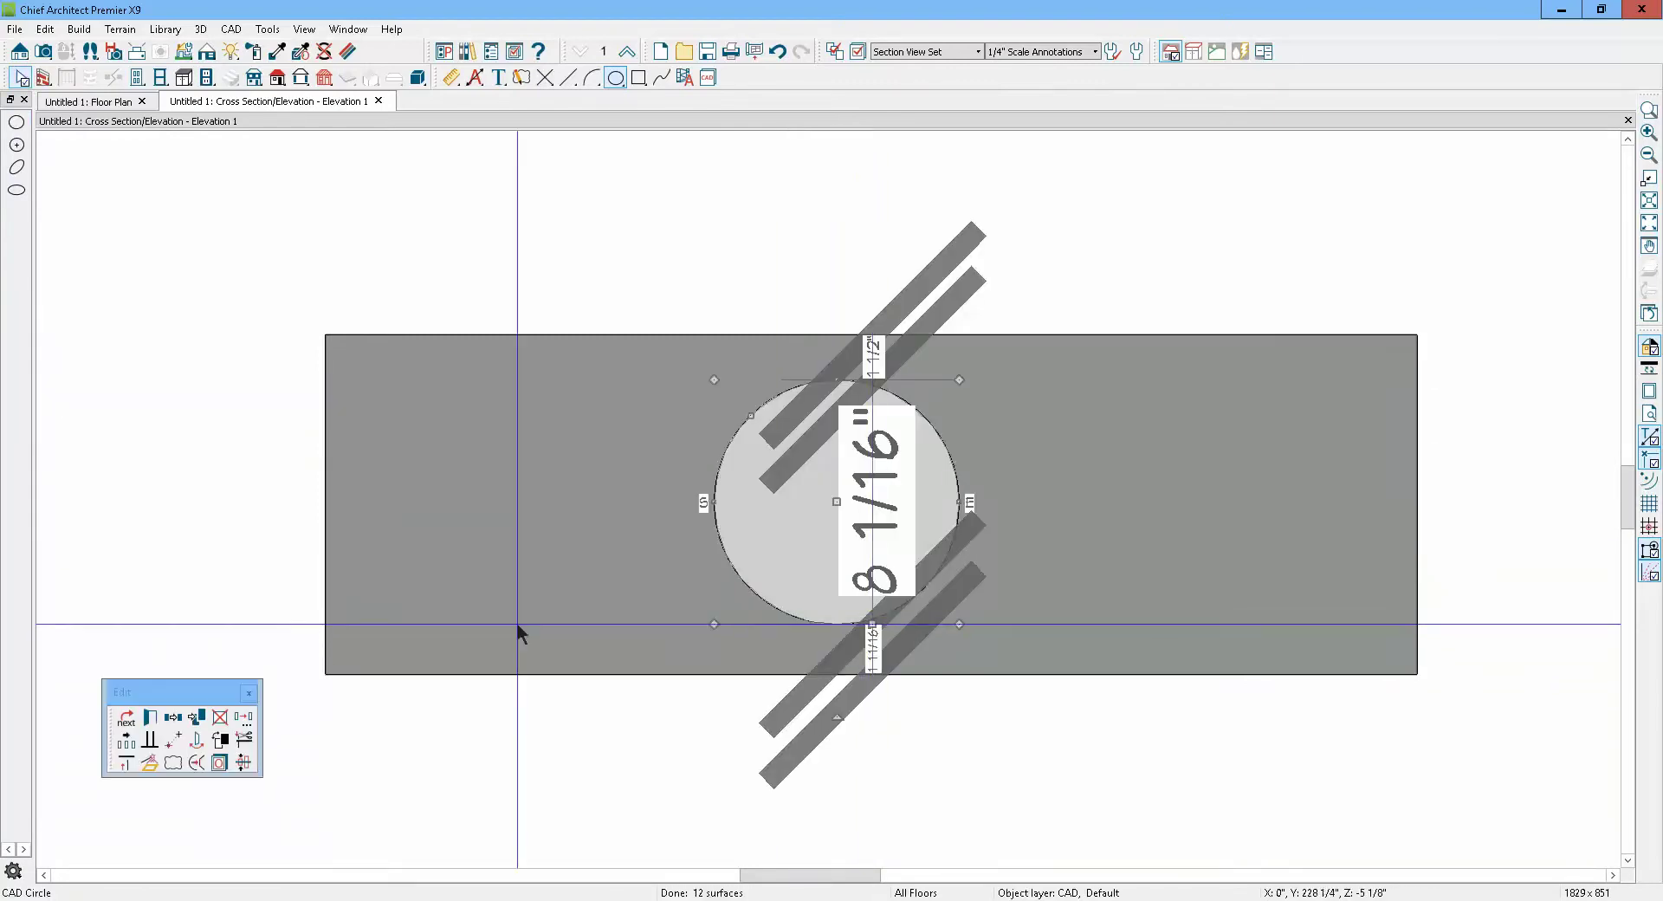
pyautogui.click(150, 763)
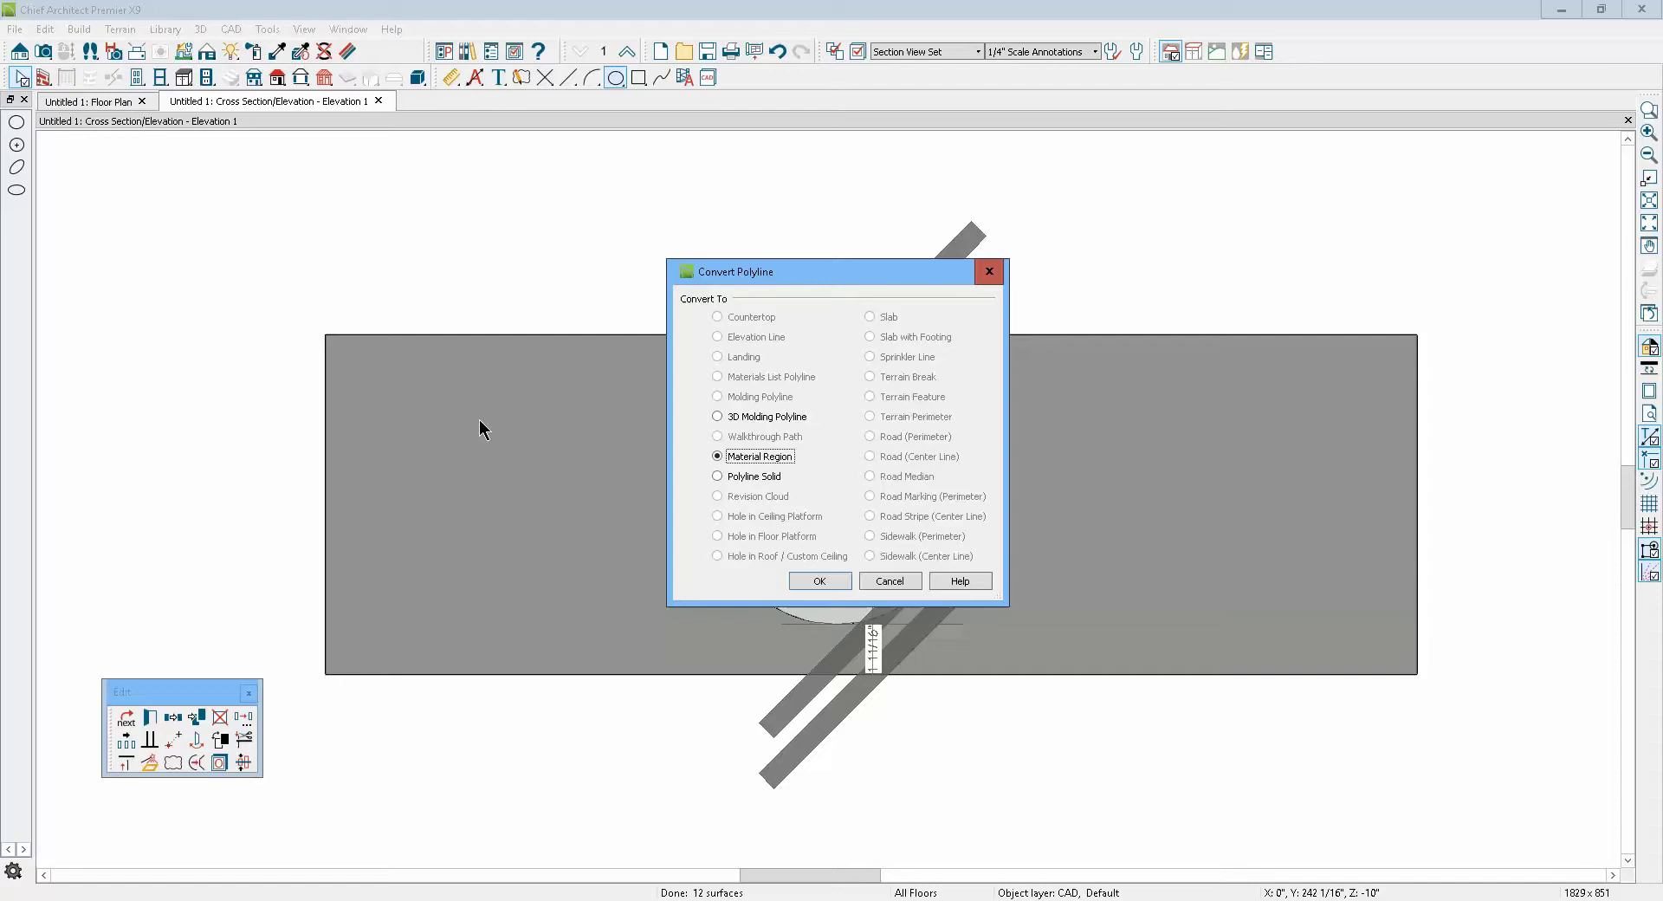
pyautogui.click(818, 582)
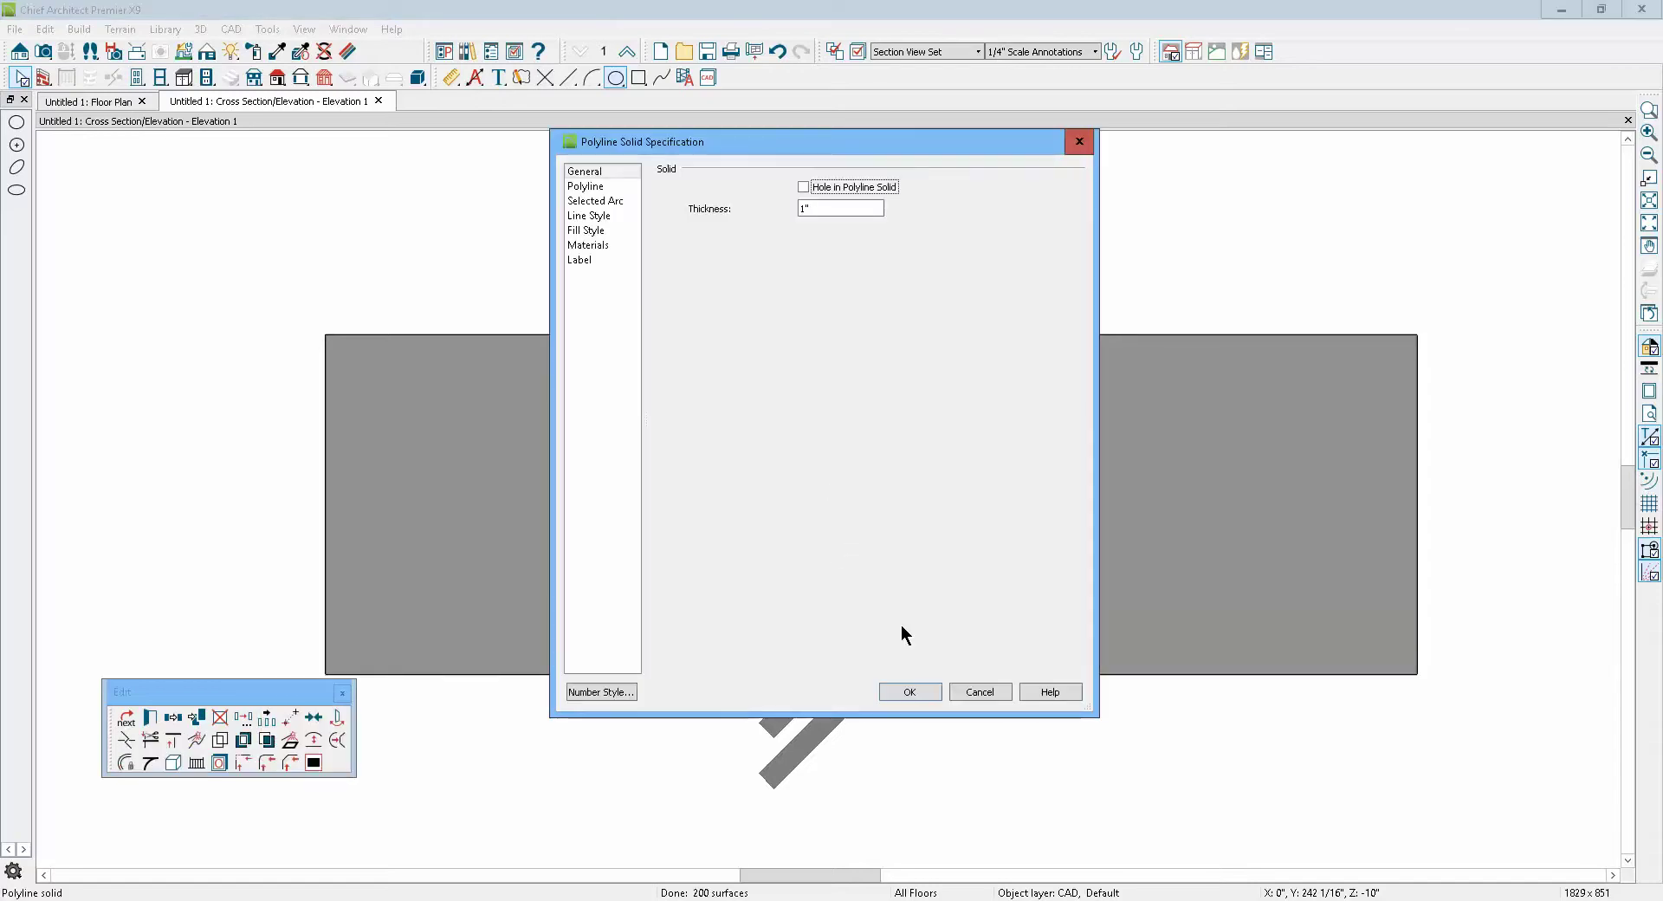
pyautogui.click(910, 691)
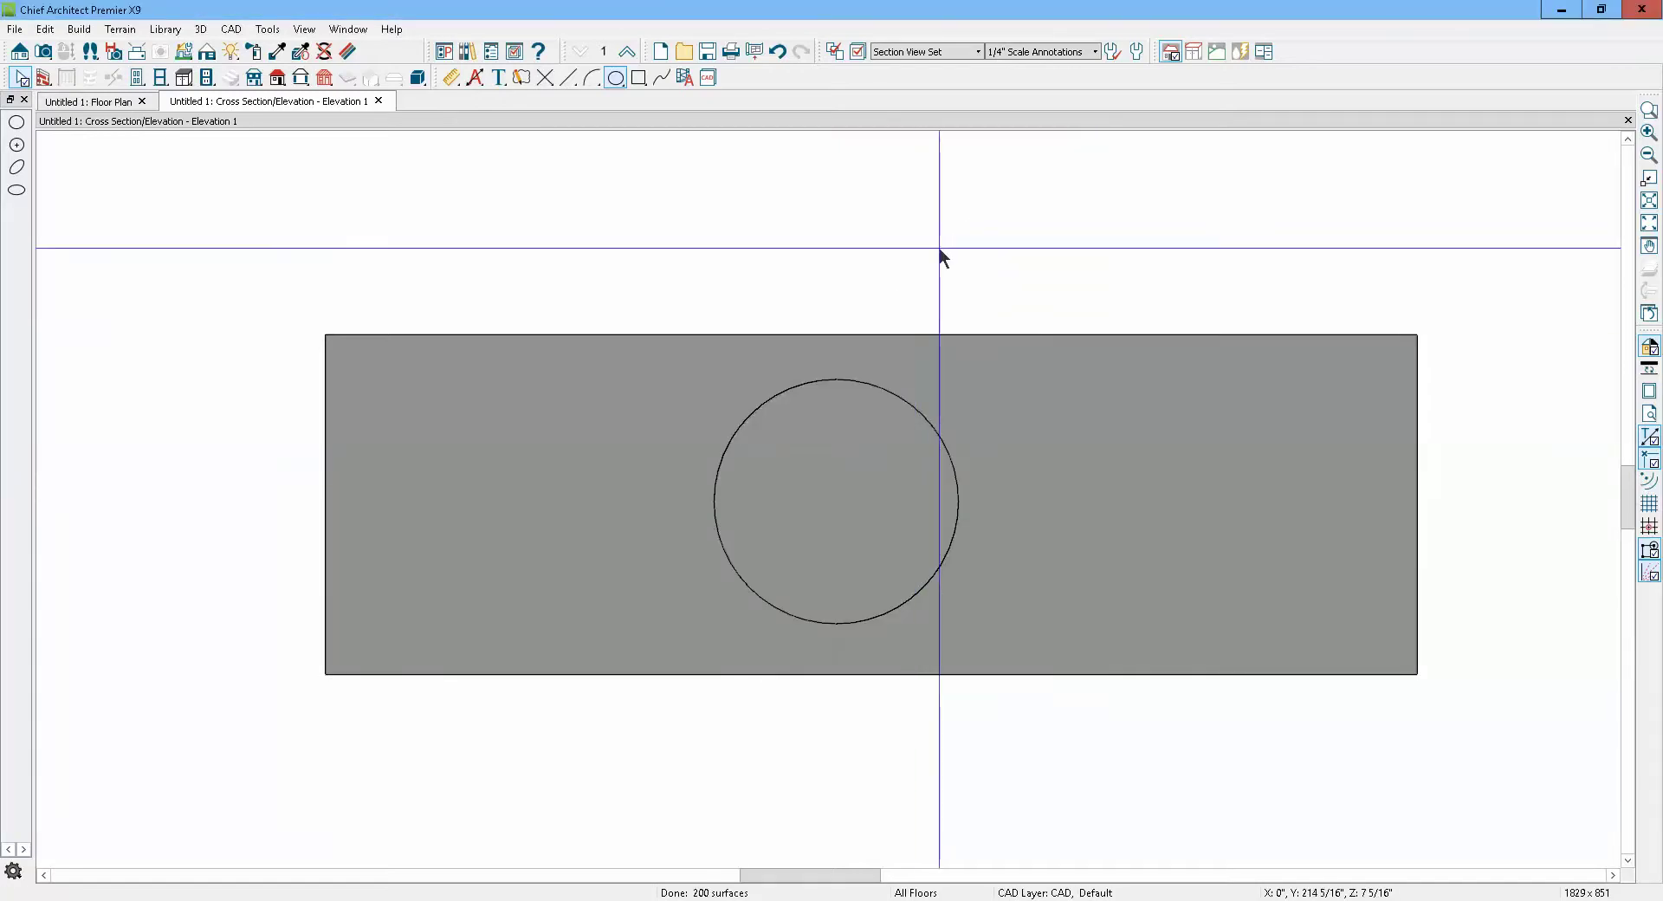
# Try setting the circle solid as a hole, then delete it after the no-containing-polyline warning
pyautogui.click(958, 485)
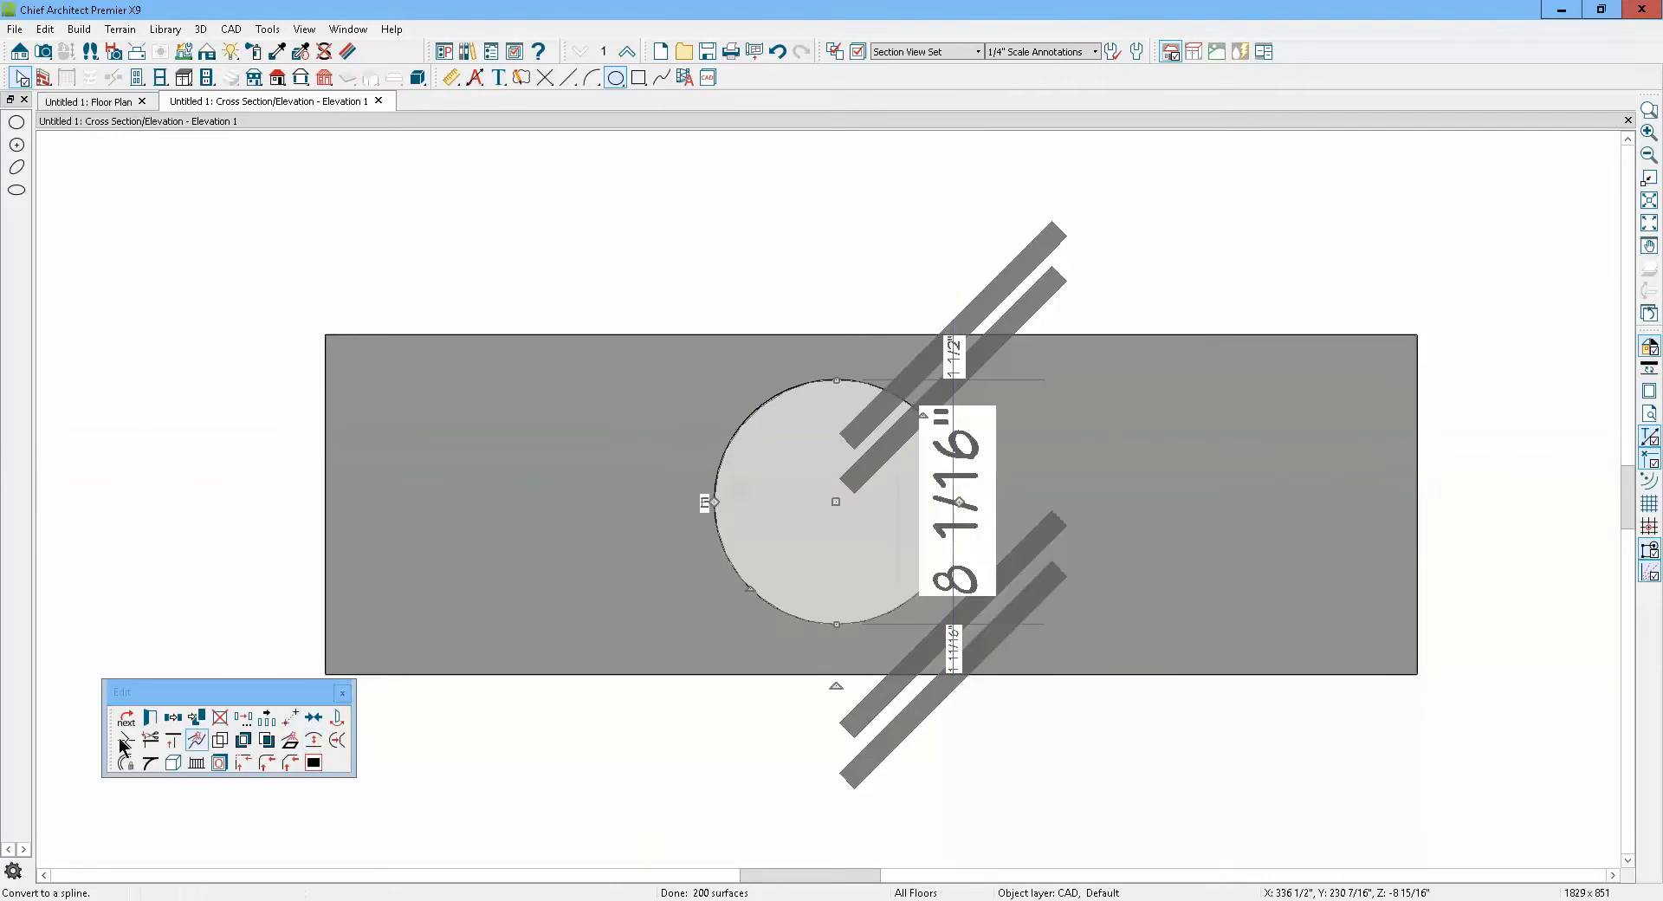
pyautogui.click(150, 717)
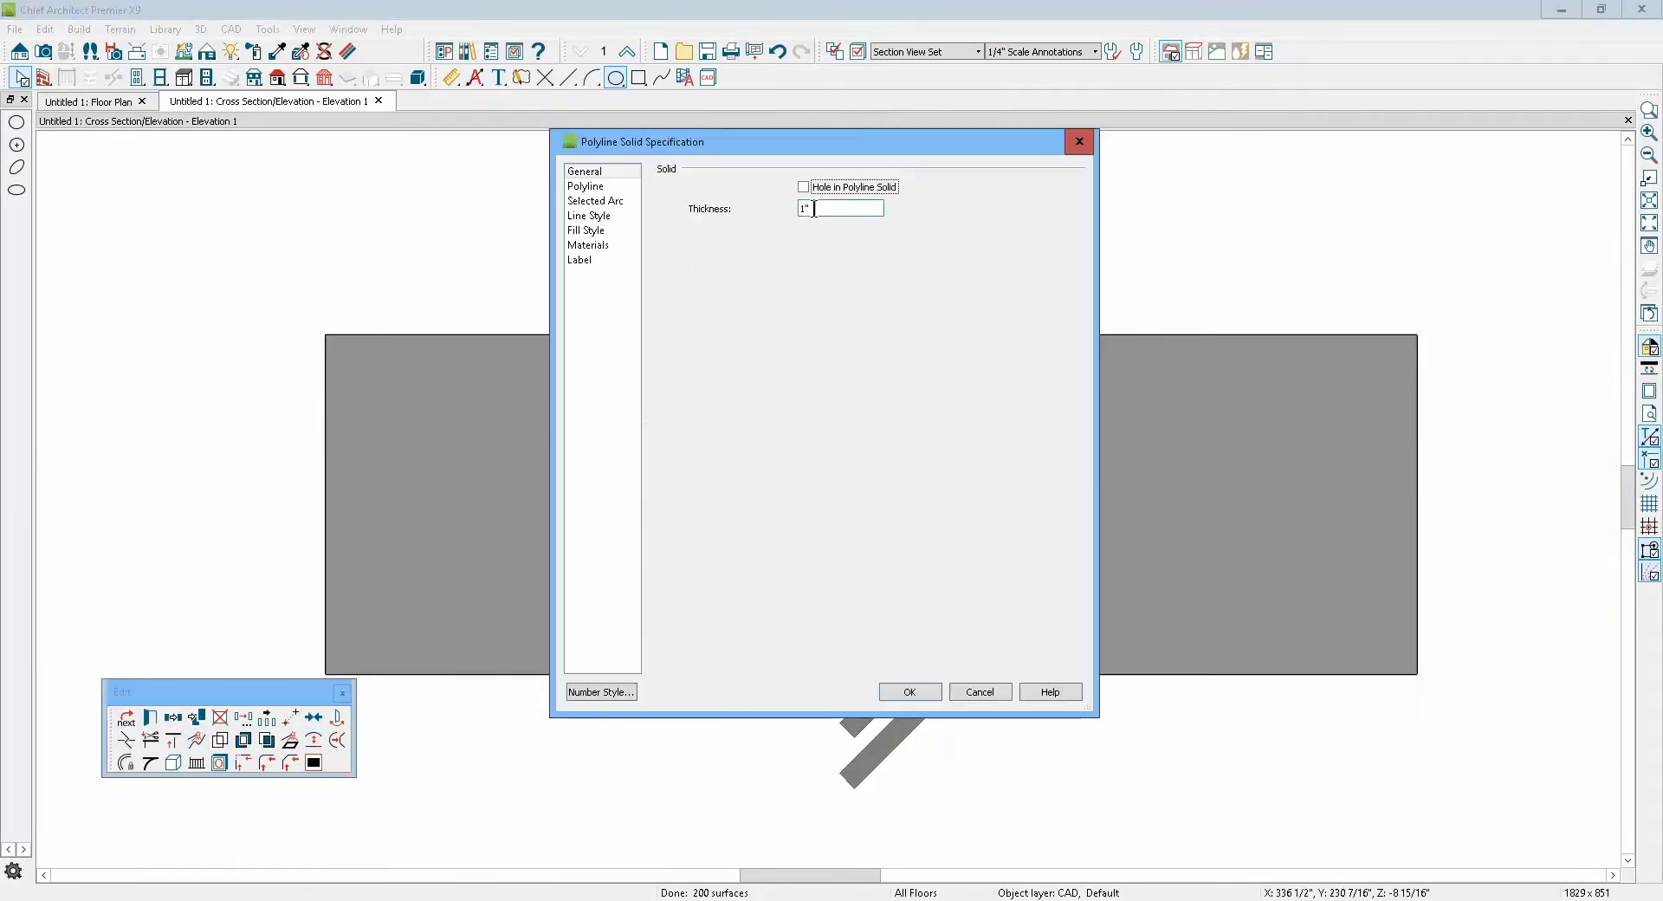
pyautogui.click(814, 187)
pyautogui.click(910, 691)
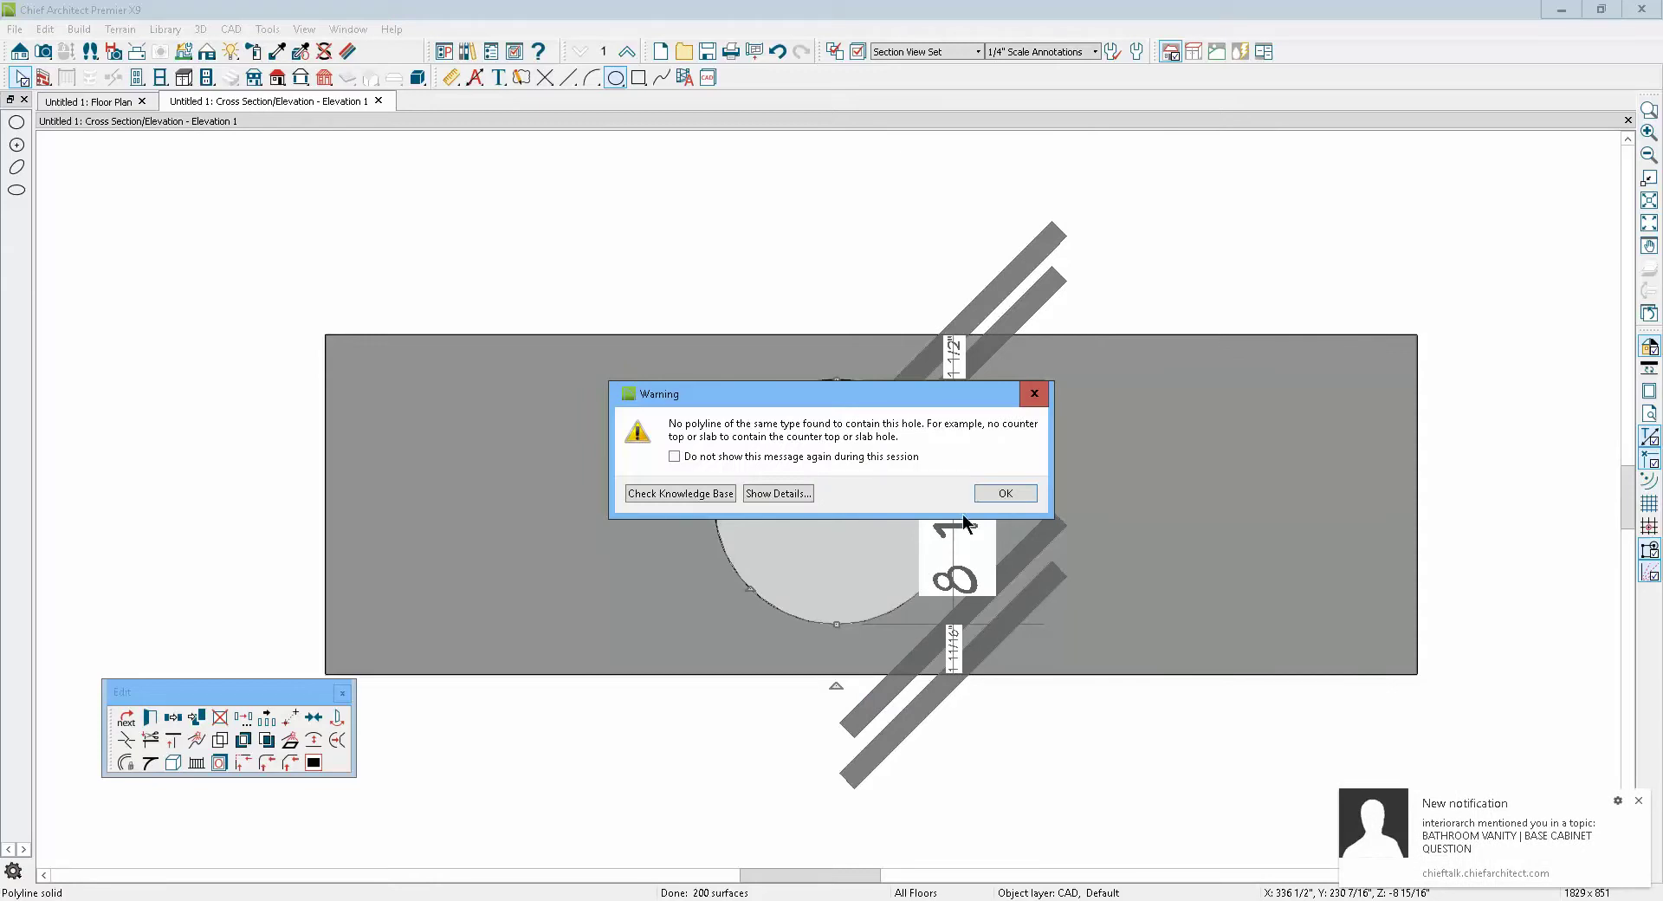
pyautogui.click(1005, 493)
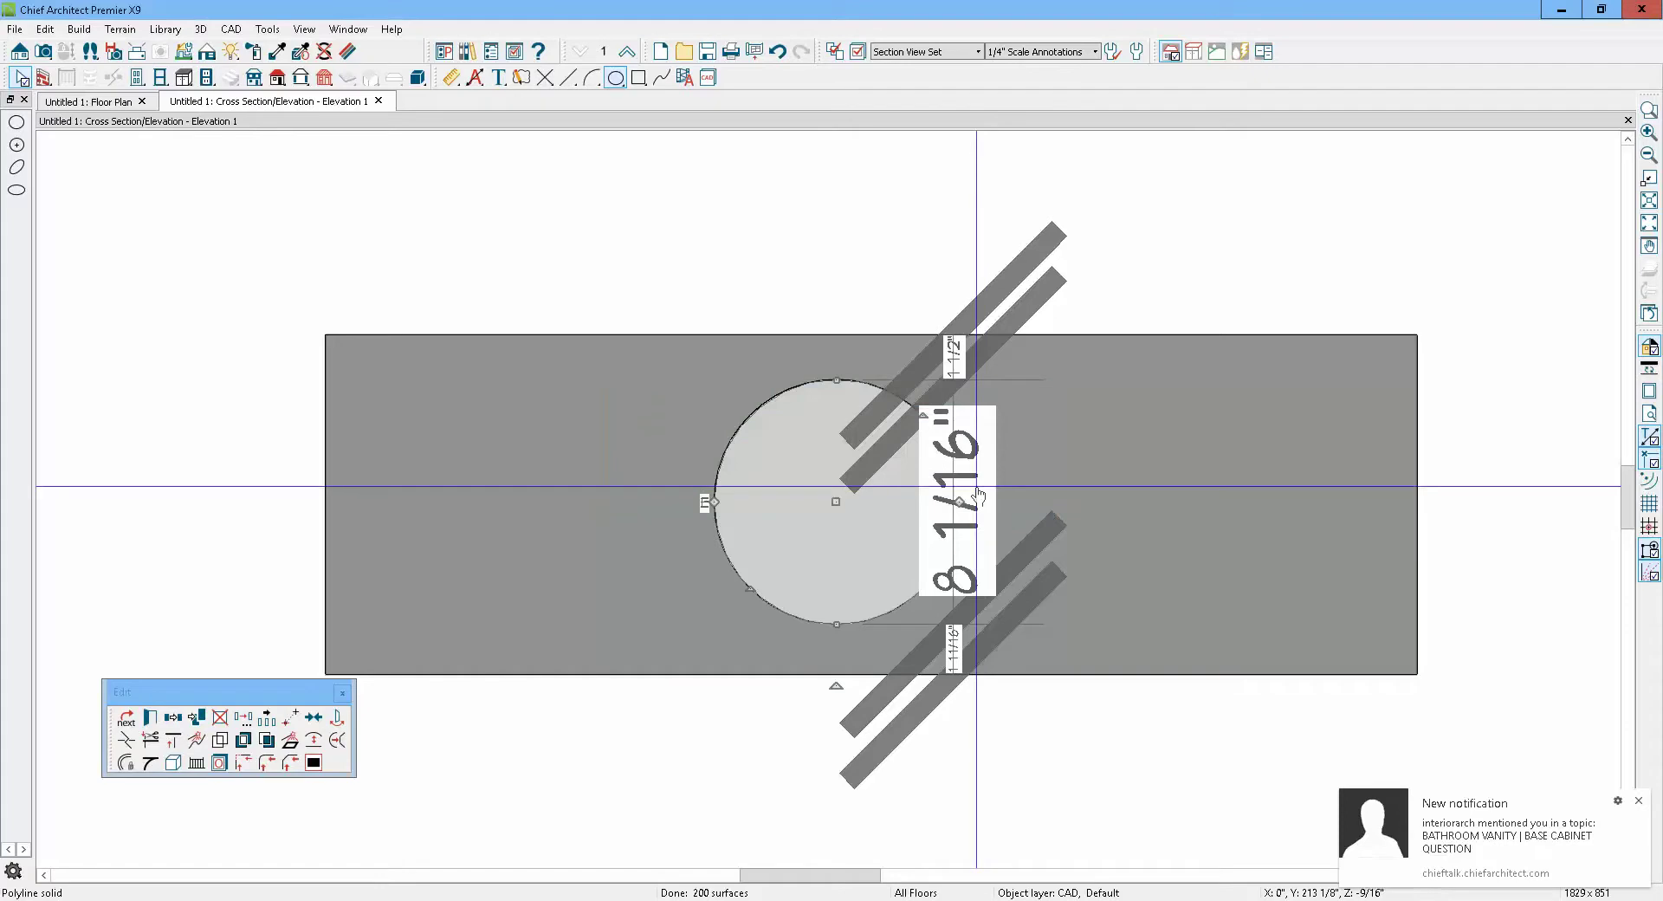
pyautogui.click(933, 484)
pyautogui.click(953, 471)
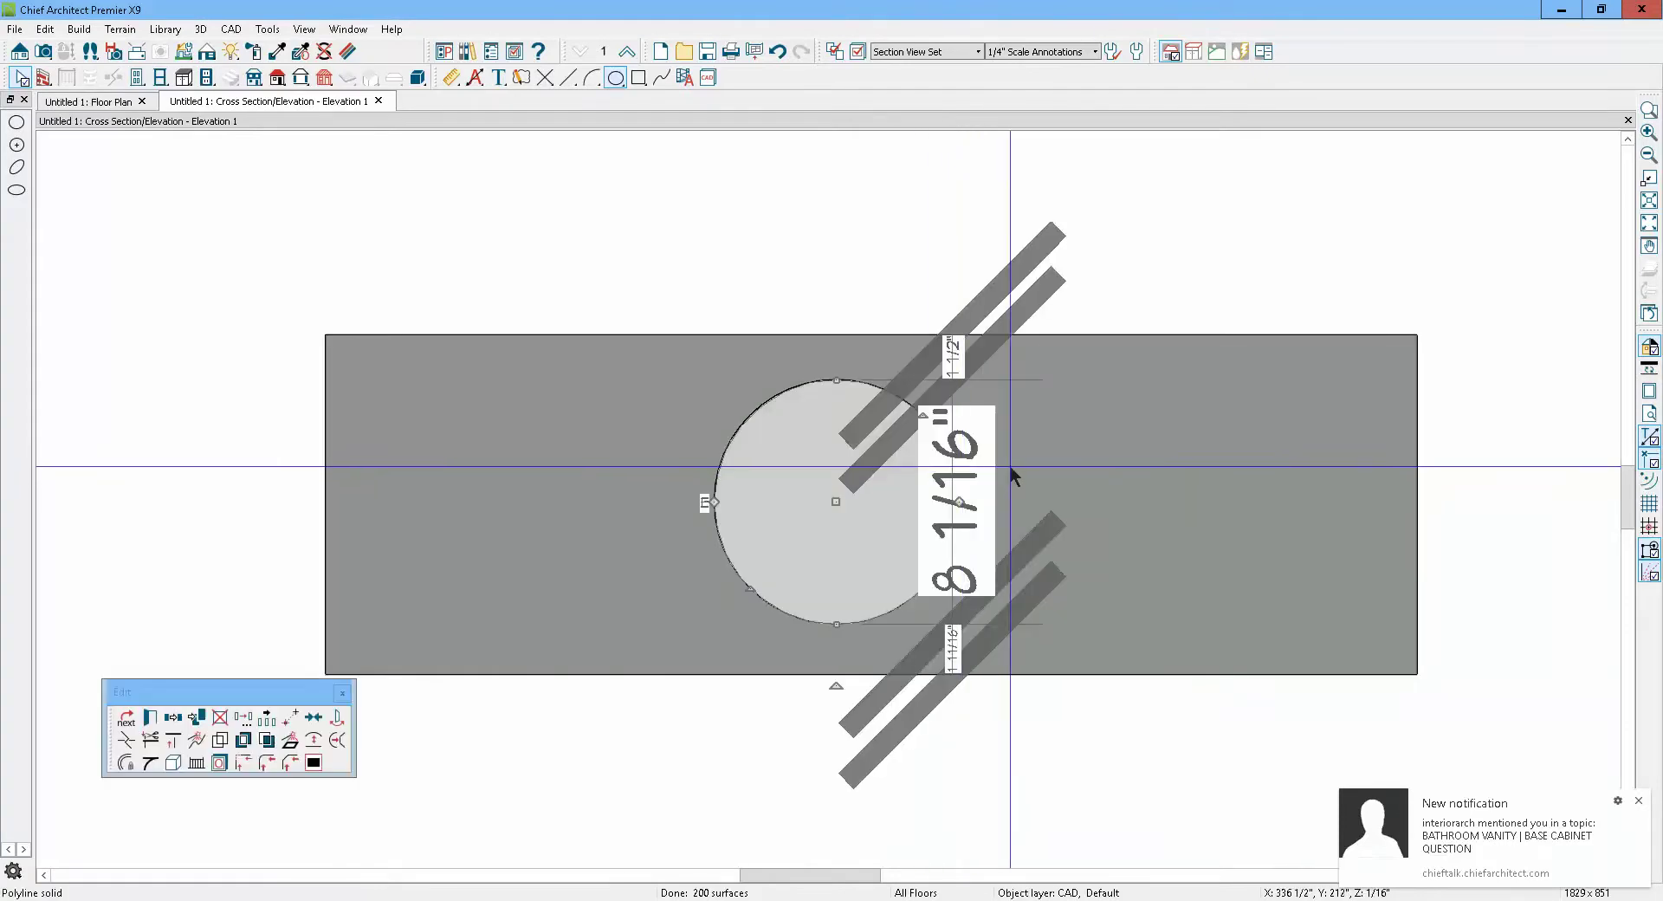
pyautogui.press('Delete')
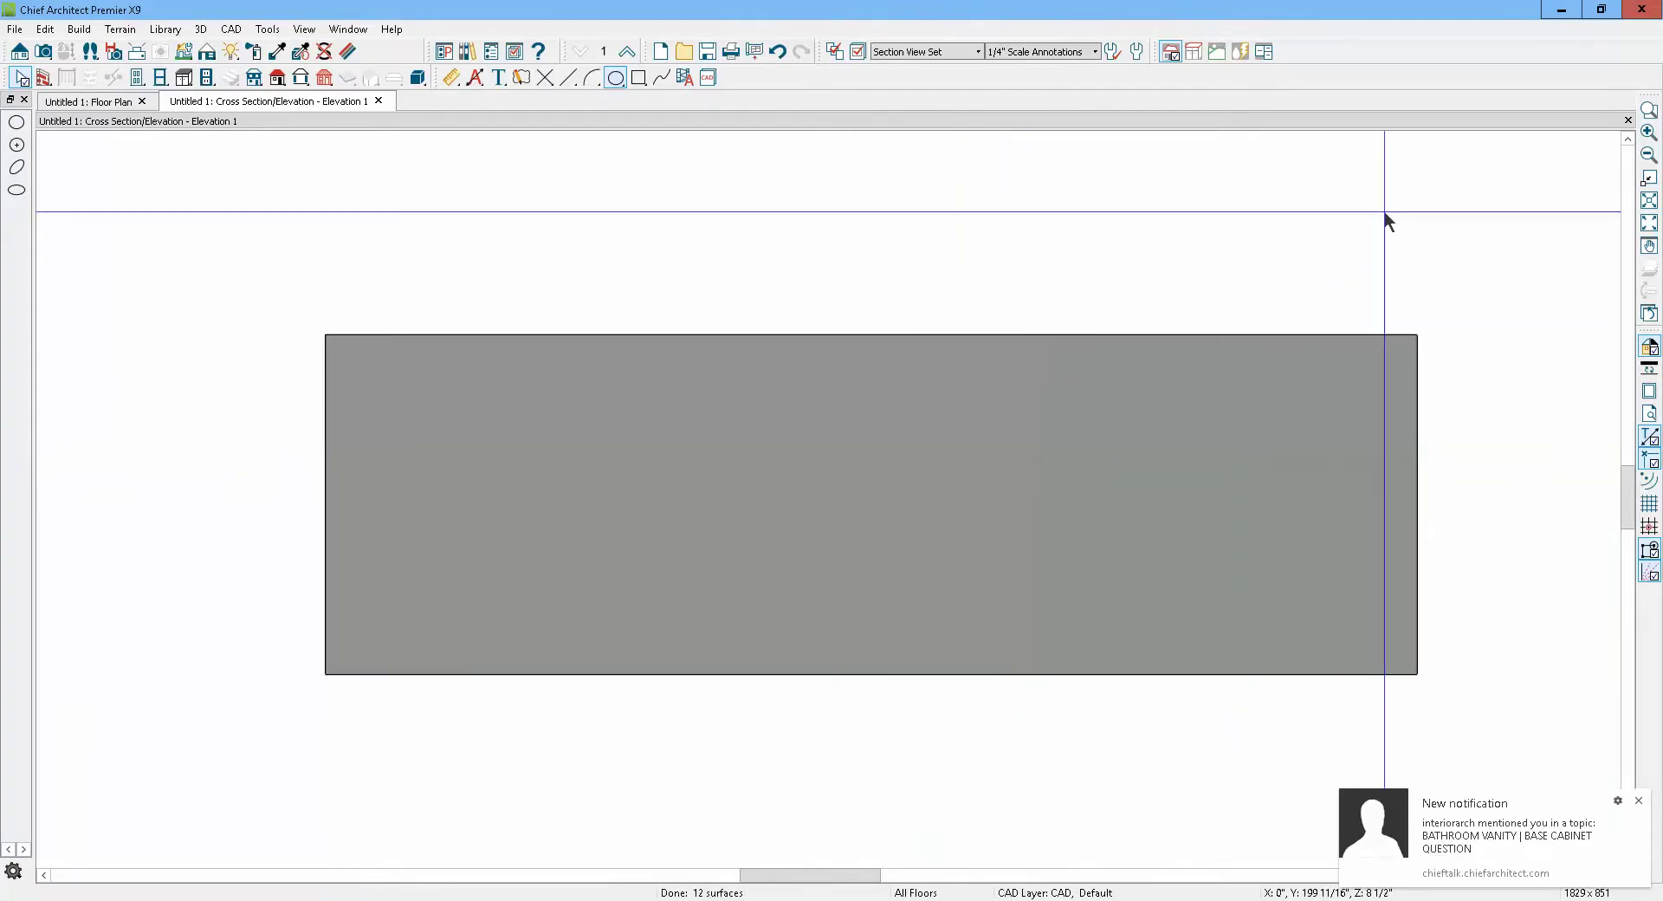
# Back in plan, review the rectangular solid's settings, then cut Cross Section 1 through it
pyautogui.click(1627, 120)
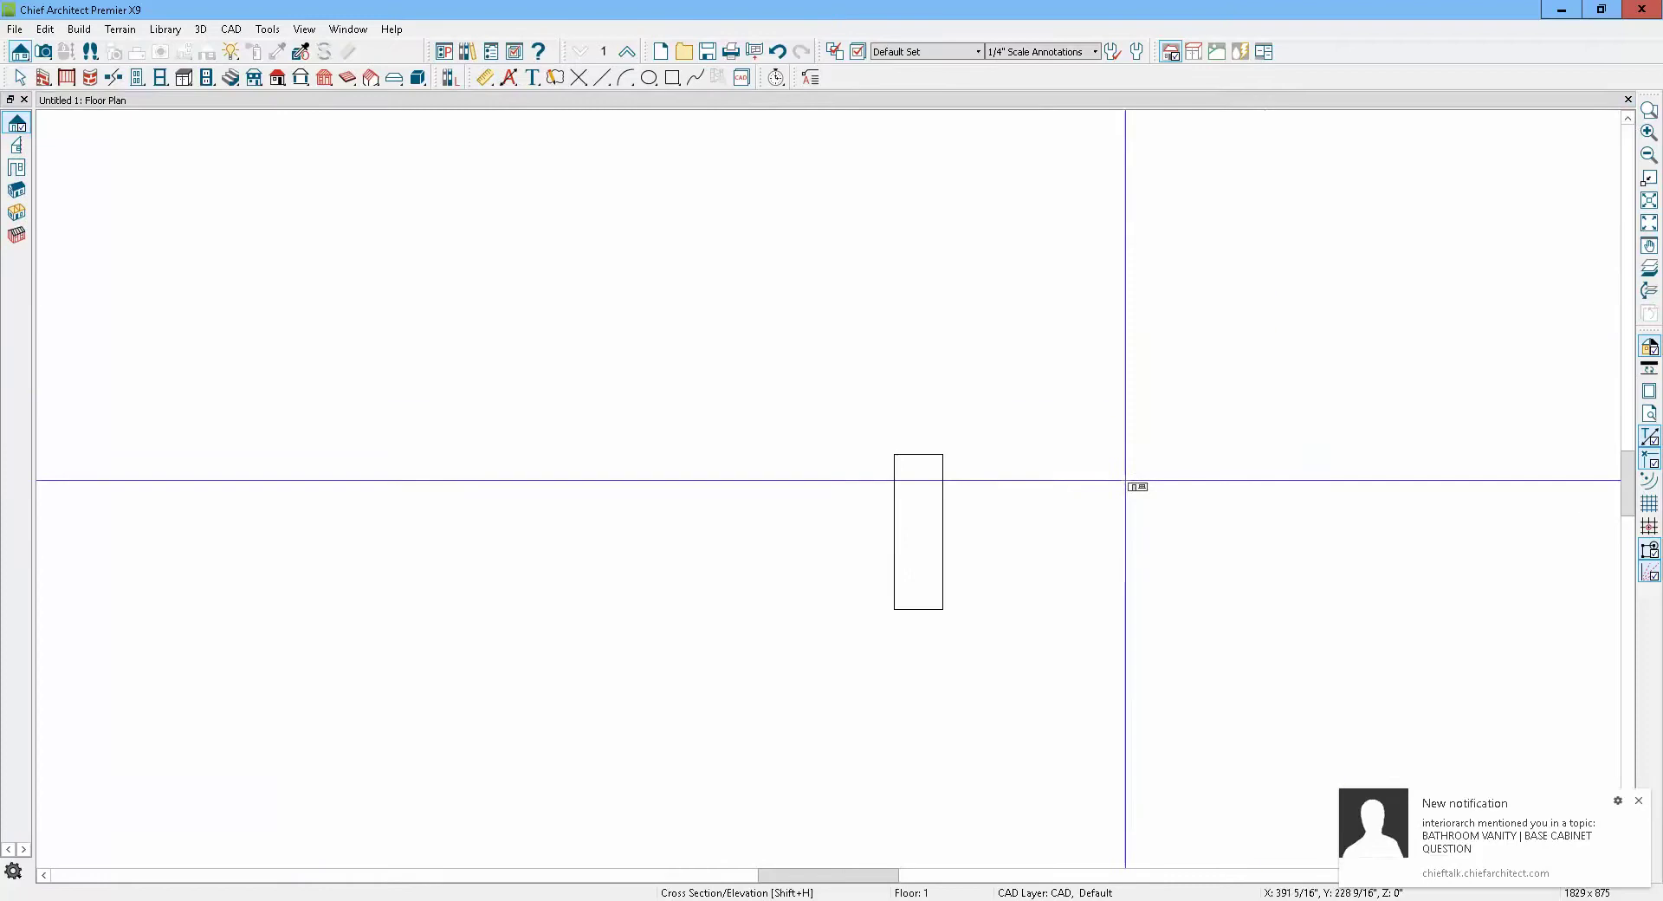
pyautogui.click(943, 506)
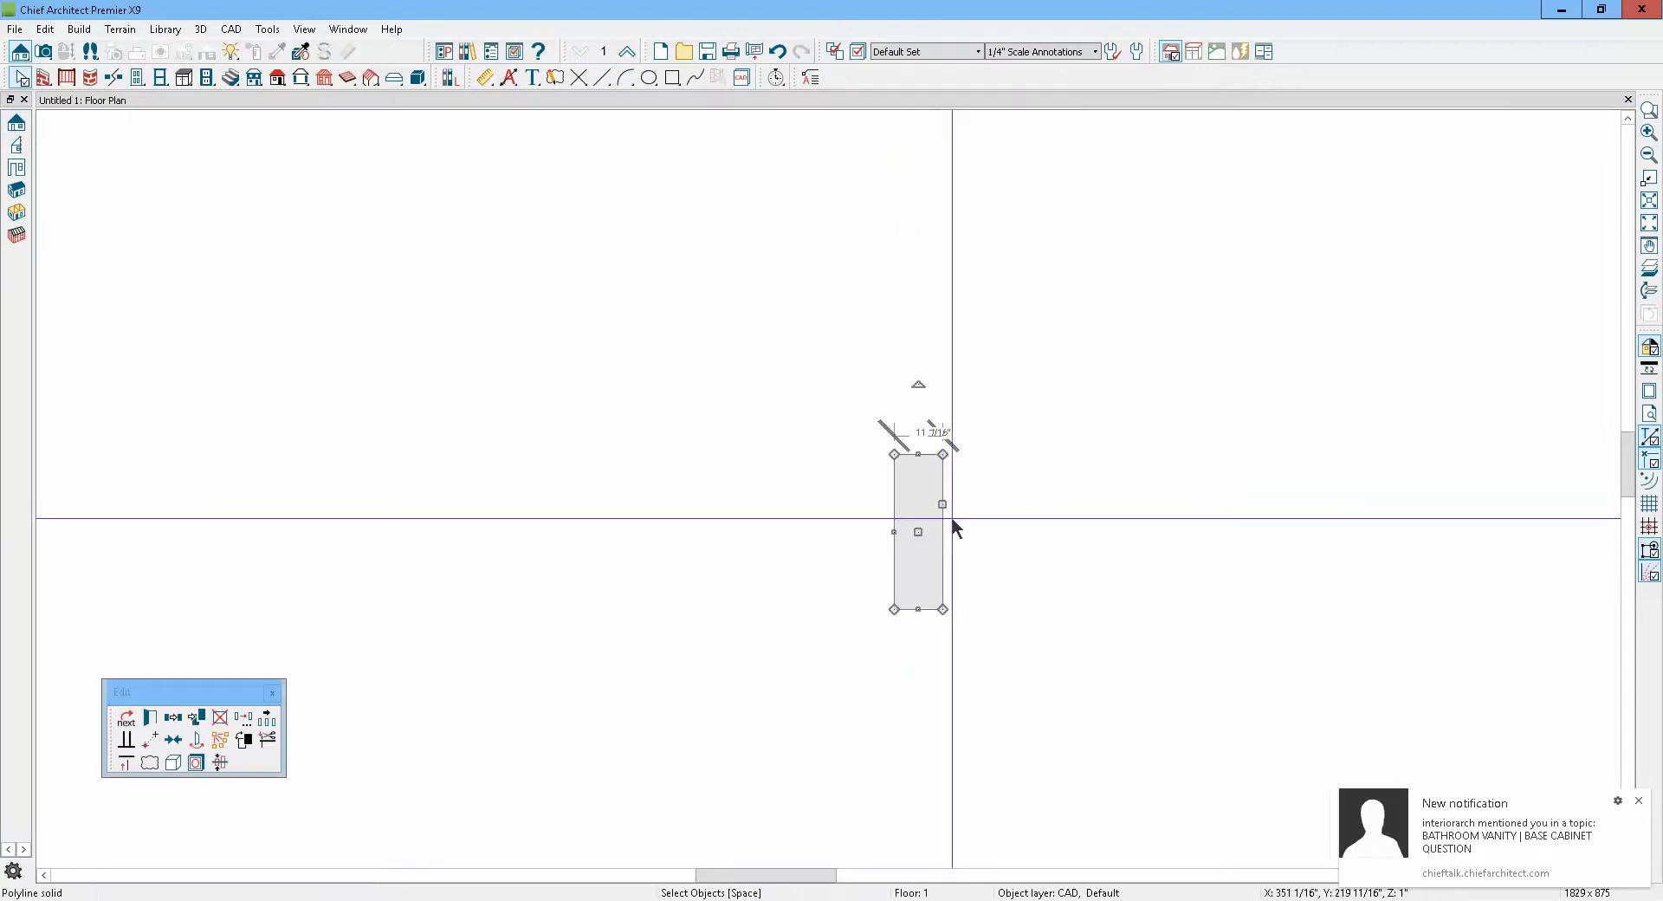
pyautogui.scroll(2, 944, 512)
pyautogui.click(150, 716)
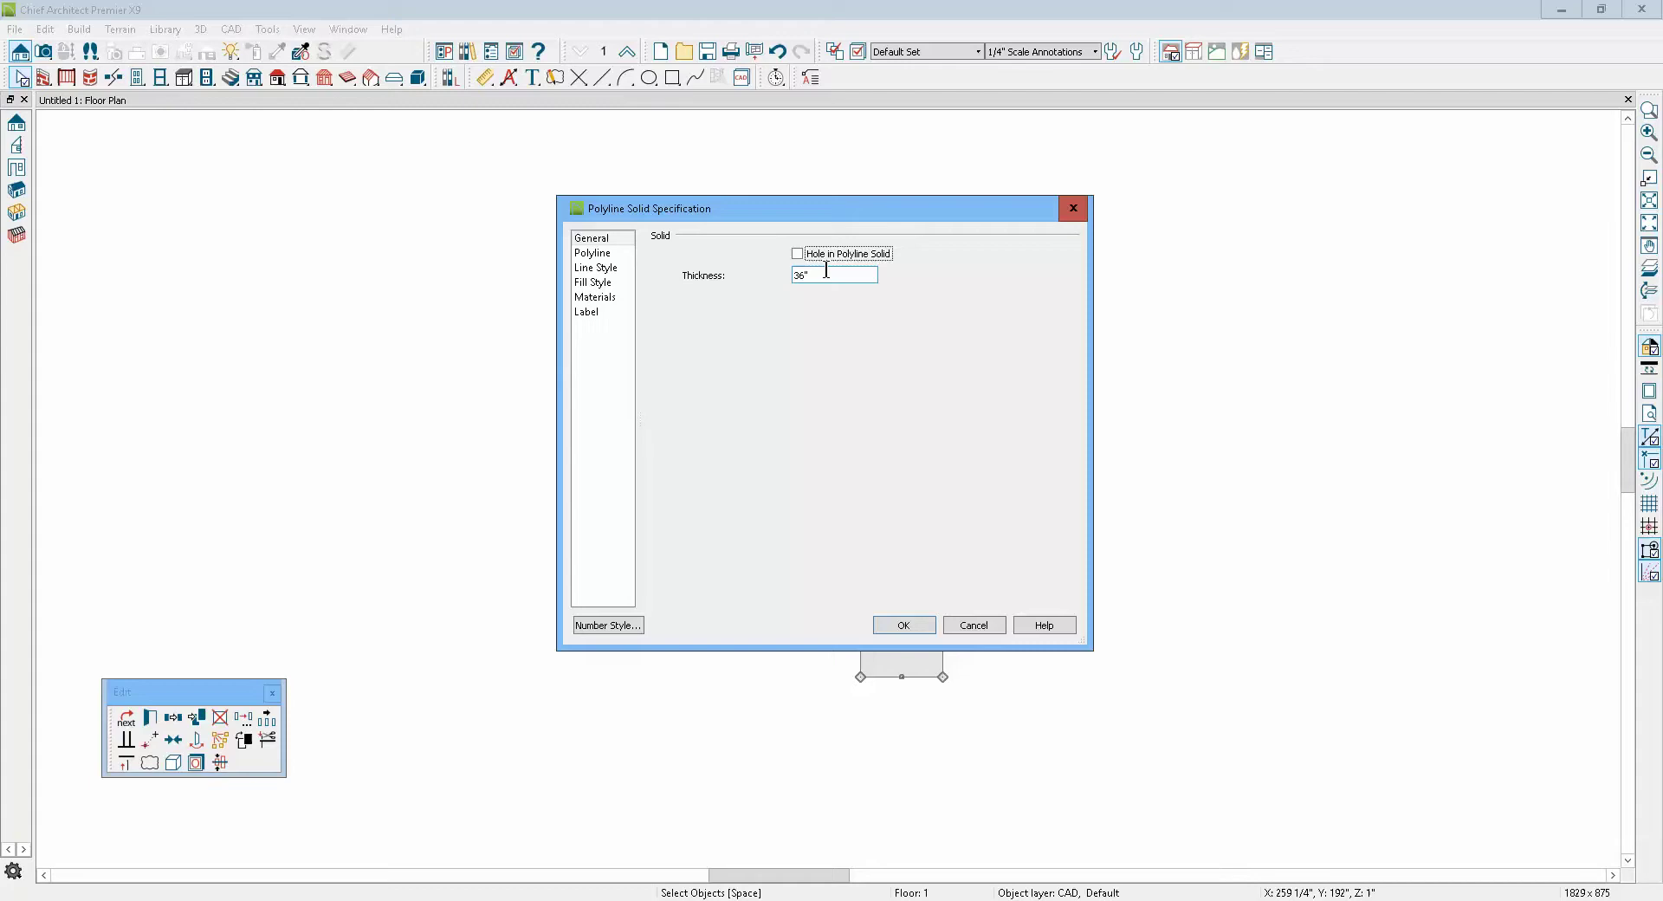
pyautogui.click(956, 631)
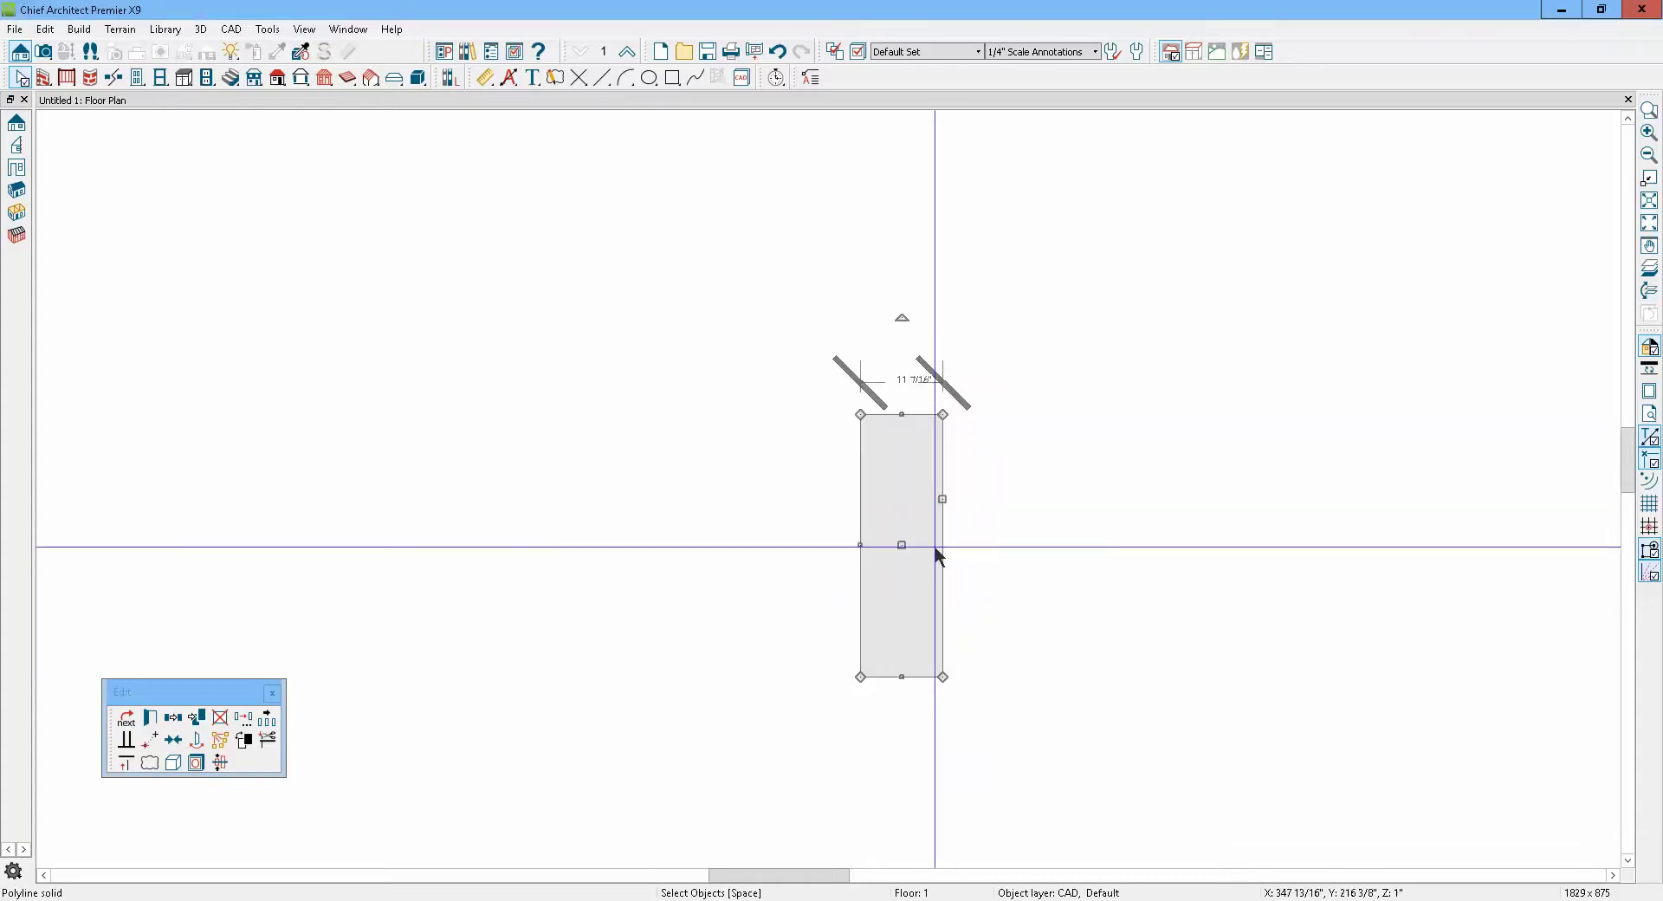
pyautogui.click(553, 303)
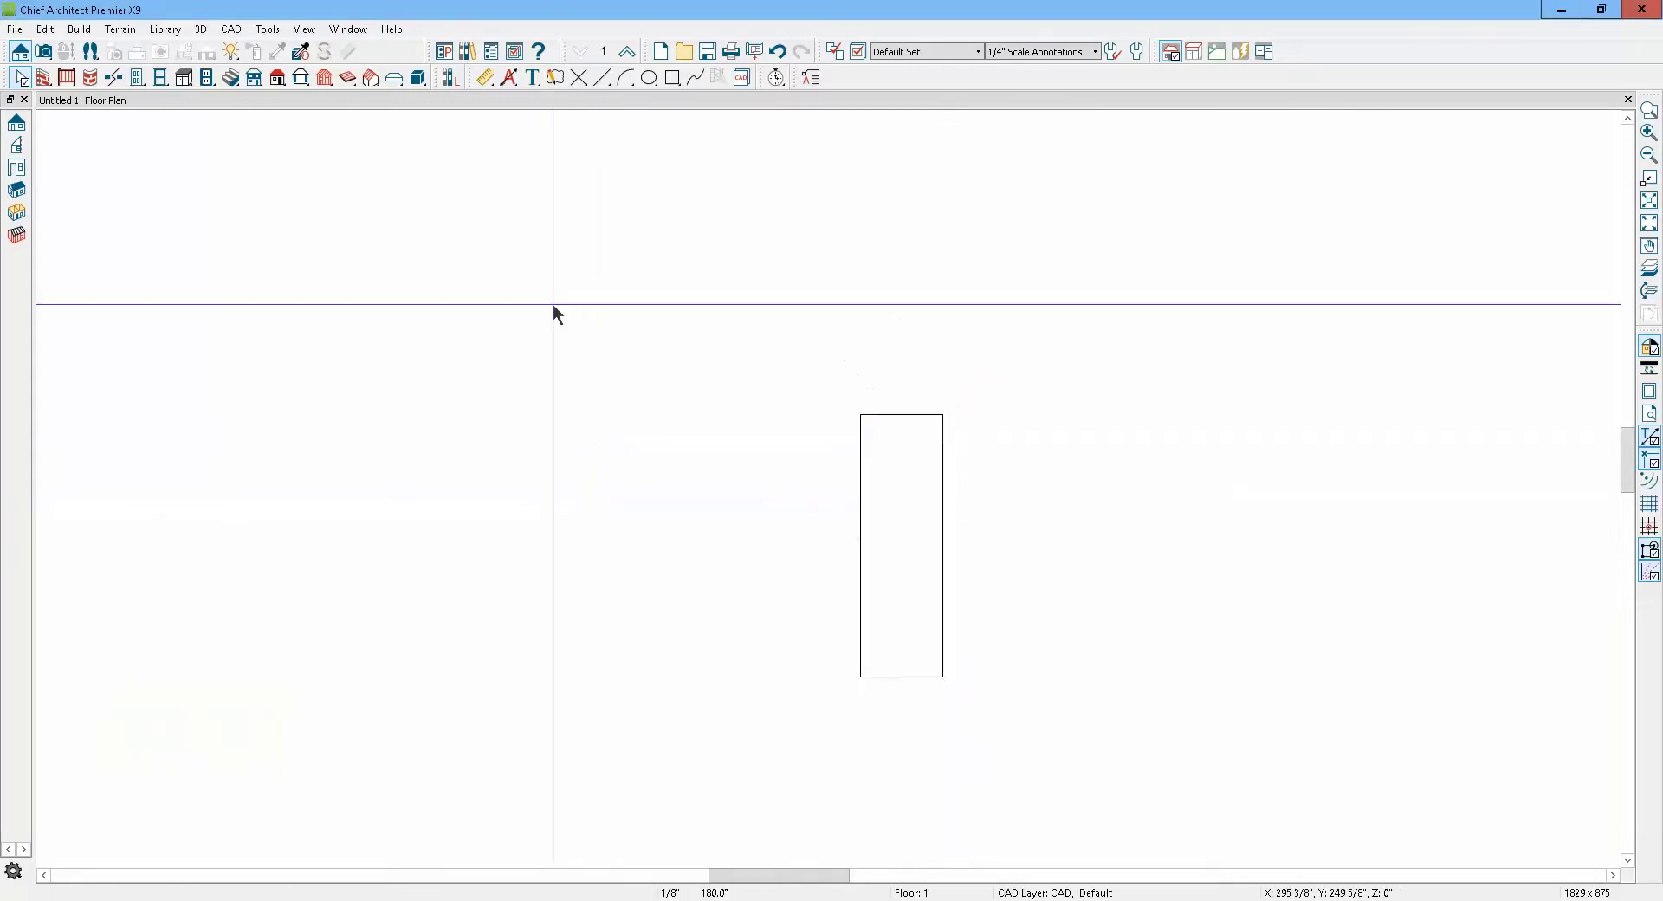
pyautogui.click(17, 145)
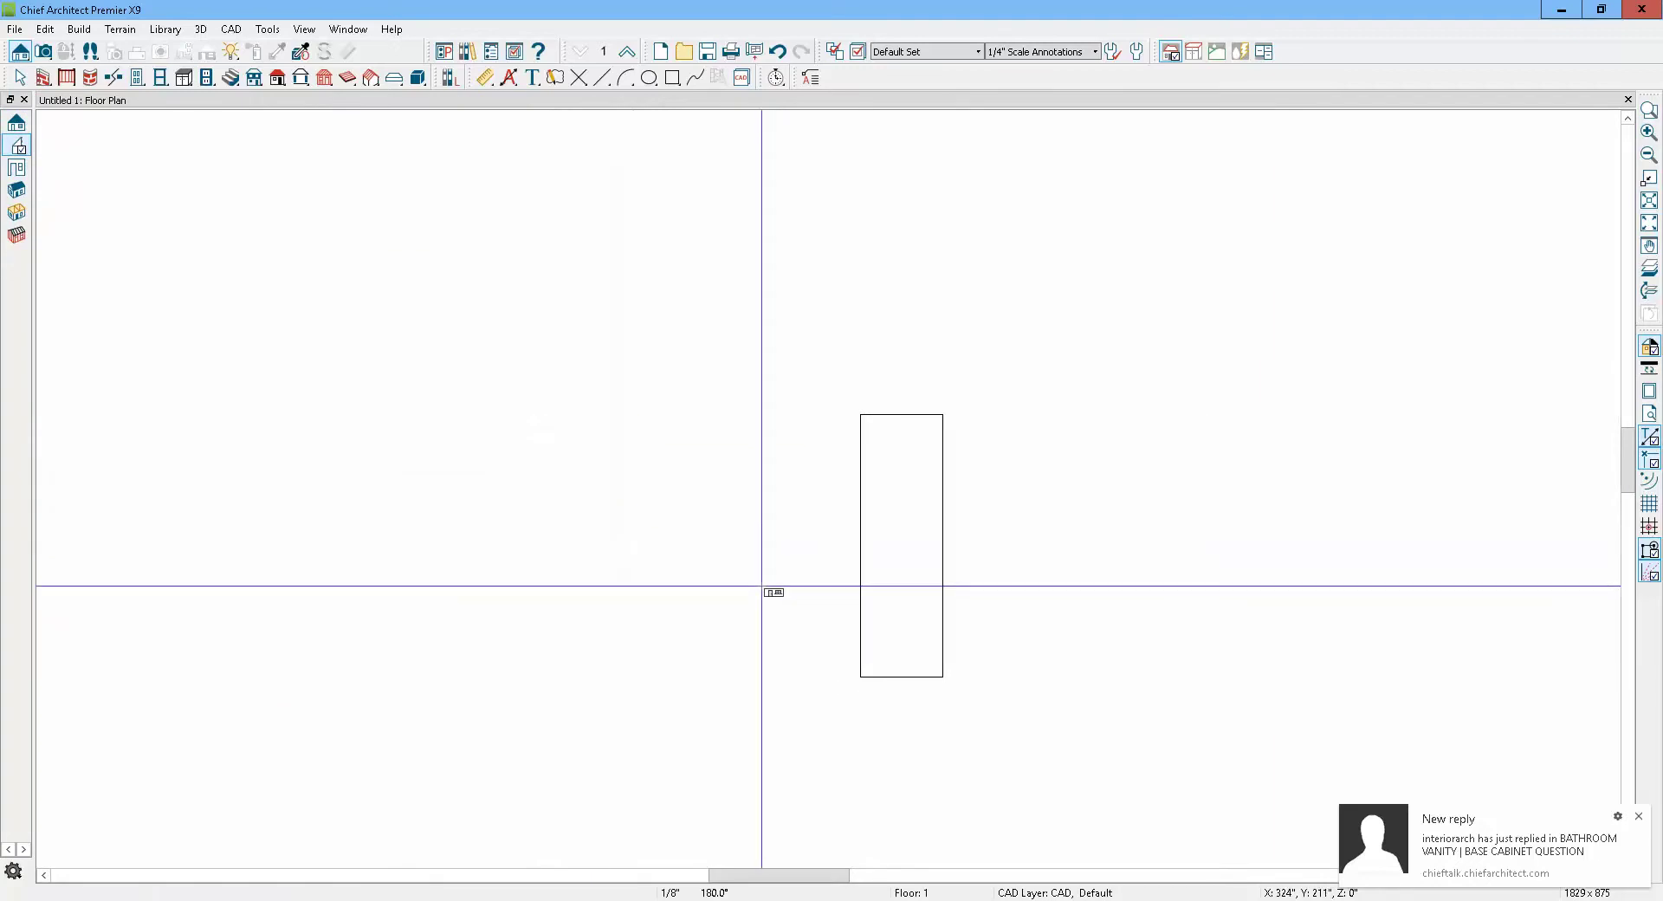
pyautogui.moveTo(795, 543); pyautogui.dragTo(1077, 532)
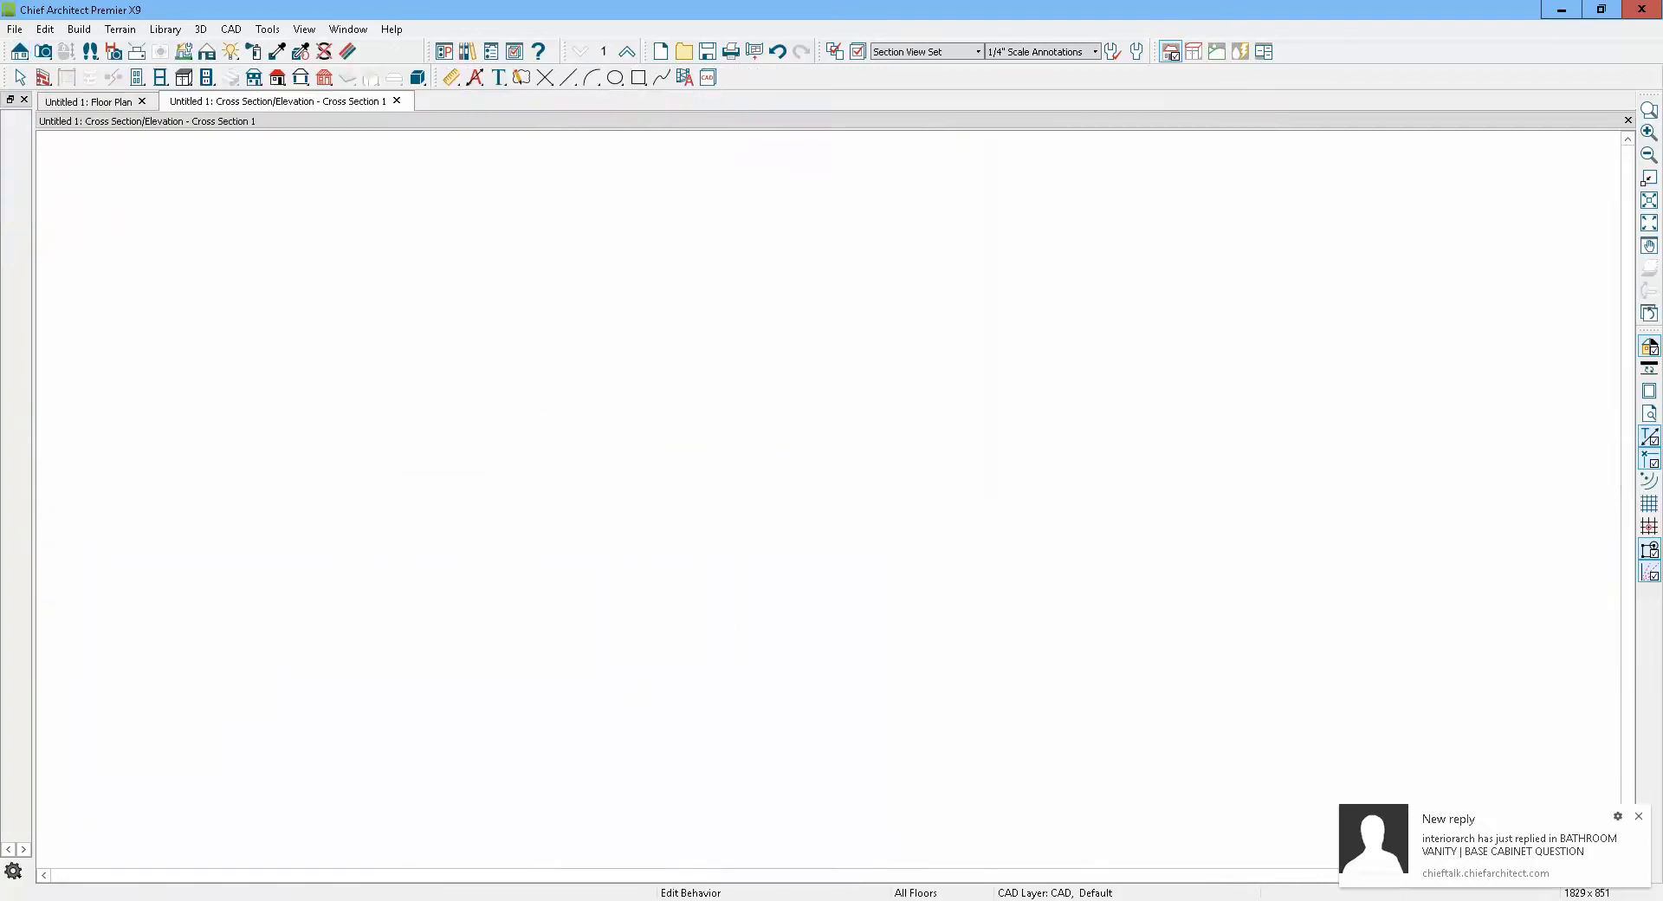
pyautogui.scroll(-3, 843, 496)
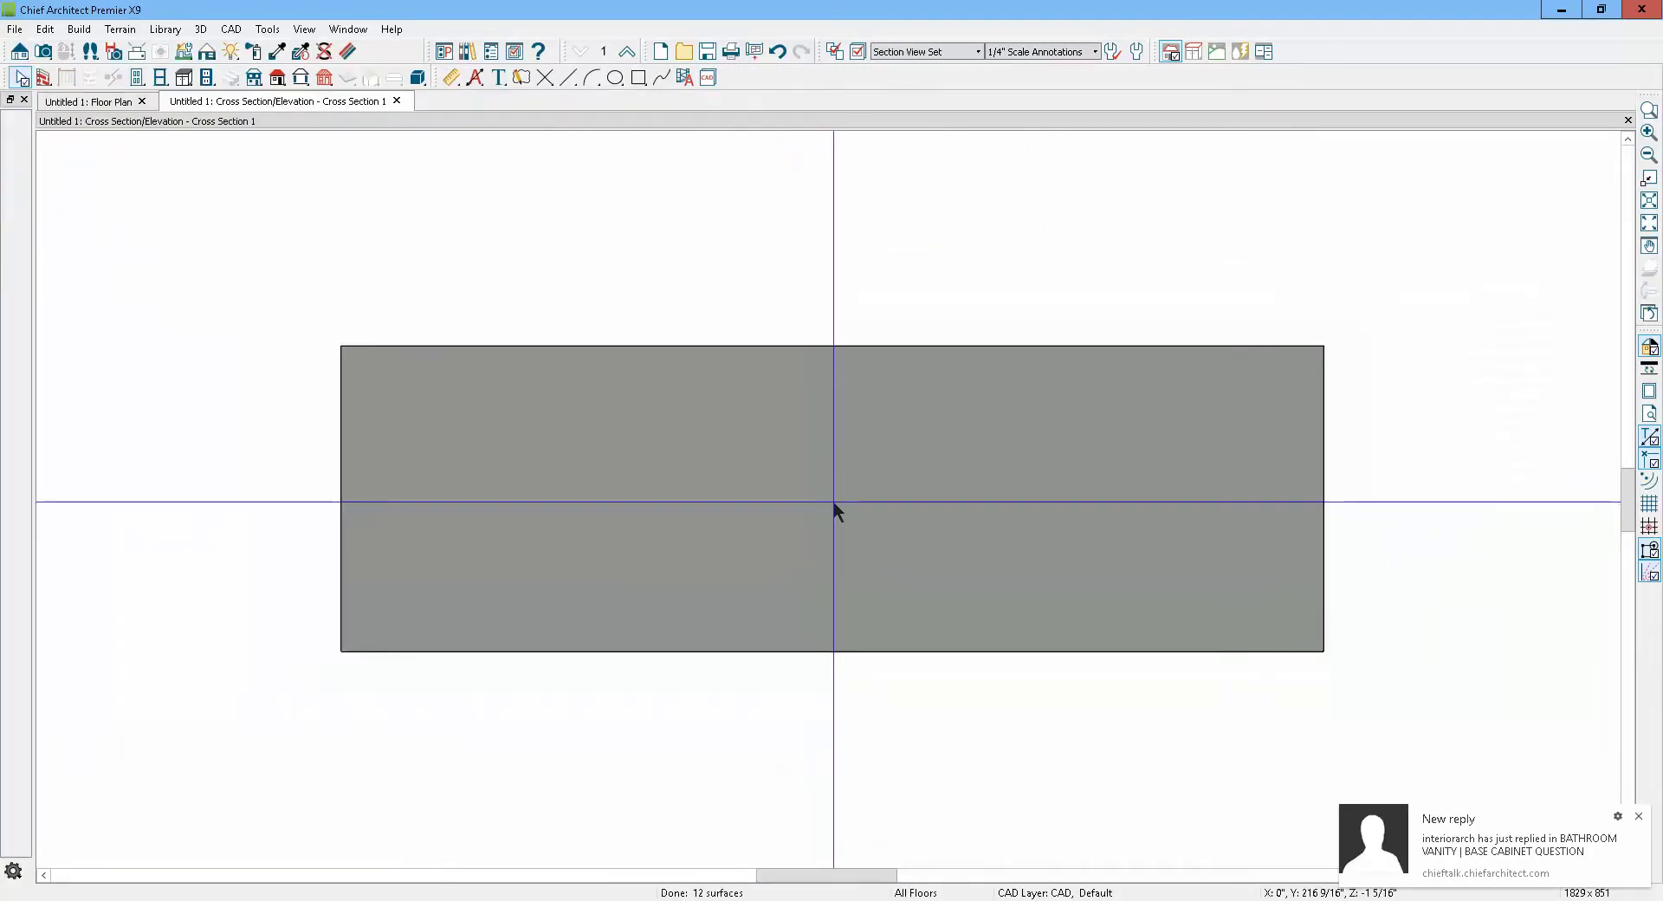
pyautogui.click(638, 85)
pyautogui.moveTo(587, 381); pyautogui.dragTo(1105, 572)
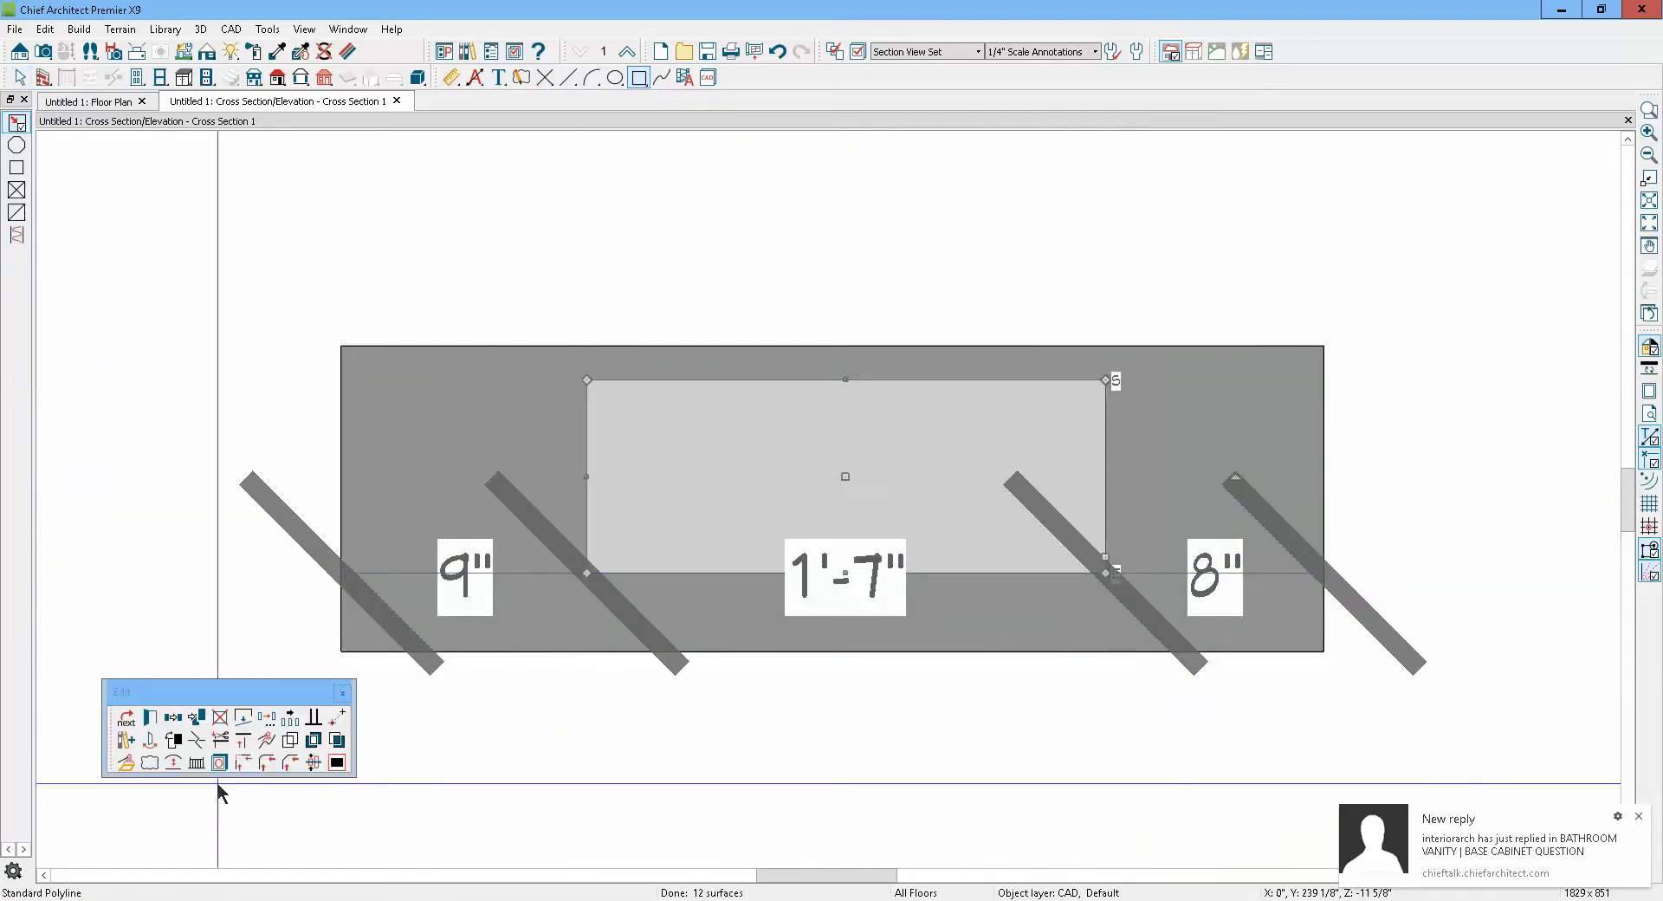
pyautogui.click(124, 761)
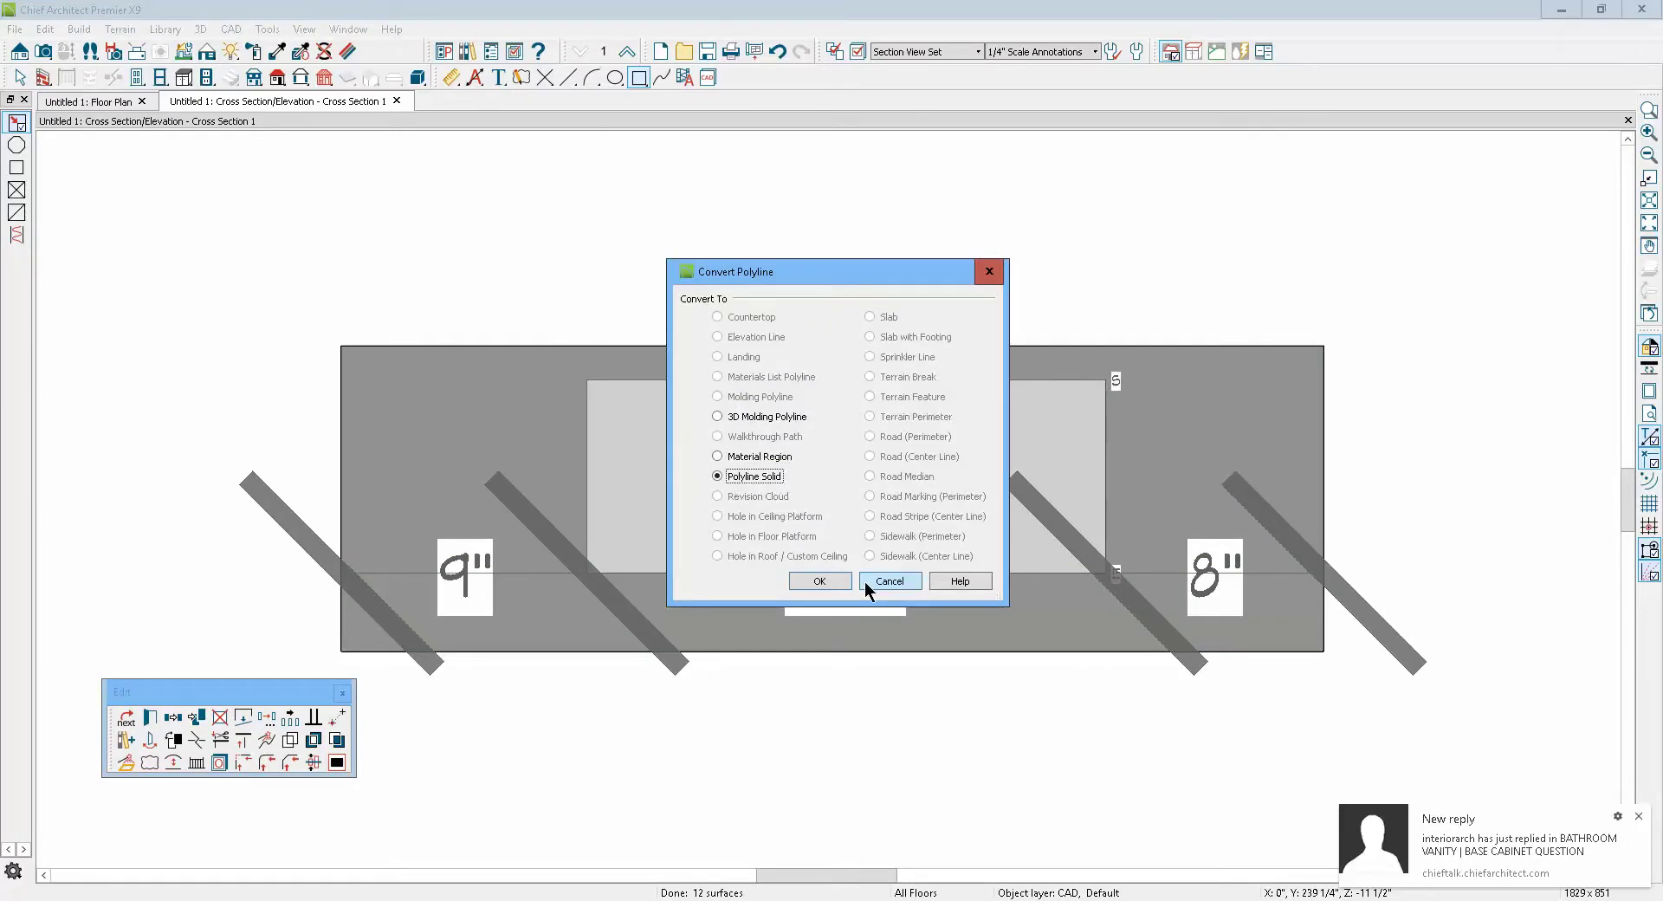
pyautogui.click(823, 580)
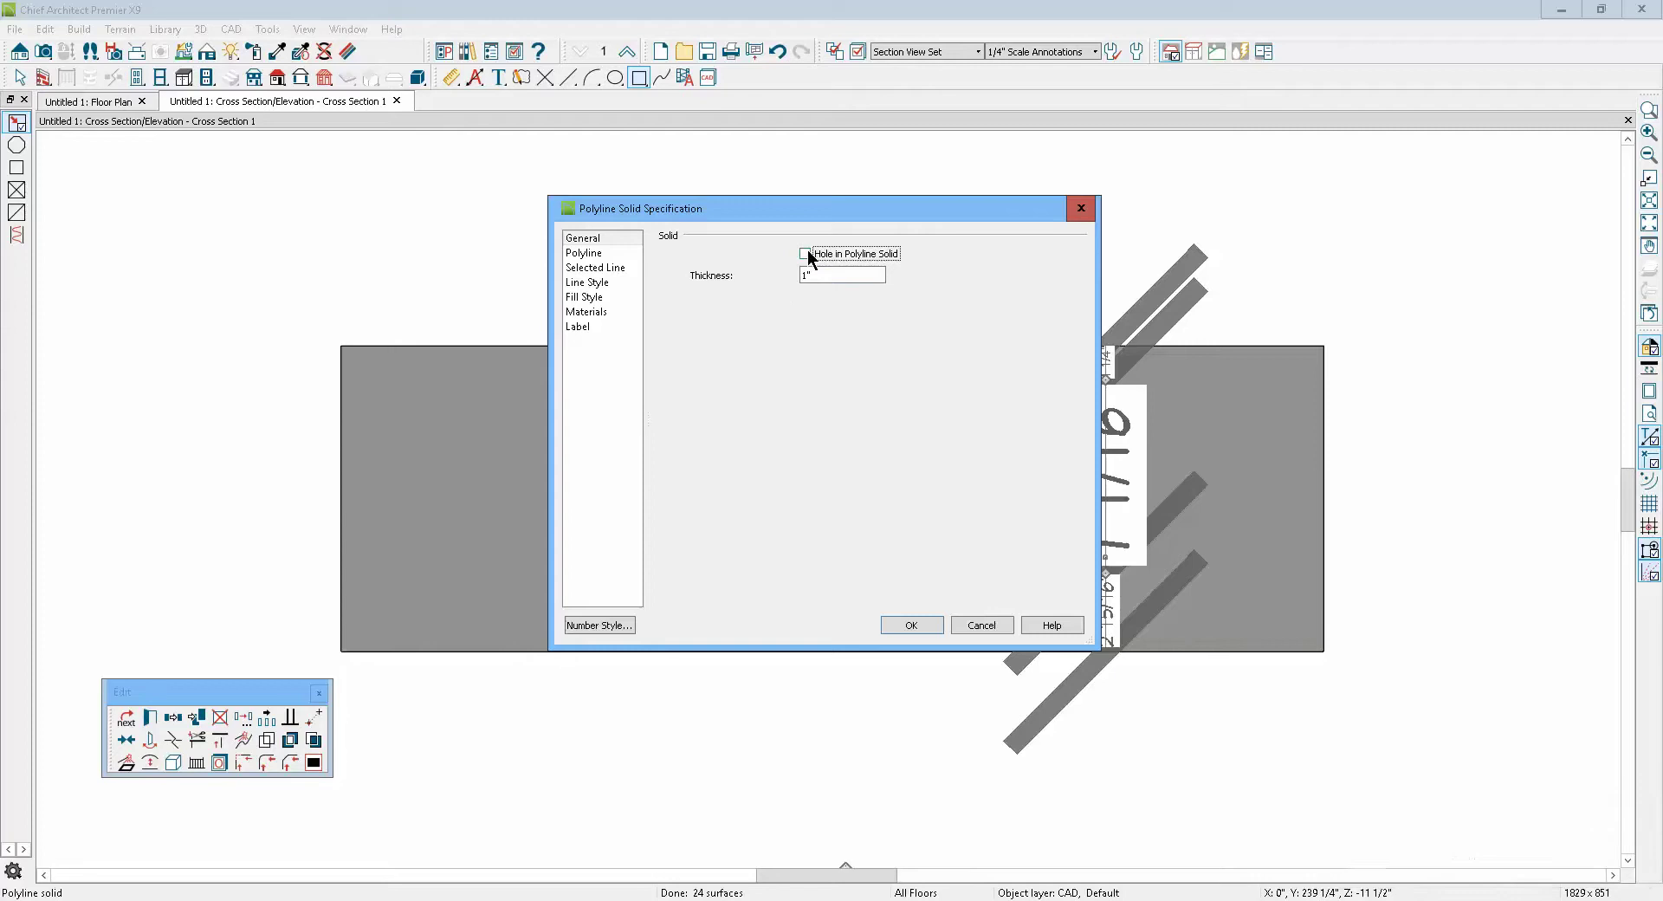
pyautogui.click(911, 625)
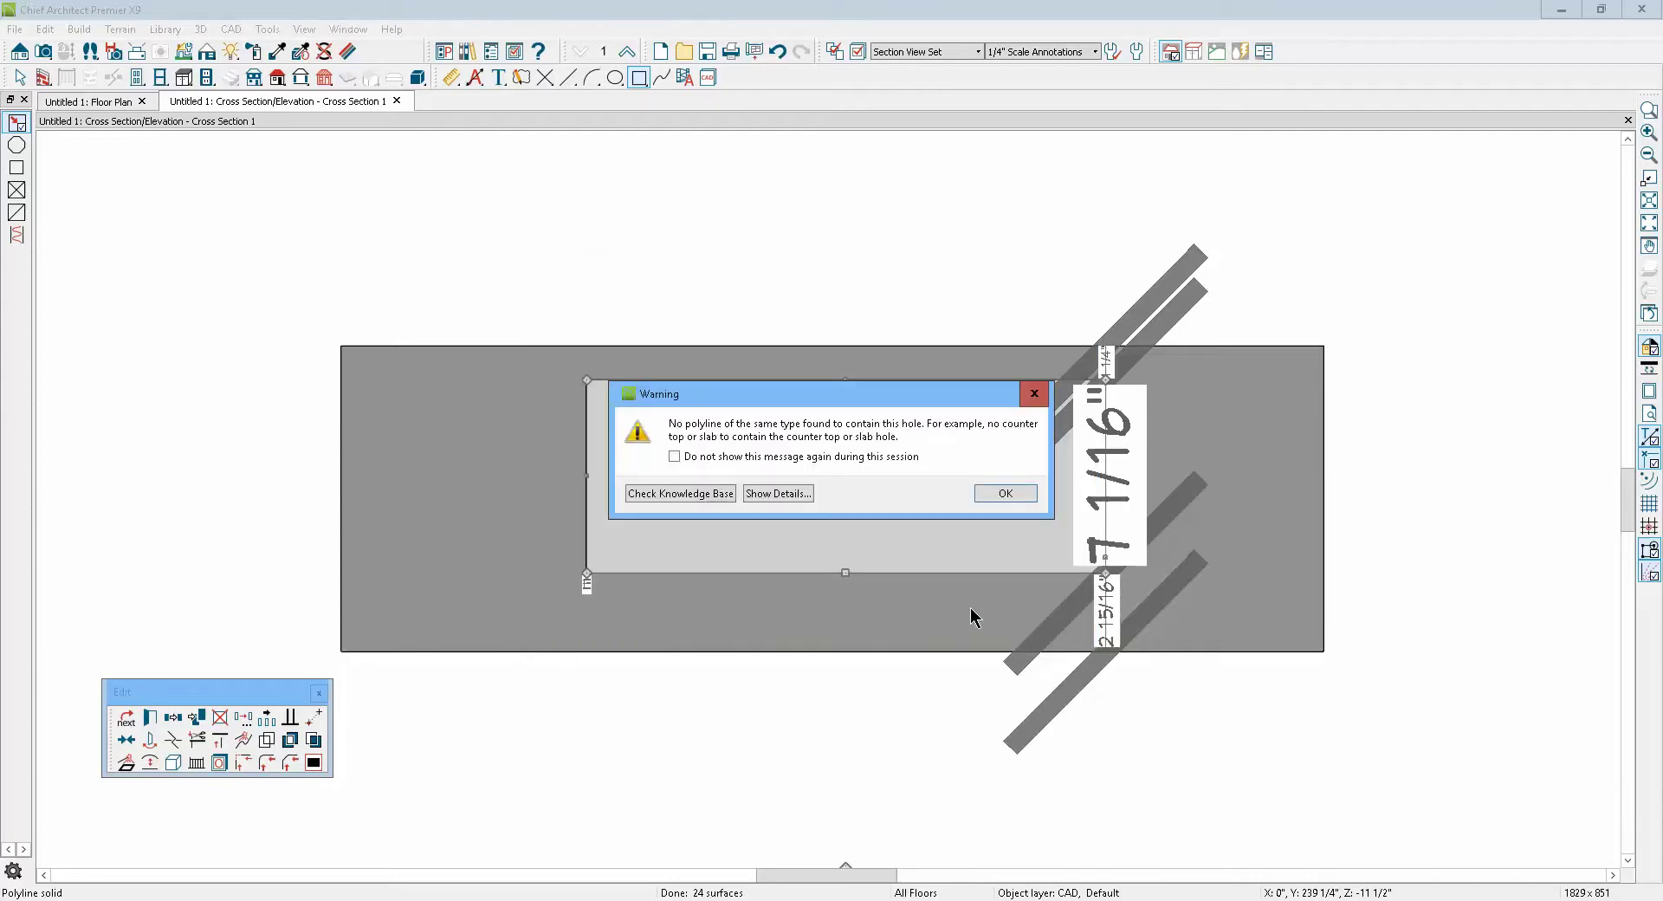
pyautogui.click(996, 496)
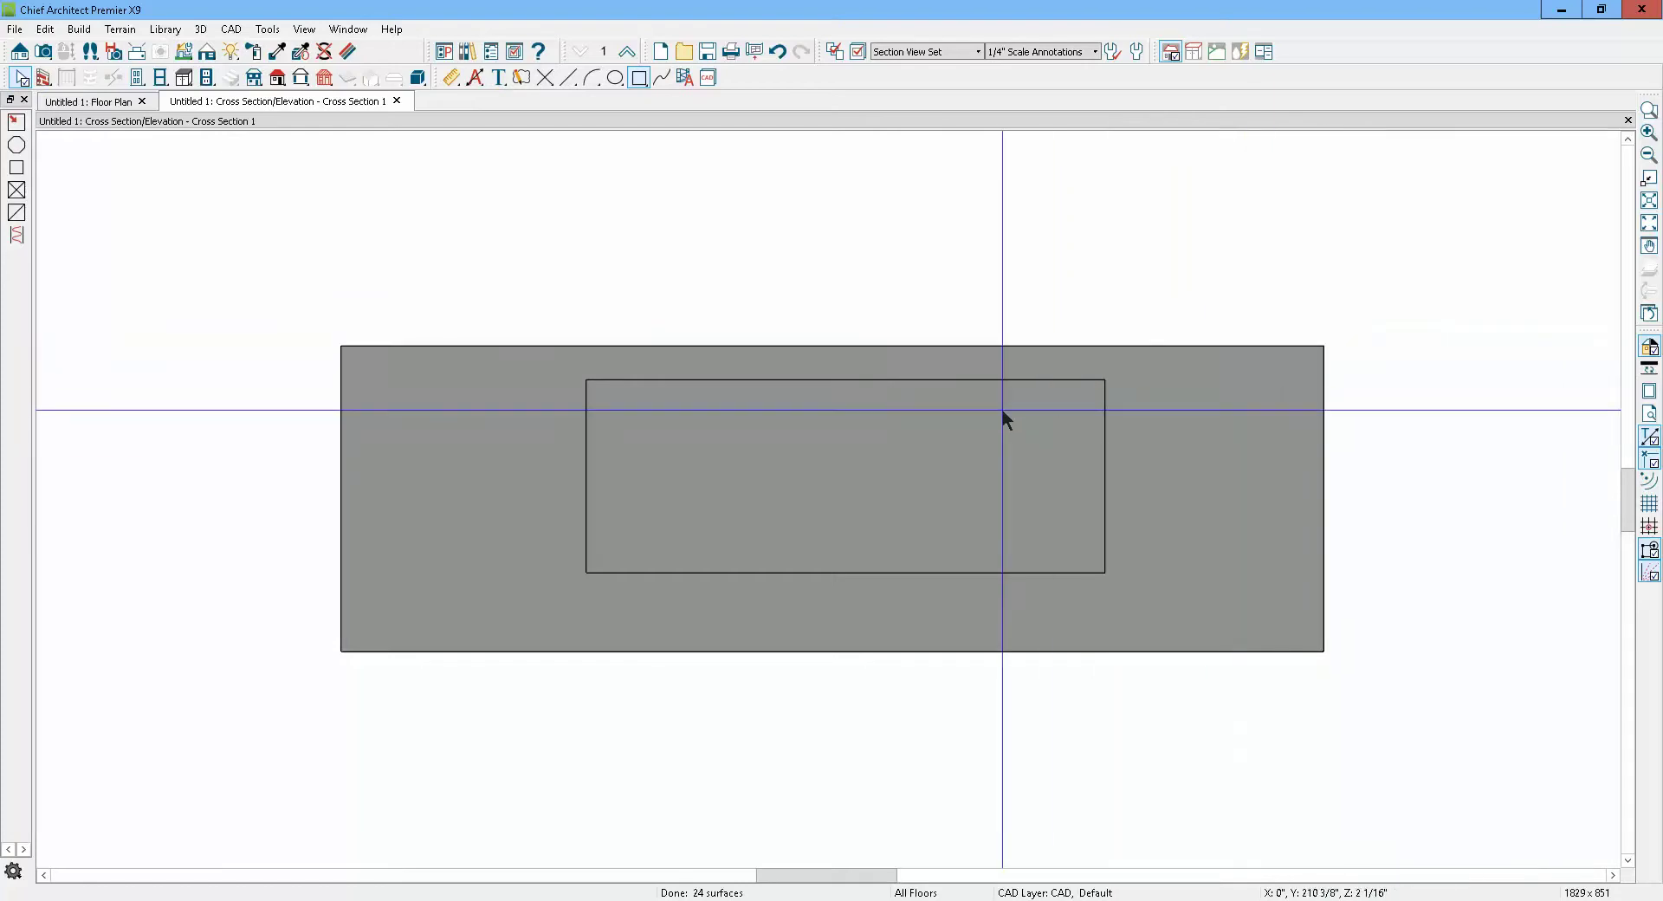
pyautogui.click(1015, 380)
pyautogui.doubleClick(1015, 379)
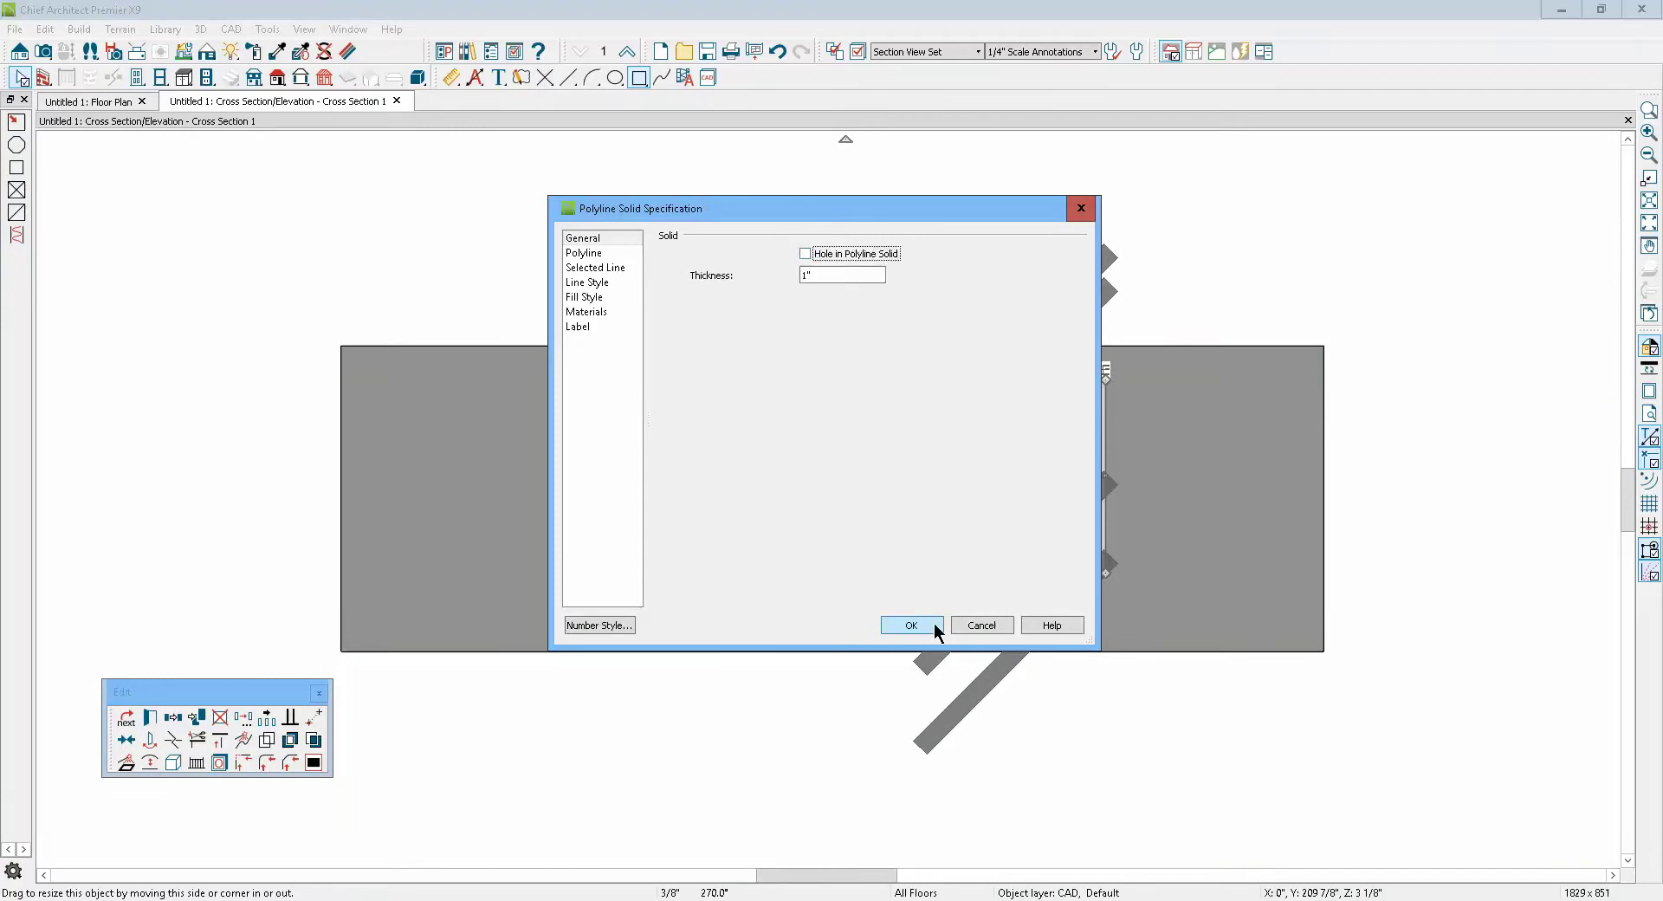
pyautogui.click(1009, 625)
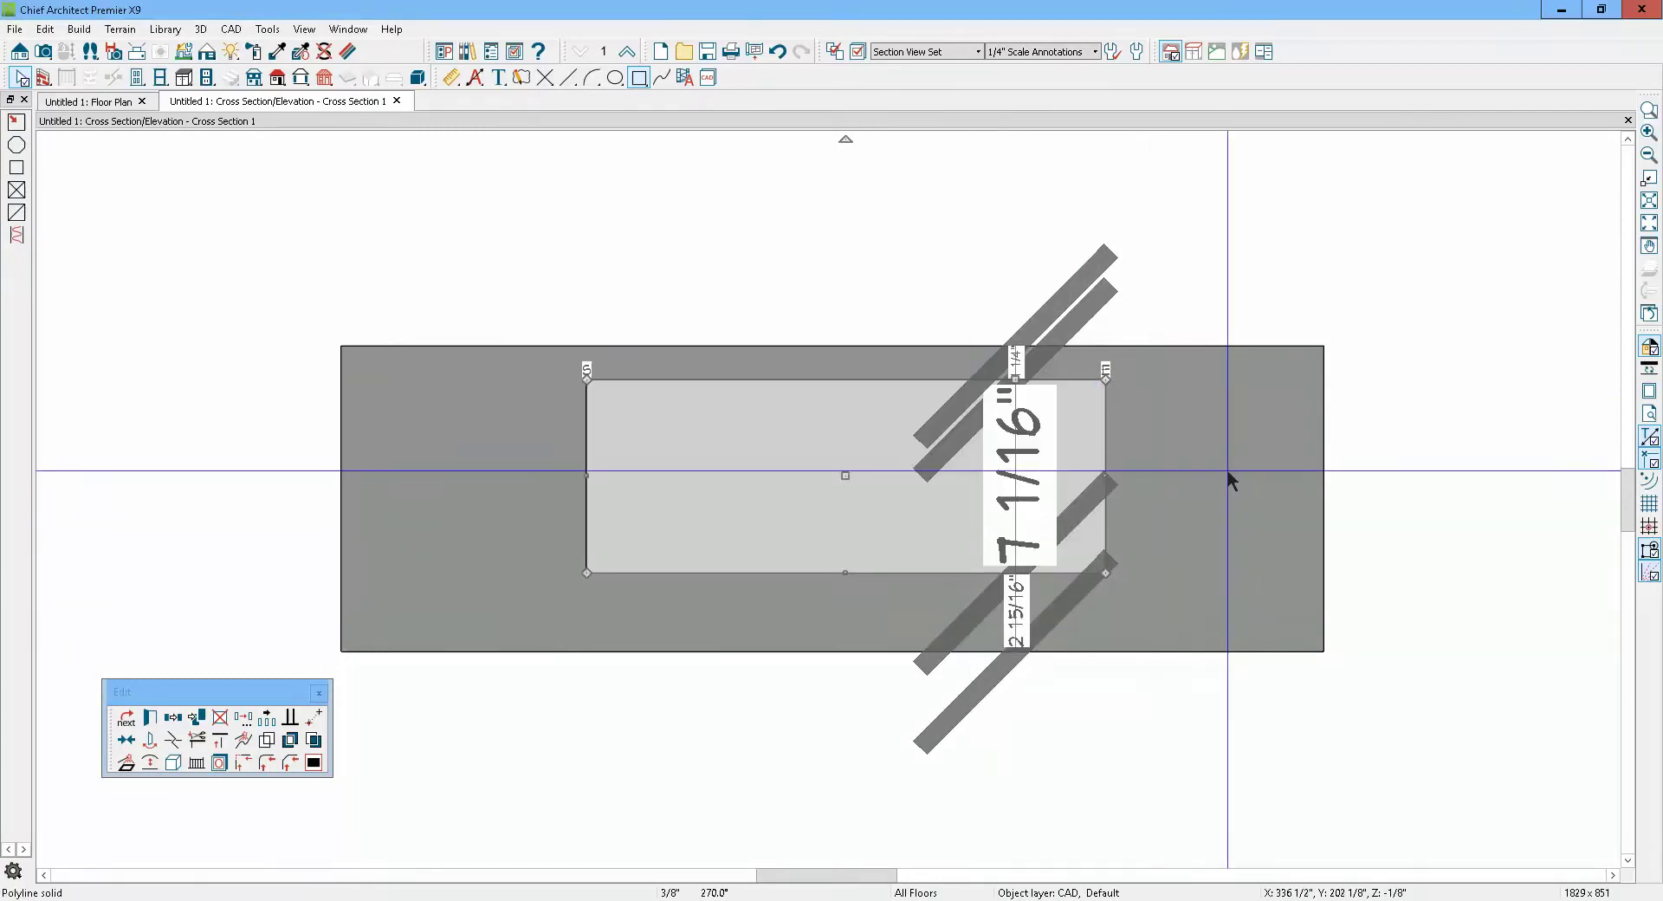
pyautogui.press('Escape')
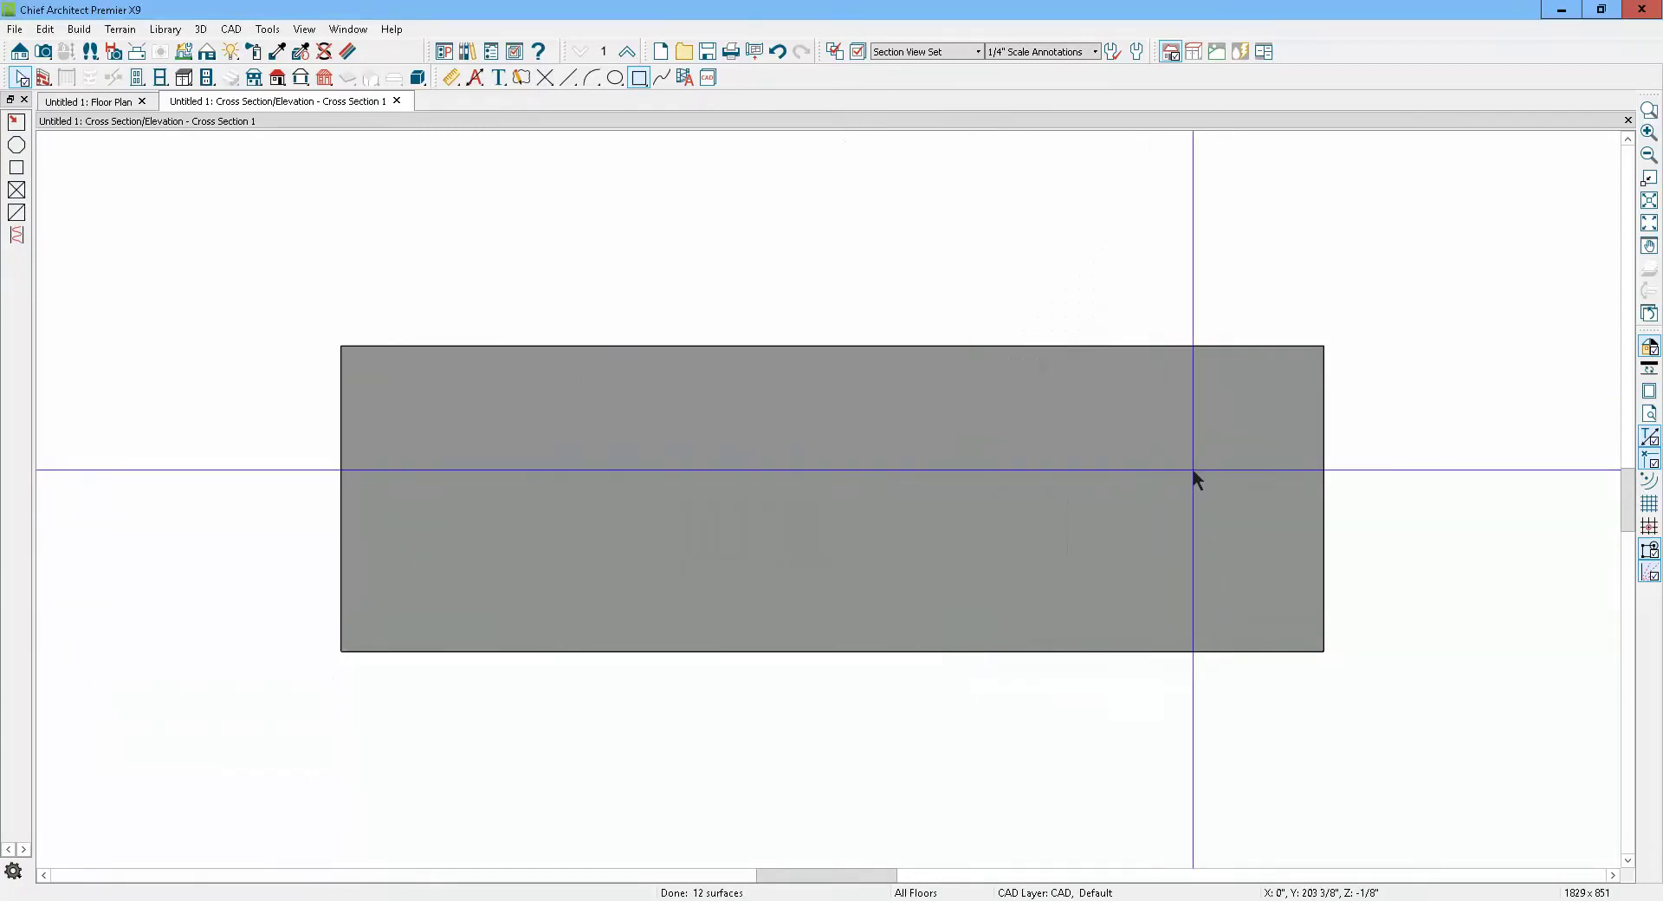
# Deselect the grey polyline solid in Cross Section 1 and go back to the floor plan
pyautogui.click(610, 349)
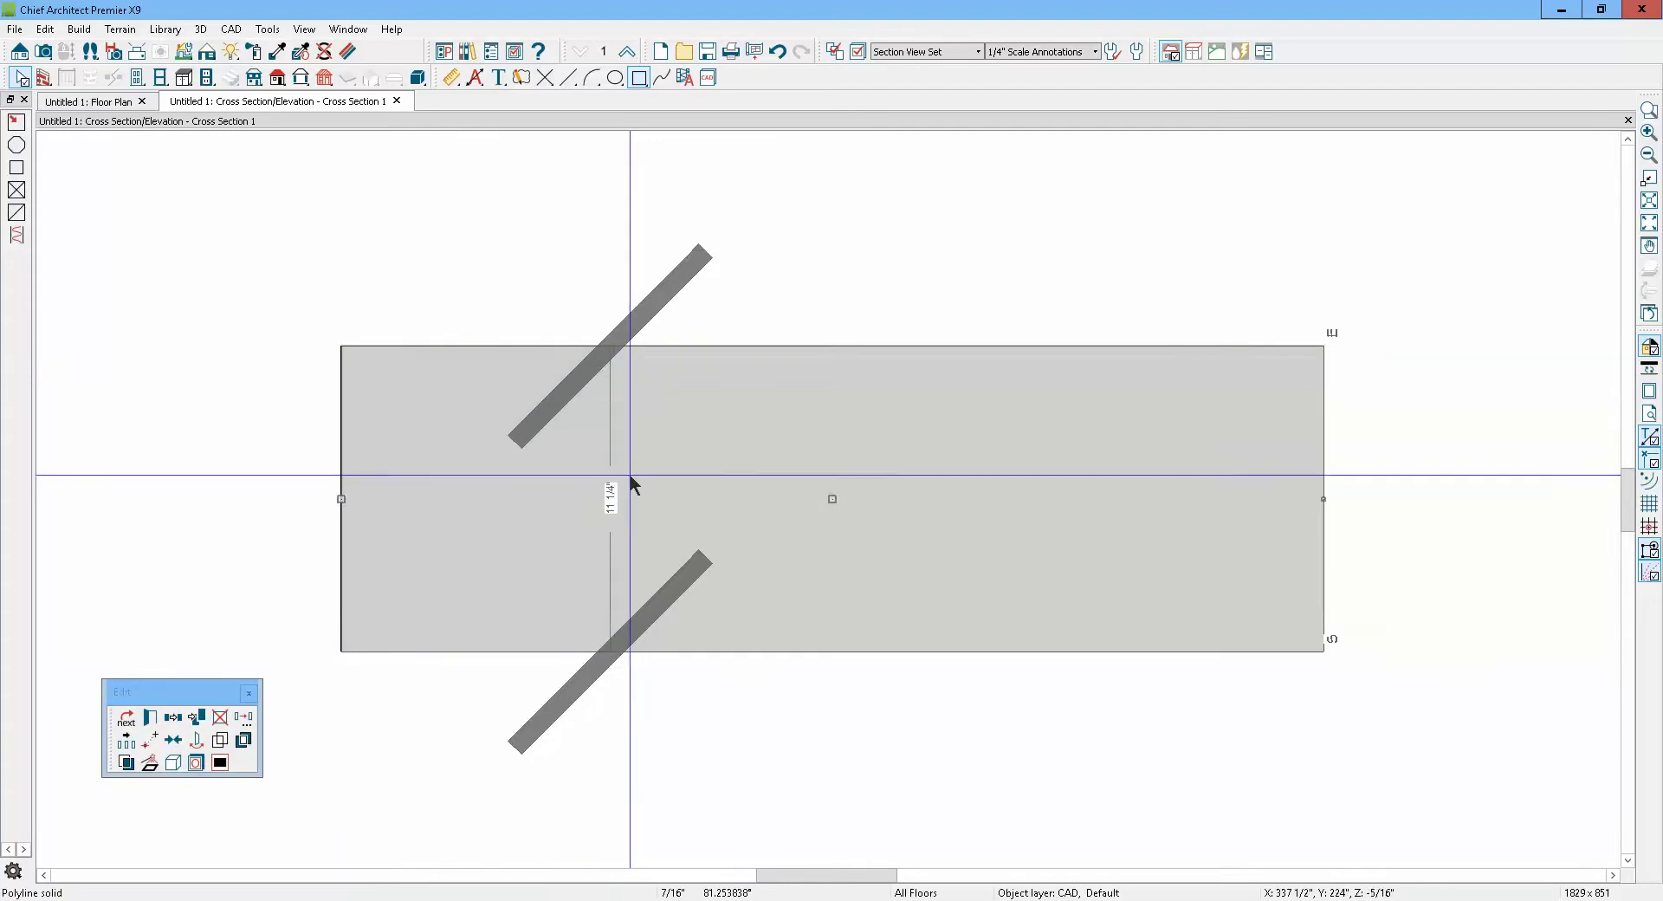
pyautogui.scroll(4, 610, 502)
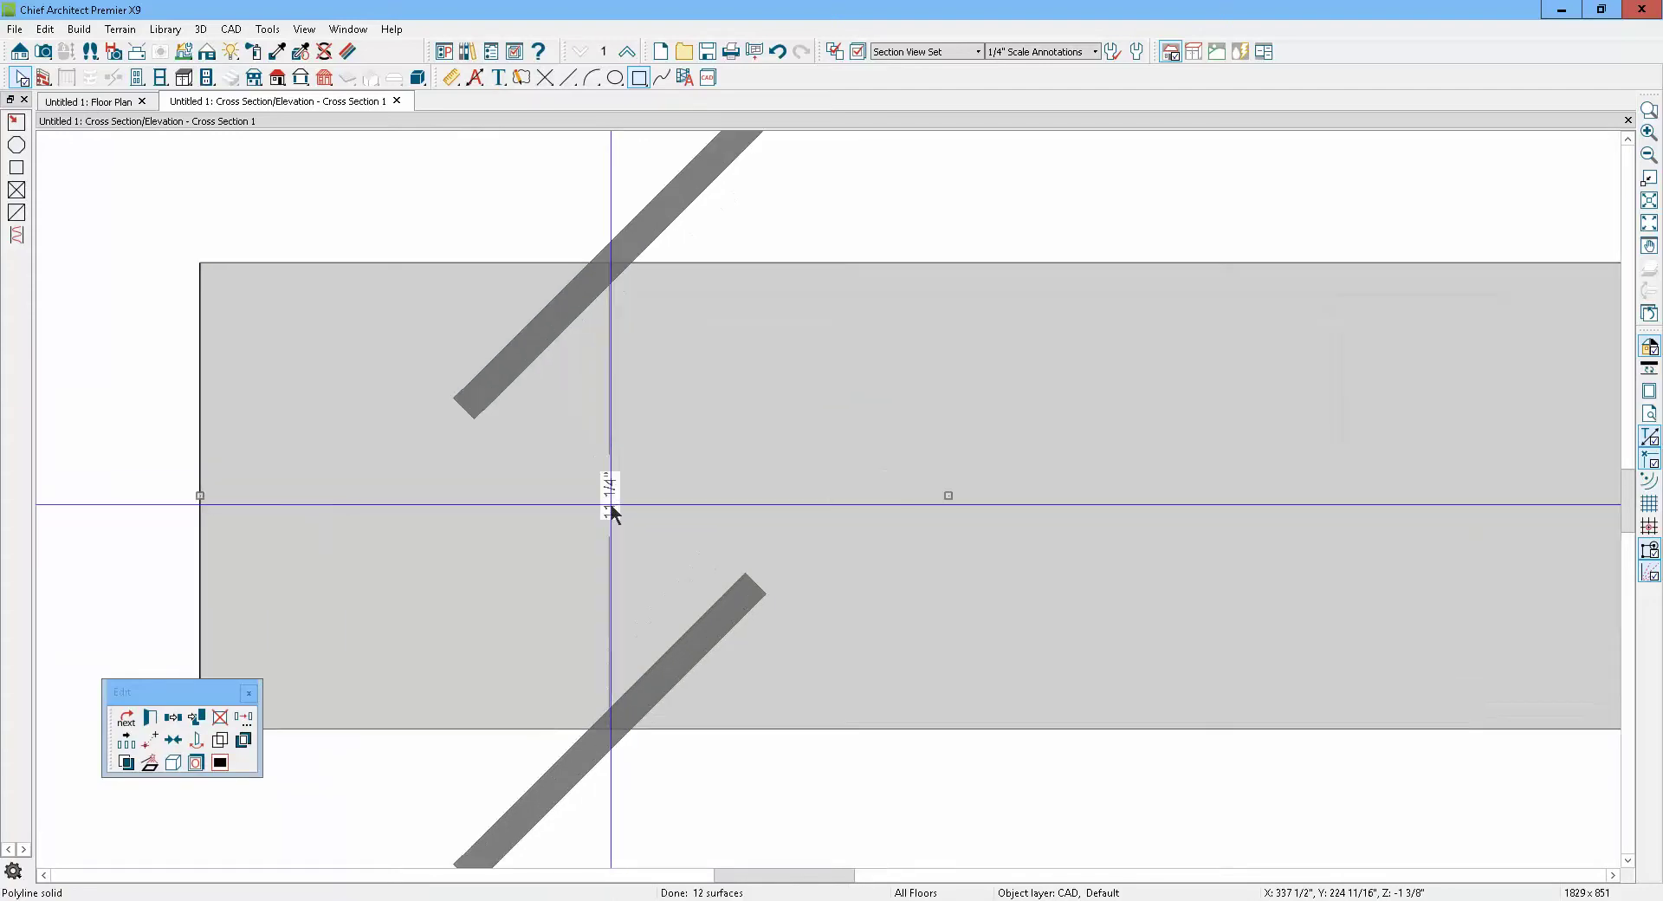
pyautogui.scroll(3, 611, 512)
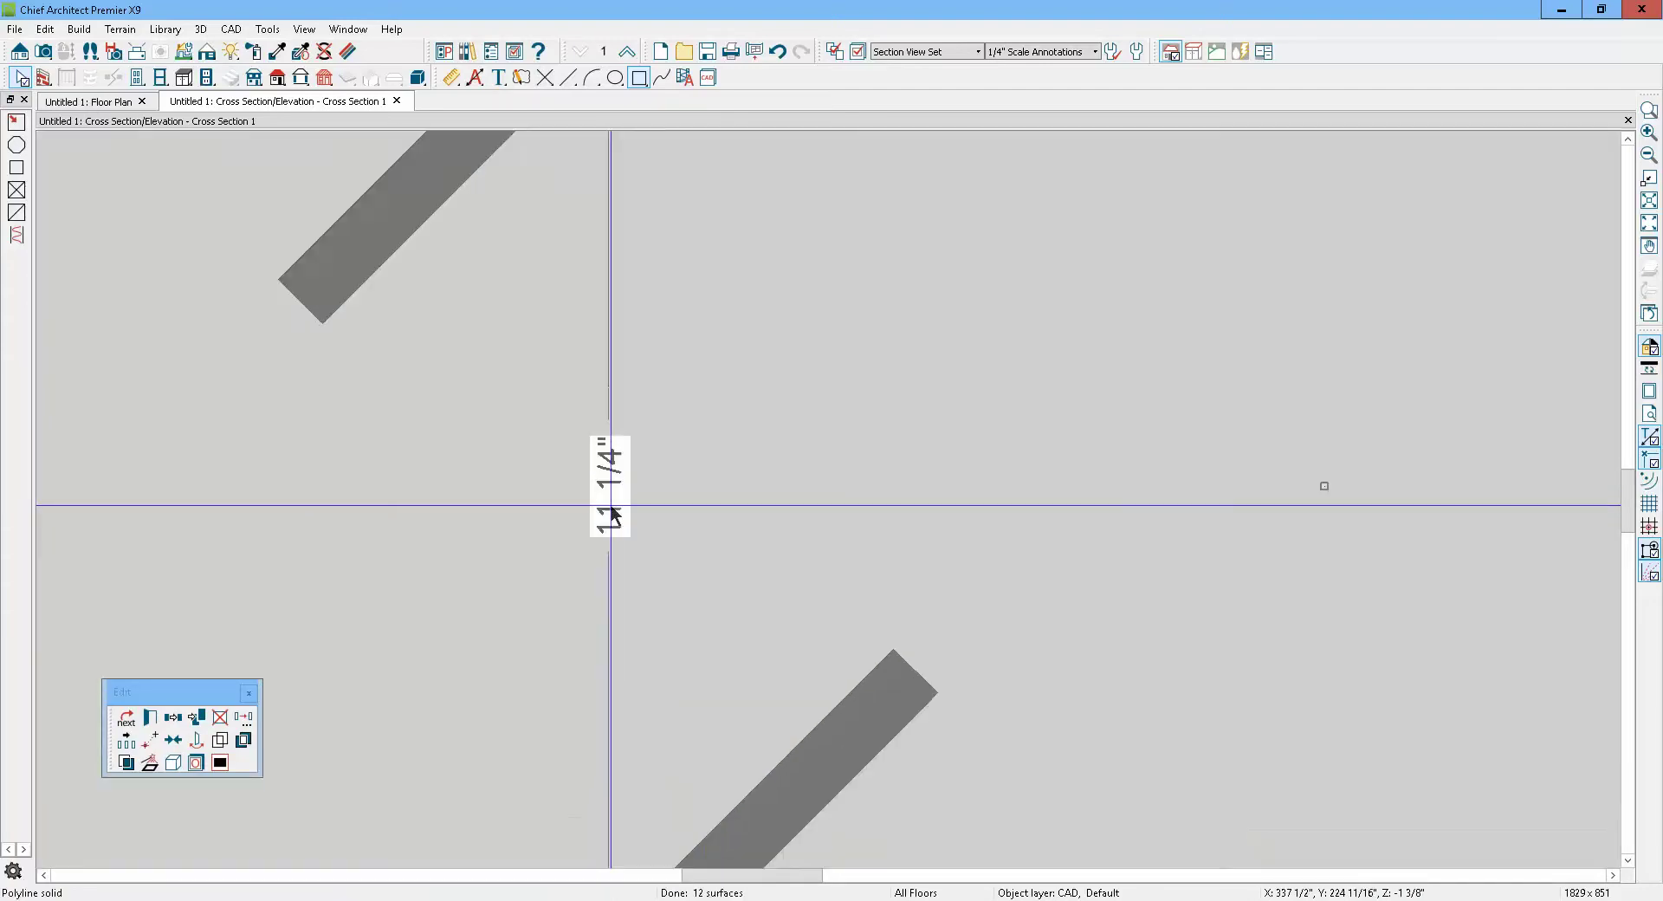
pyautogui.scroll(2, 596, 372)
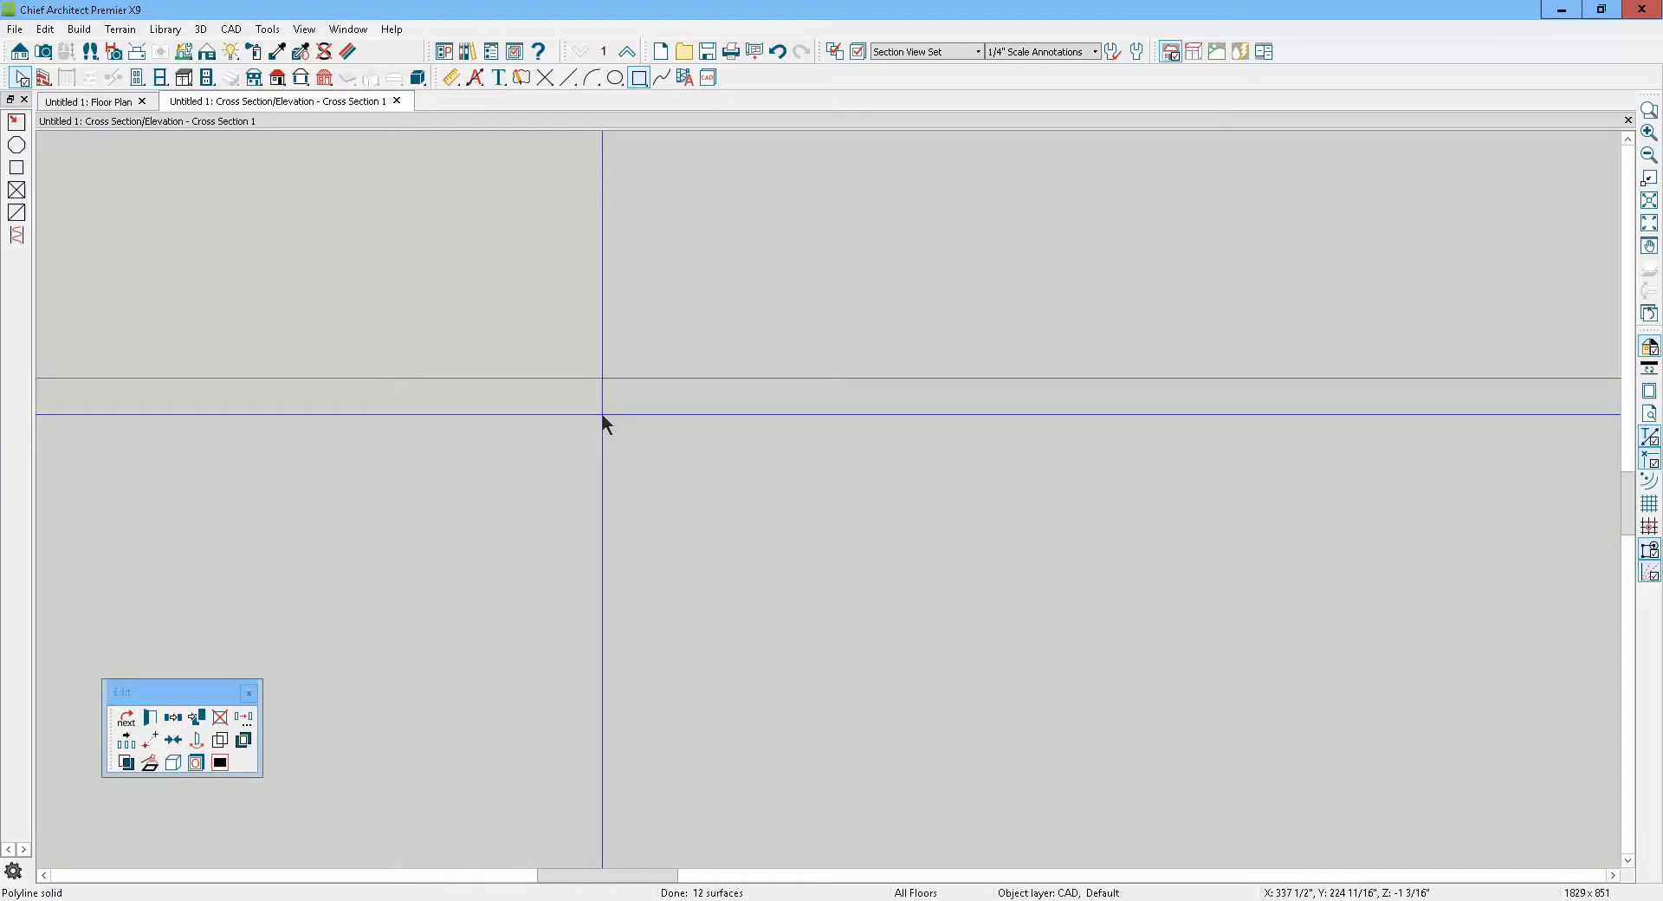
pyautogui.scroll(-3, 605, 425)
pyautogui.scroll(2, 589, 330)
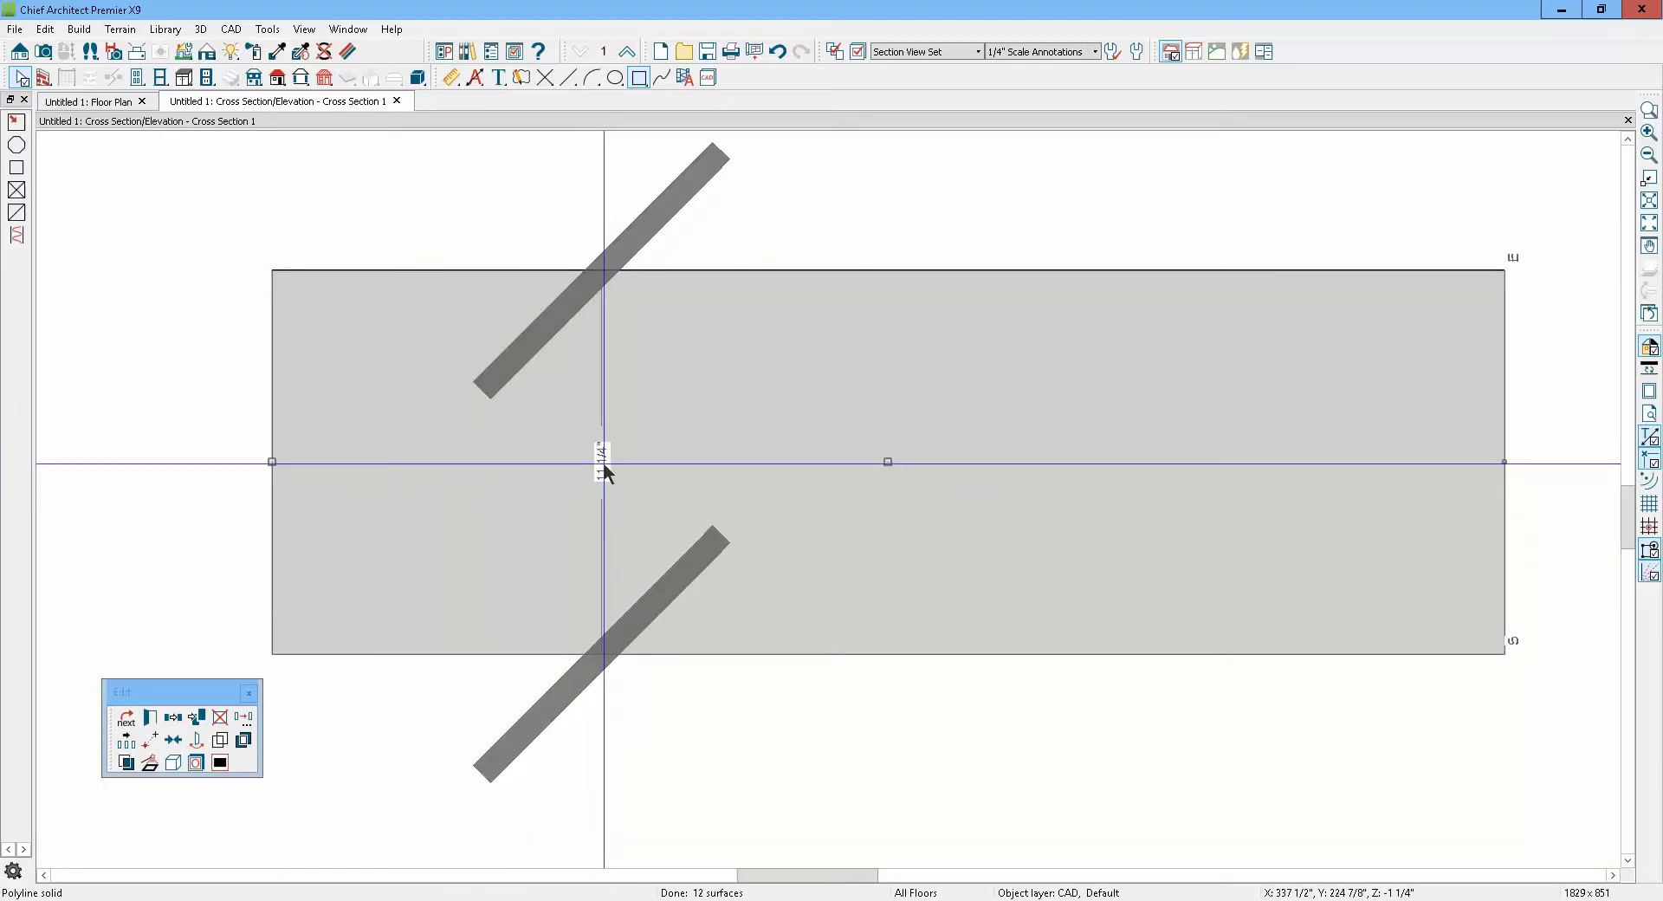
pyautogui.scroll(1, 603, 469)
pyautogui.scroll(2, 600, 475)
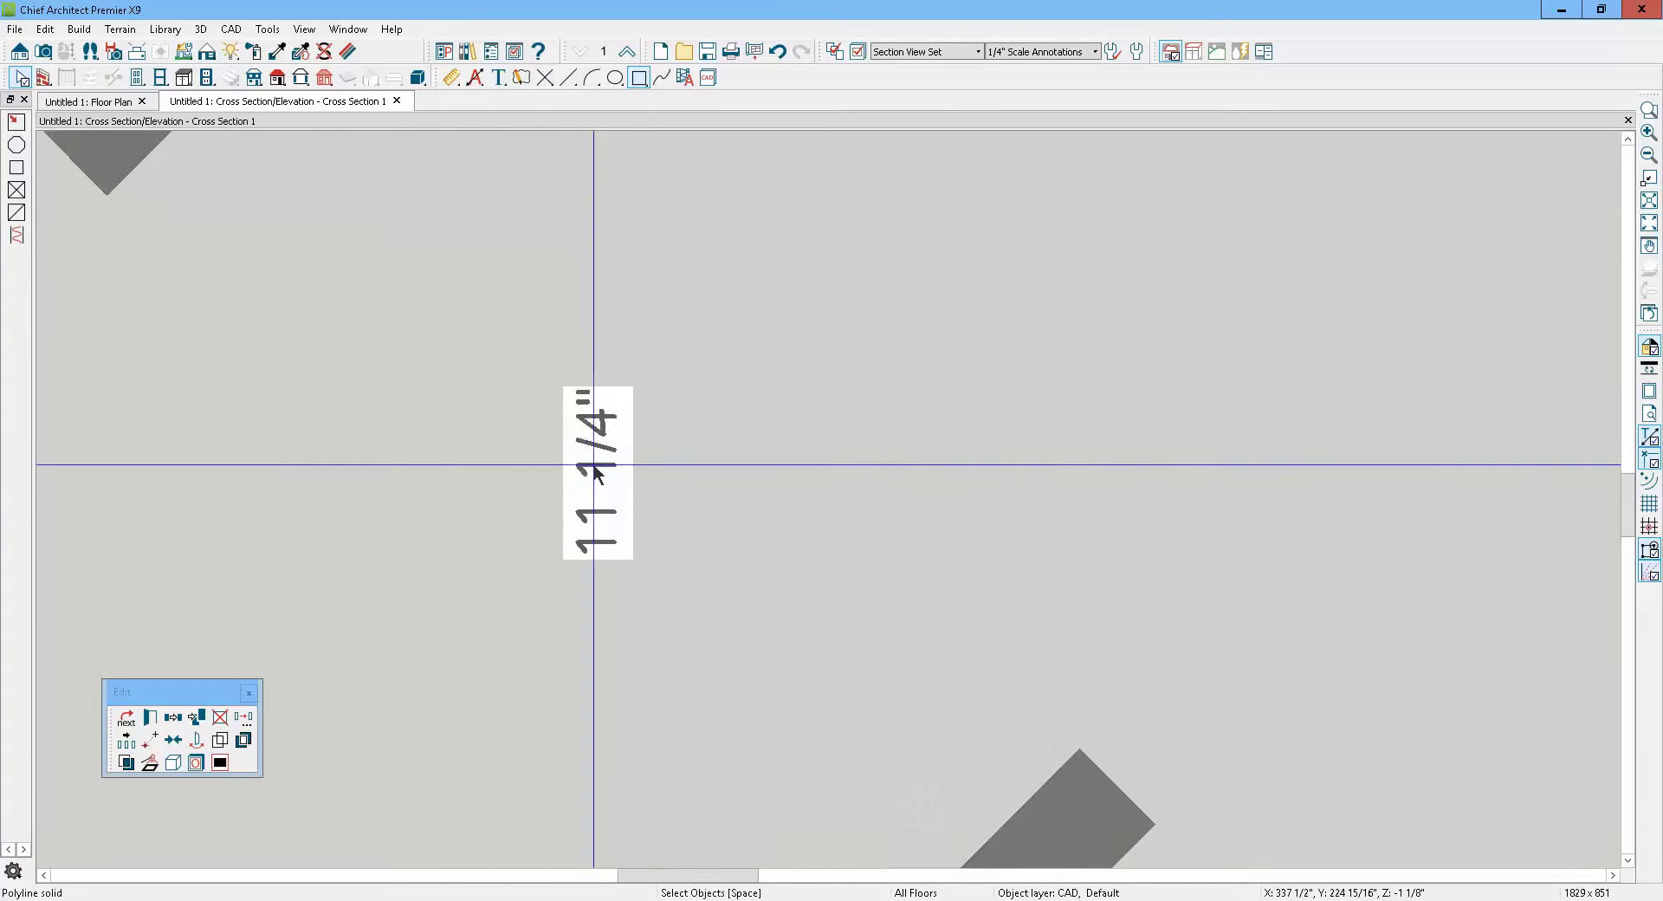
pyautogui.scroll(-1, 589, 475)
pyautogui.scroll(-2, 589, 475)
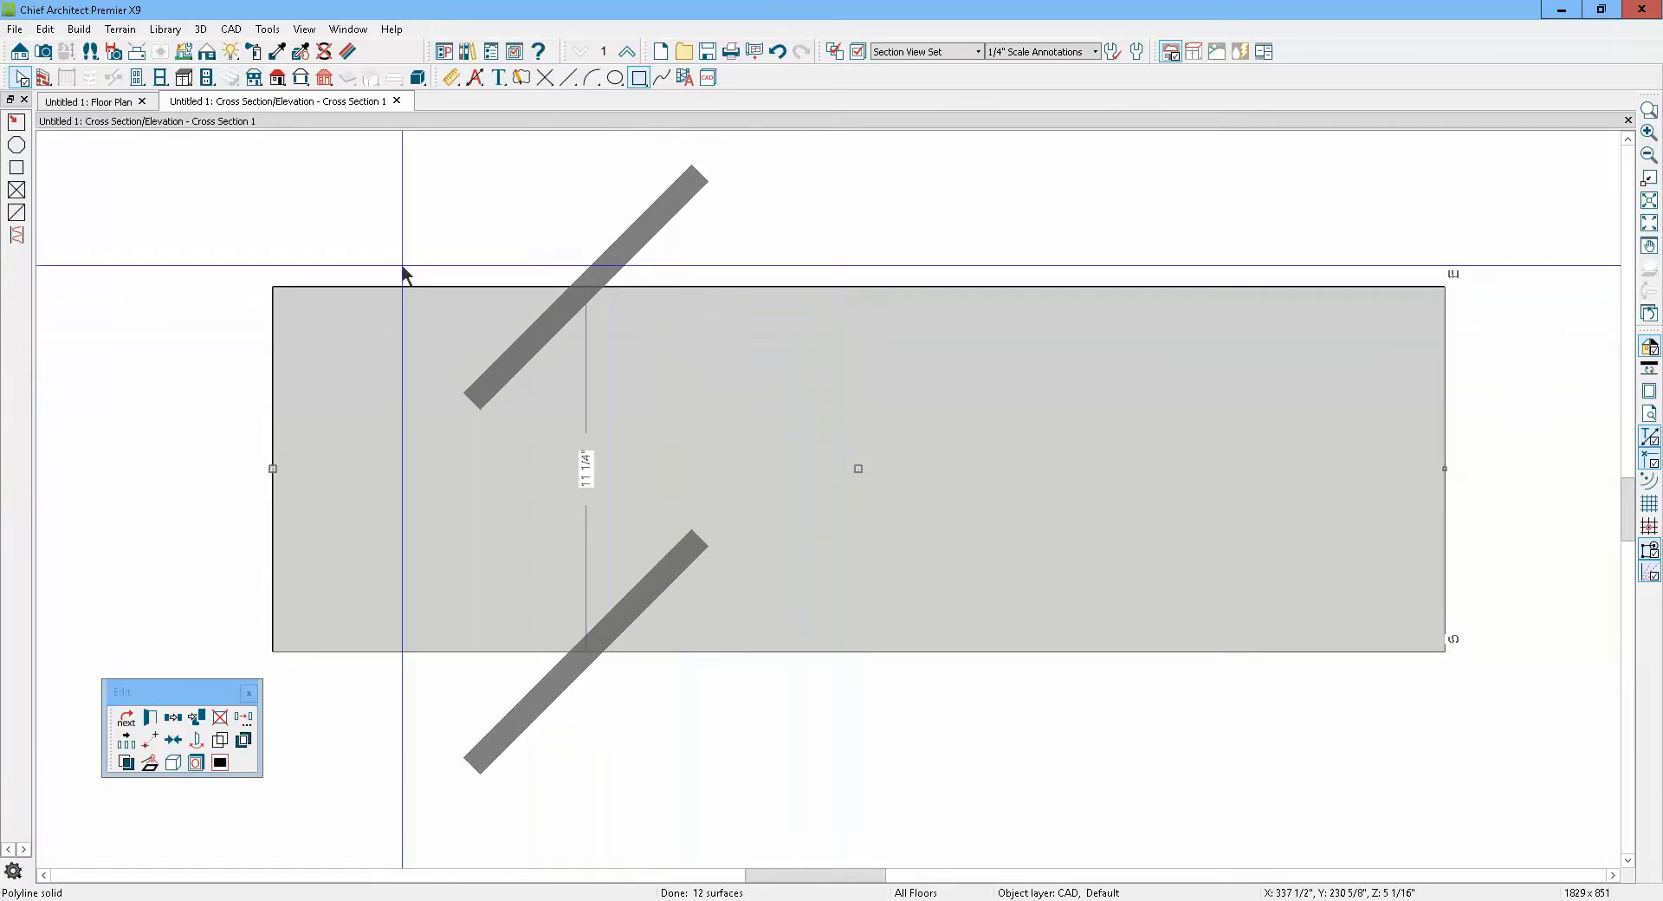
pyautogui.click(408, 290)
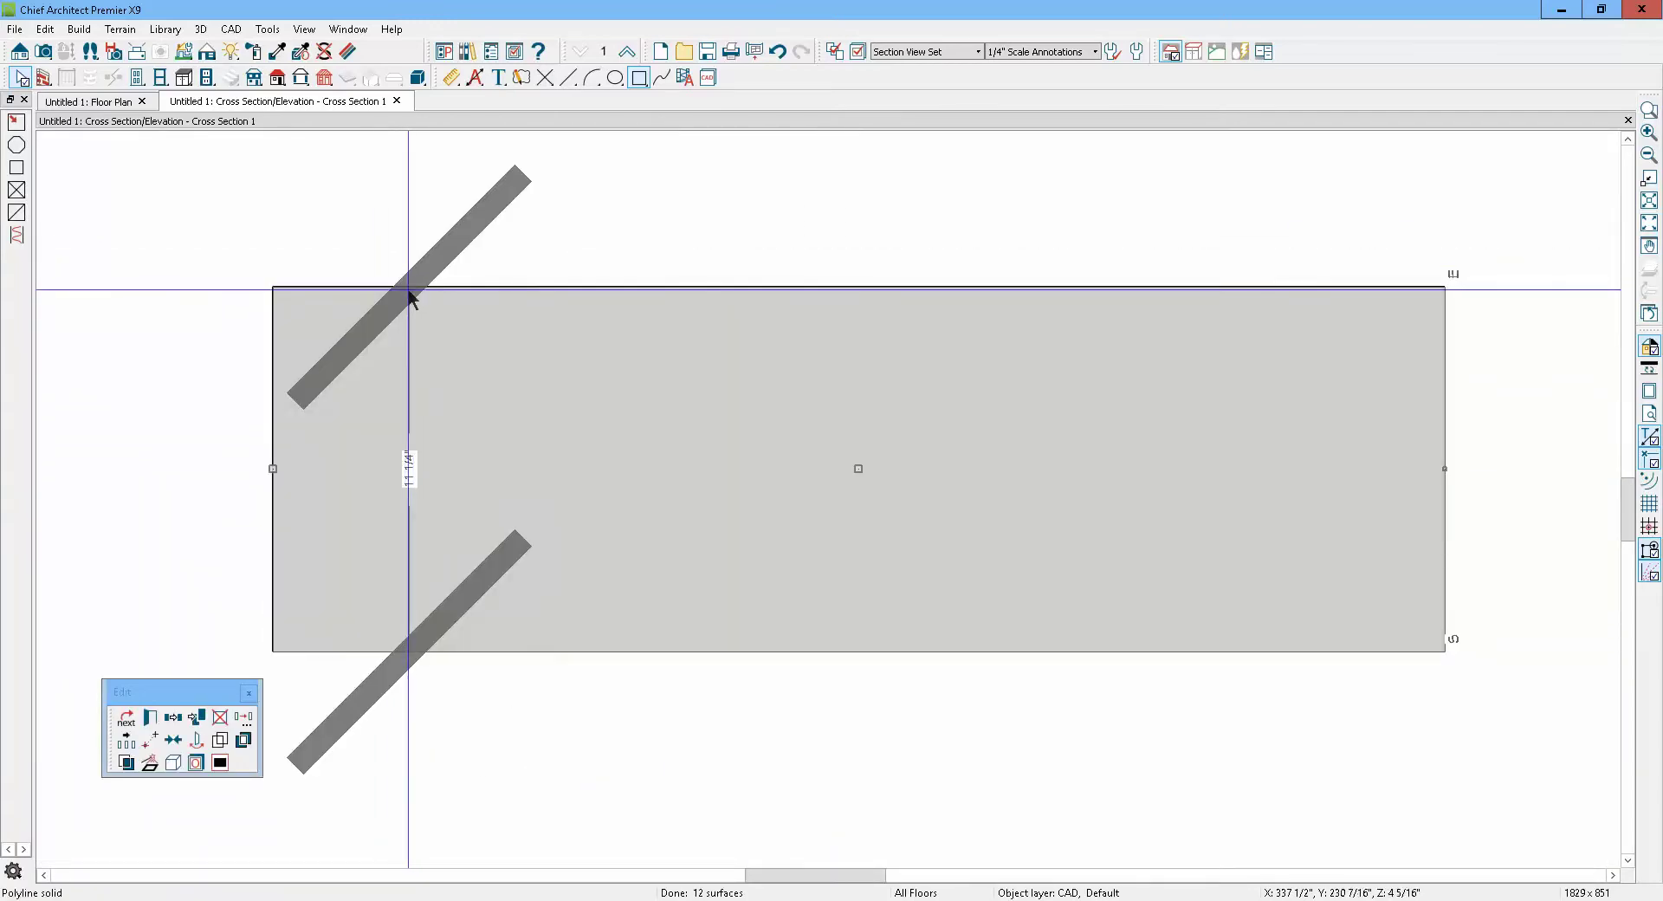
pyautogui.click(909, 292)
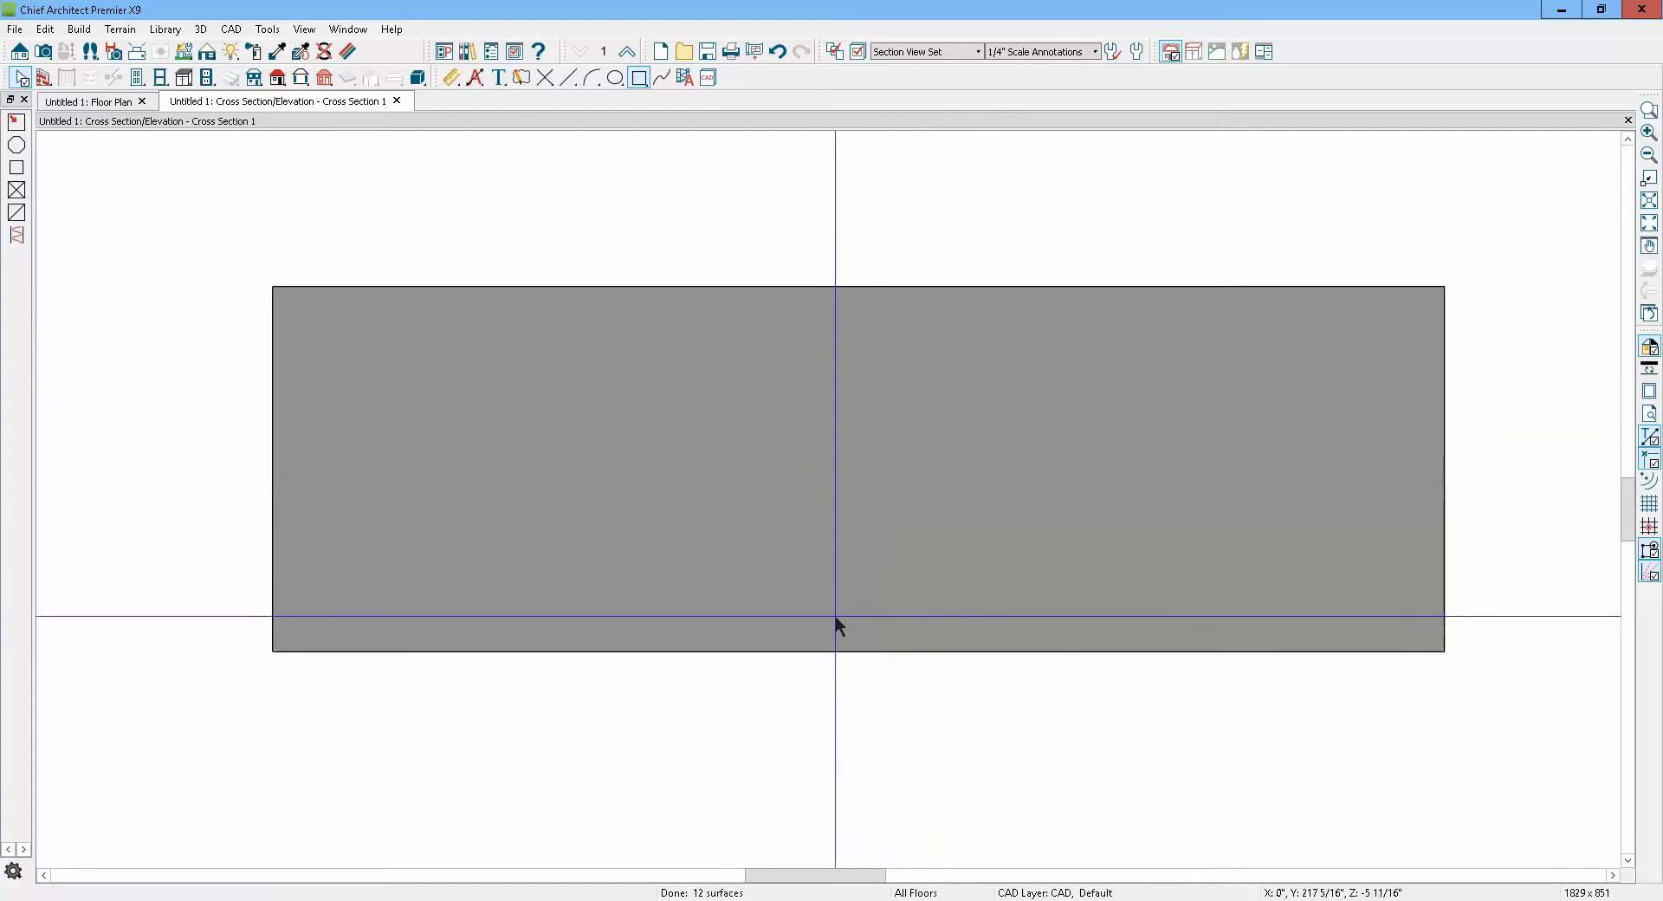
pyautogui.hotkey('ctrl', 'Tab')
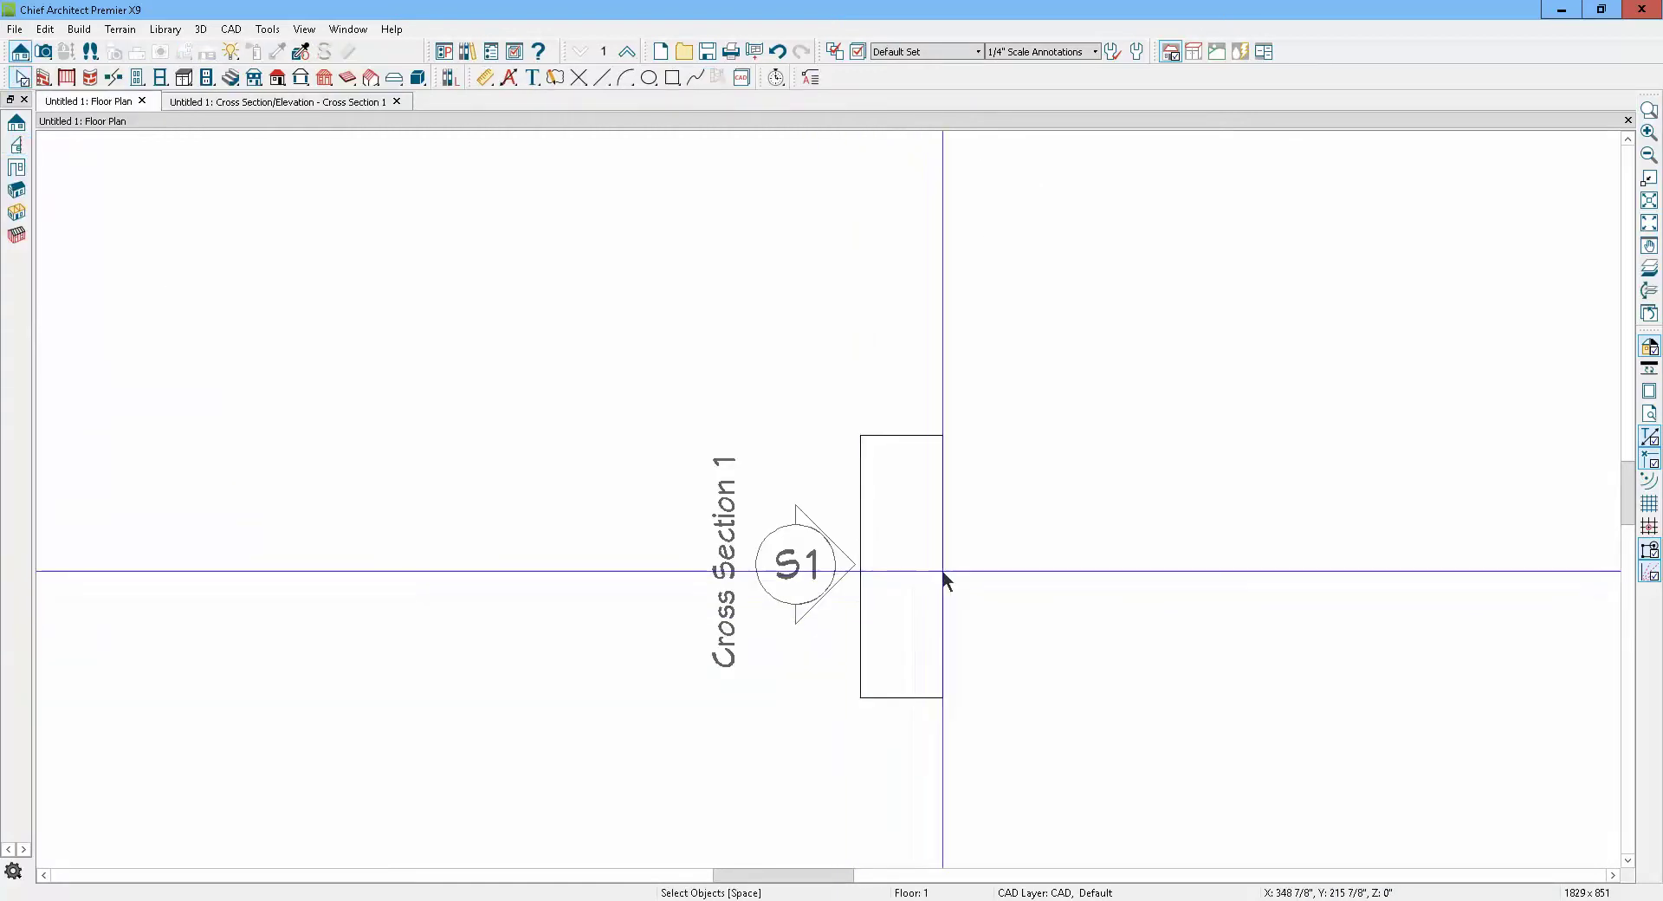
# Narrow the plan box to a strip, set its width to 24 inches, and return to the section
pyautogui.click(942, 569)
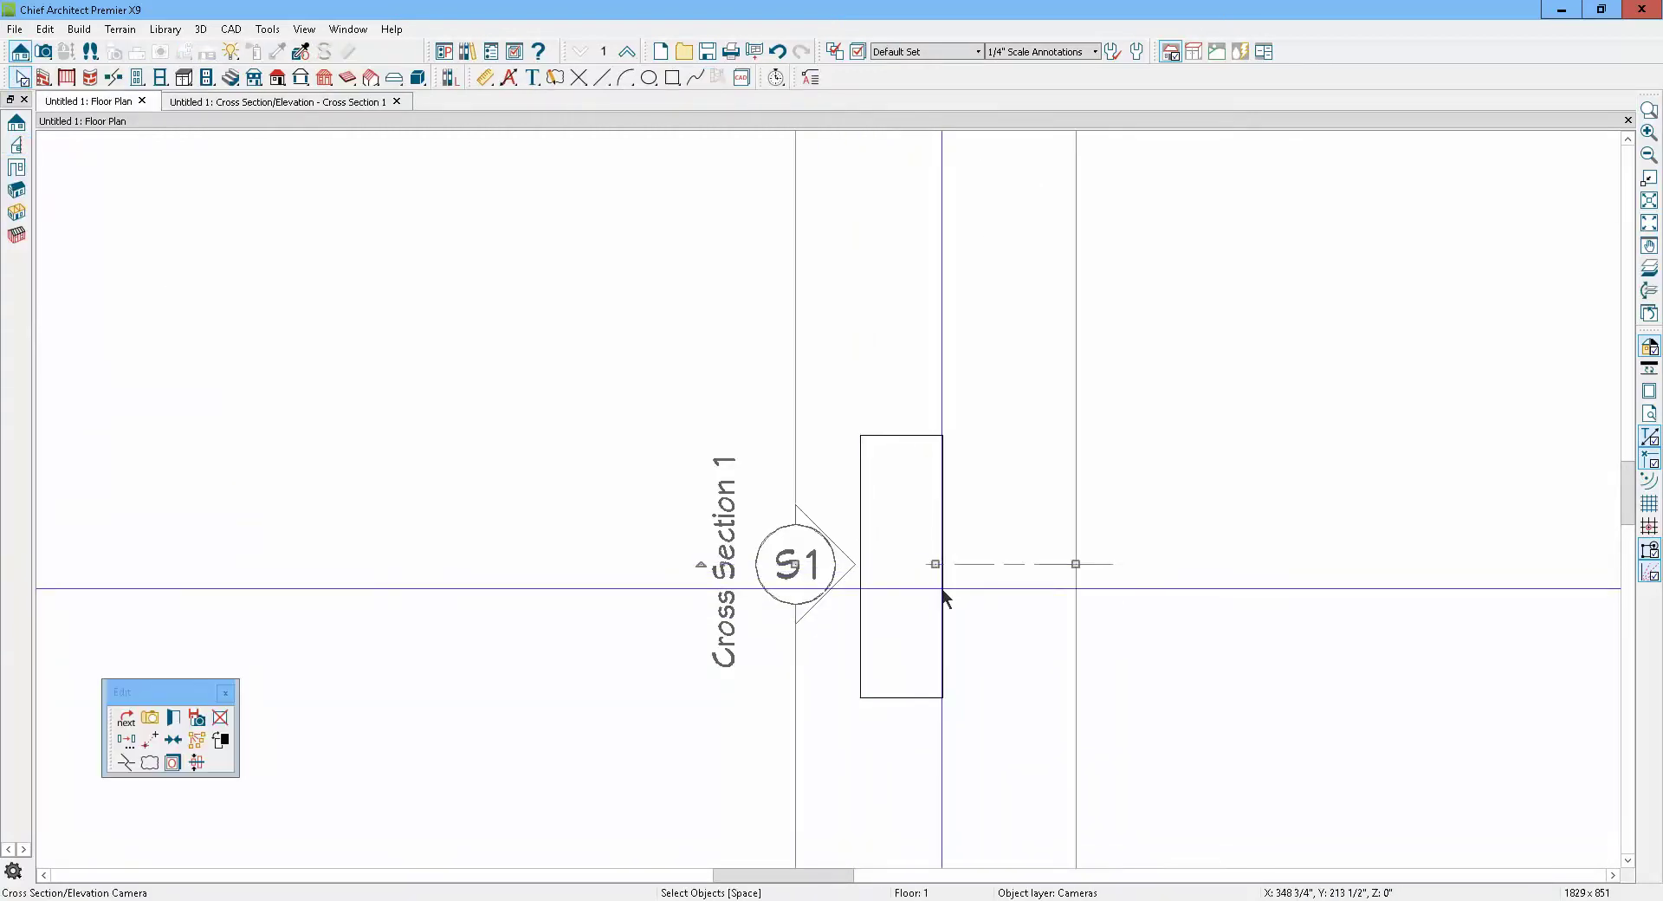
pyautogui.scroll(1, 892, 698)
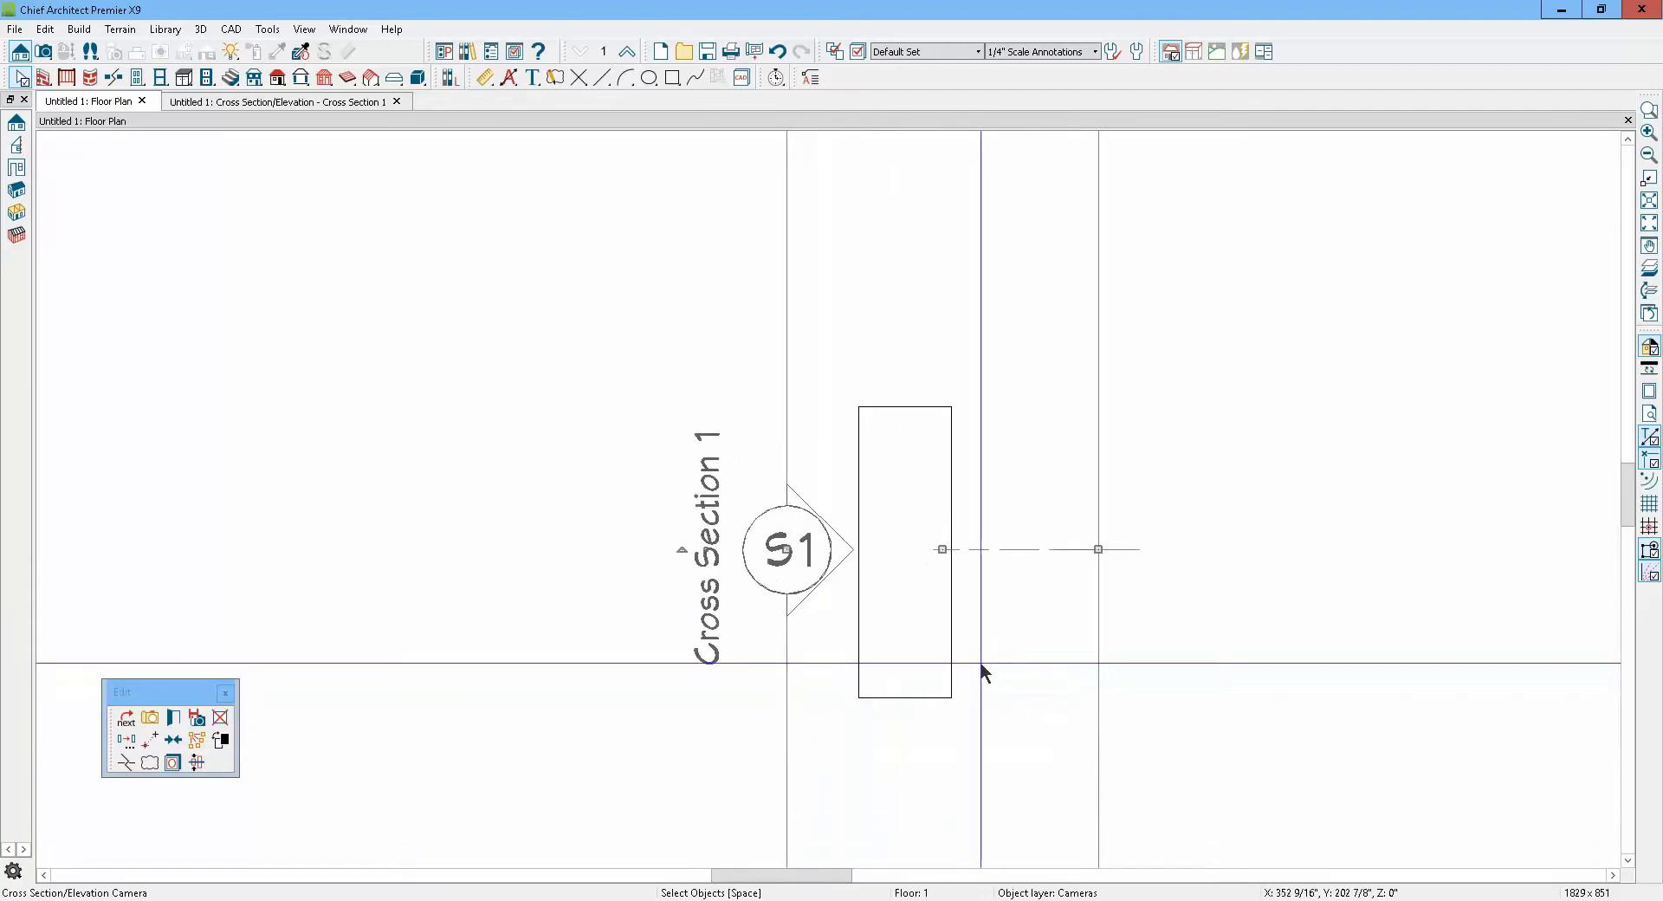
pyautogui.click(950, 656)
pyautogui.moveTo(949, 656); pyautogui.dragTo(870, 610)
pyautogui.scroll(6, 873, 549)
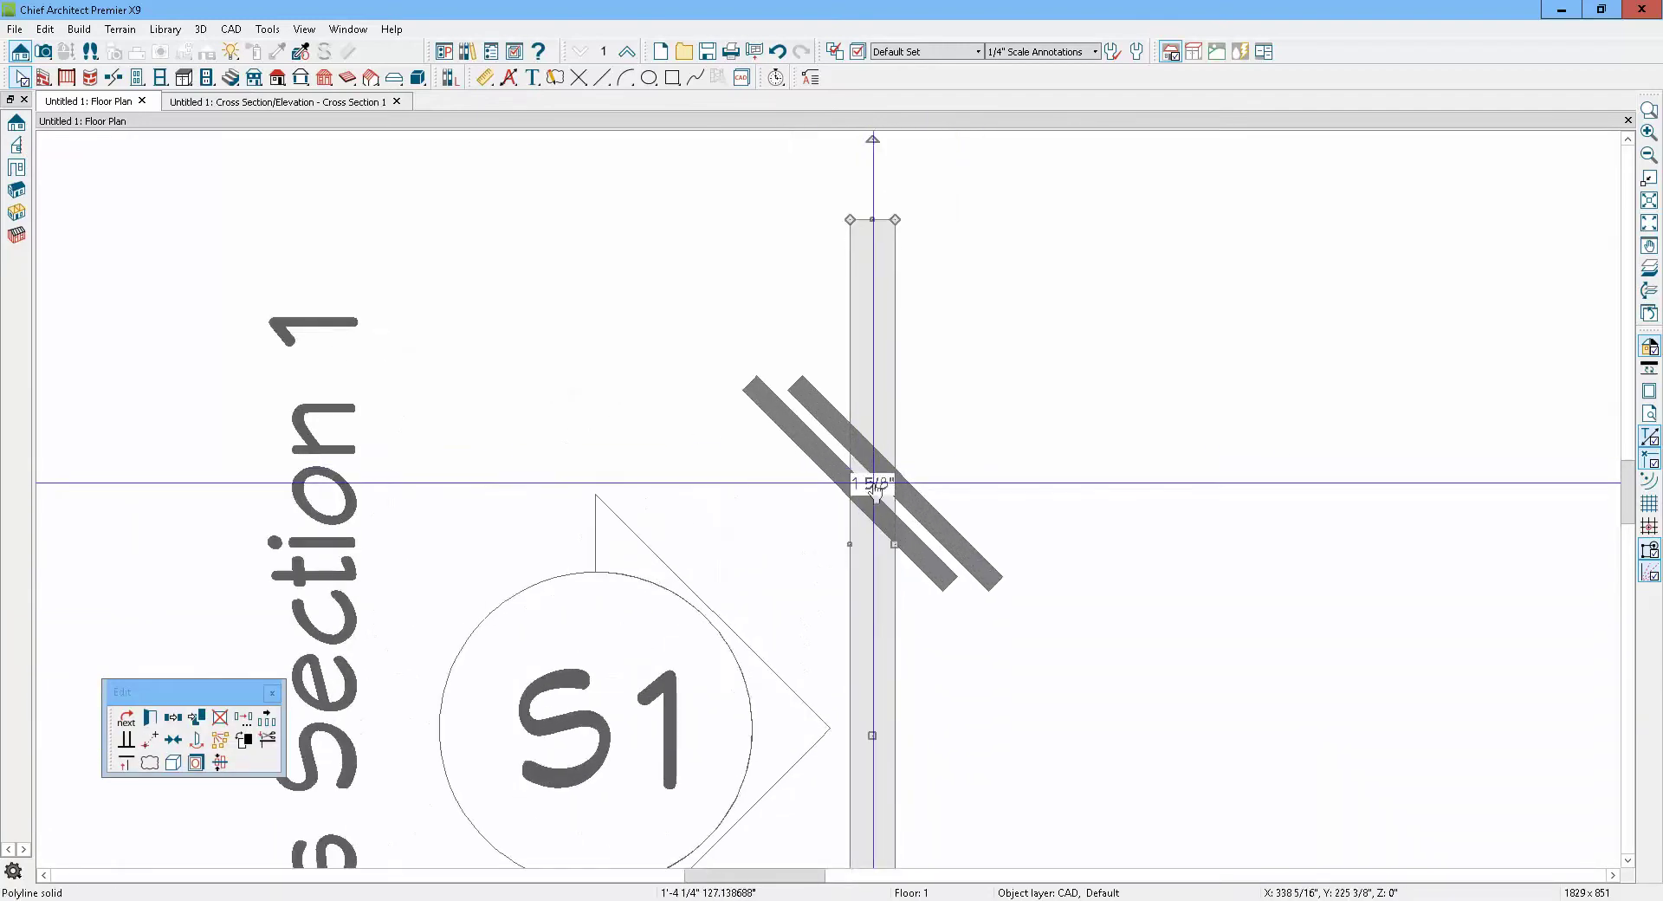
pyautogui.scroll(1, 875, 489)
pyautogui.click(875, 490)
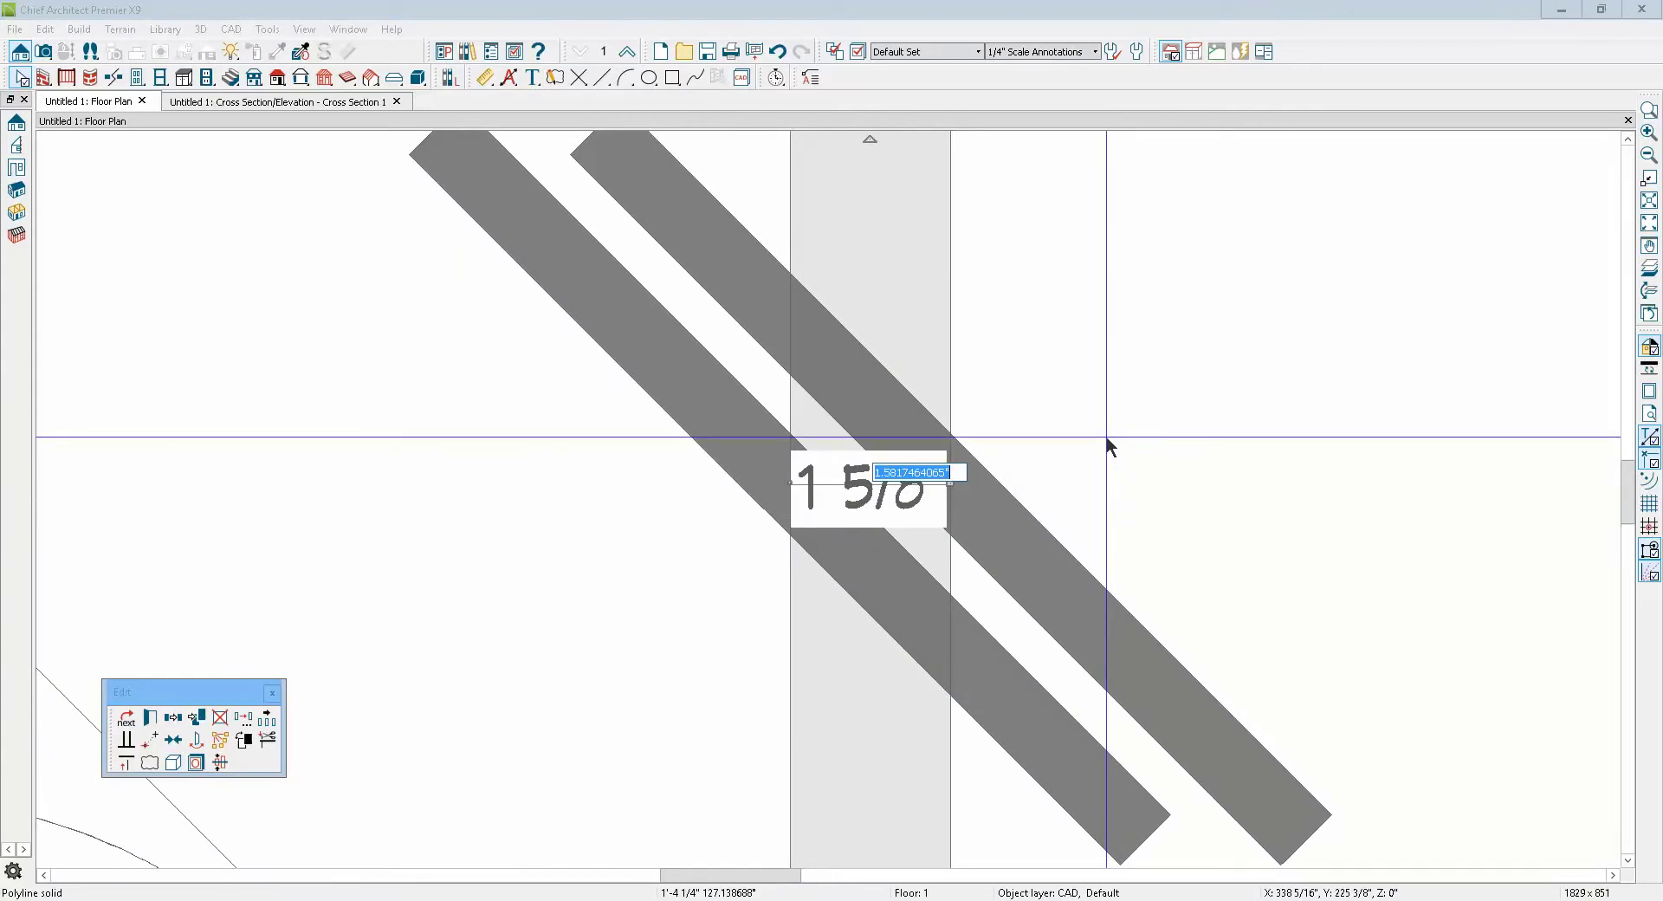
pyautogui.write('24')
pyautogui.press('Return')
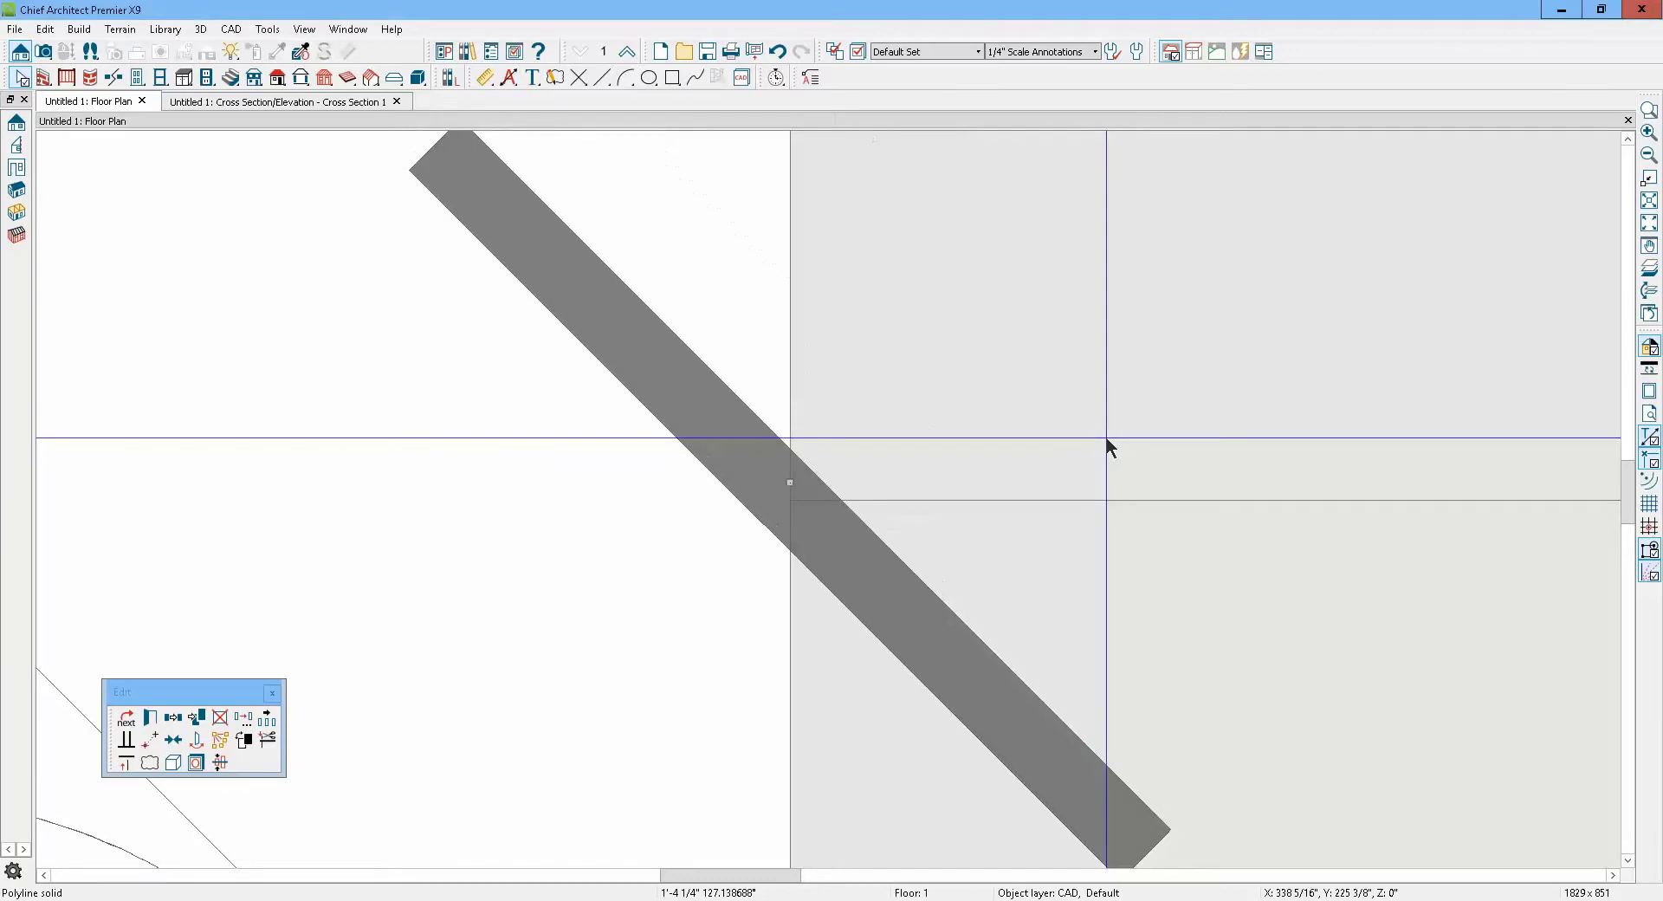
pyautogui.scroll(-1, 1022, 444)
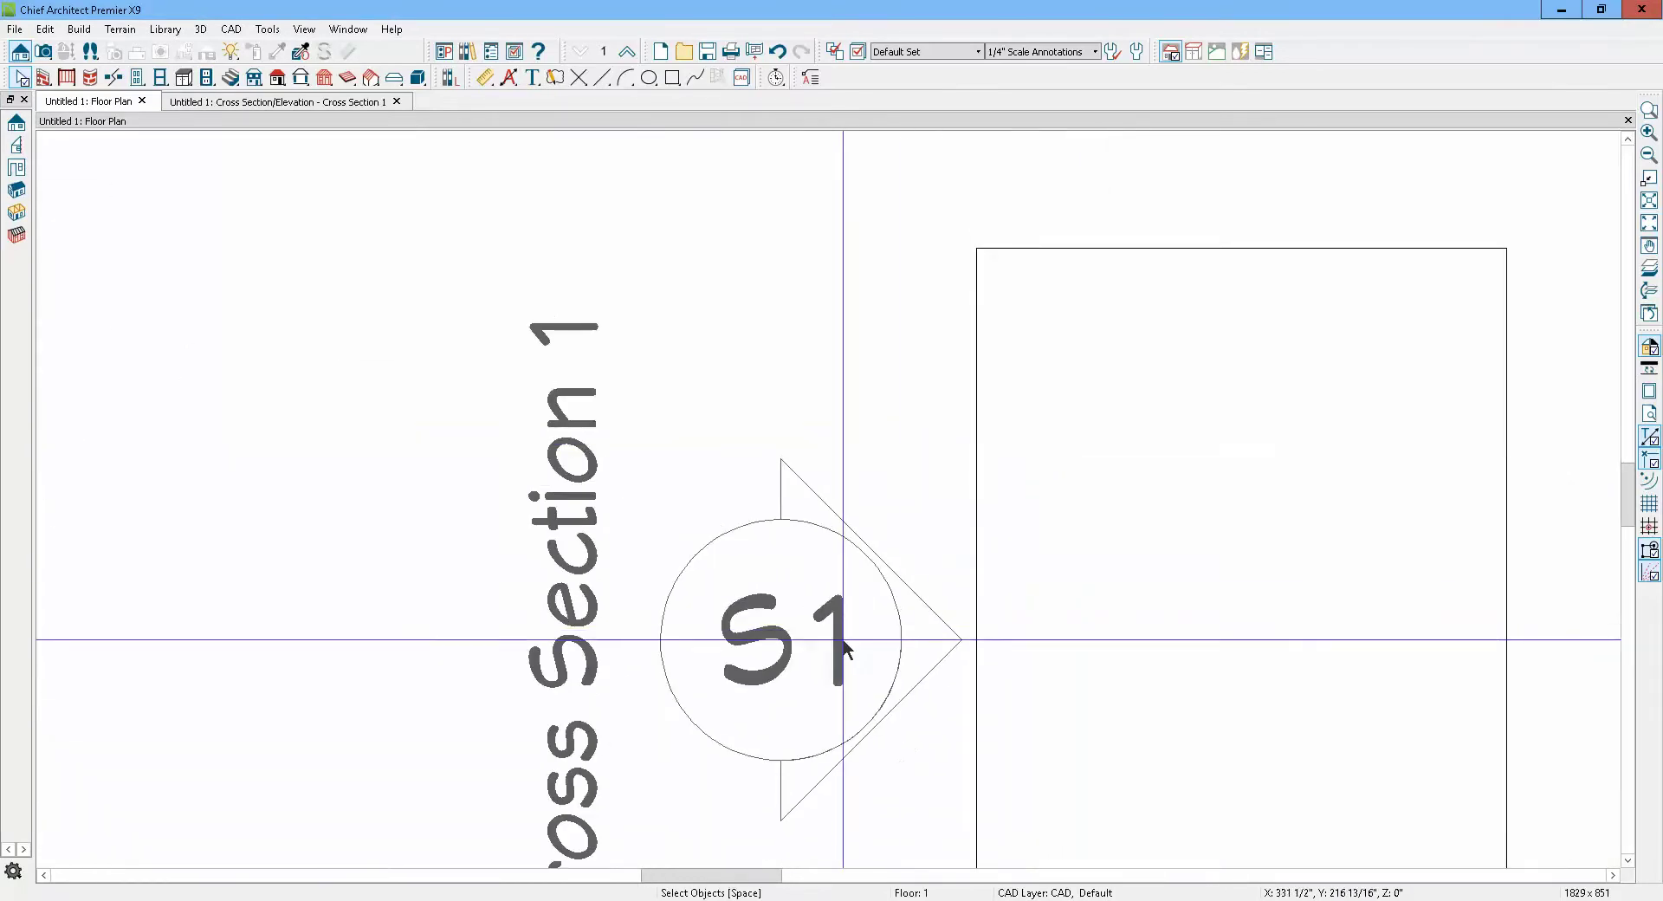
pyautogui.hotkey('ctrl', 'Tab')
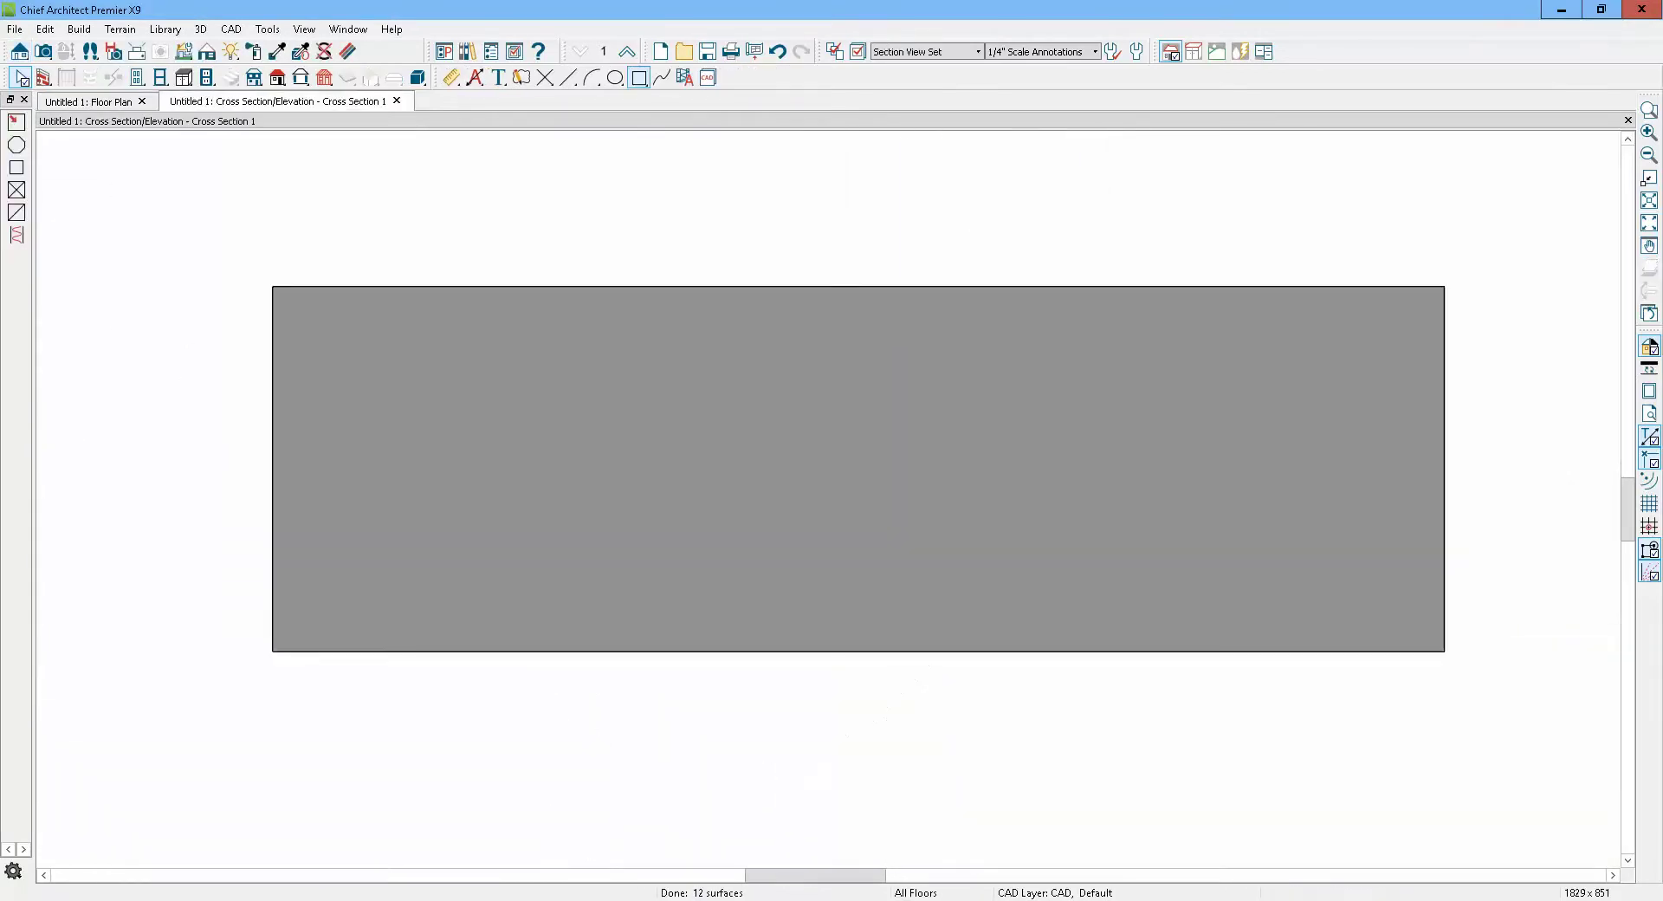
# Give the section's polyline solid a 3/4-inch thickness in Polyline Solid Specification
pyautogui.click(897, 294)
pyautogui.doubleClick(899, 297)
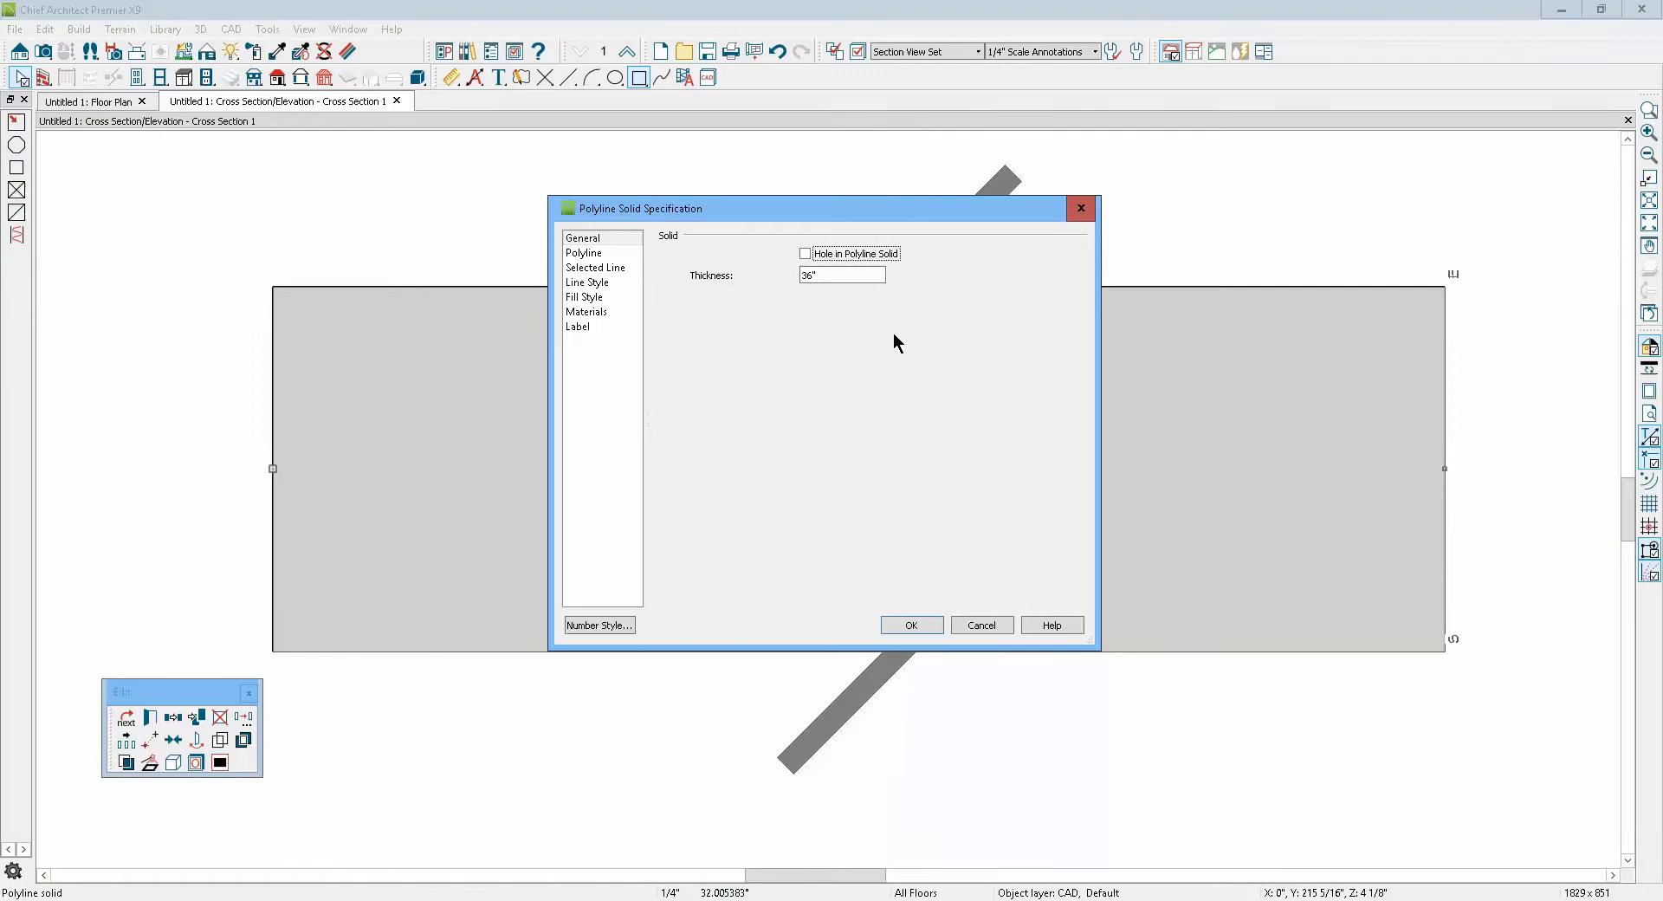
pyautogui.click(984, 622)
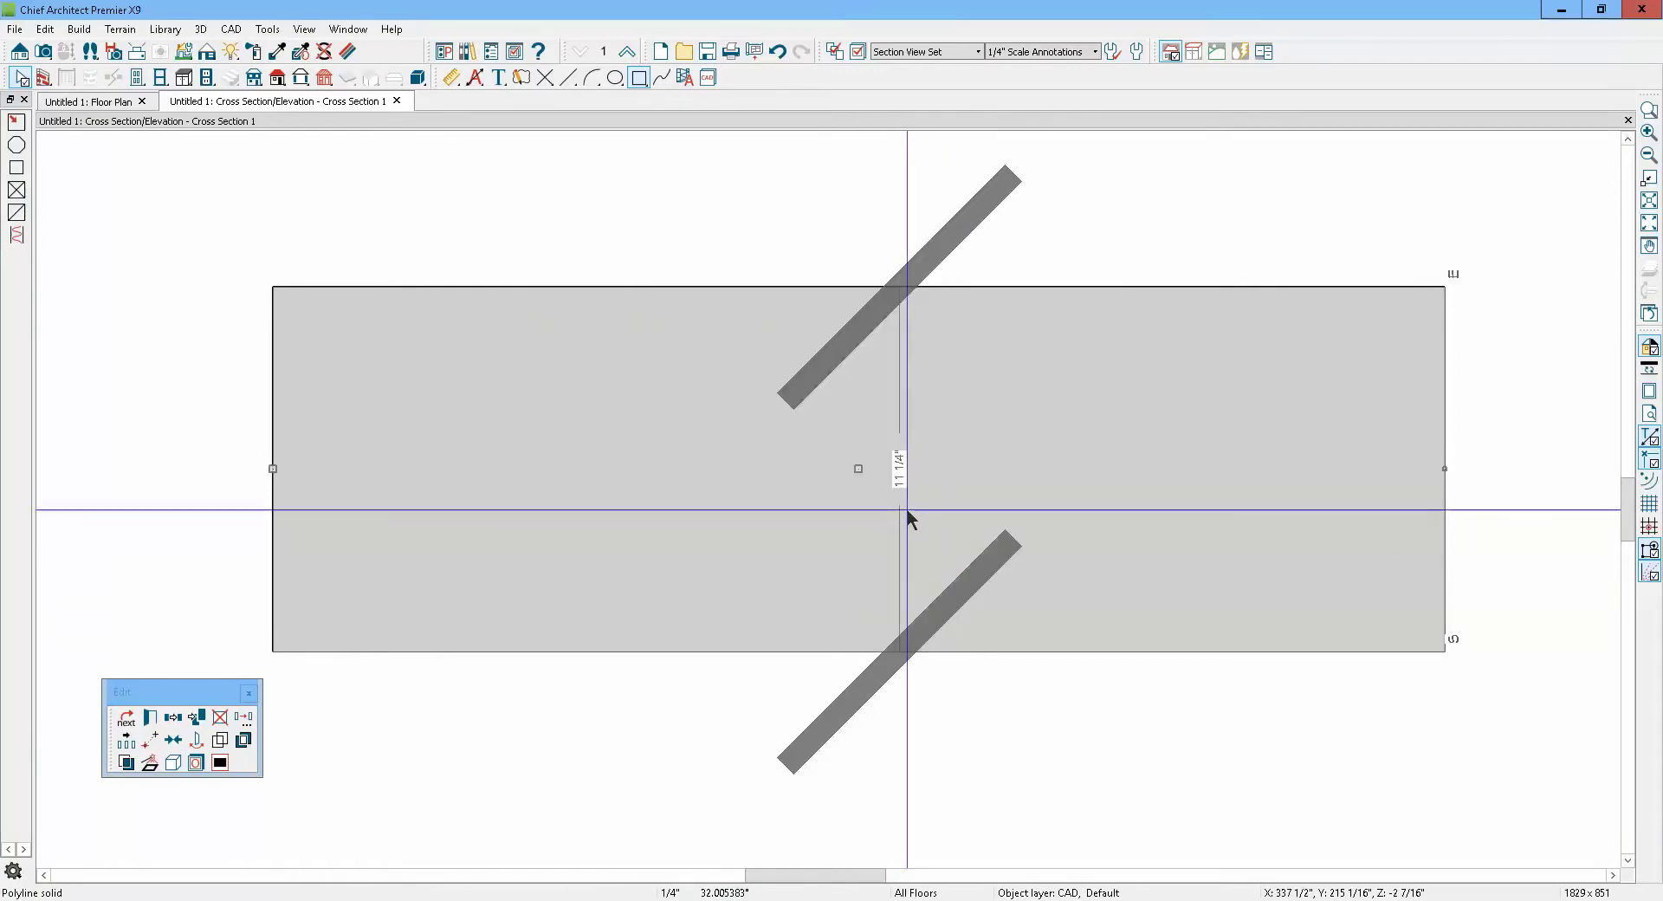
pyautogui.doubleClick(809, 444)
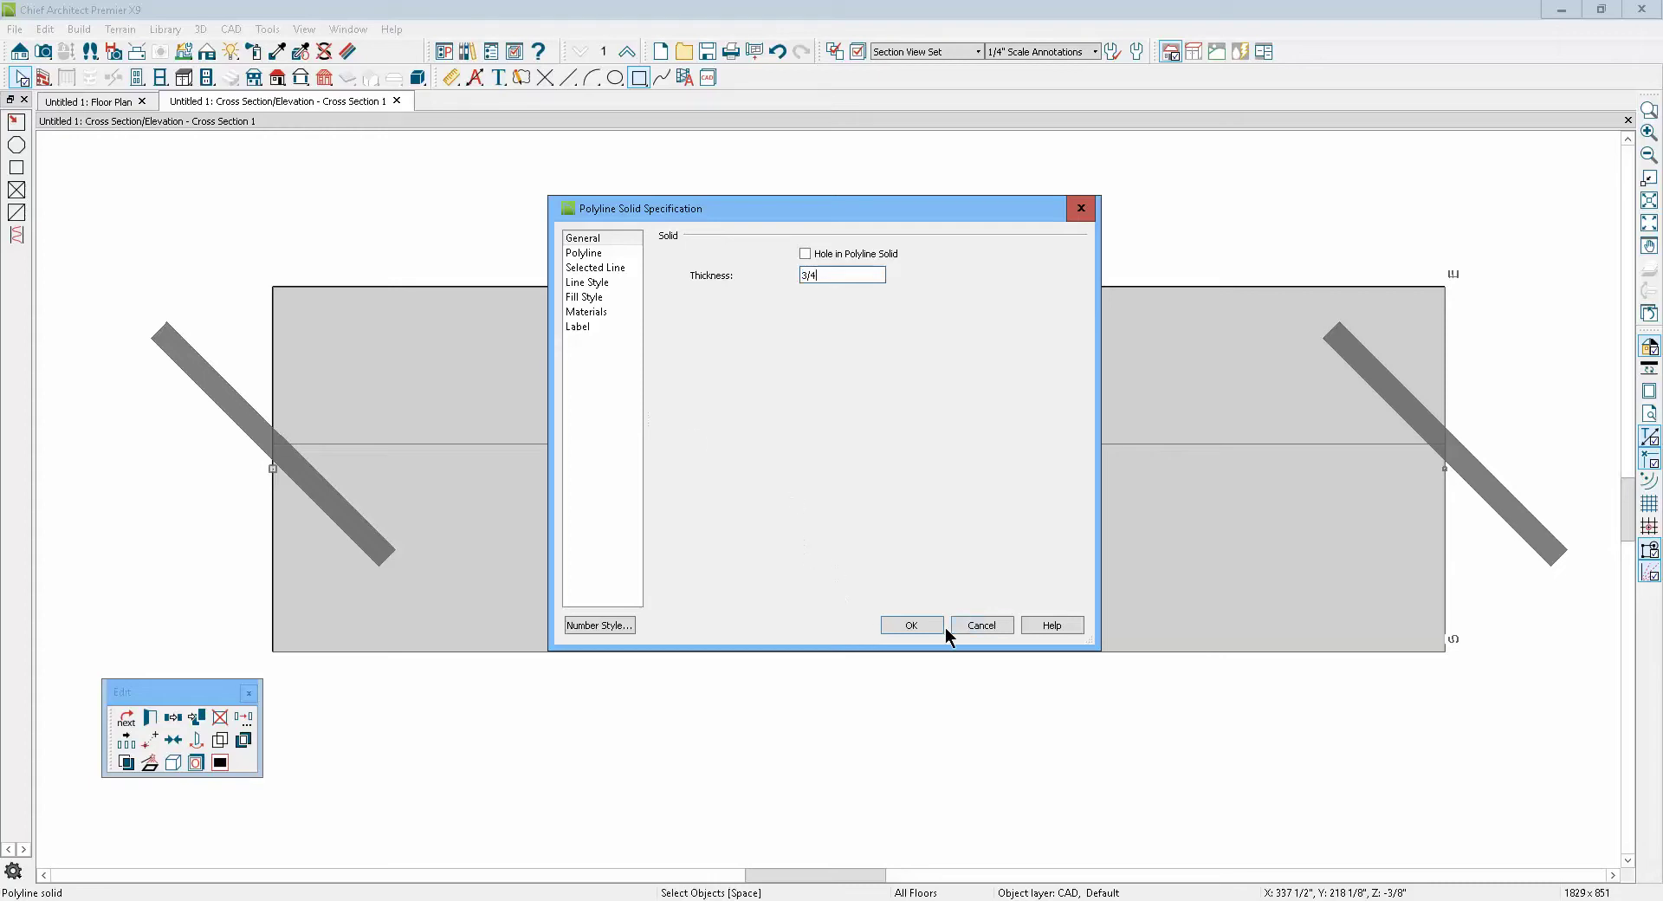
pyautogui.click(913, 626)
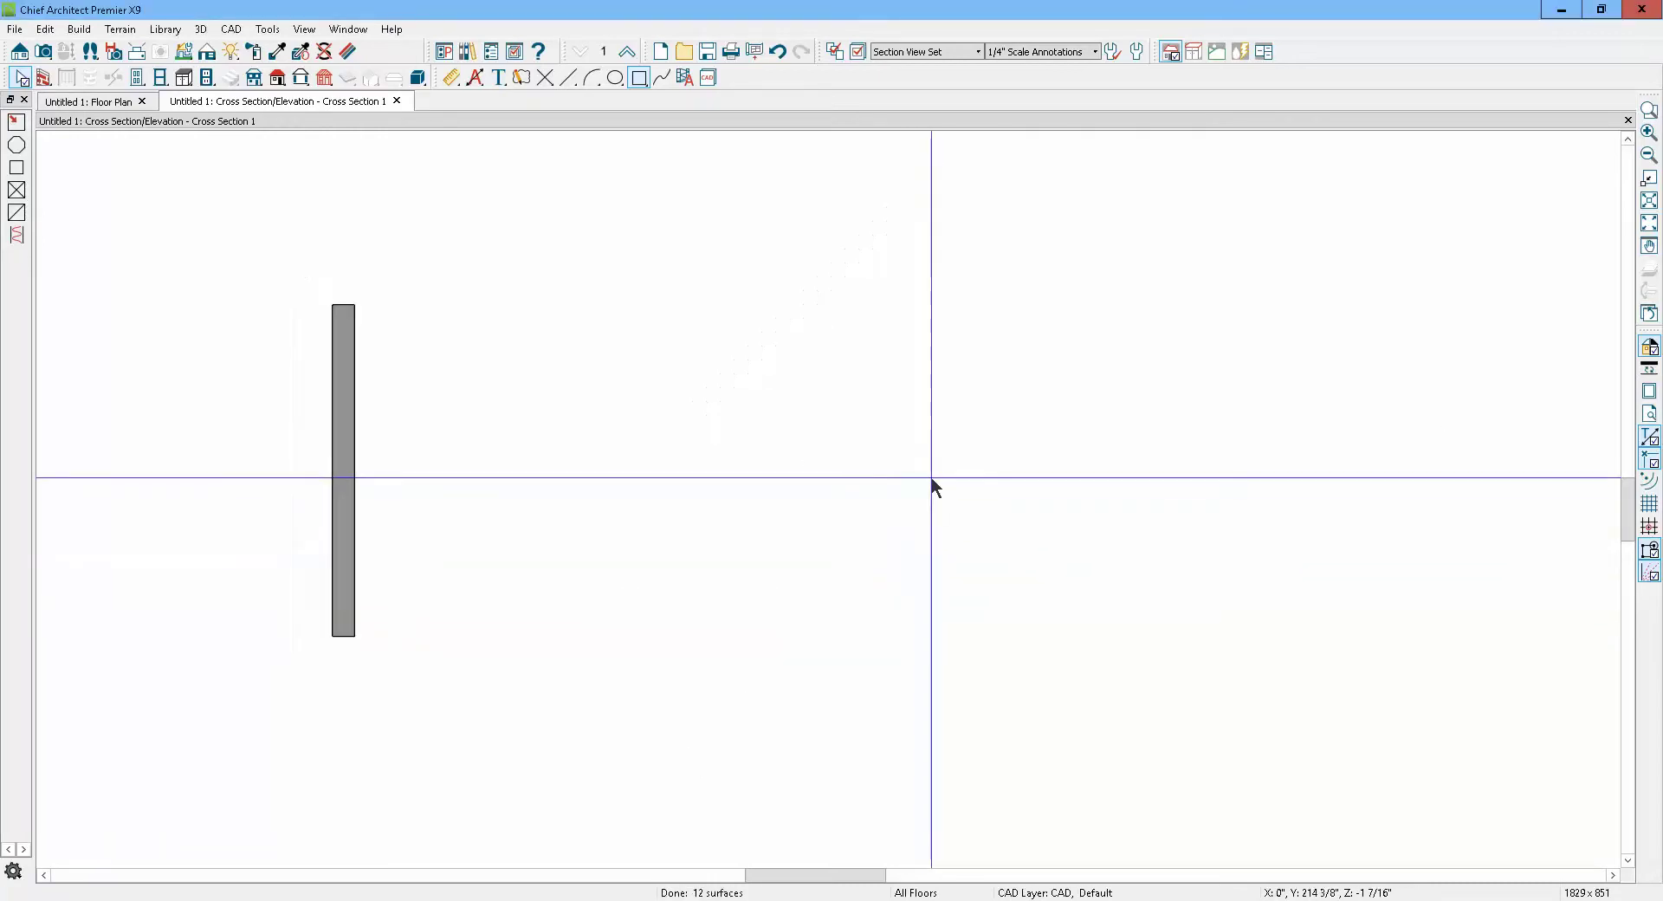
# Drag the thin section solid's edge out to about 4 9/16 inches wide
pyautogui.scroll(3, 450, 397)
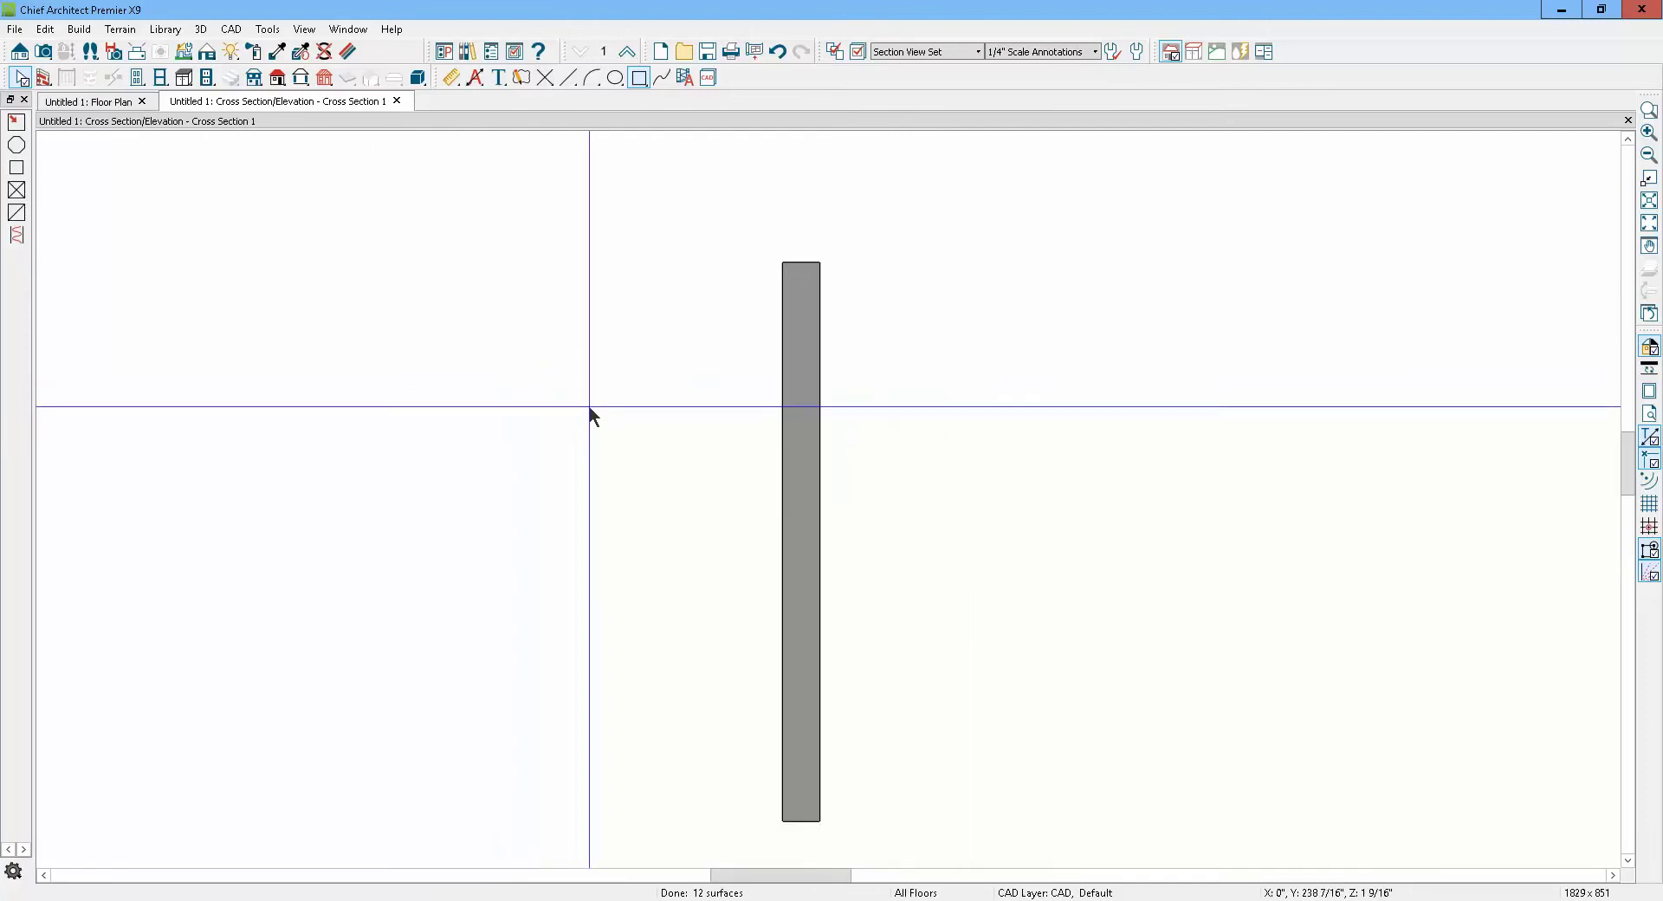
pyautogui.scroll(-1, 590, 417)
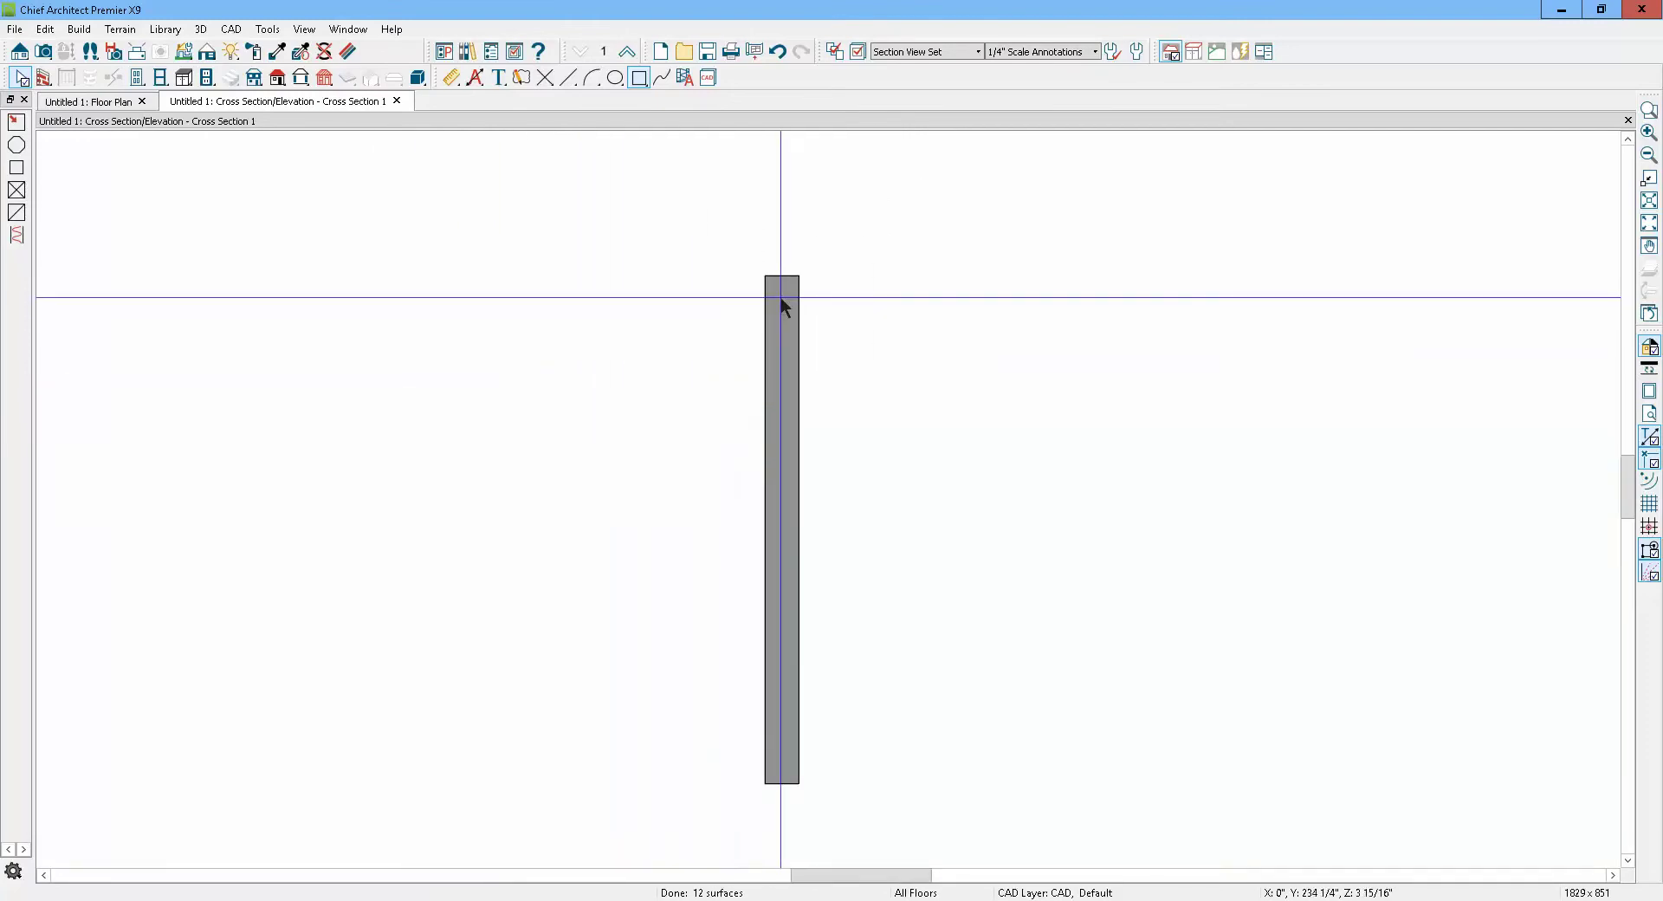
pyautogui.click(797, 396)
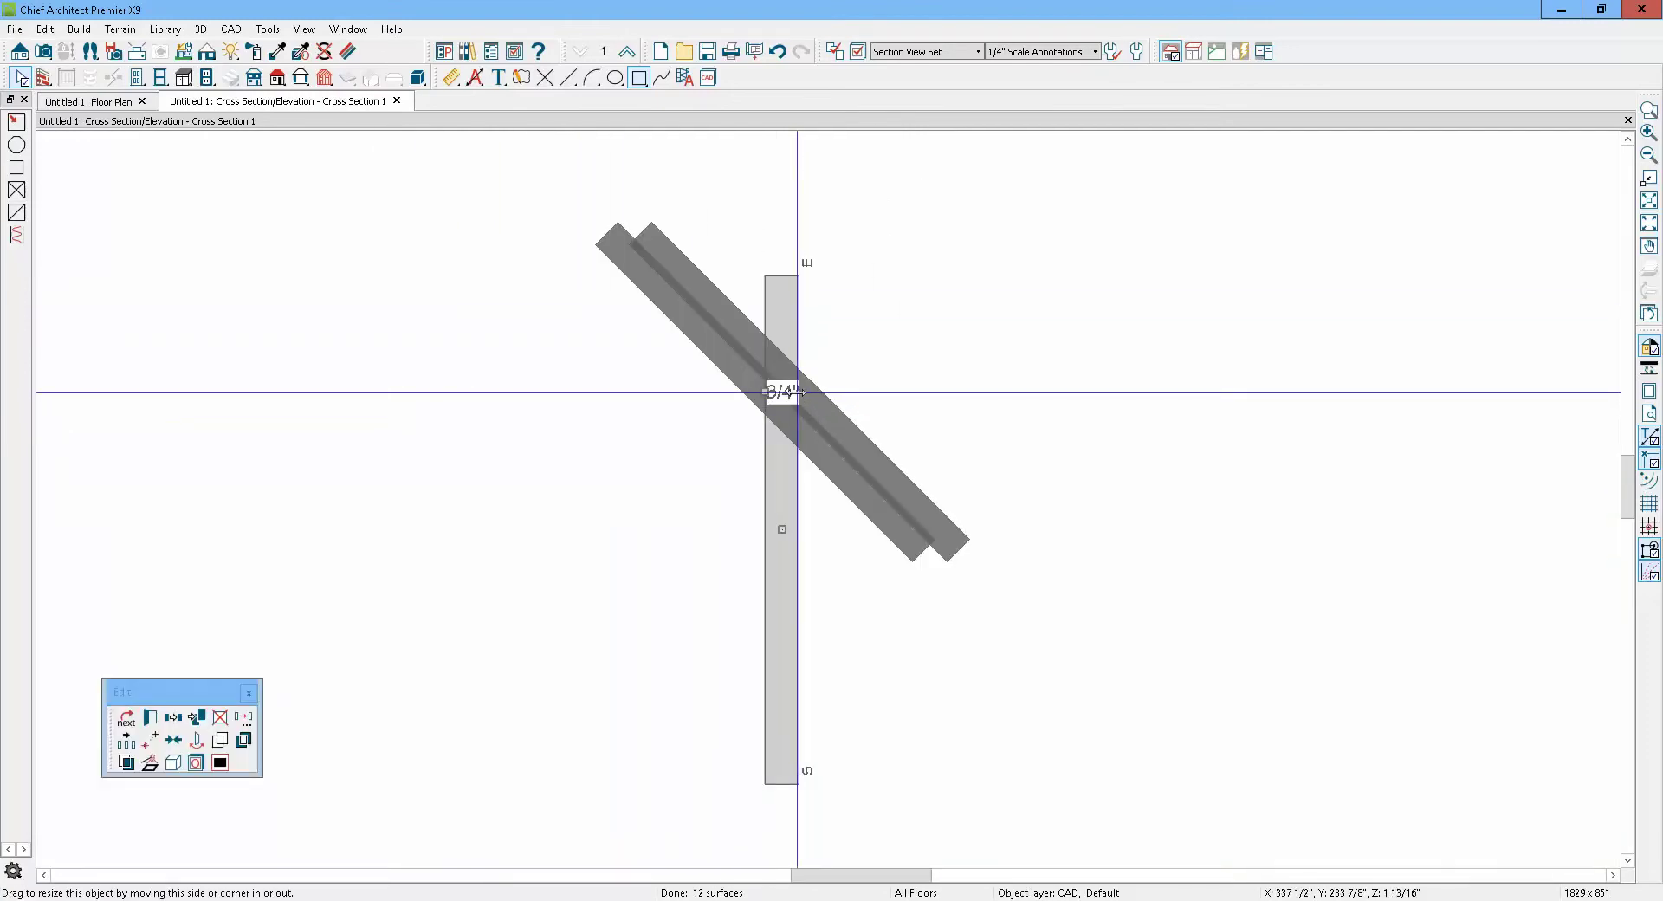
pyautogui.moveTo(801, 392); pyautogui.dragTo(964, 399)
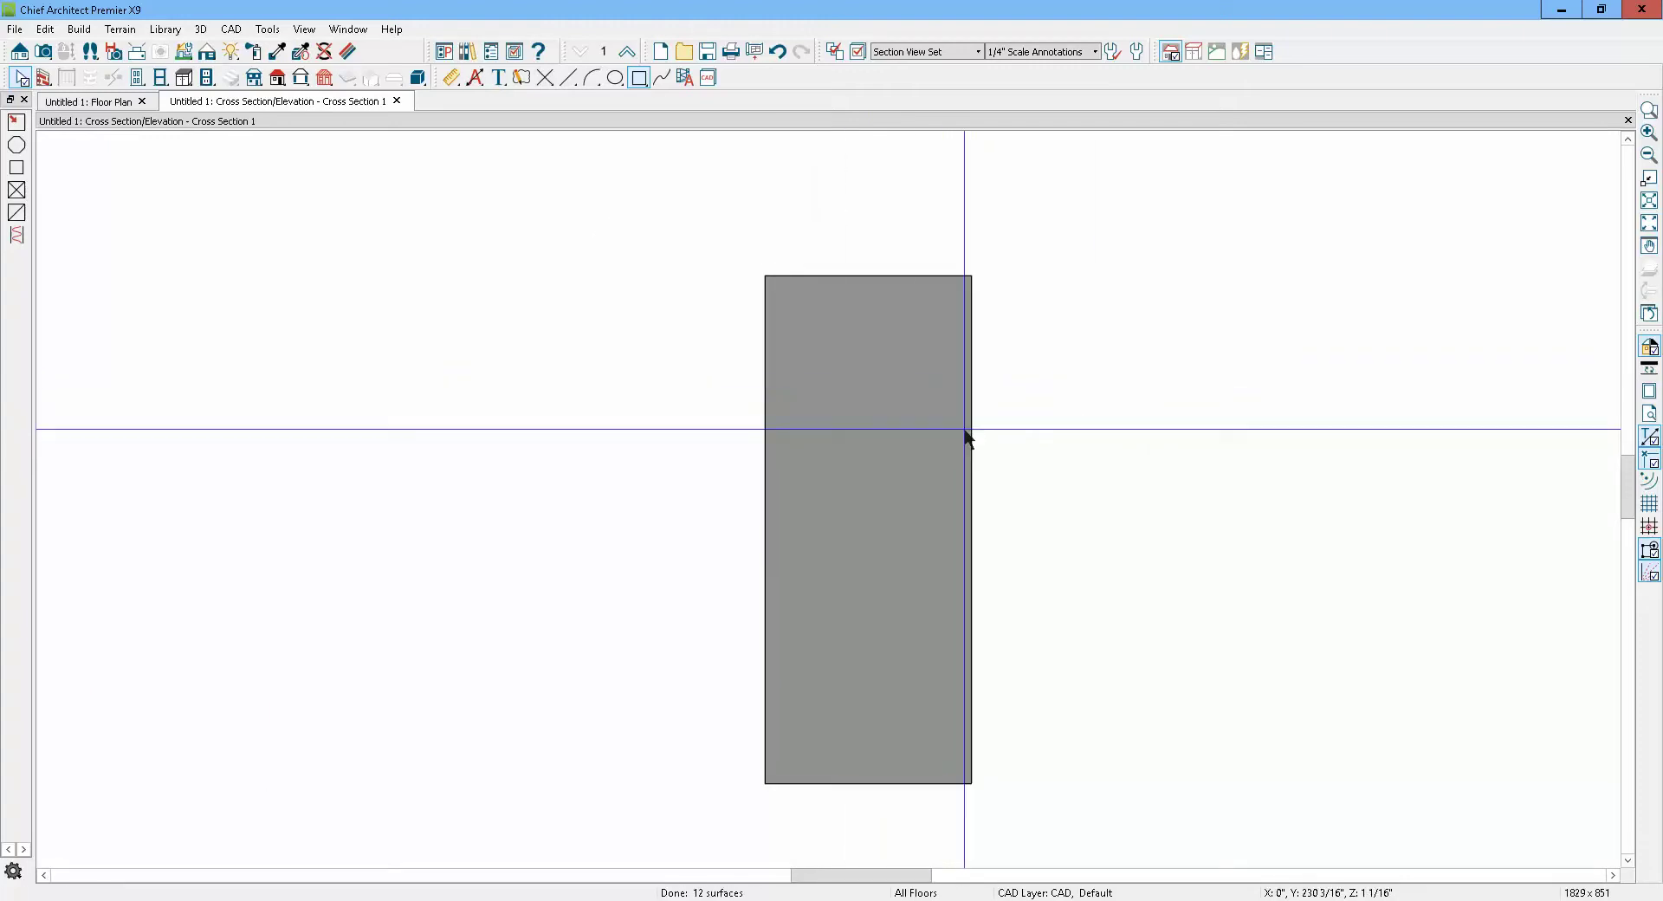
pyautogui.click(965, 429)
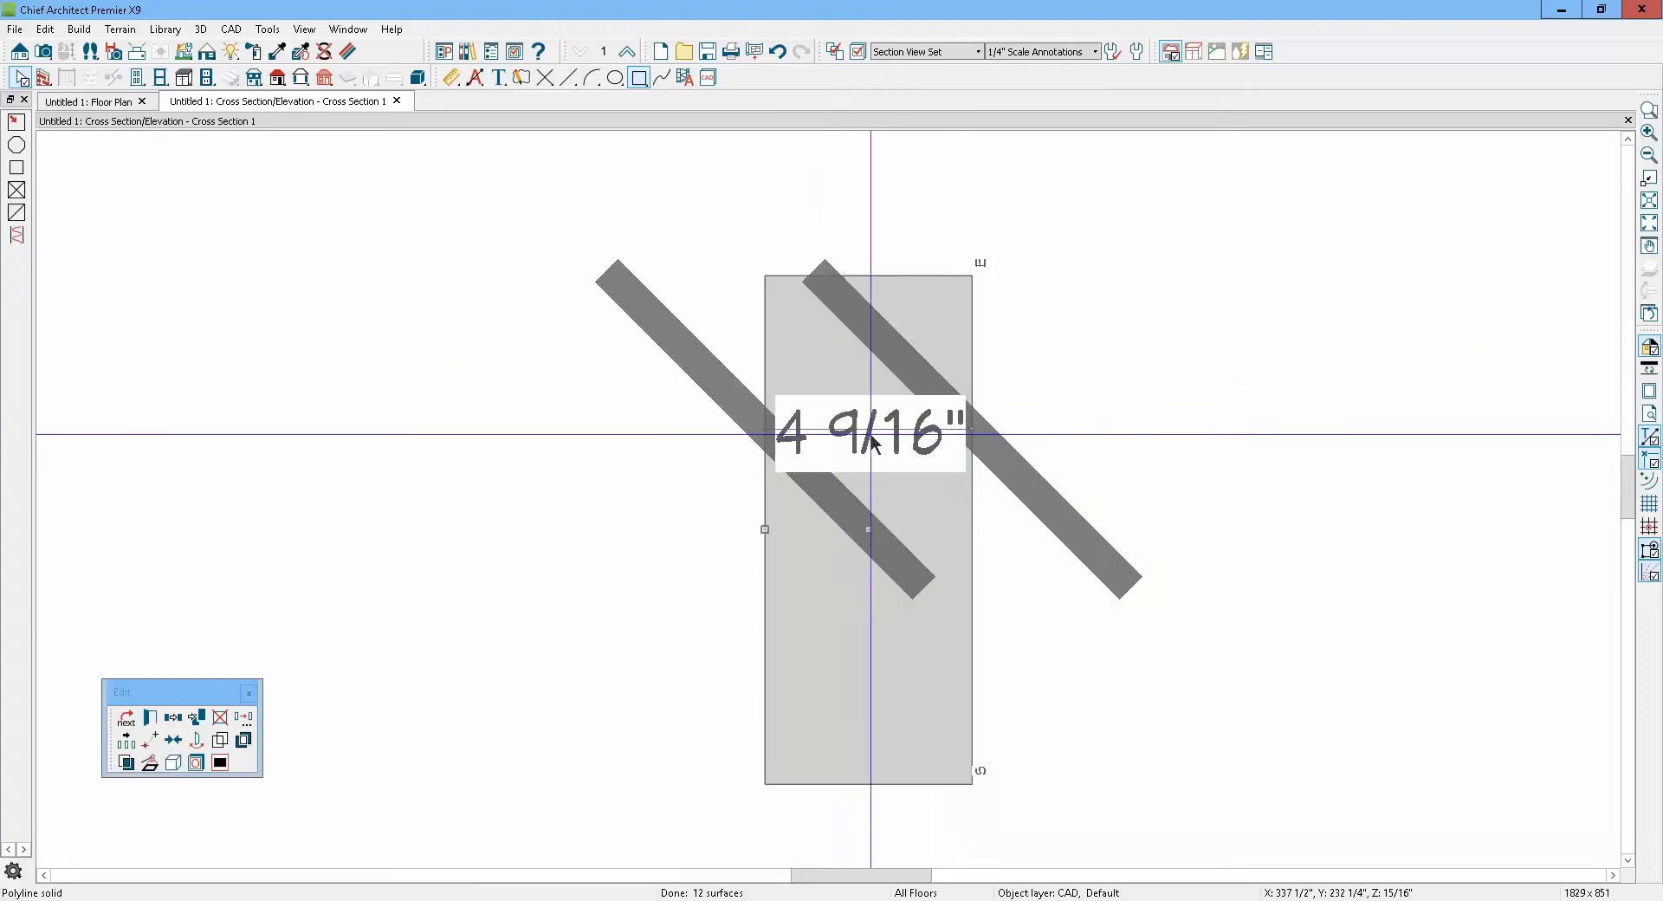
pyautogui.scroll(4, 873, 442)
pyautogui.press('Escape')
# Reselect the grey polyline solid and switch back to the floor plan
pyautogui.scroll(-2, 873, 444)
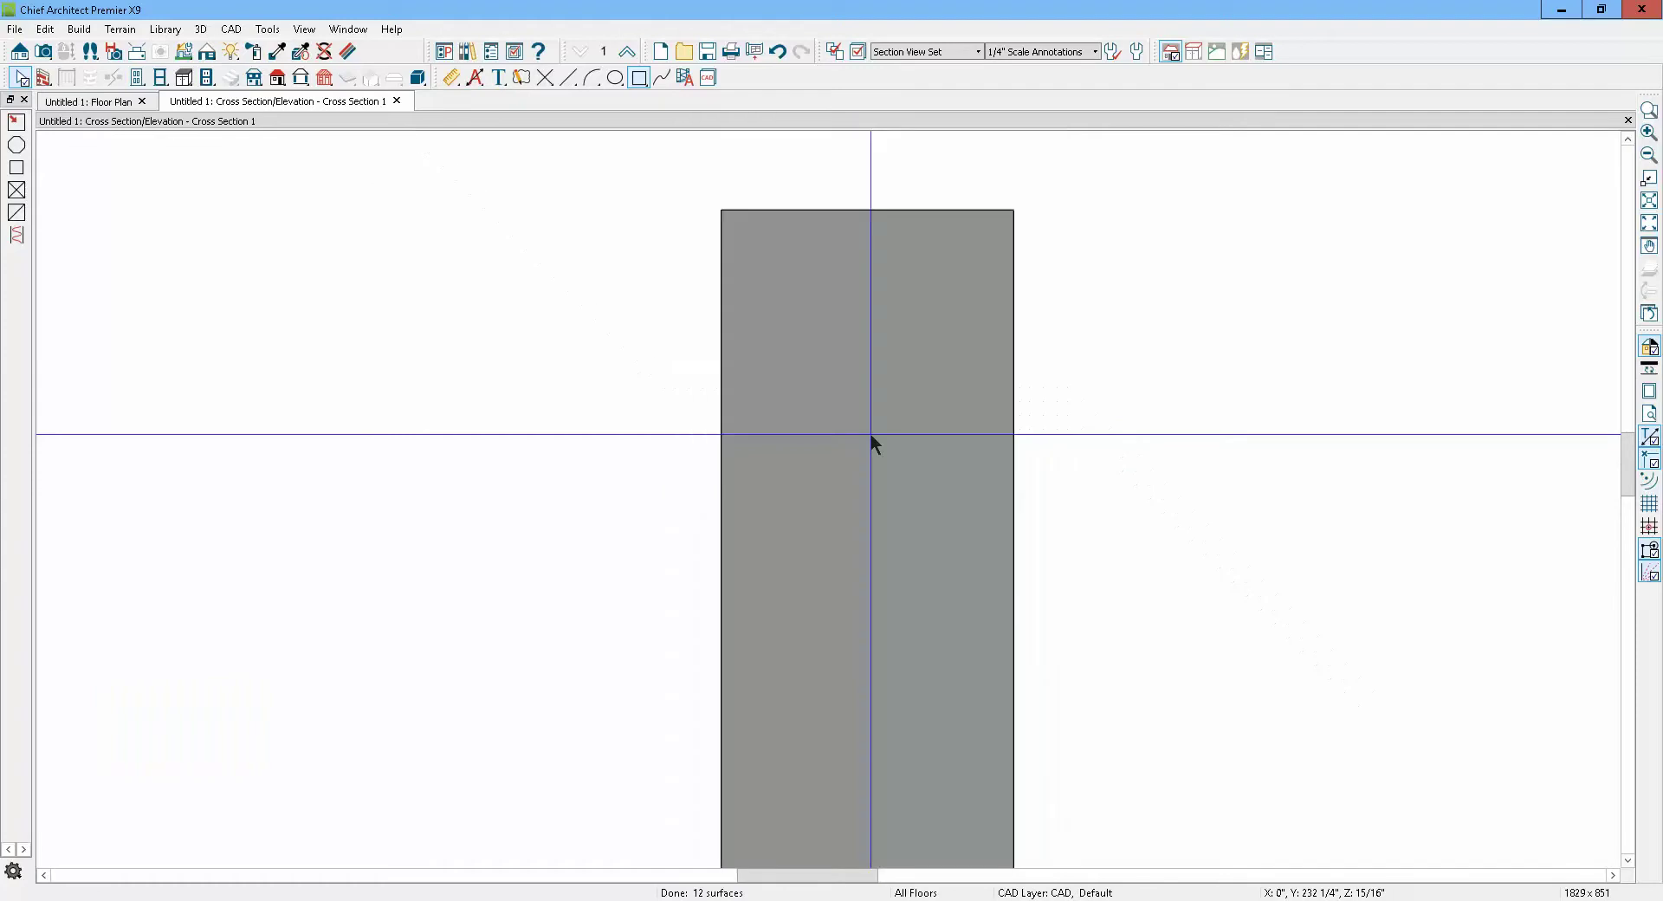
pyautogui.scroll(-3, 871, 436)
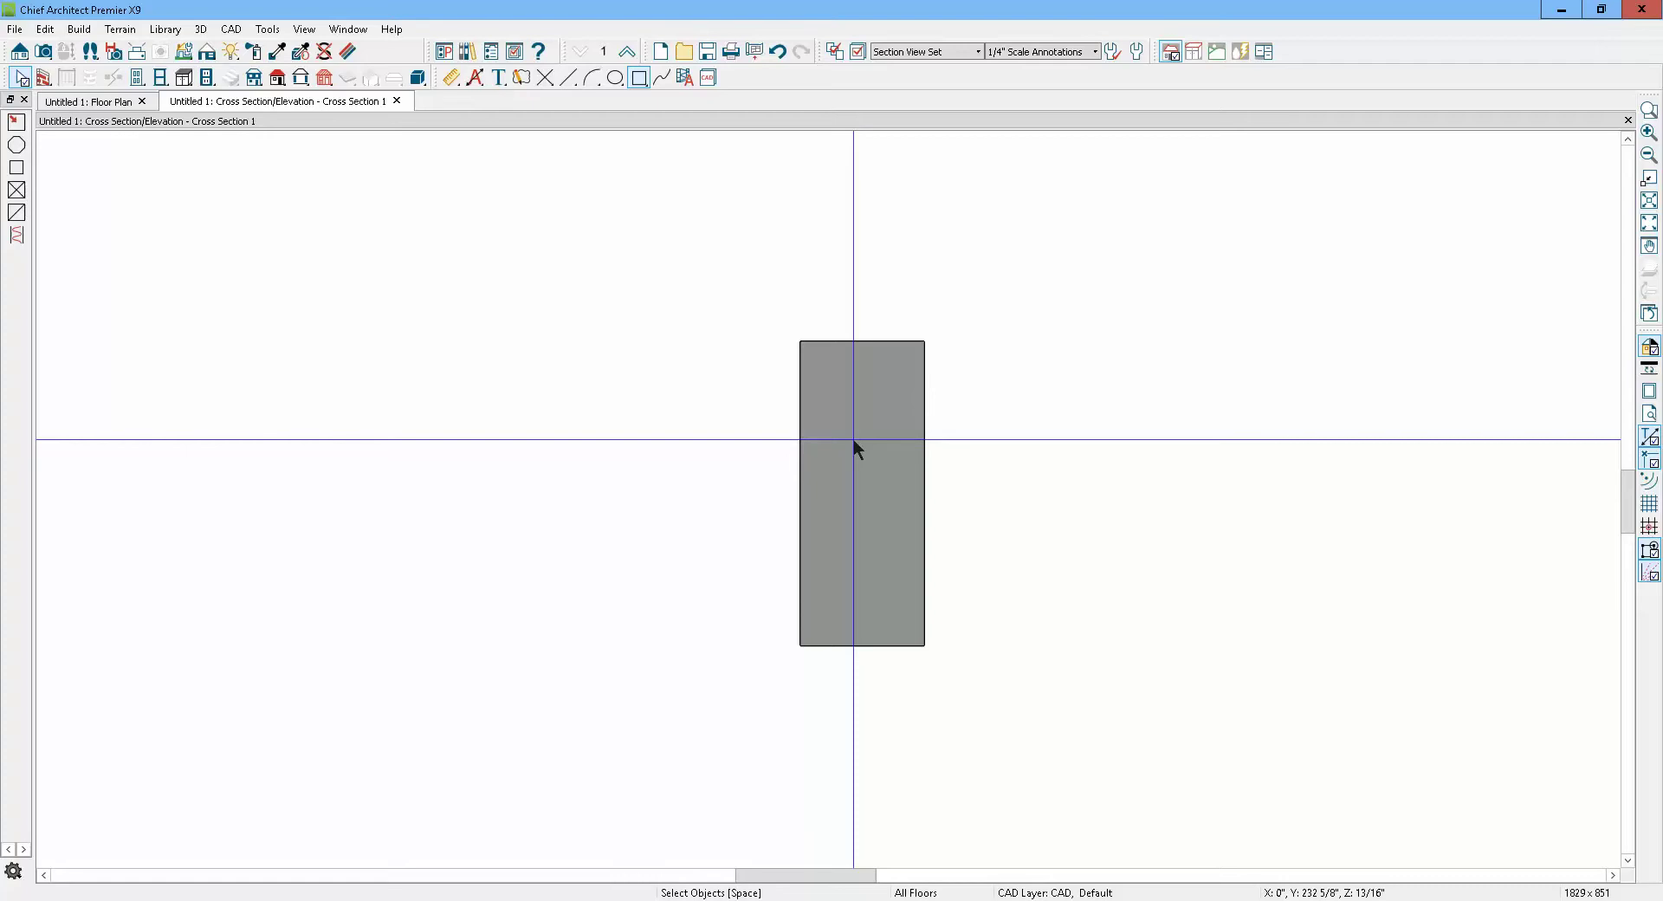
pyautogui.click(920, 506)
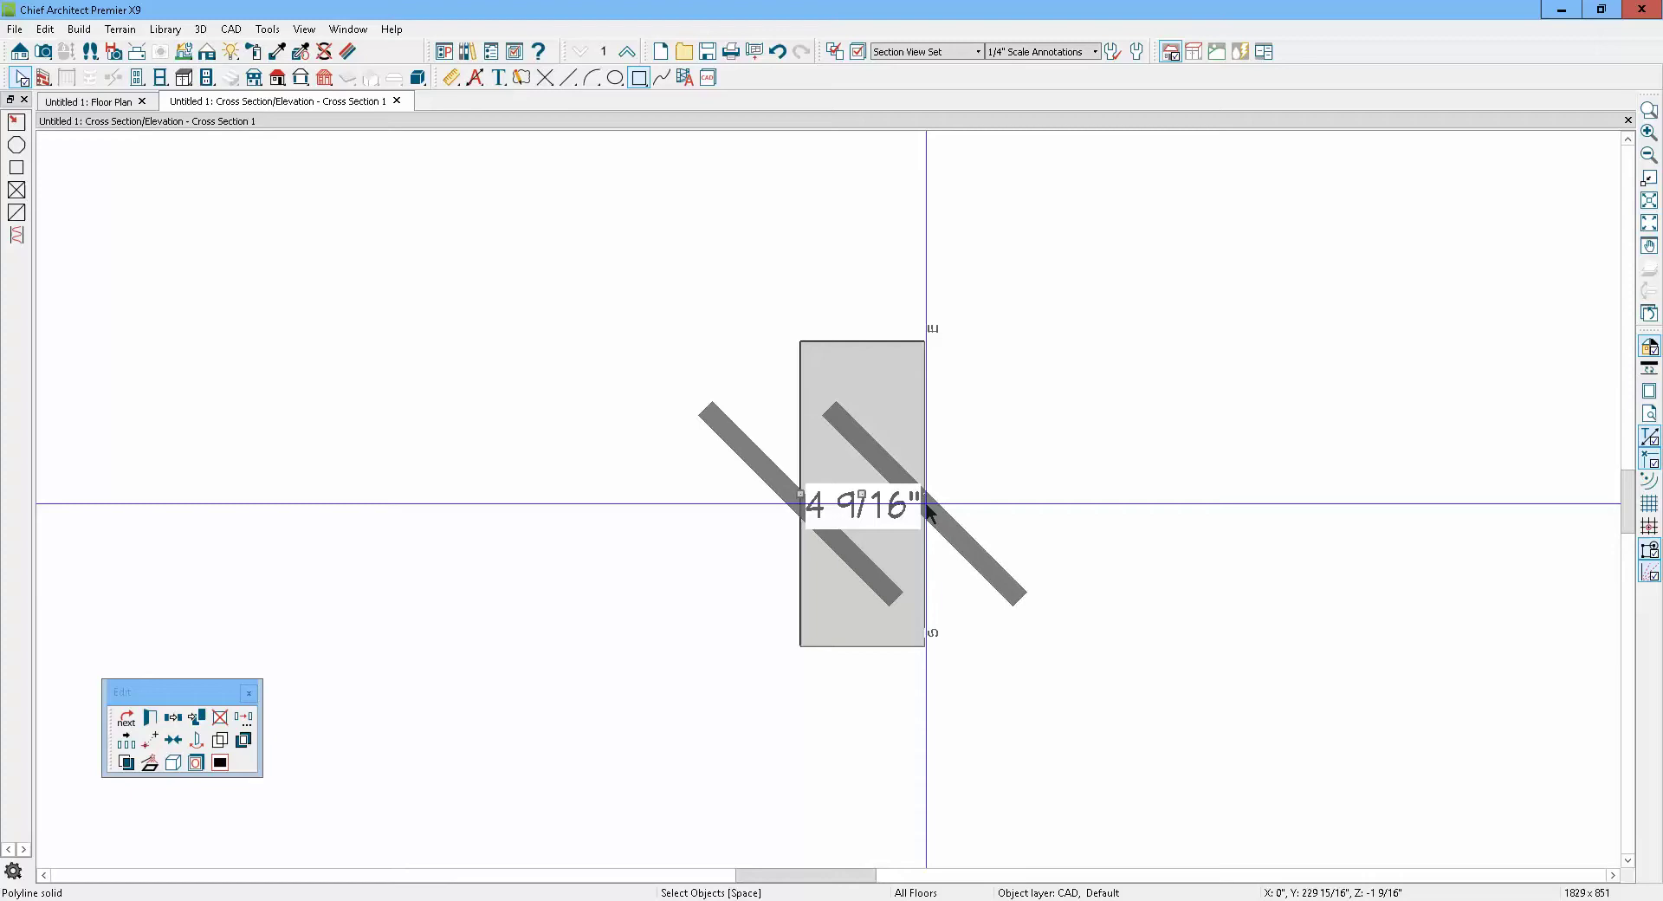
pyautogui.hotkey('ctrl', 'Tab')
pyautogui.scroll(-1, 920, 520)
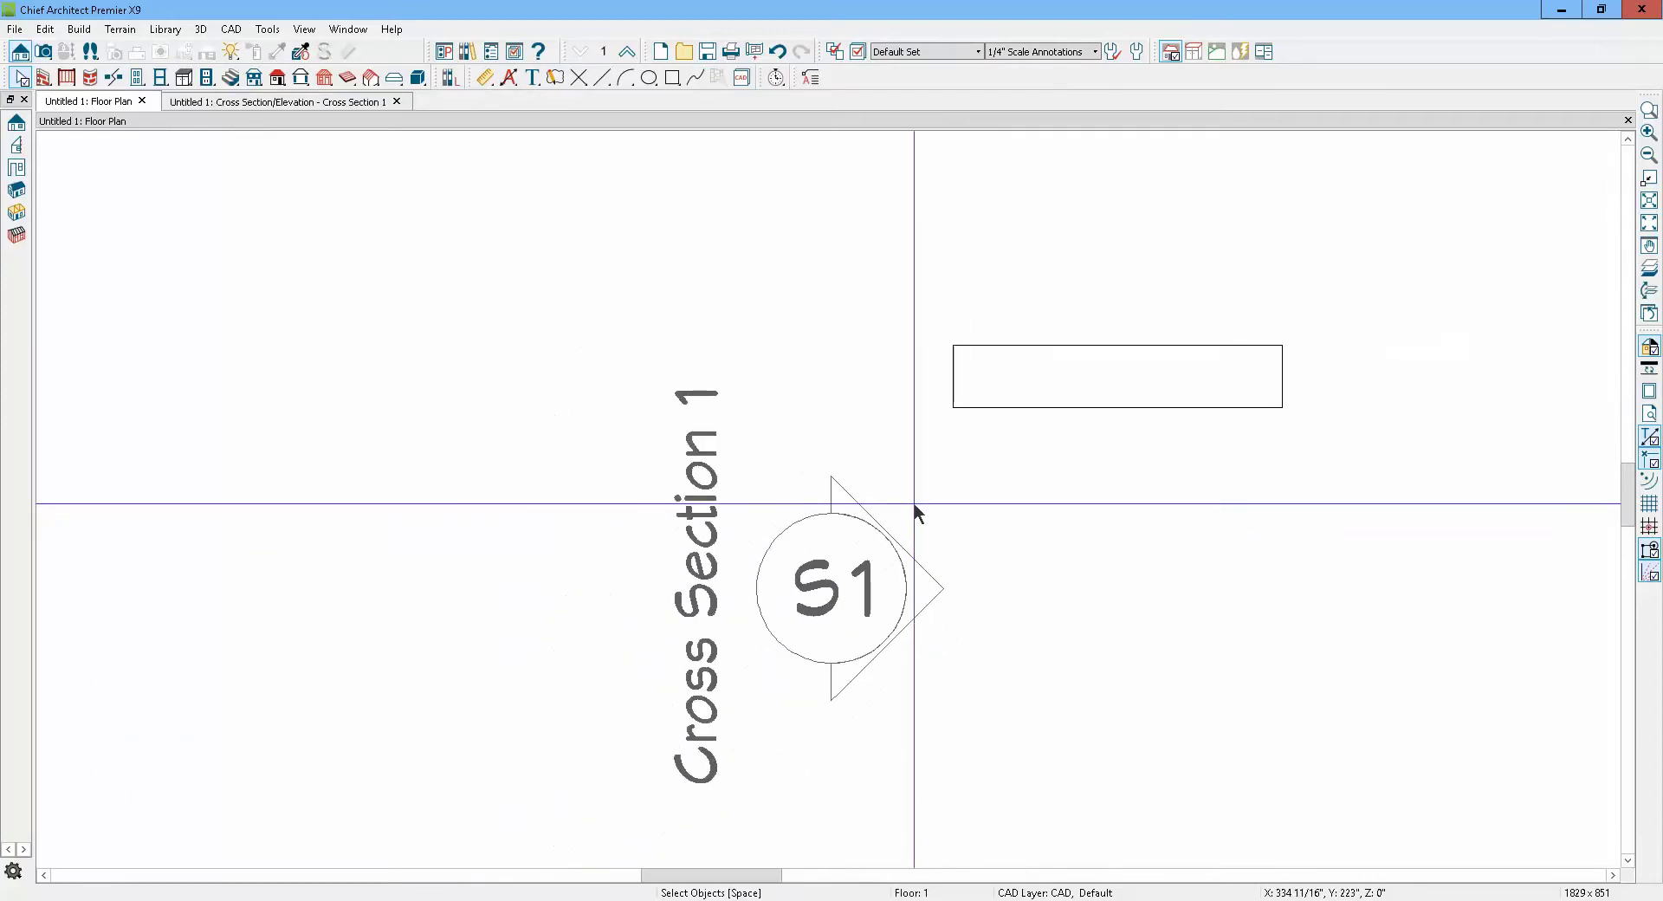
# Stretch the plan rectangle and set its length to 2 feet, then return to the section
pyautogui.click(1043, 416)
pyautogui.moveTo(1046, 420); pyautogui.dragTo(1048, 749)
pyautogui.click(1236, 601)
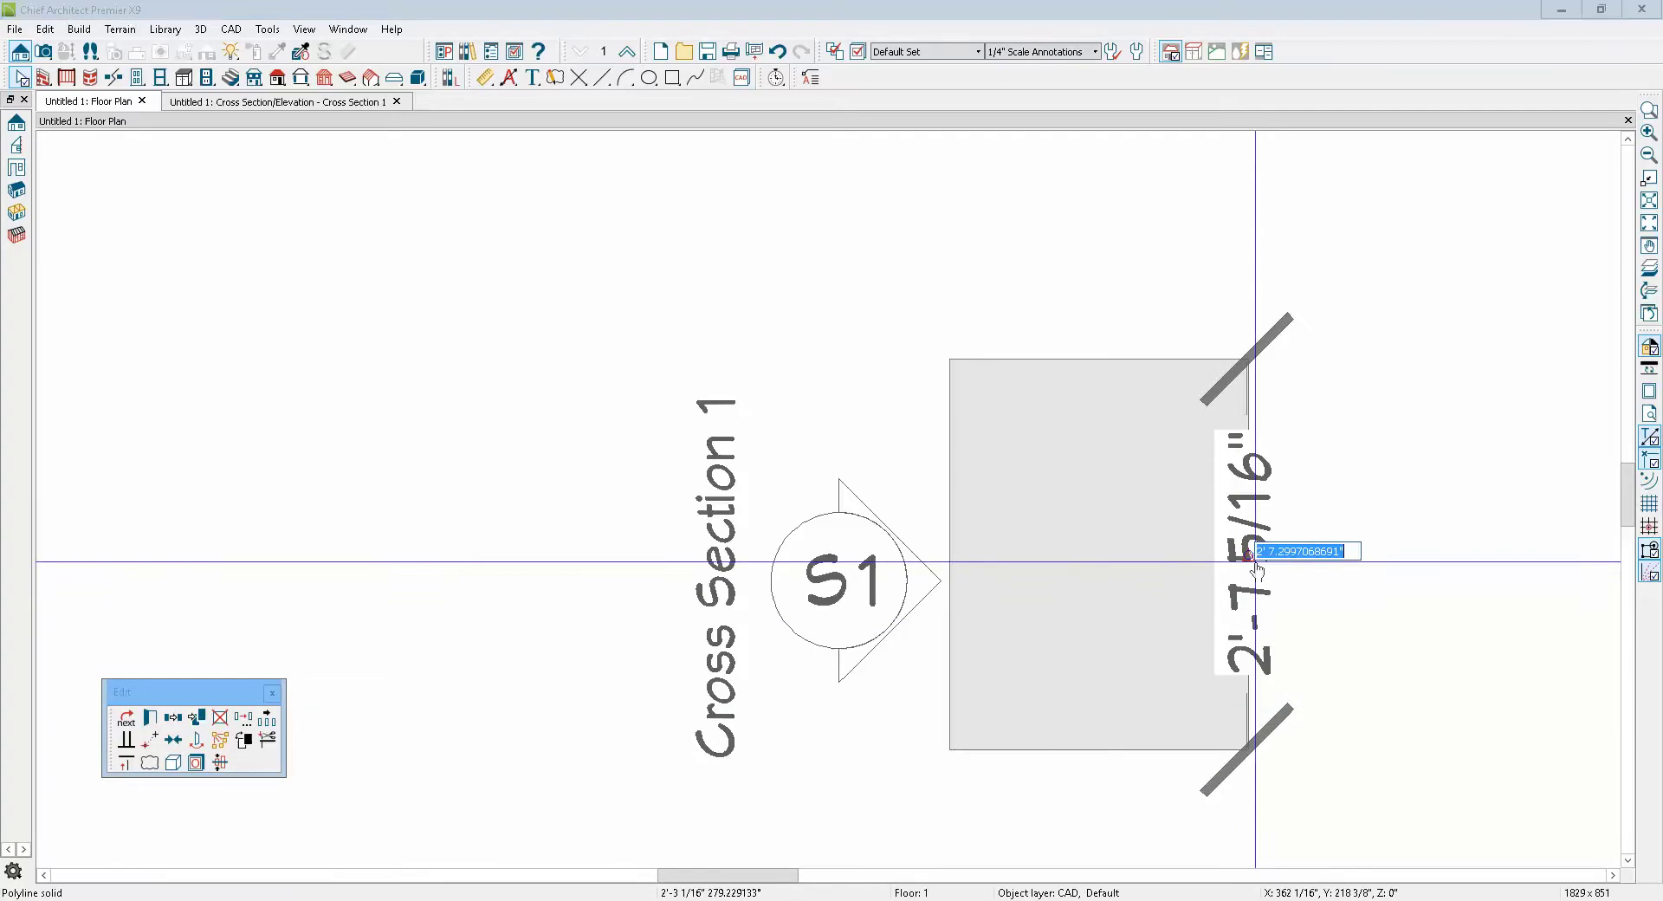
pyautogui.write('24')
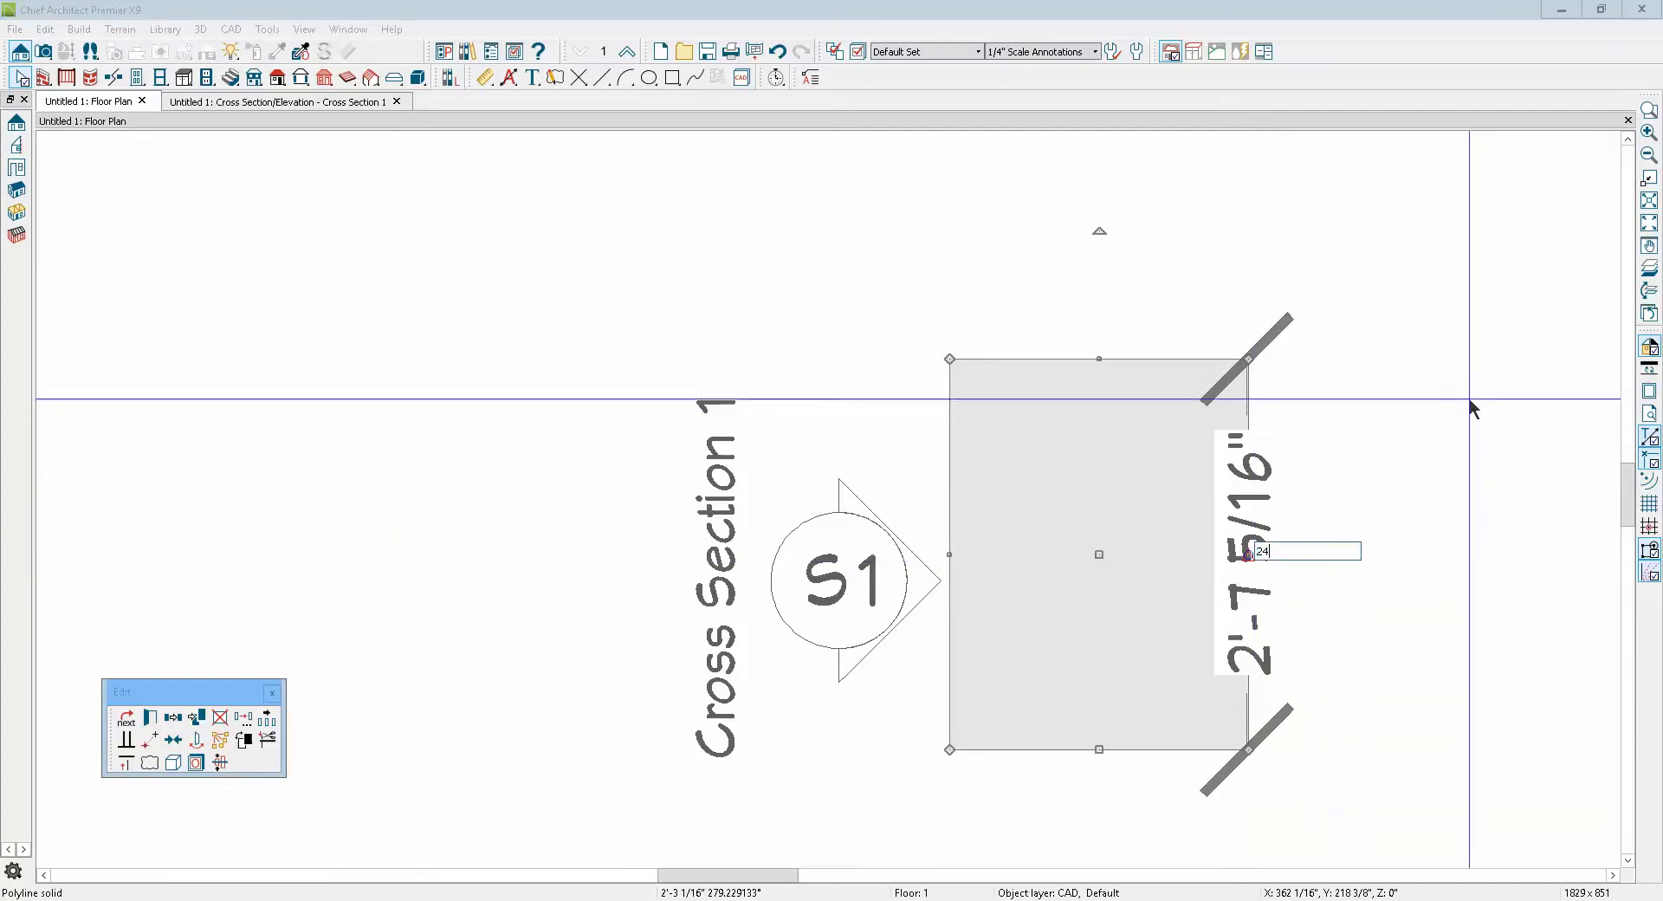
pyautogui.press('Return')
pyautogui.press('Escape')
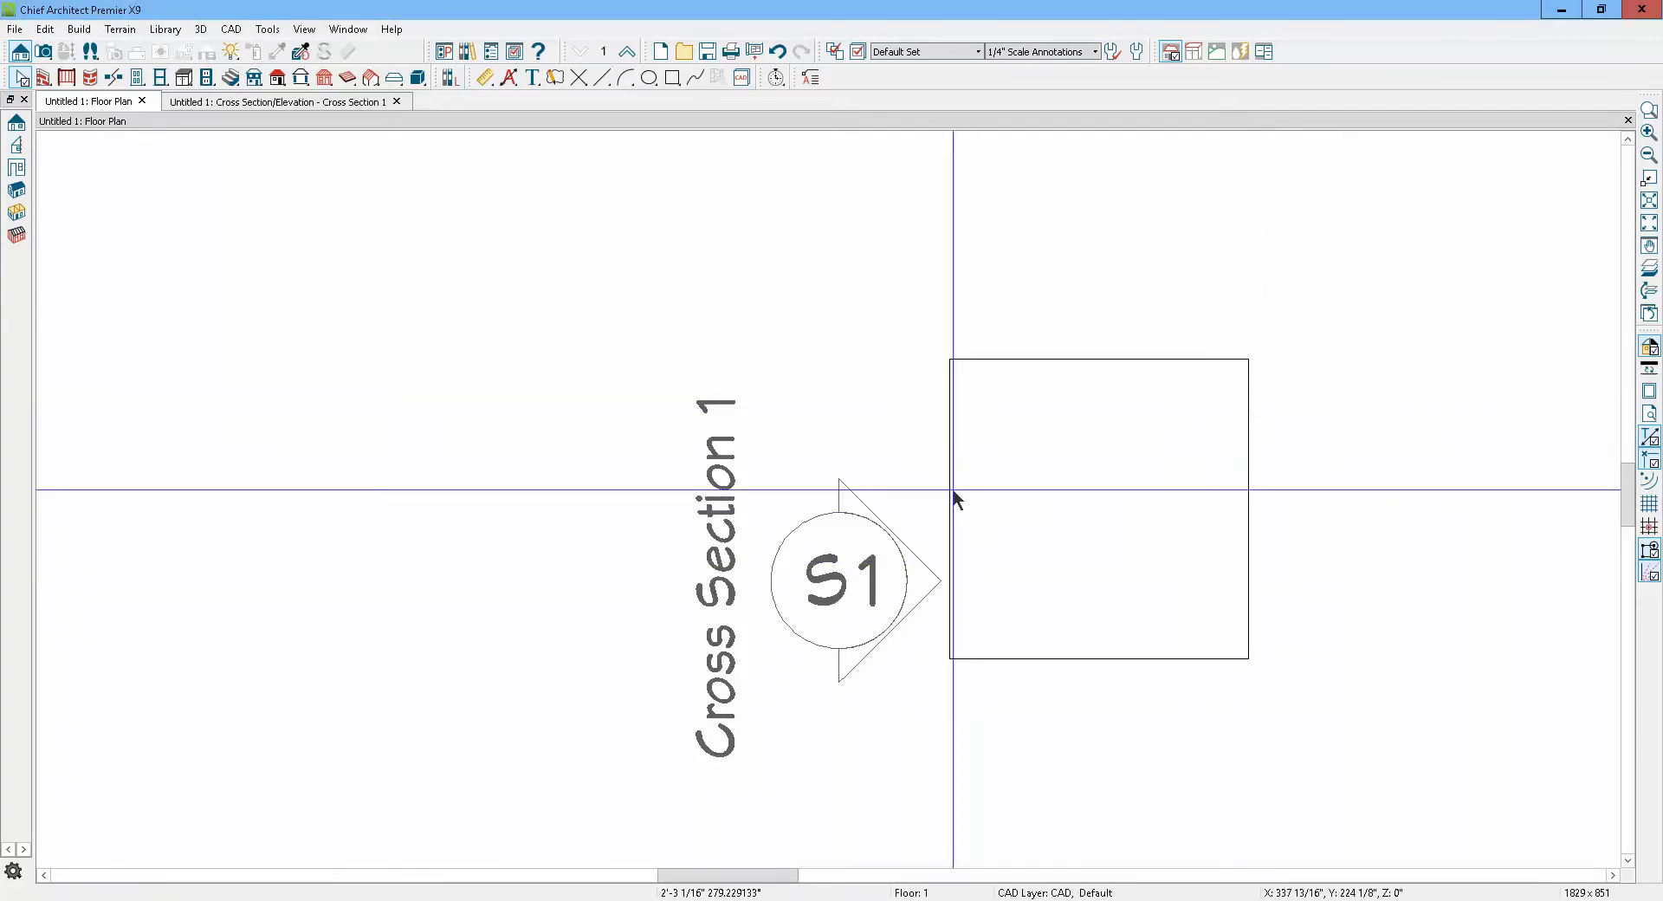
pyautogui.hotkey('ctrl', 'Tab')
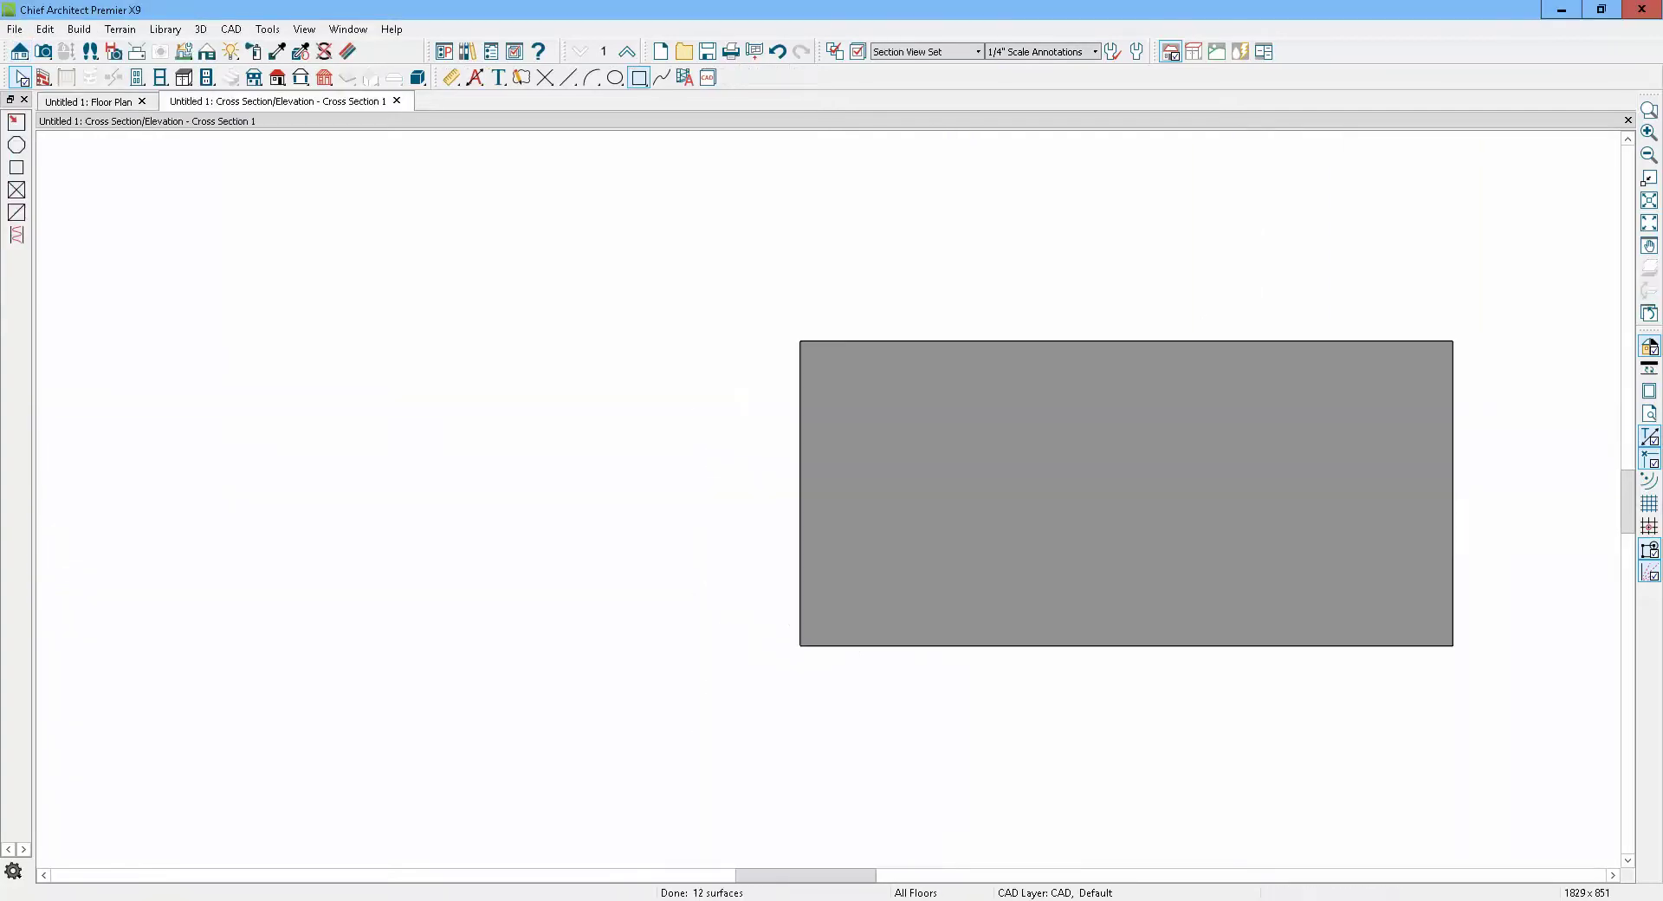
# Set the section solid's thickness to 3/4 inch, then delete it
pyautogui.click(1084, 342)
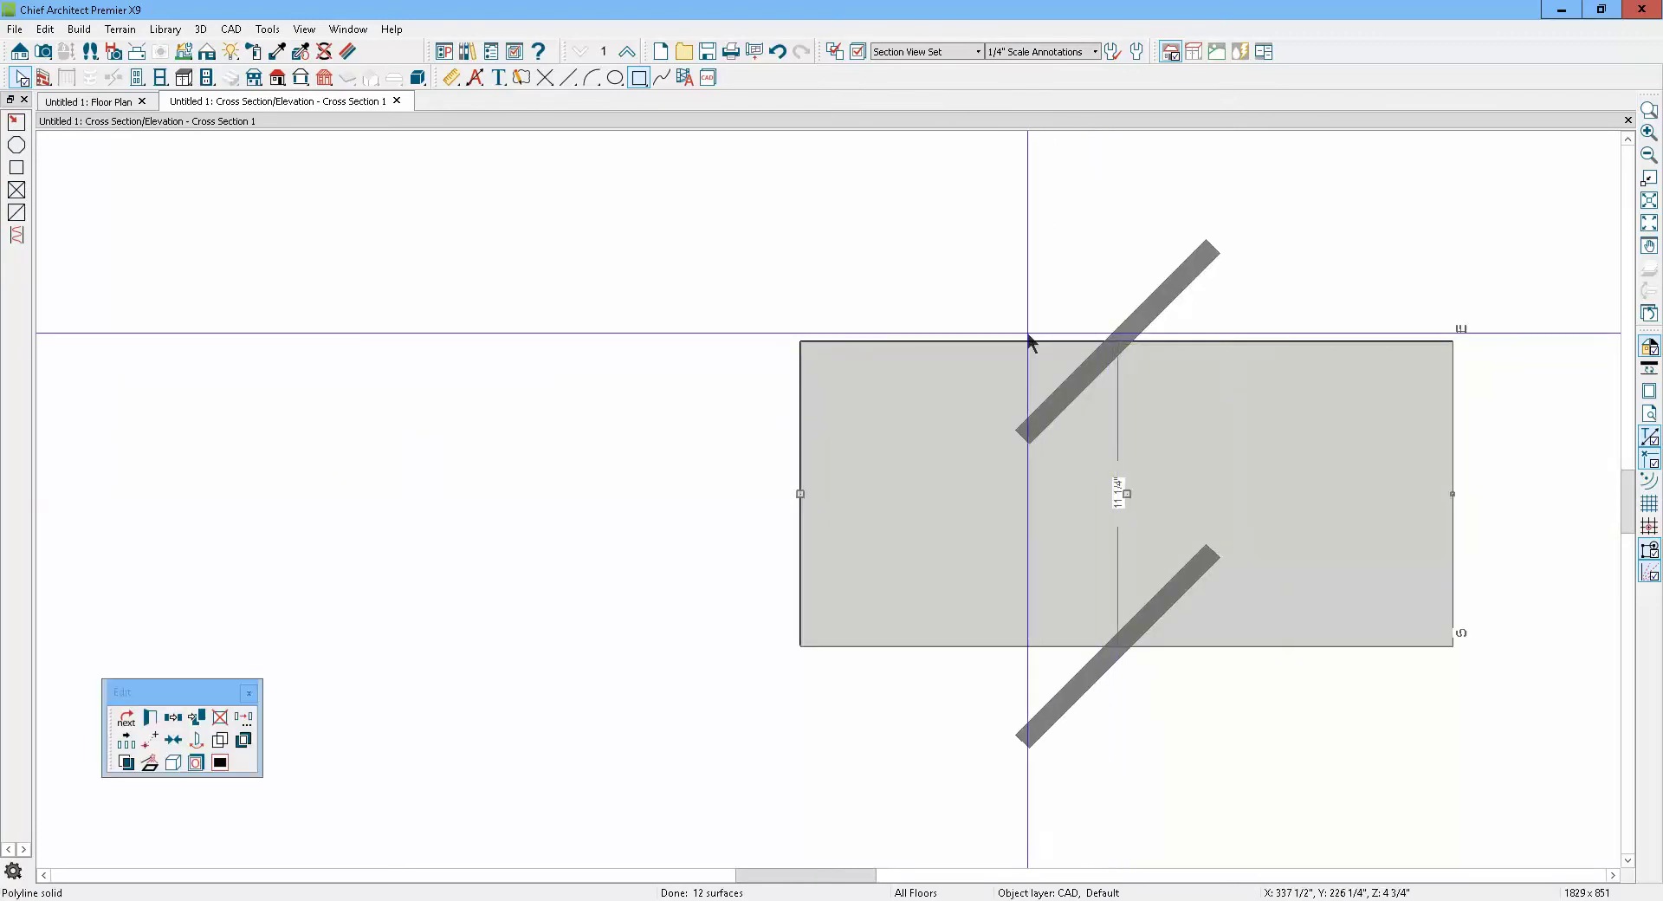
pyautogui.press('Escape')
pyautogui.doubleClick(985, 436)
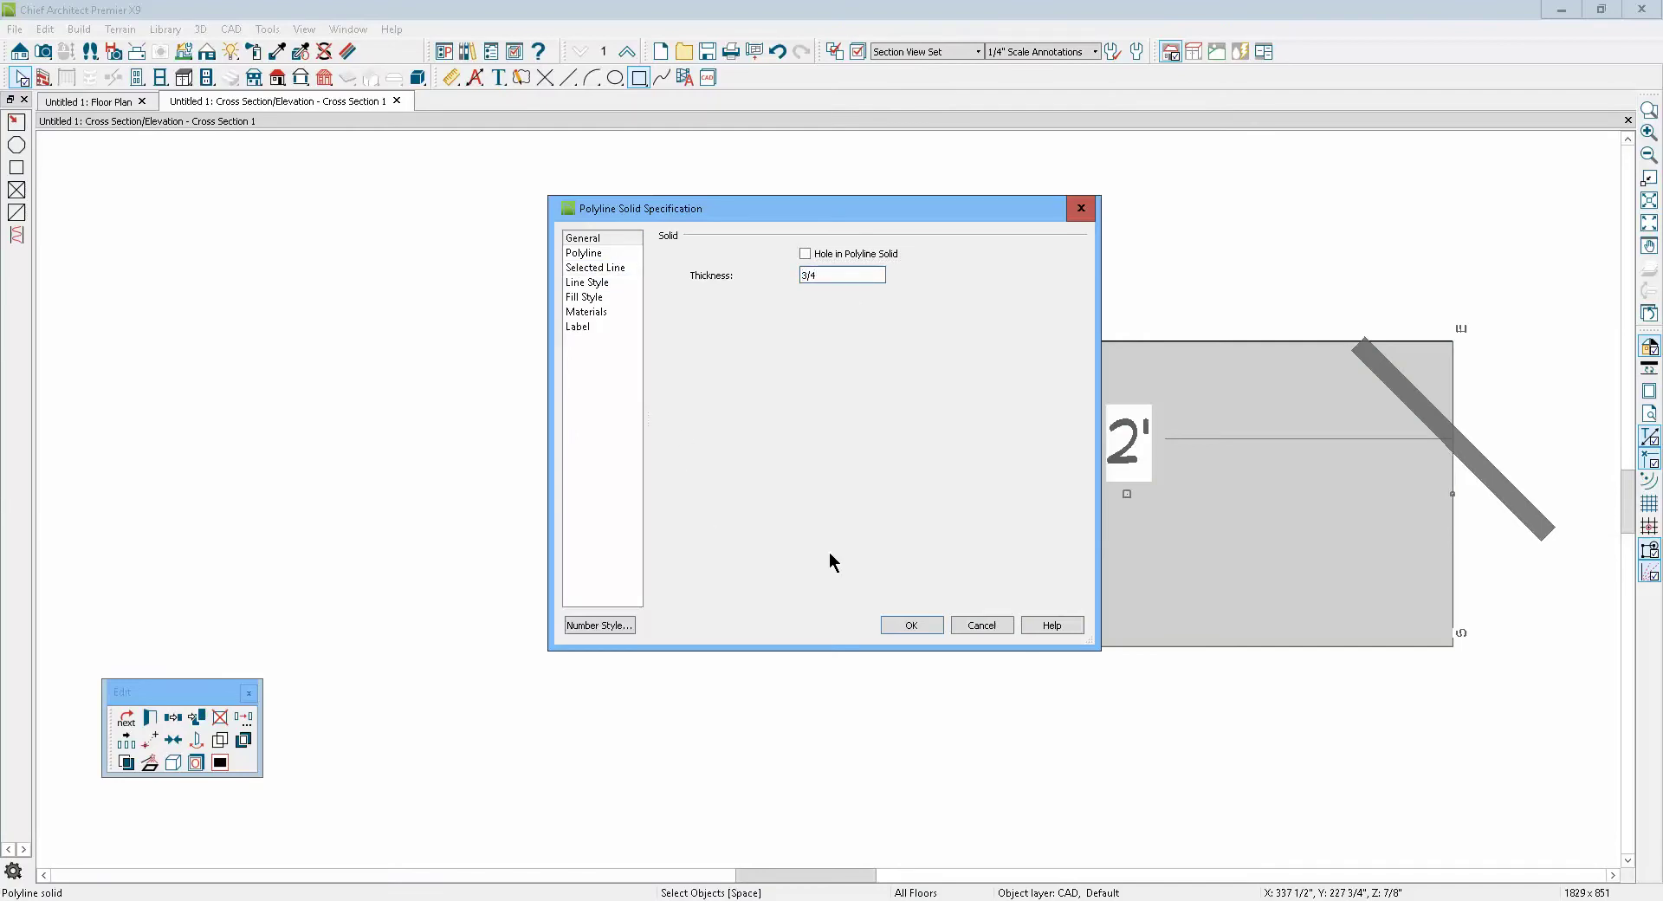
pyautogui.click(909, 625)
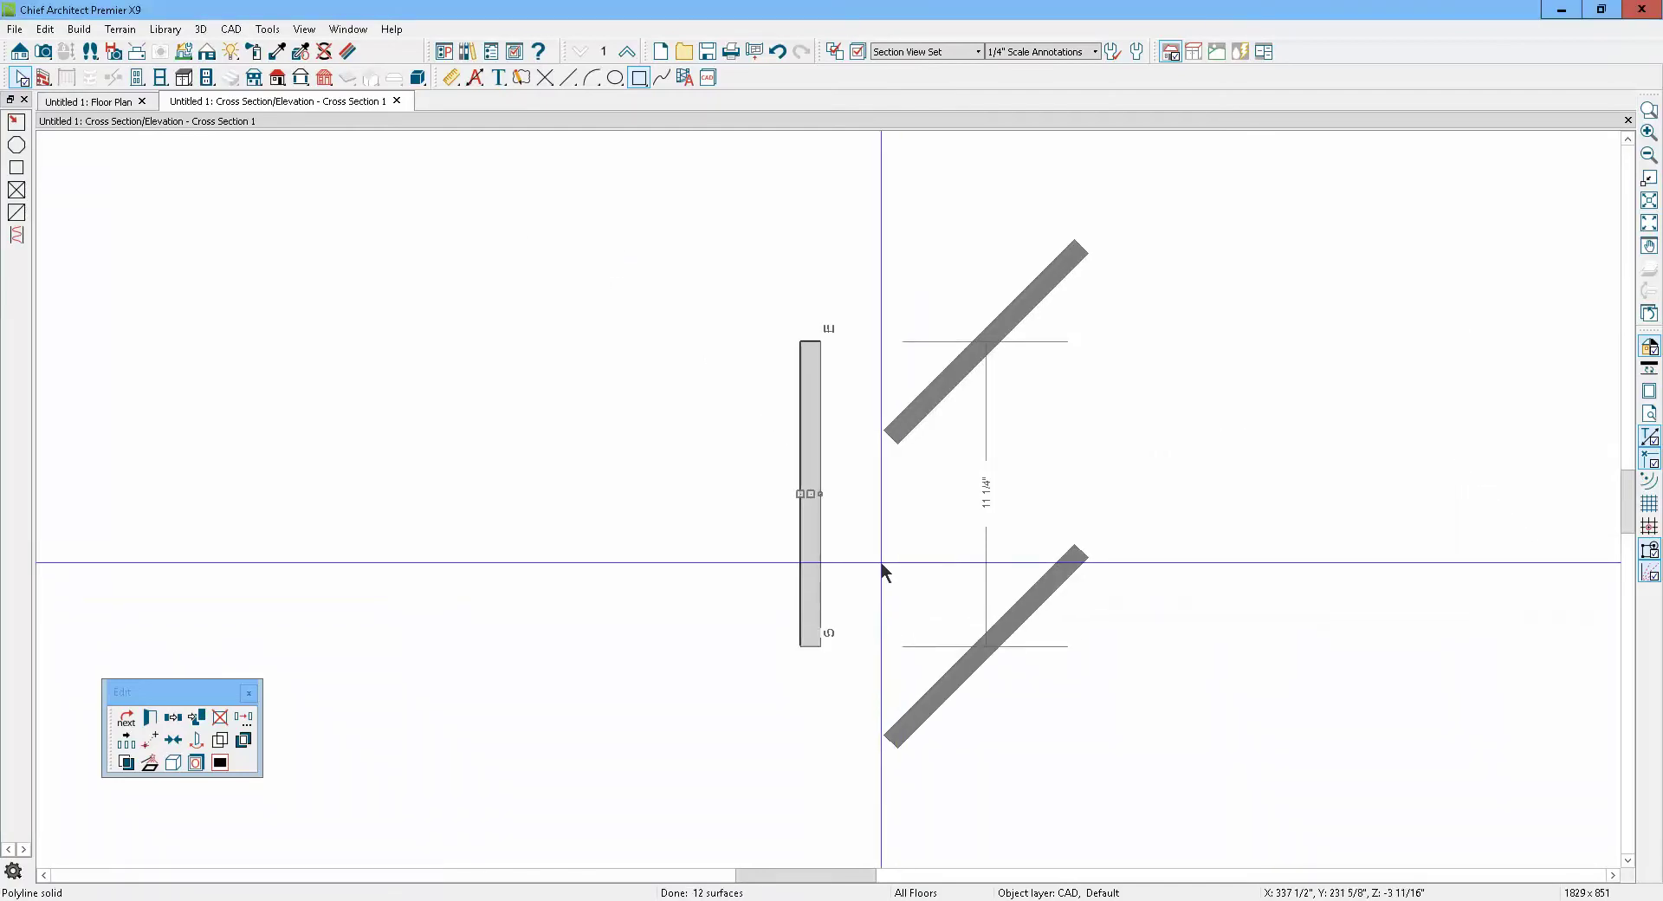
pyautogui.press('Delete')
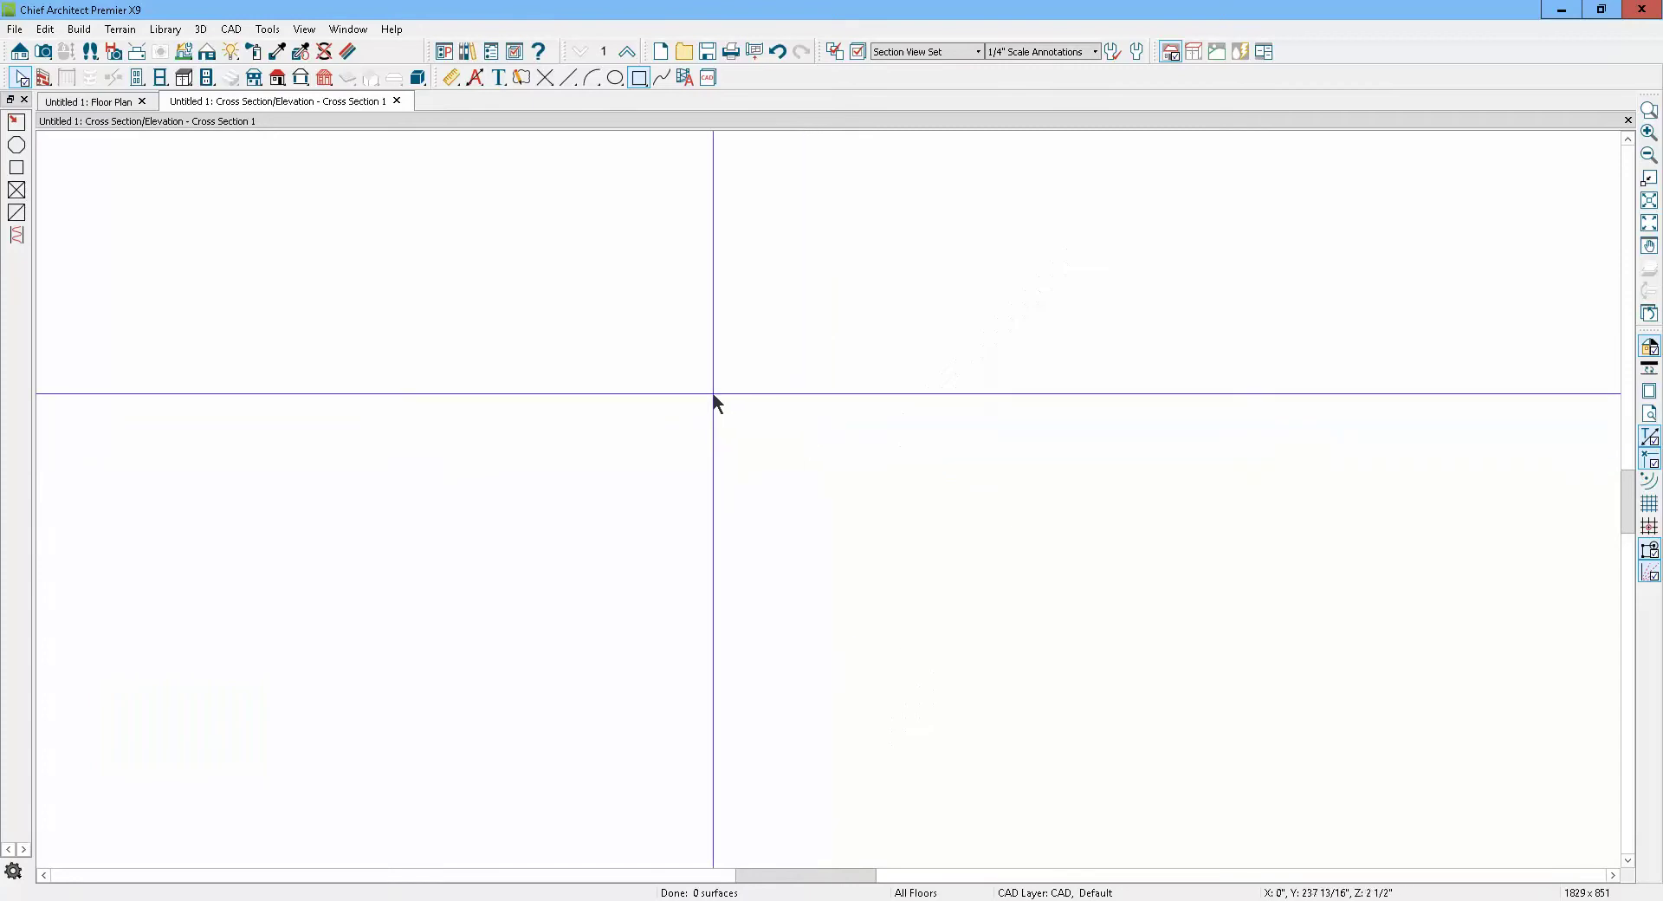
# Draw a long thin rectangle sized 3/4 inch high by 24 inches long
pyautogui.click(642, 77)
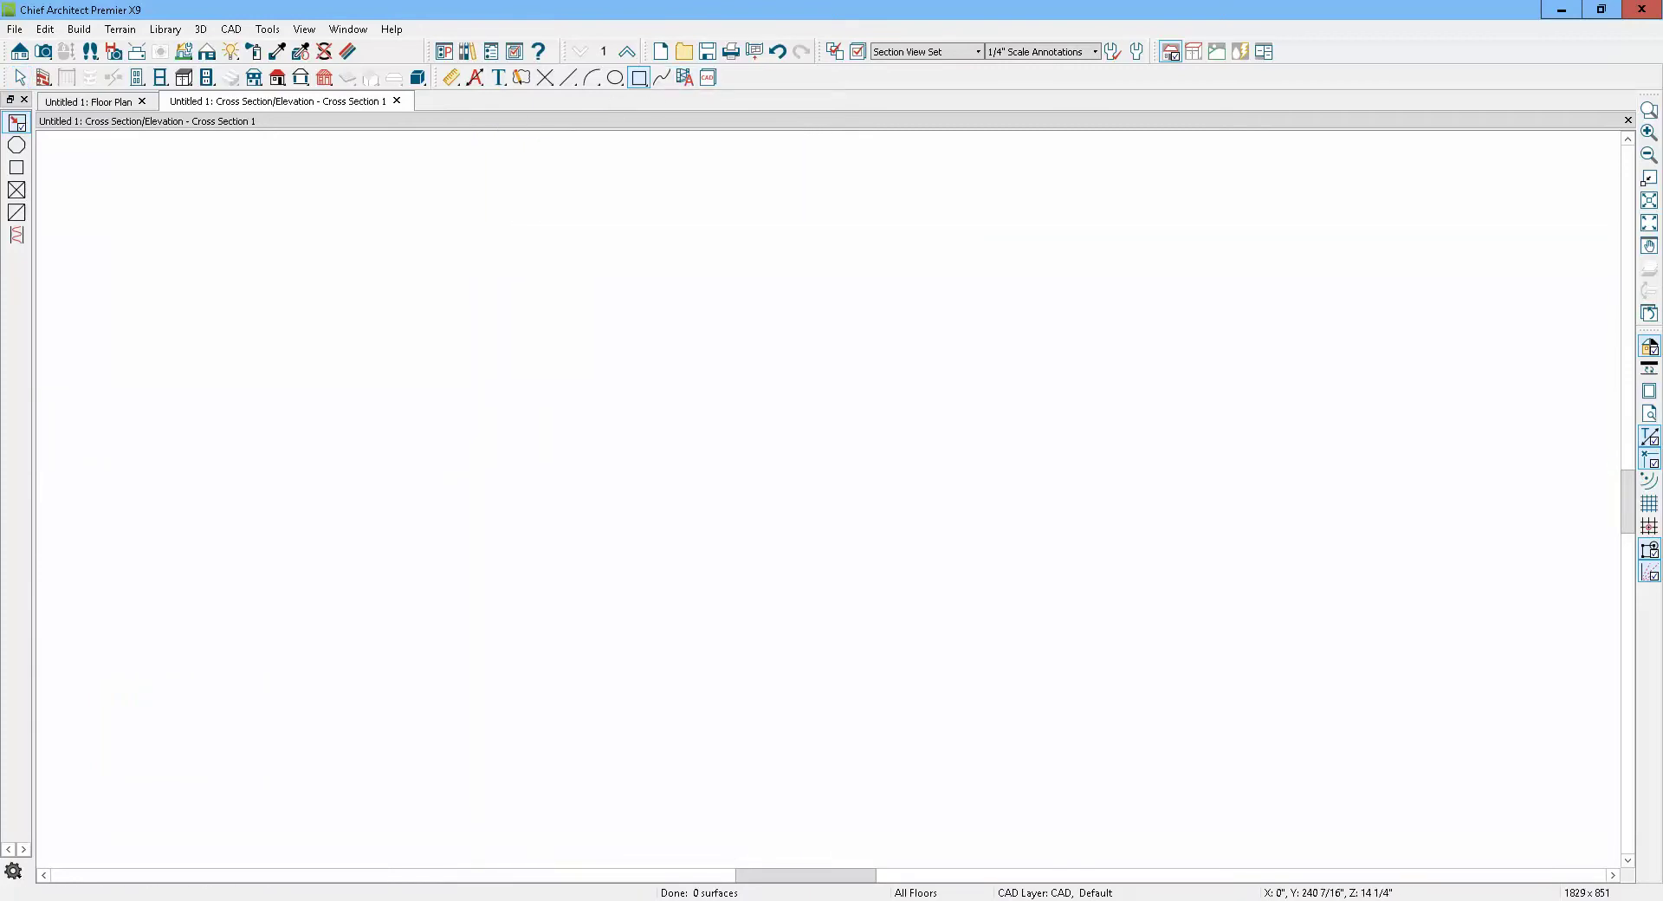
pyautogui.moveTo(681, 481); pyautogui.dragTo(1342, 476)
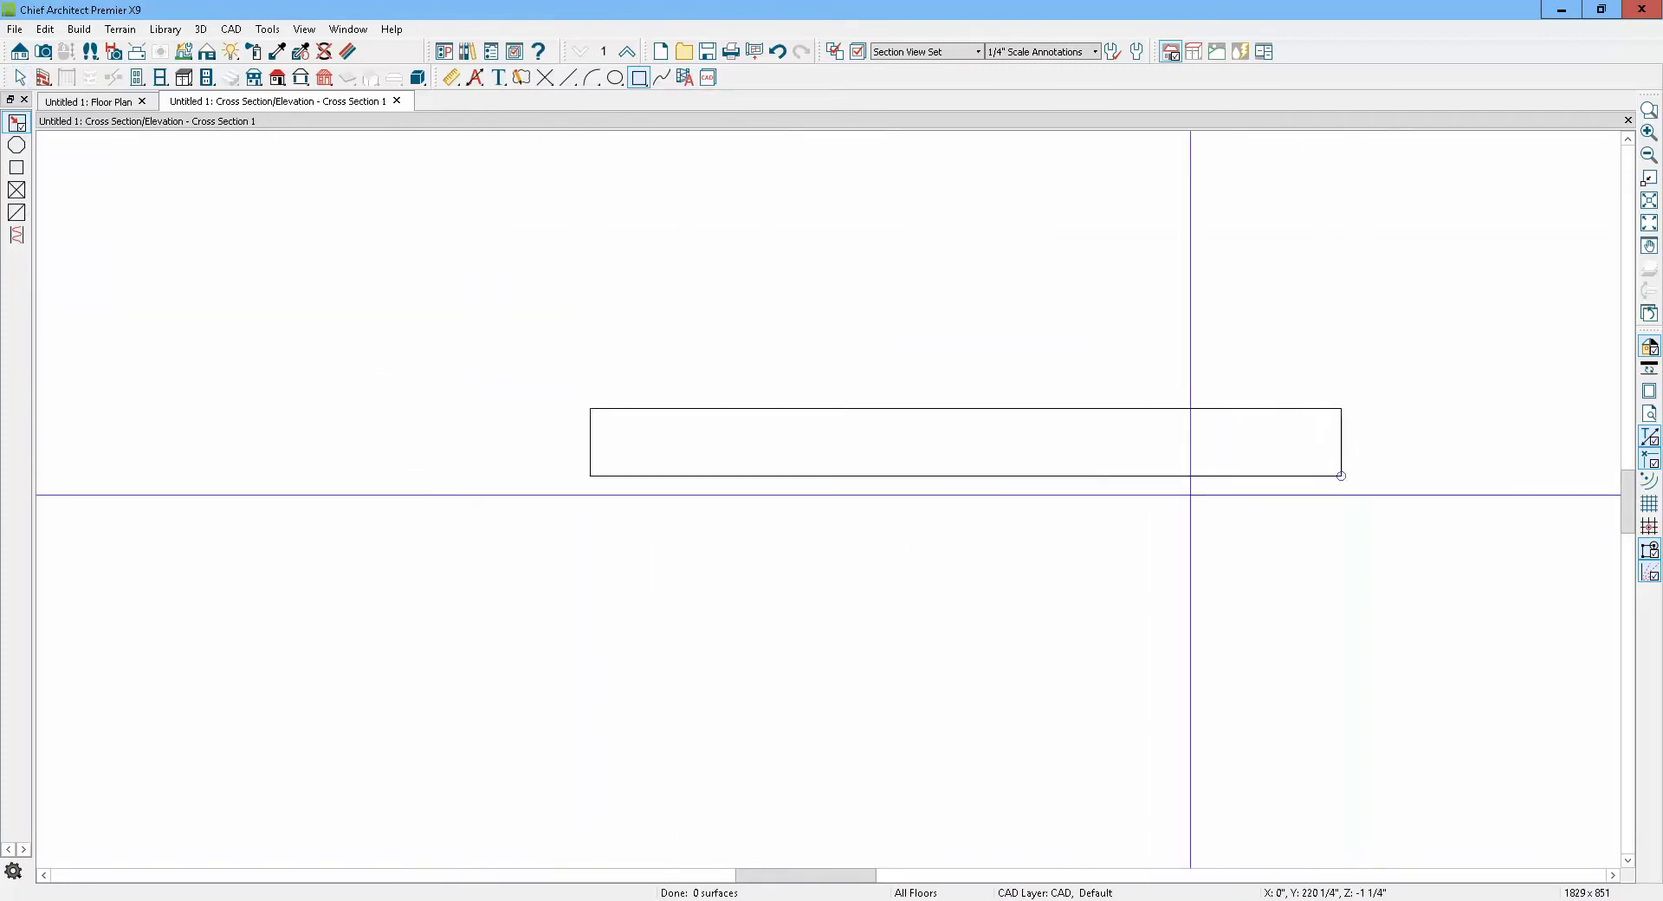
pyautogui.click(1052, 407)
pyautogui.click(1053, 438)
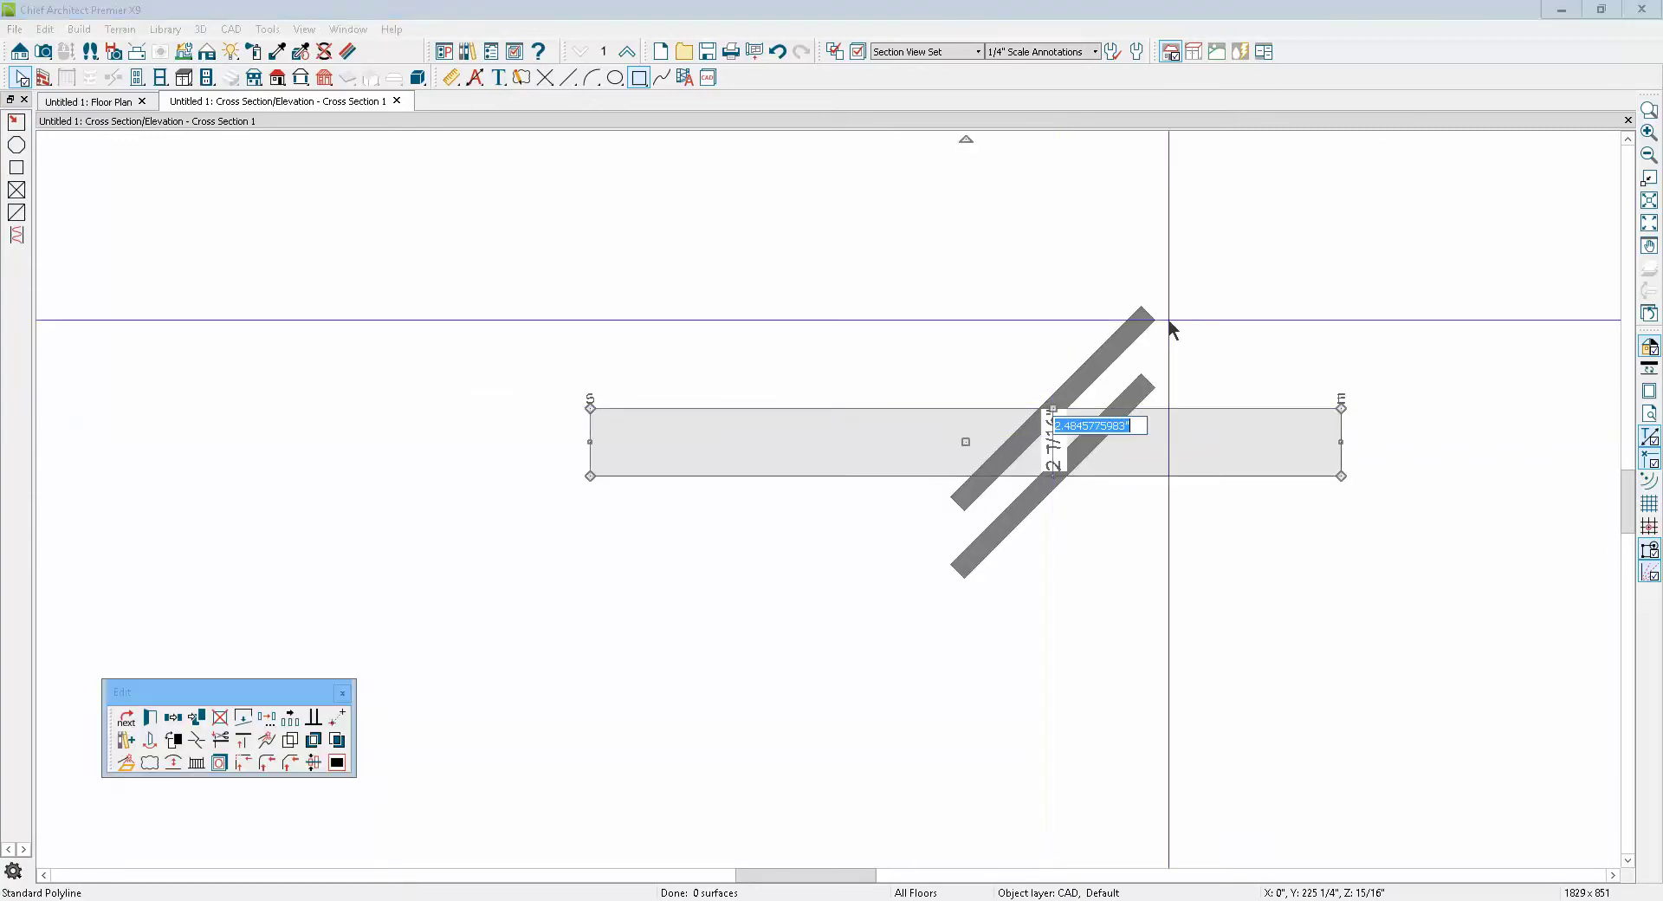
pyautogui.write('3')
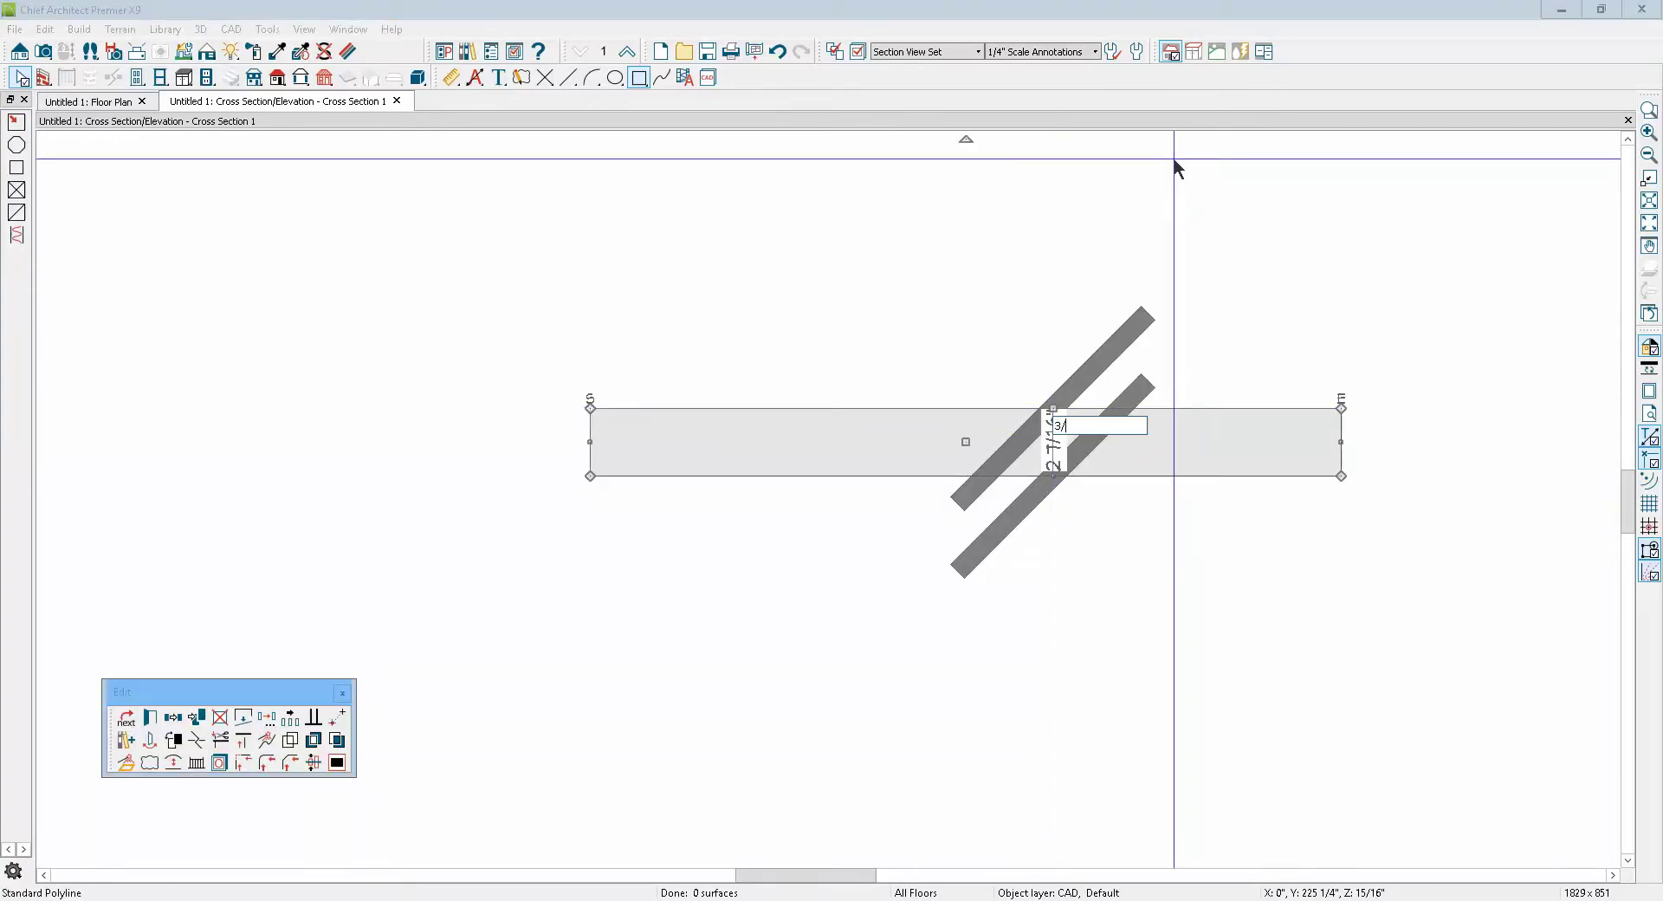
pyautogui.write('/4')
pyautogui.press('Return')
pyautogui.press('Escape')
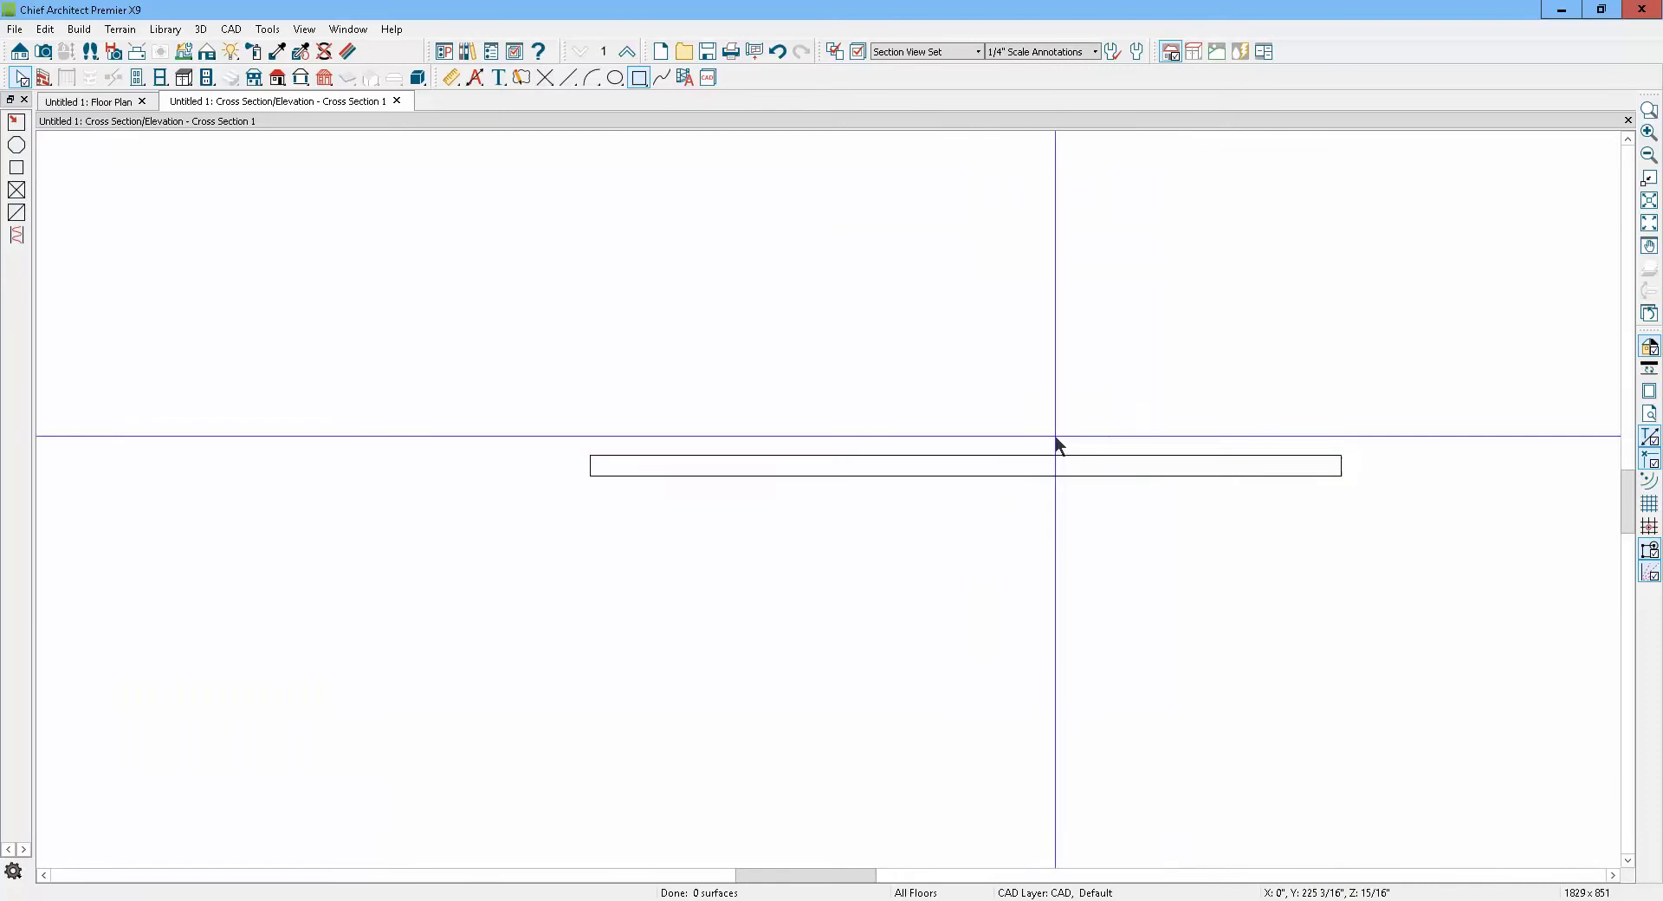
pyautogui.click(590, 467)
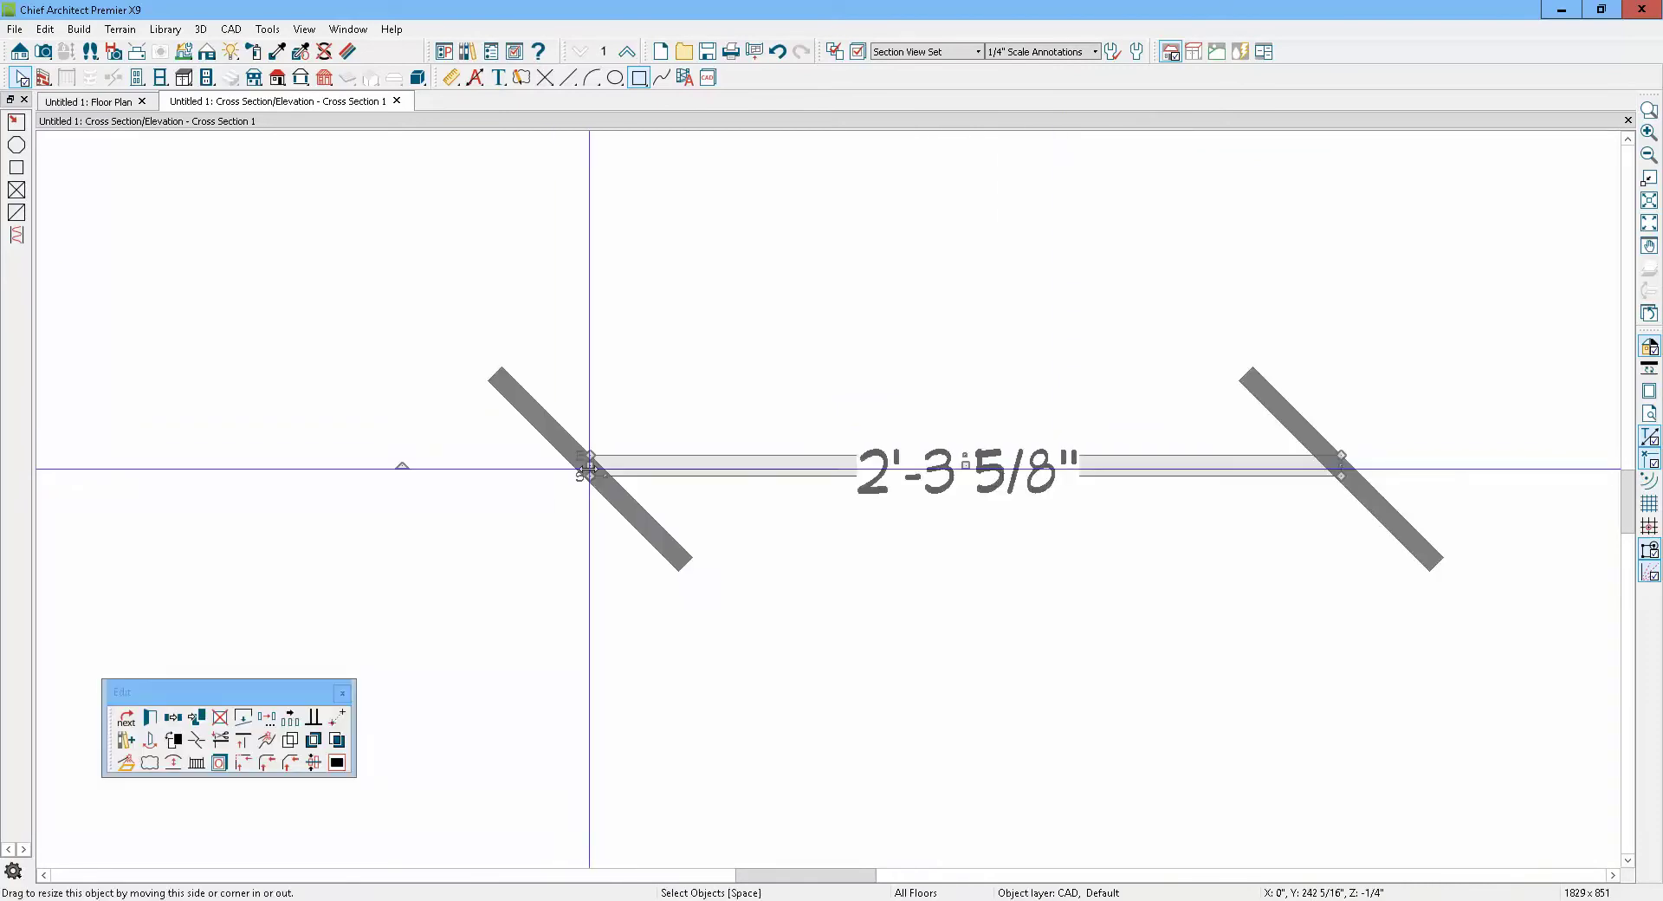
pyautogui.click(965, 478)
pyautogui.write('24')
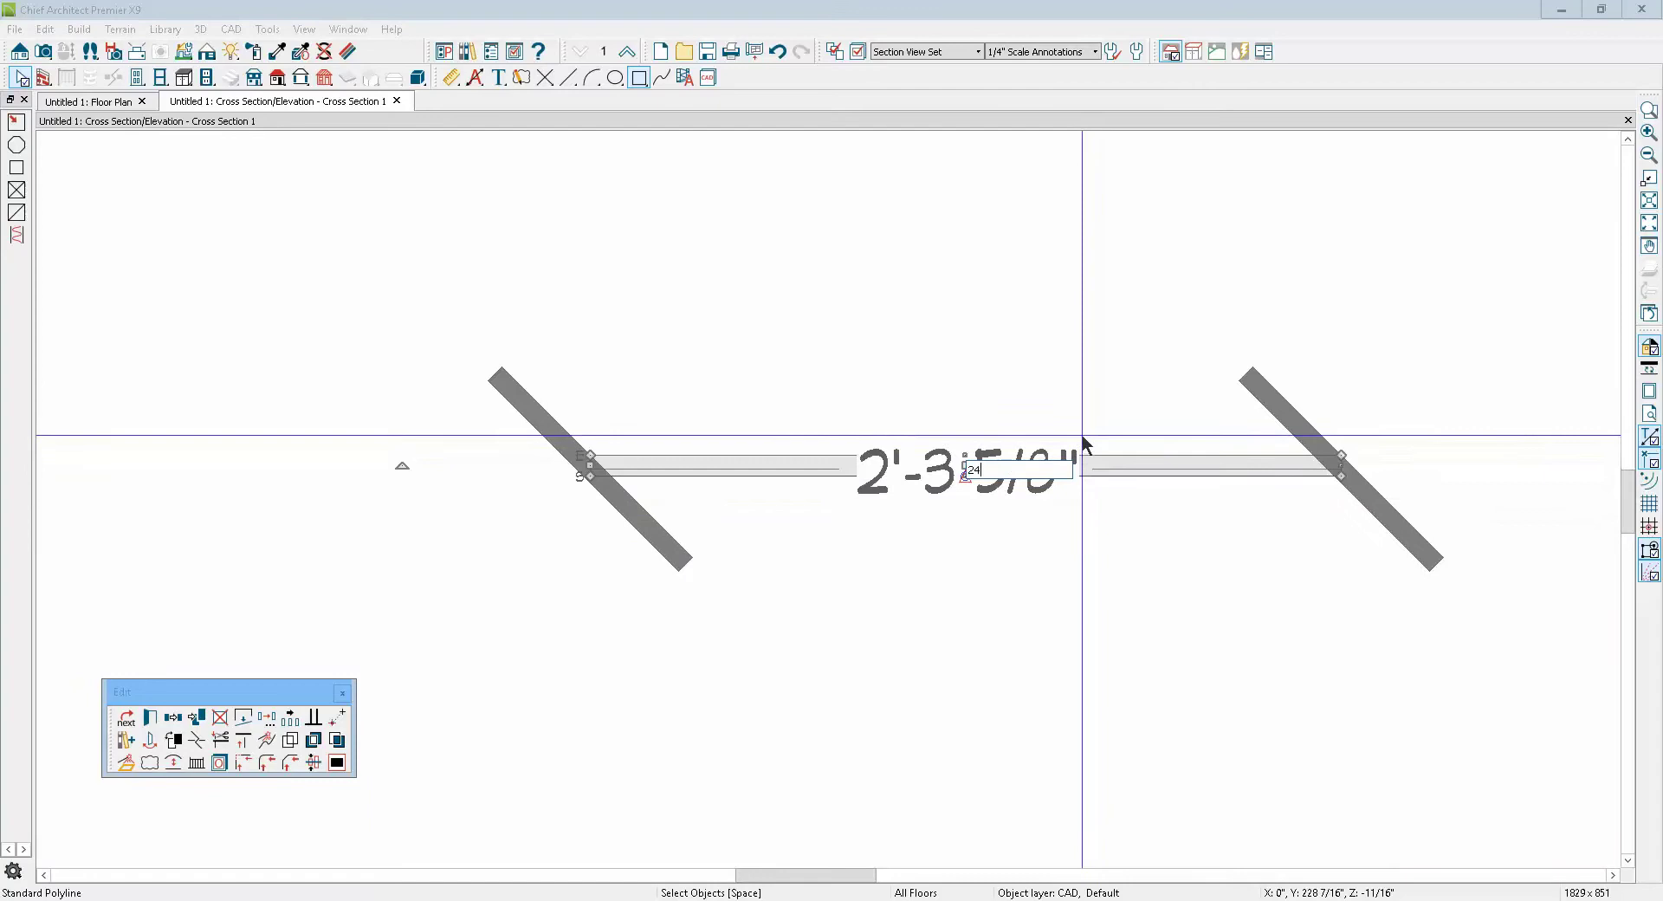
pyautogui.press('Return')
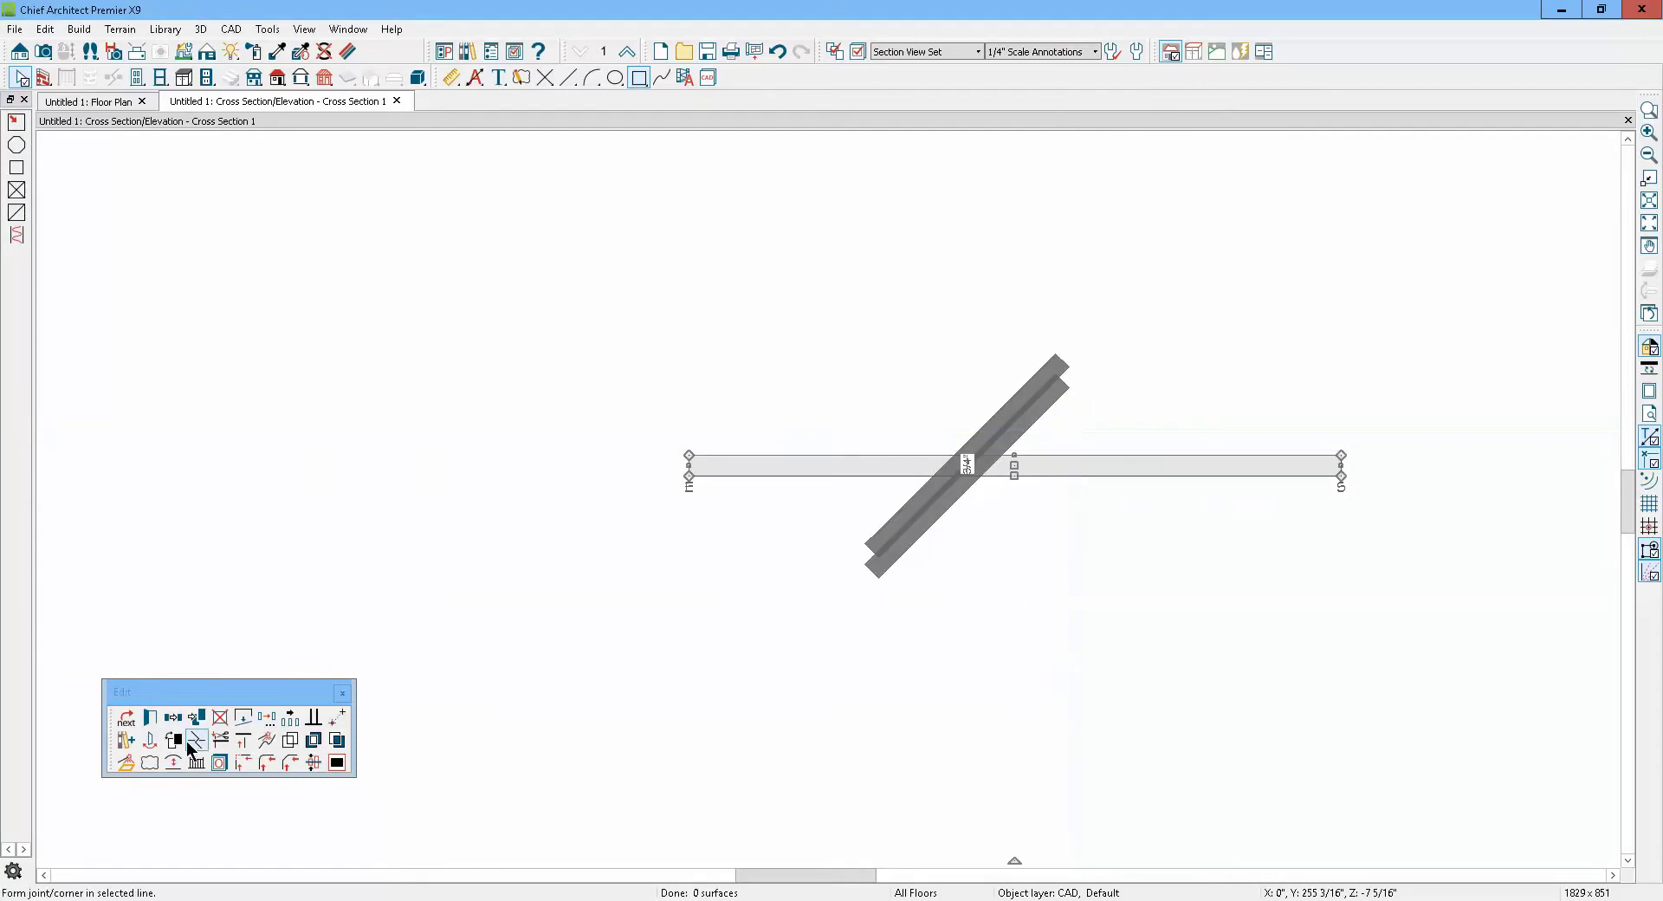
# Convert the rectangle into a Polyline Solid with 24-inch thickness
pyautogui.click(120, 760)
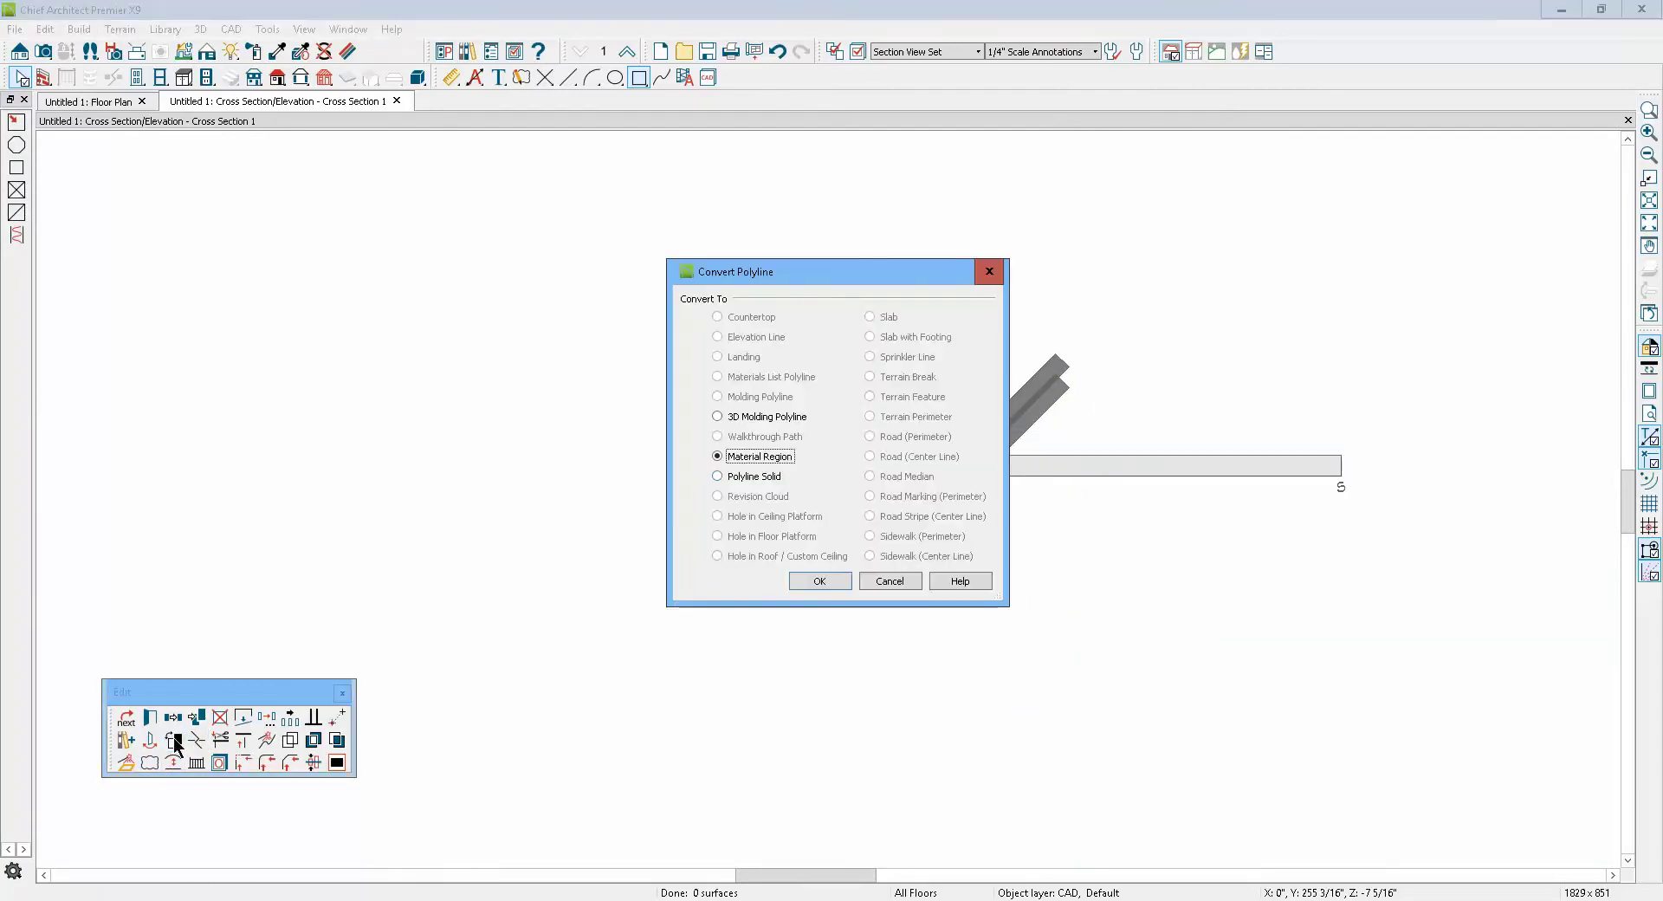
pyautogui.click(740, 478)
pyautogui.click(820, 580)
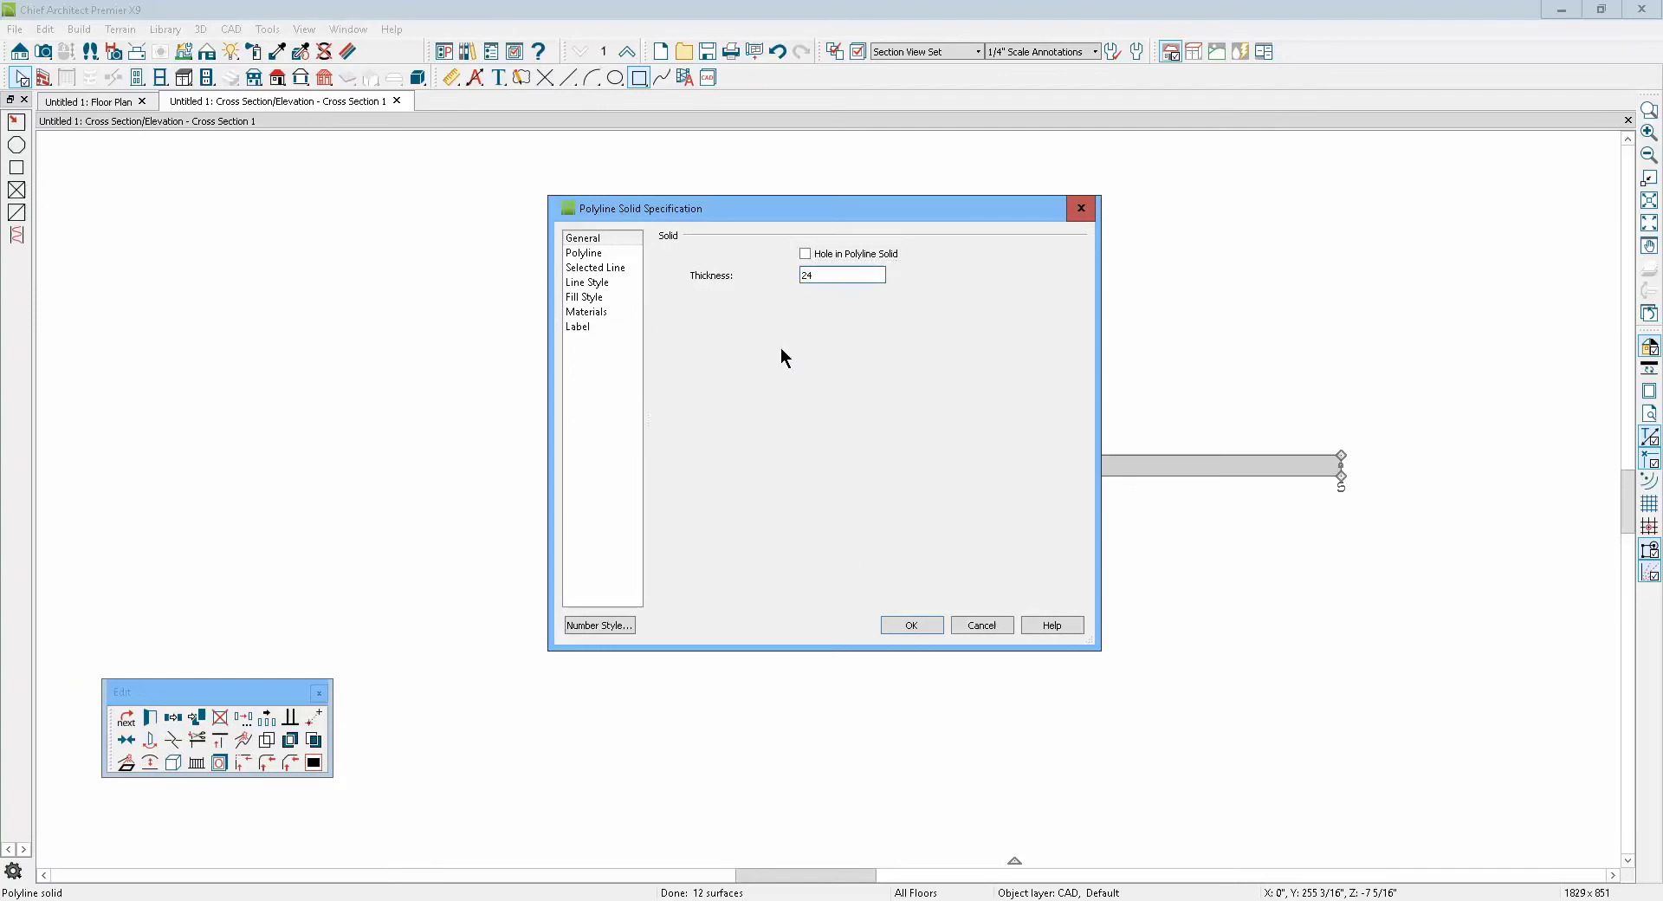
pyautogui.click(912, 625)
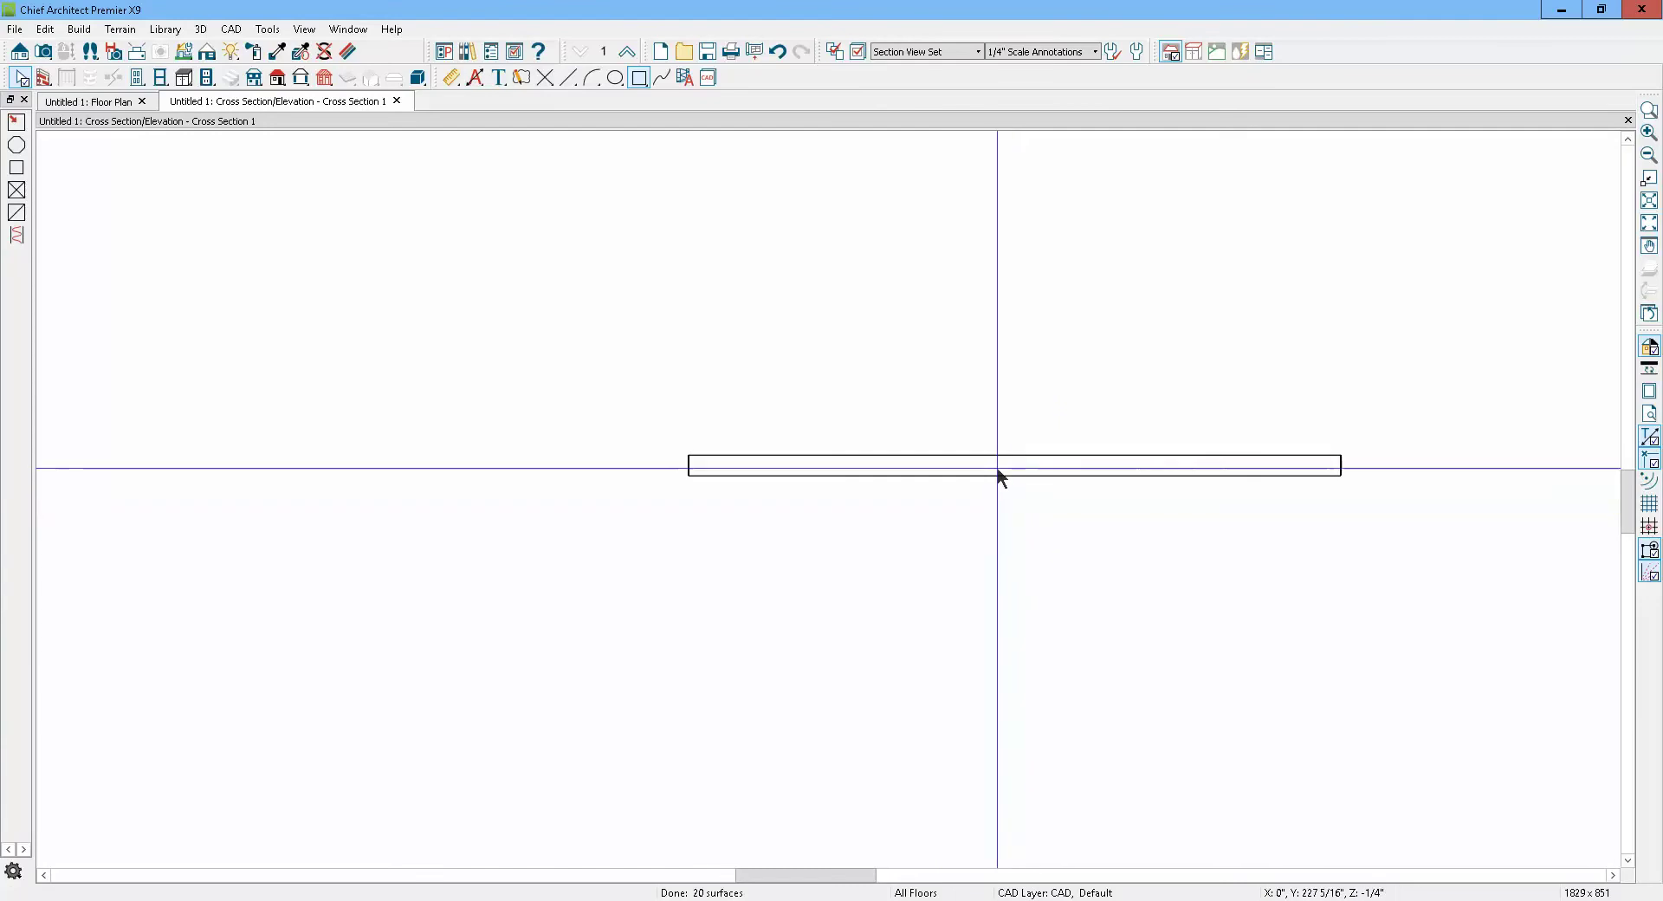
# In the floor plan, drag the S1 section camera to the left of the square box
pyautogui.scroll(-5, 992, 479)
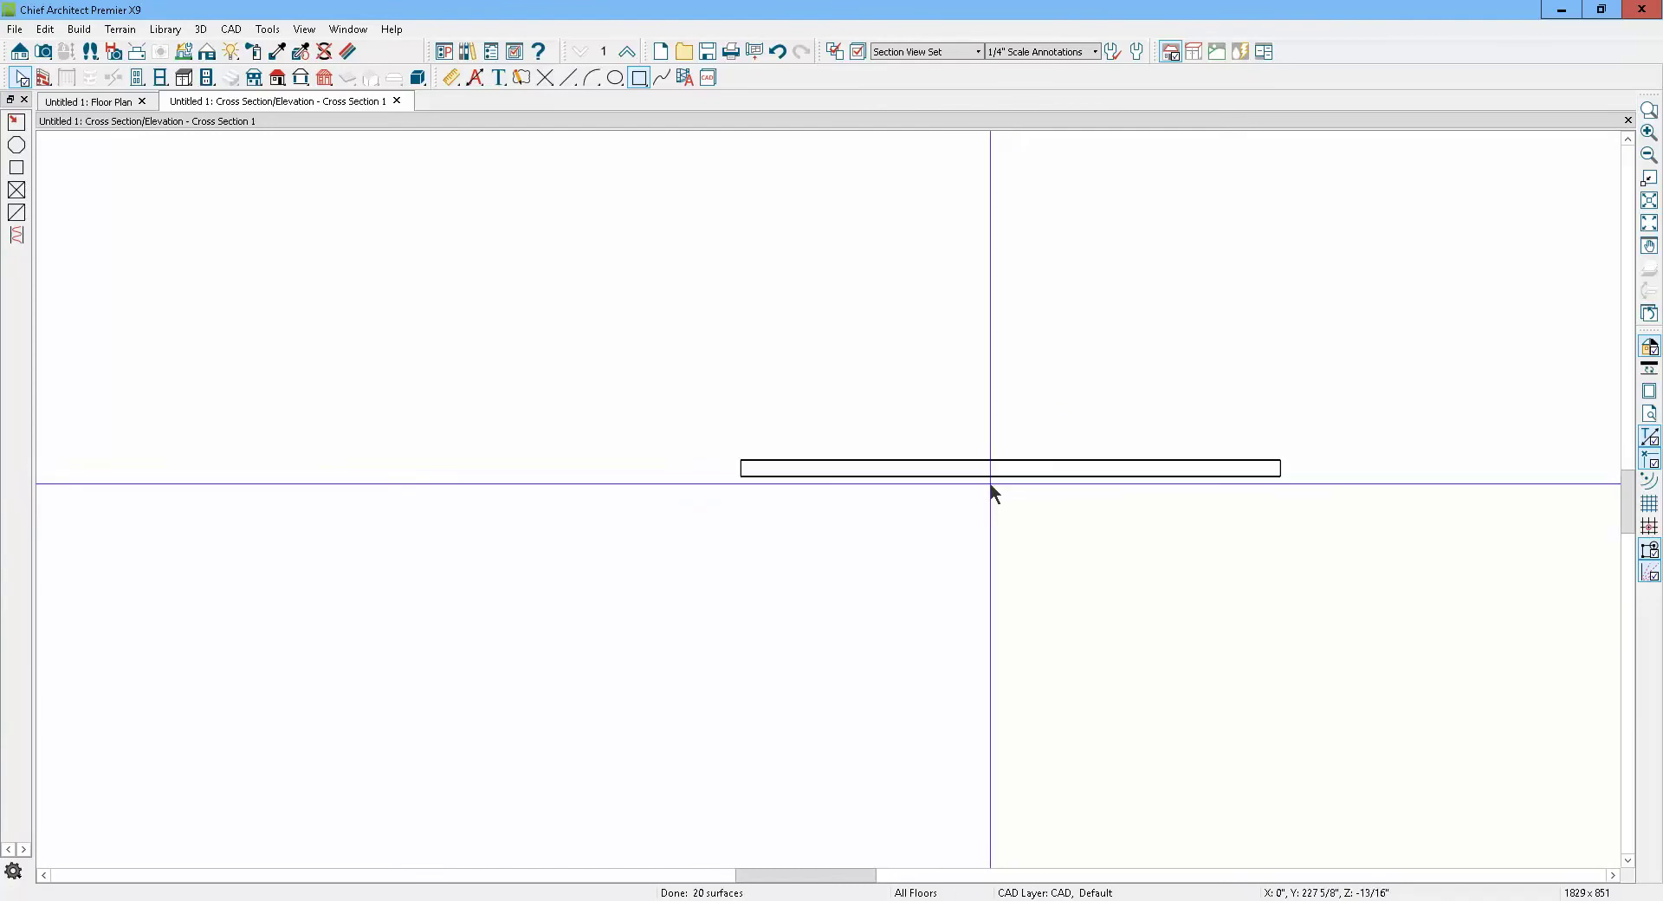
pyautogui.hotkey('ctrl', 'Tab')
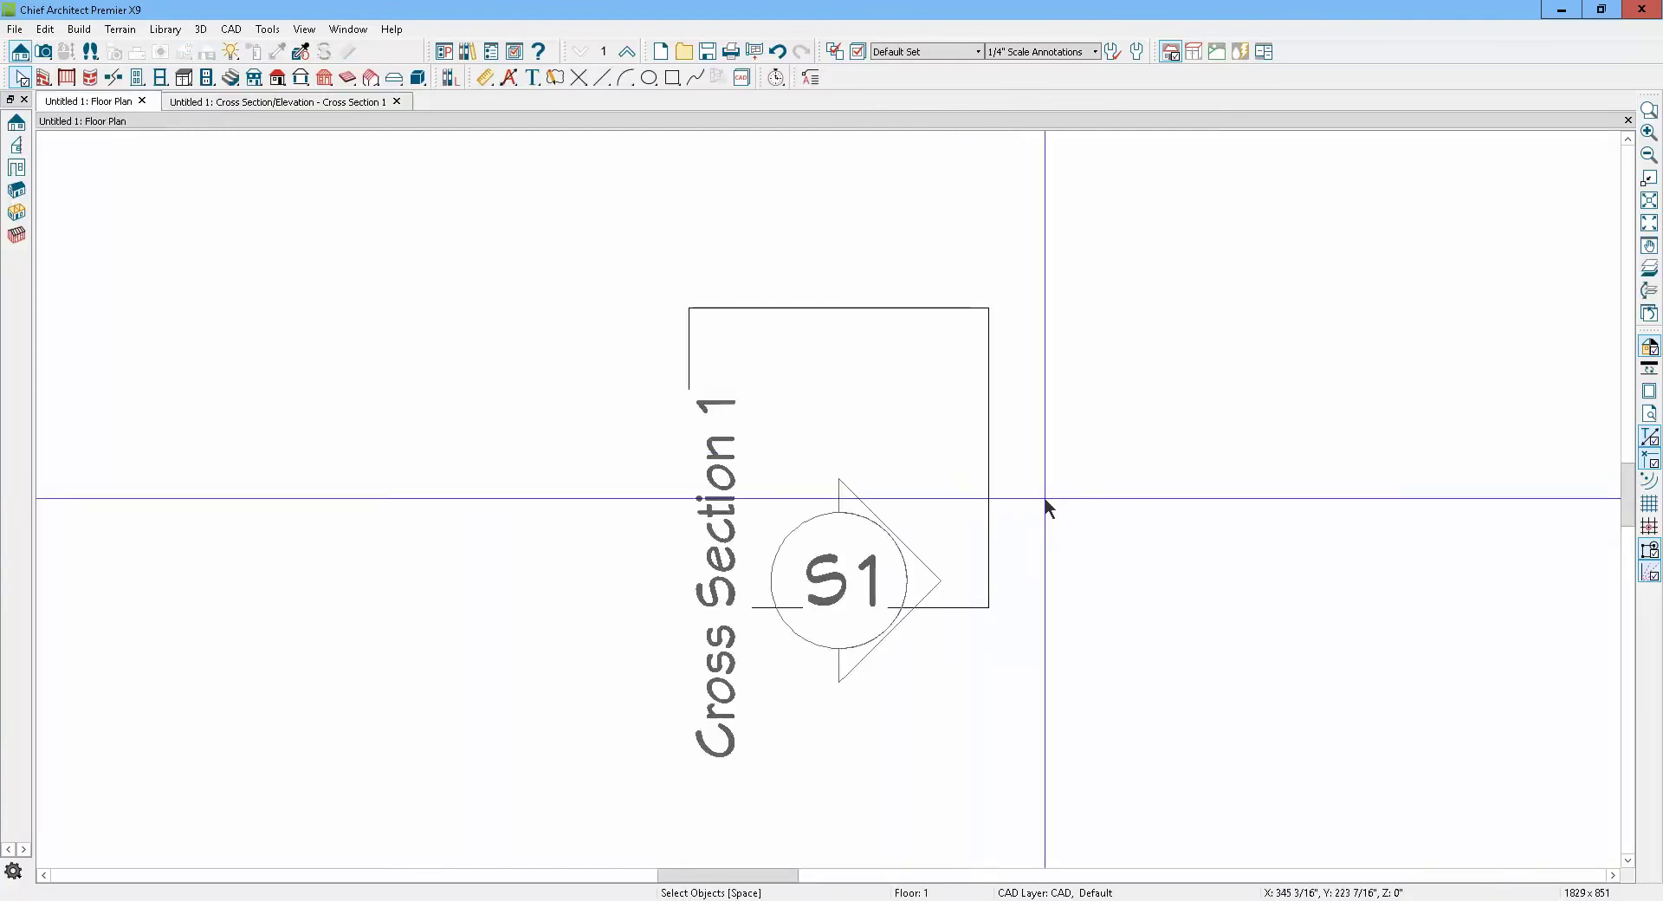
pyautogui.scroll(-4, 881, 460)
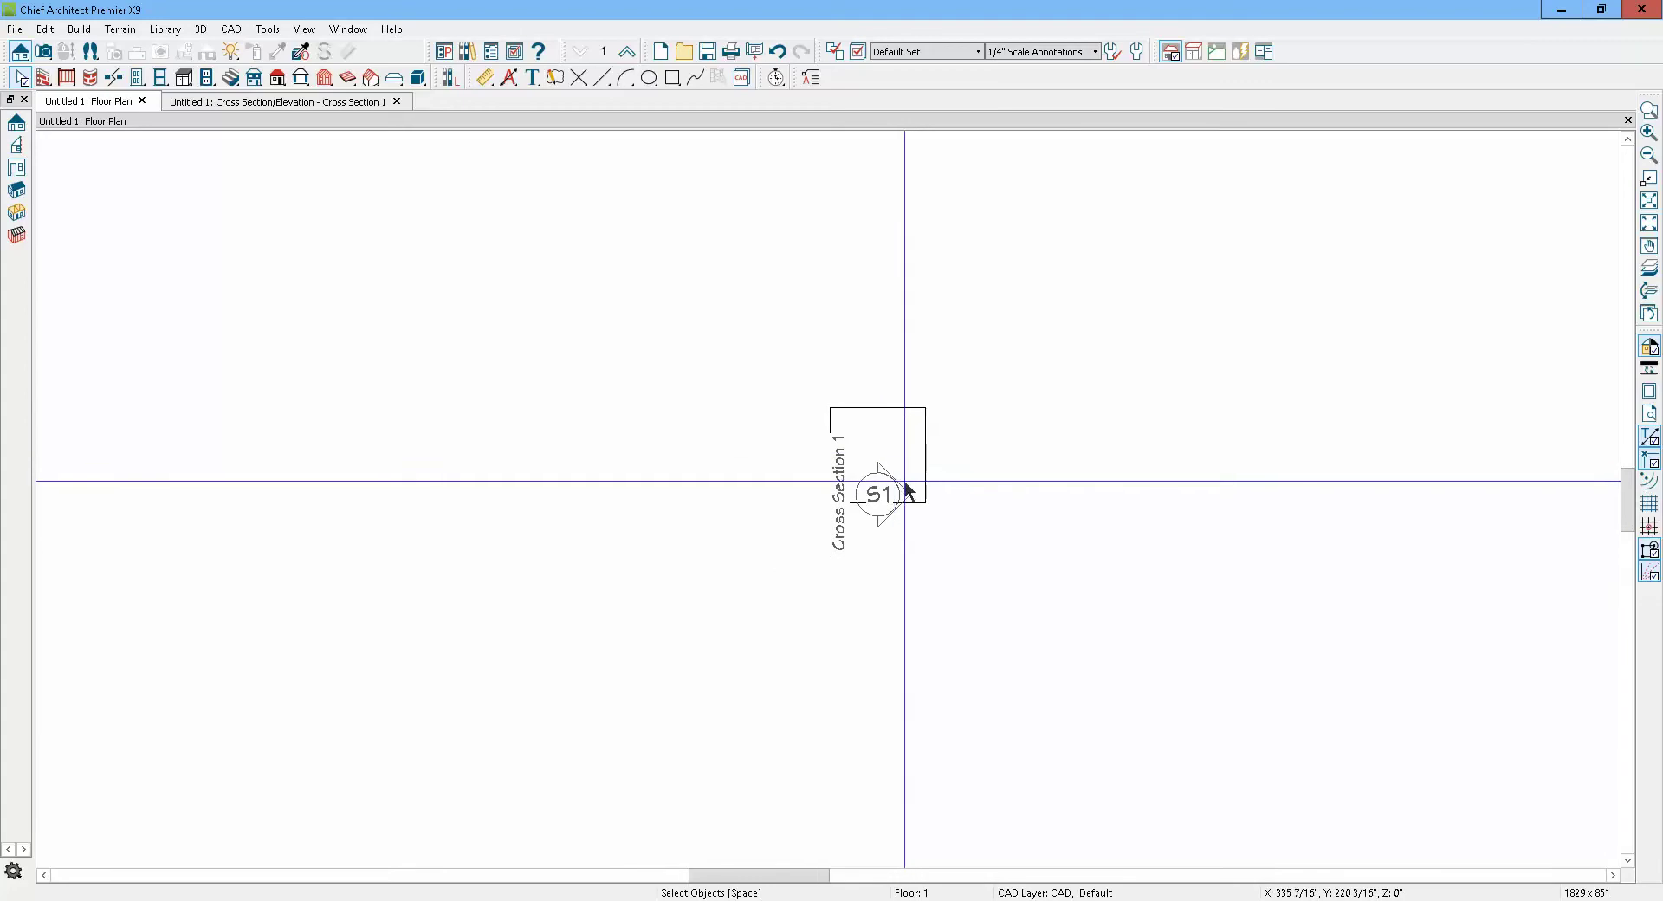
pyautogui.click(891, 493)
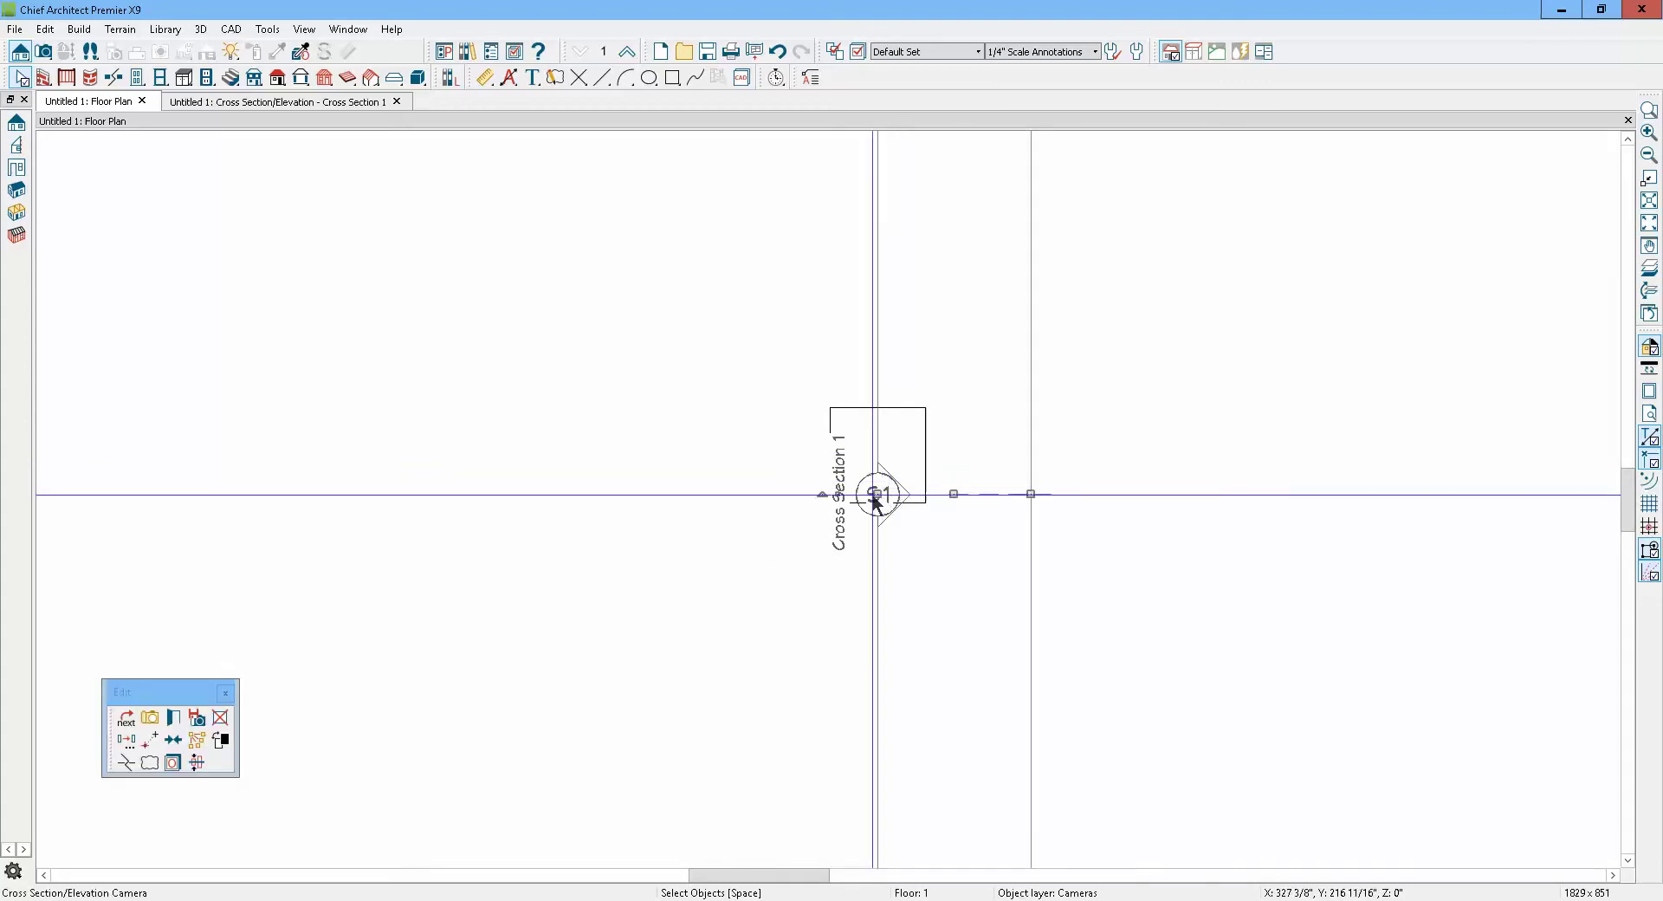
pyautogui.moveTo(875, 500)
pyautogui.mouseDown()
pyautogui.moveTo(887, 496)
pyautogui.moveTo(750, 497)
pyautogui.mouseUp()
pyautogui.click(999, 273)
pyautogui.scroll(1, 670, 212)
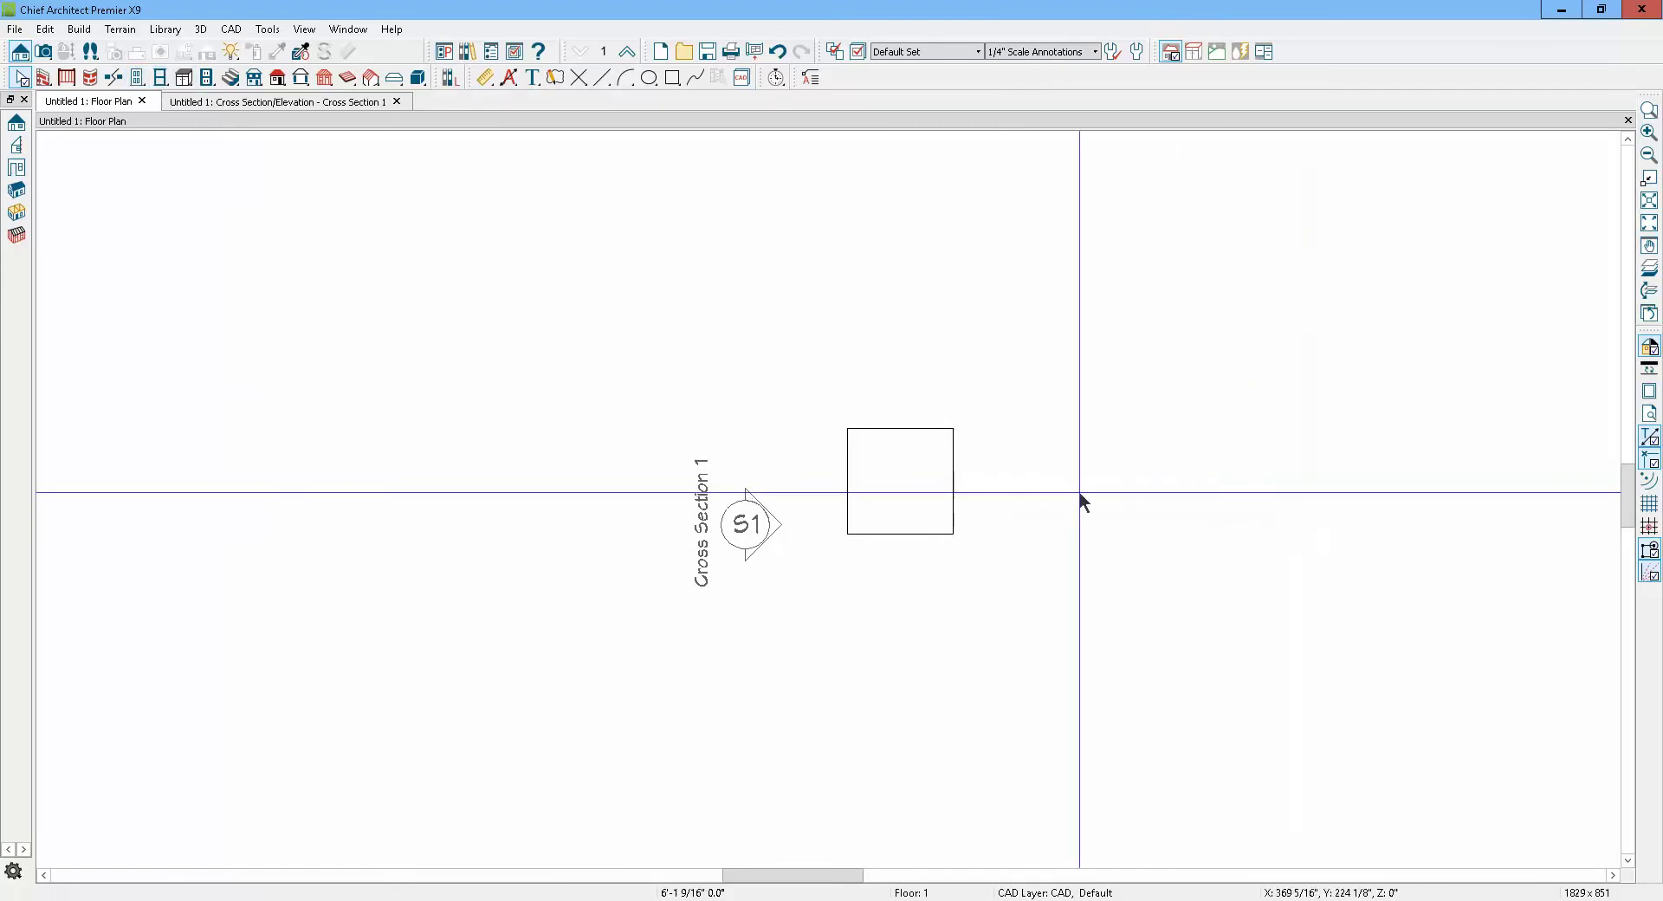
# Place a base cabinet, turn it toward the S1 camera, move it into the square, then view the section
pyautogui.click(184, 80)
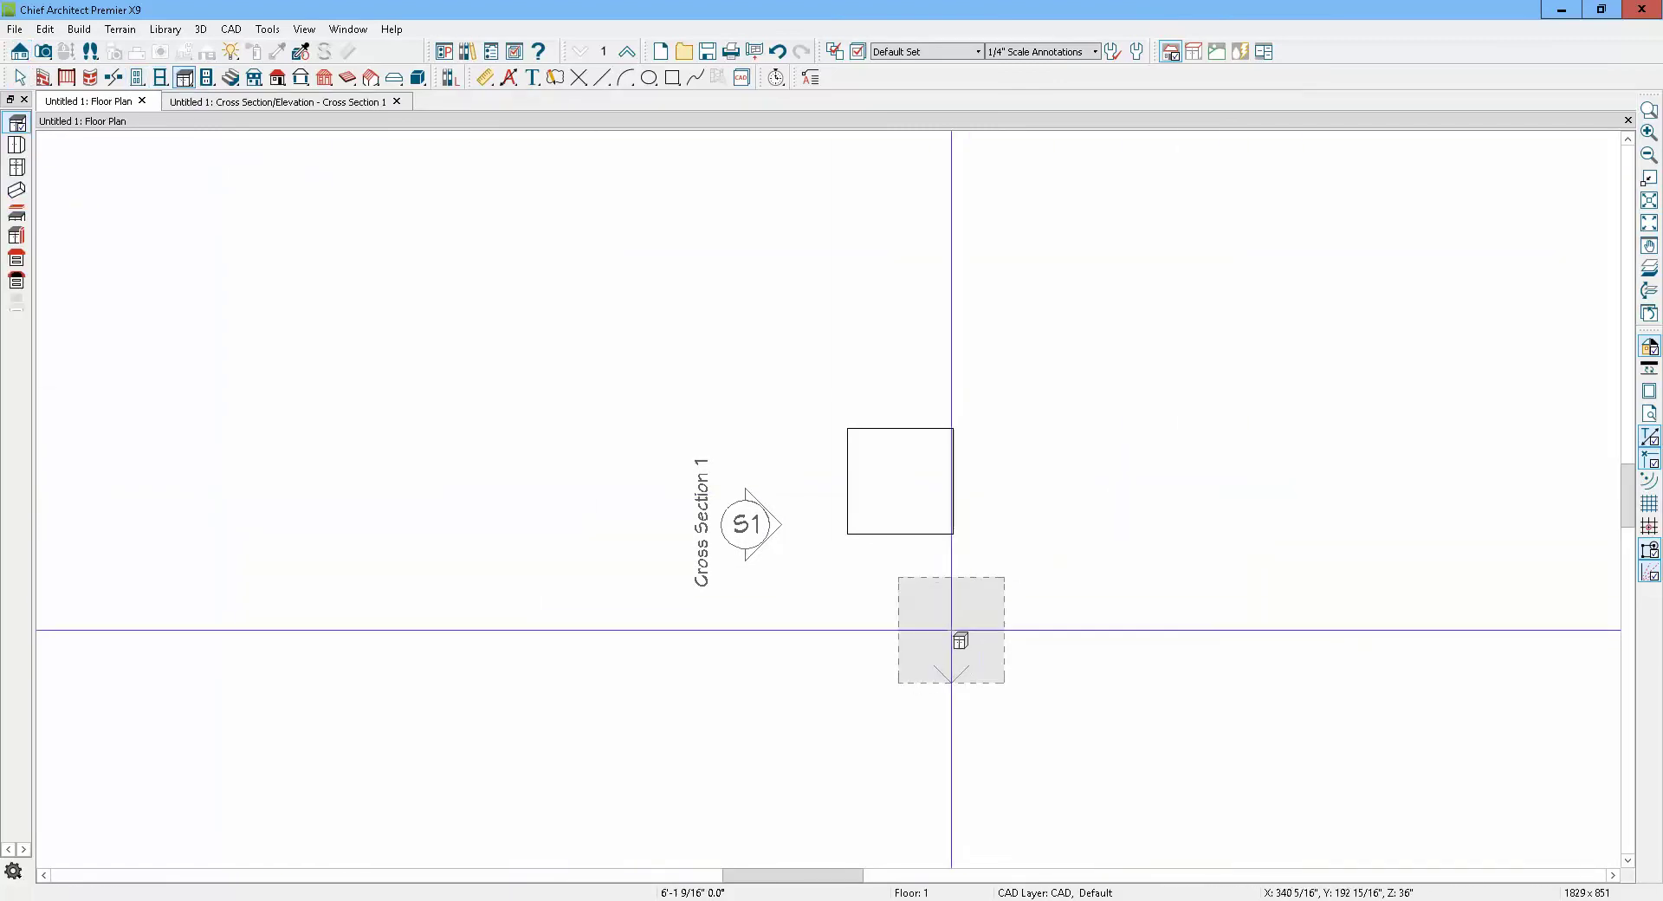
pyautogui.click(947, 627)
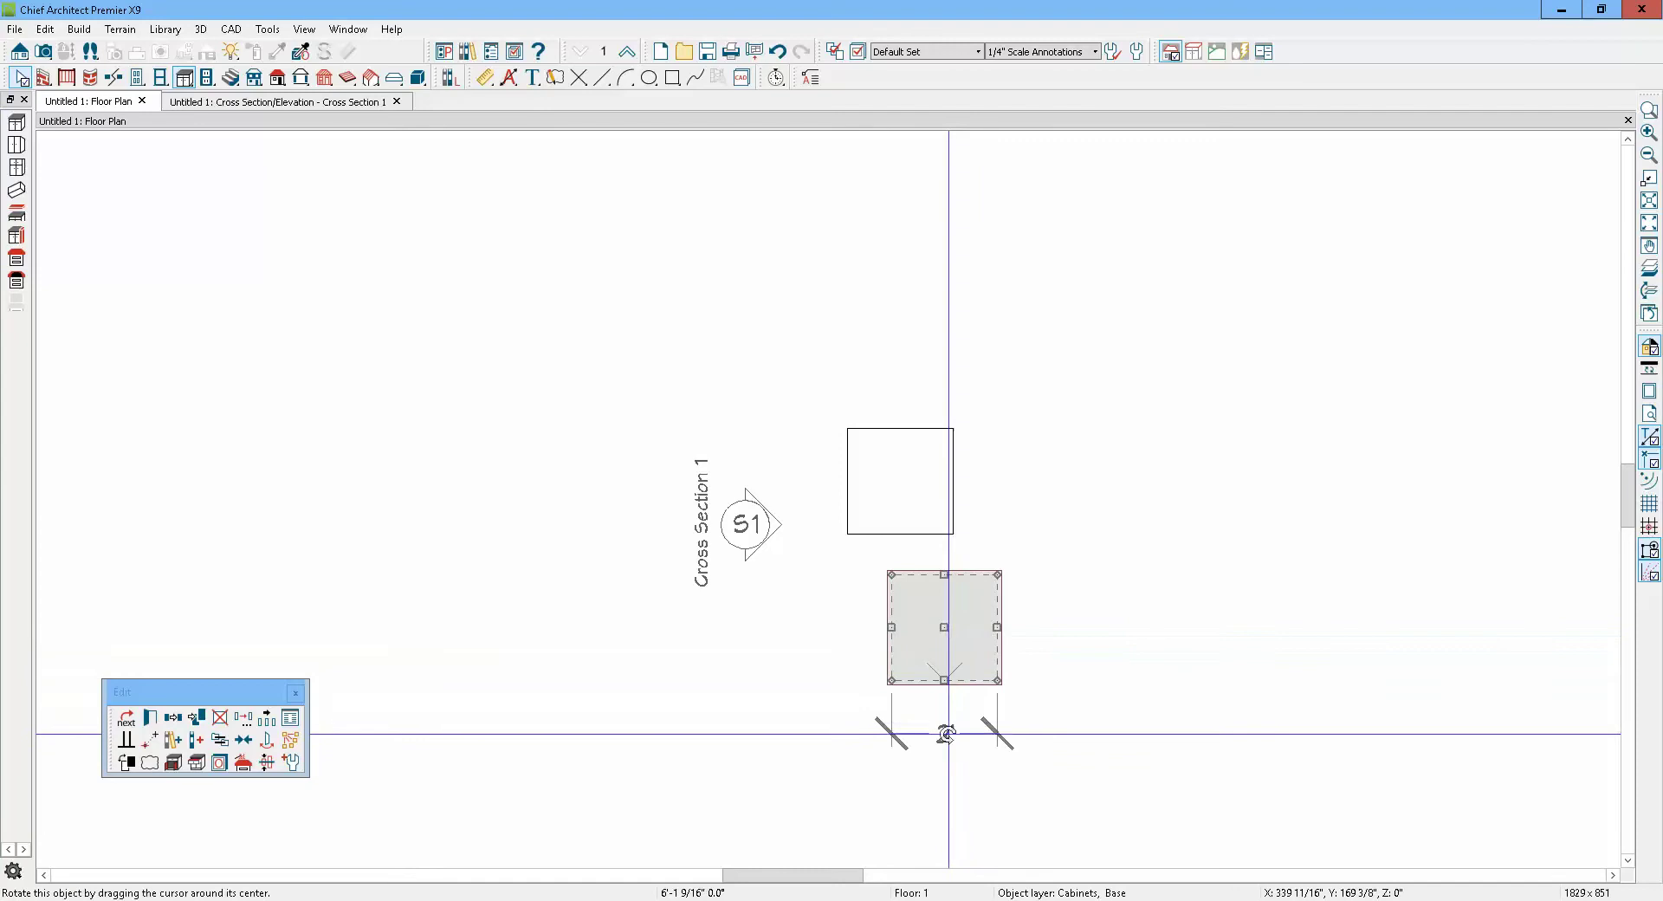
pyautogui.moveTo(955, 737); pyautogui.dragTo(799, 620)
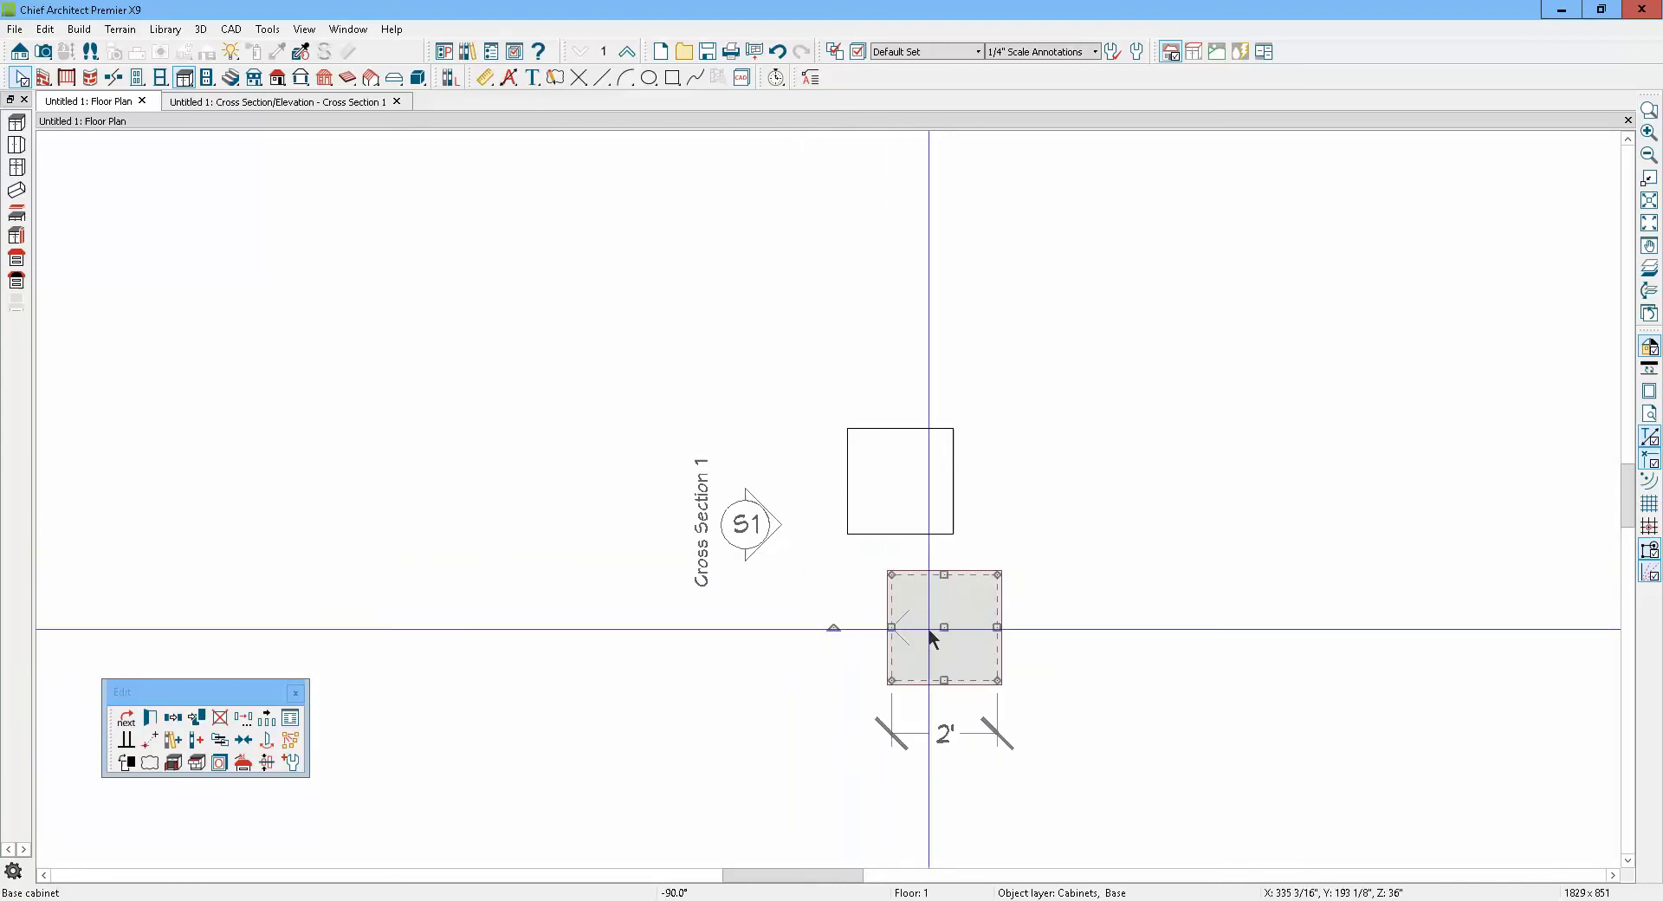
pyautogui.moveTo(946, 623); pyautogui.dragTo(899, 481)
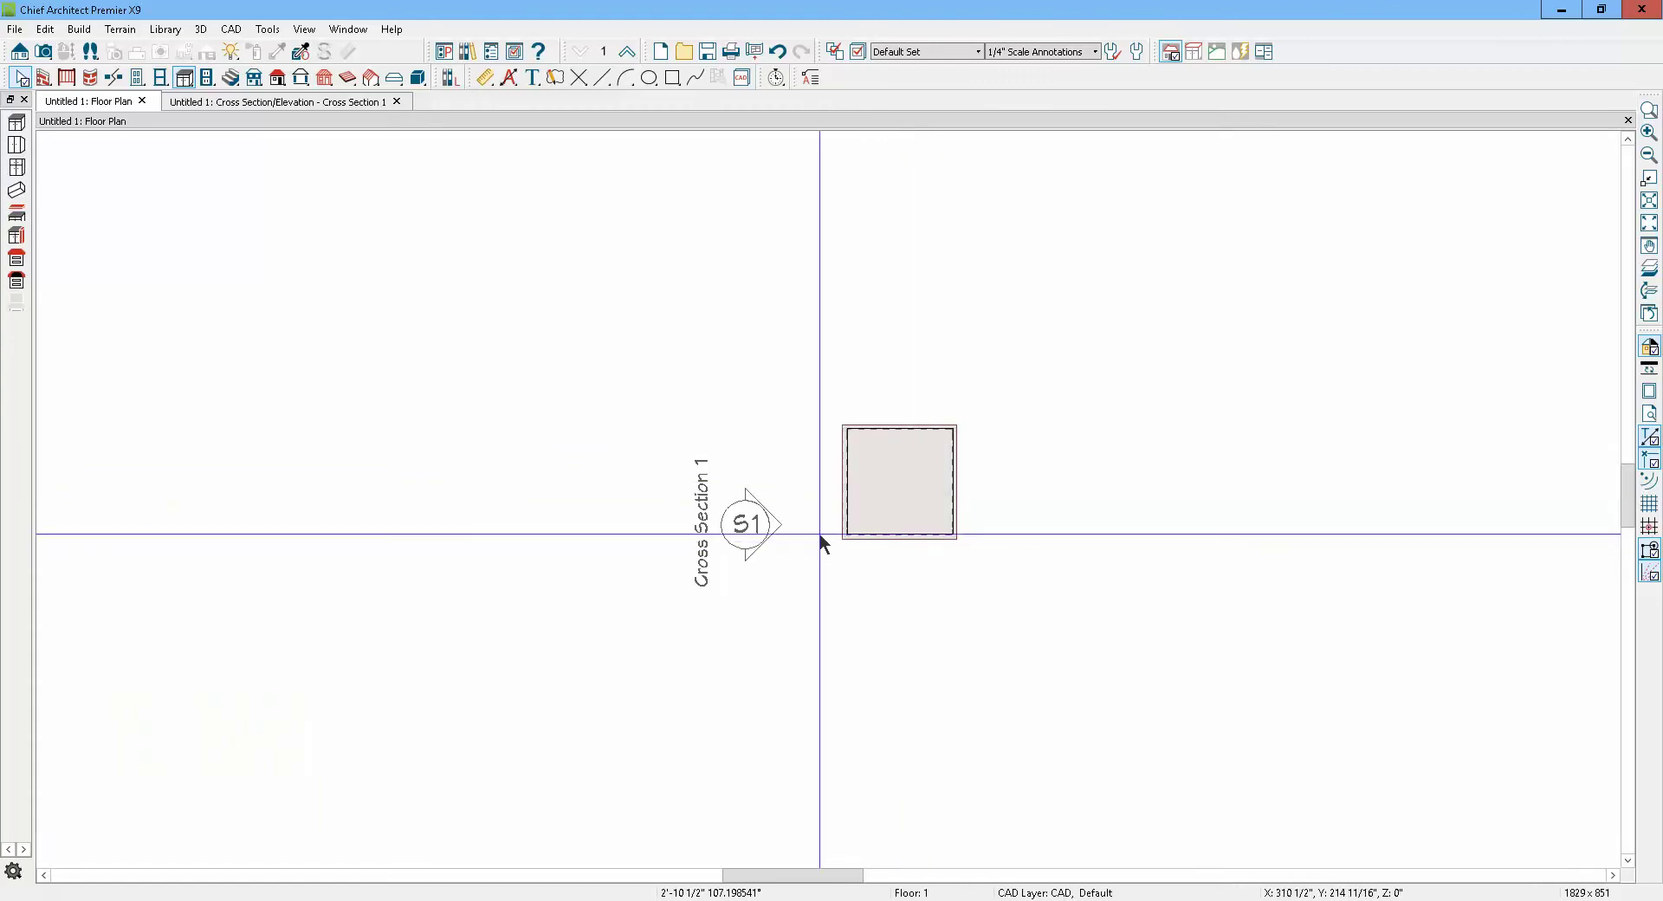
pyautogui.hotkey('ctrl', 'Tab')
# Raise the 3/4-inch strip to the door's bottom edge and stretch it across the cabinet's 2' width
pyautogui.scroll(5, 853, 797)
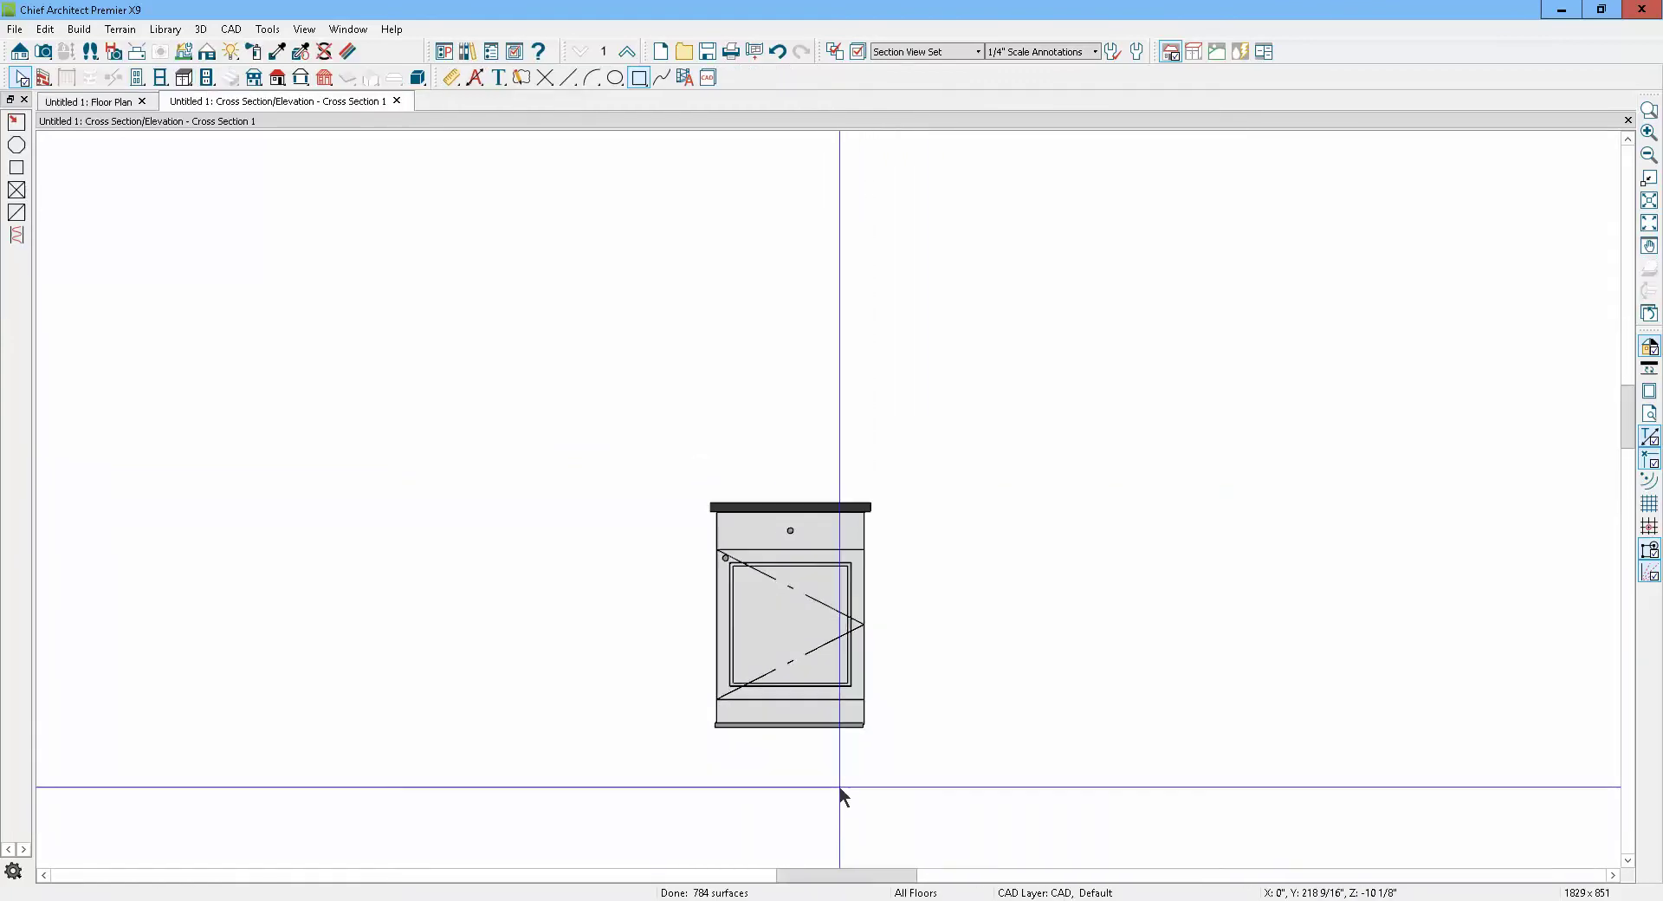
pyautogui.scroll(-2, 724, 713)
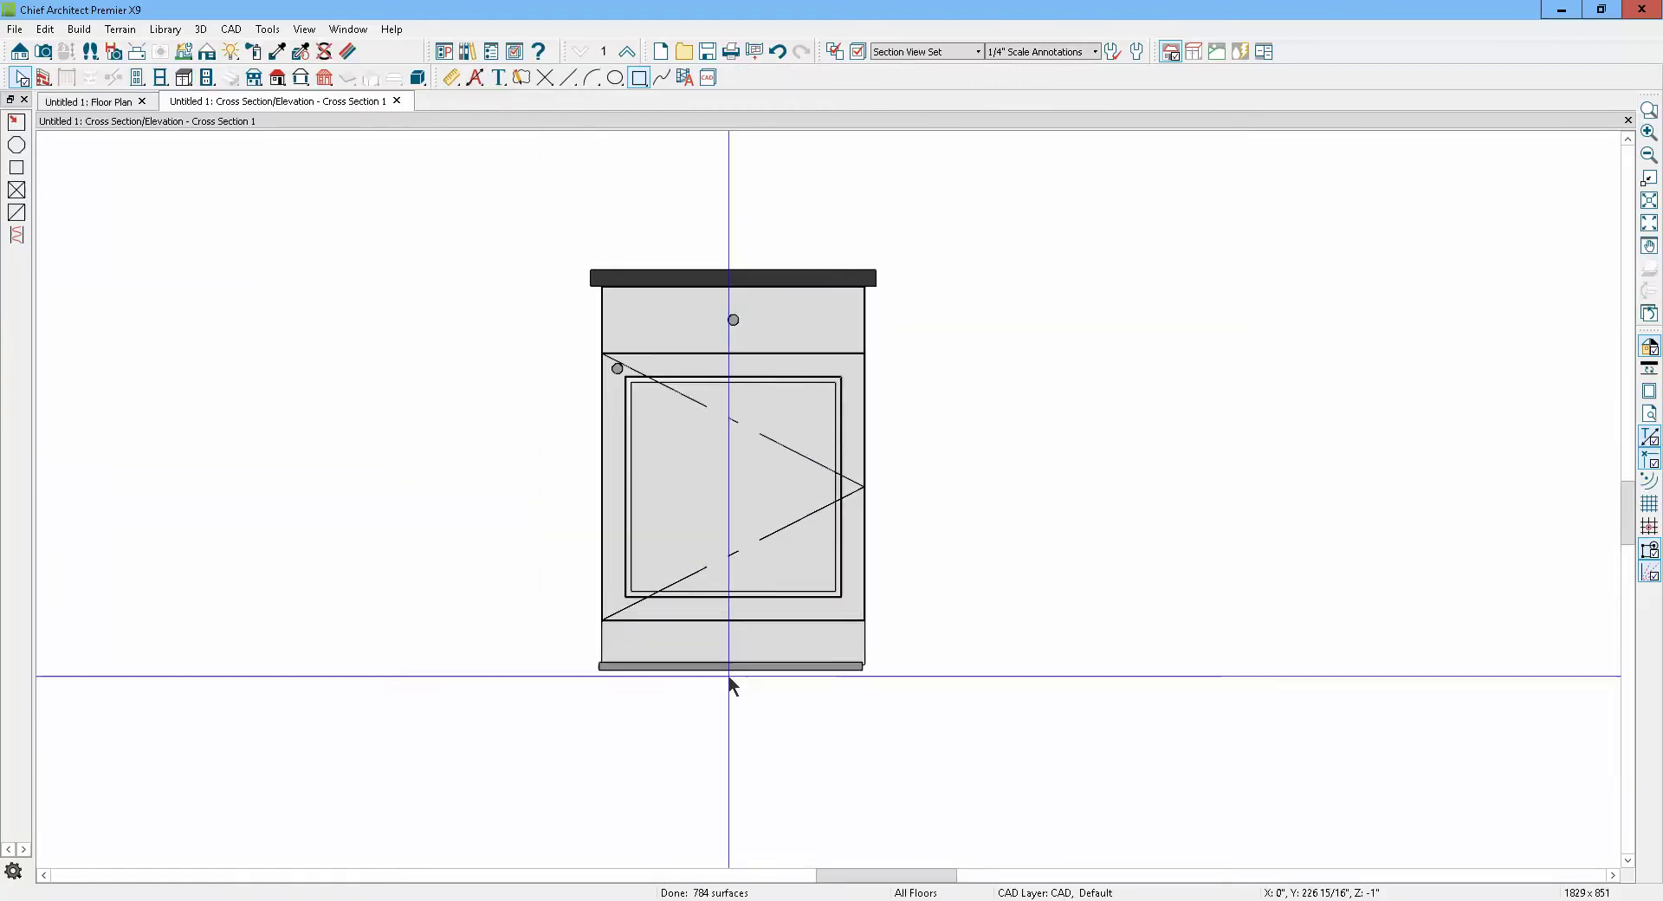
pyautogui.click(738, 672)
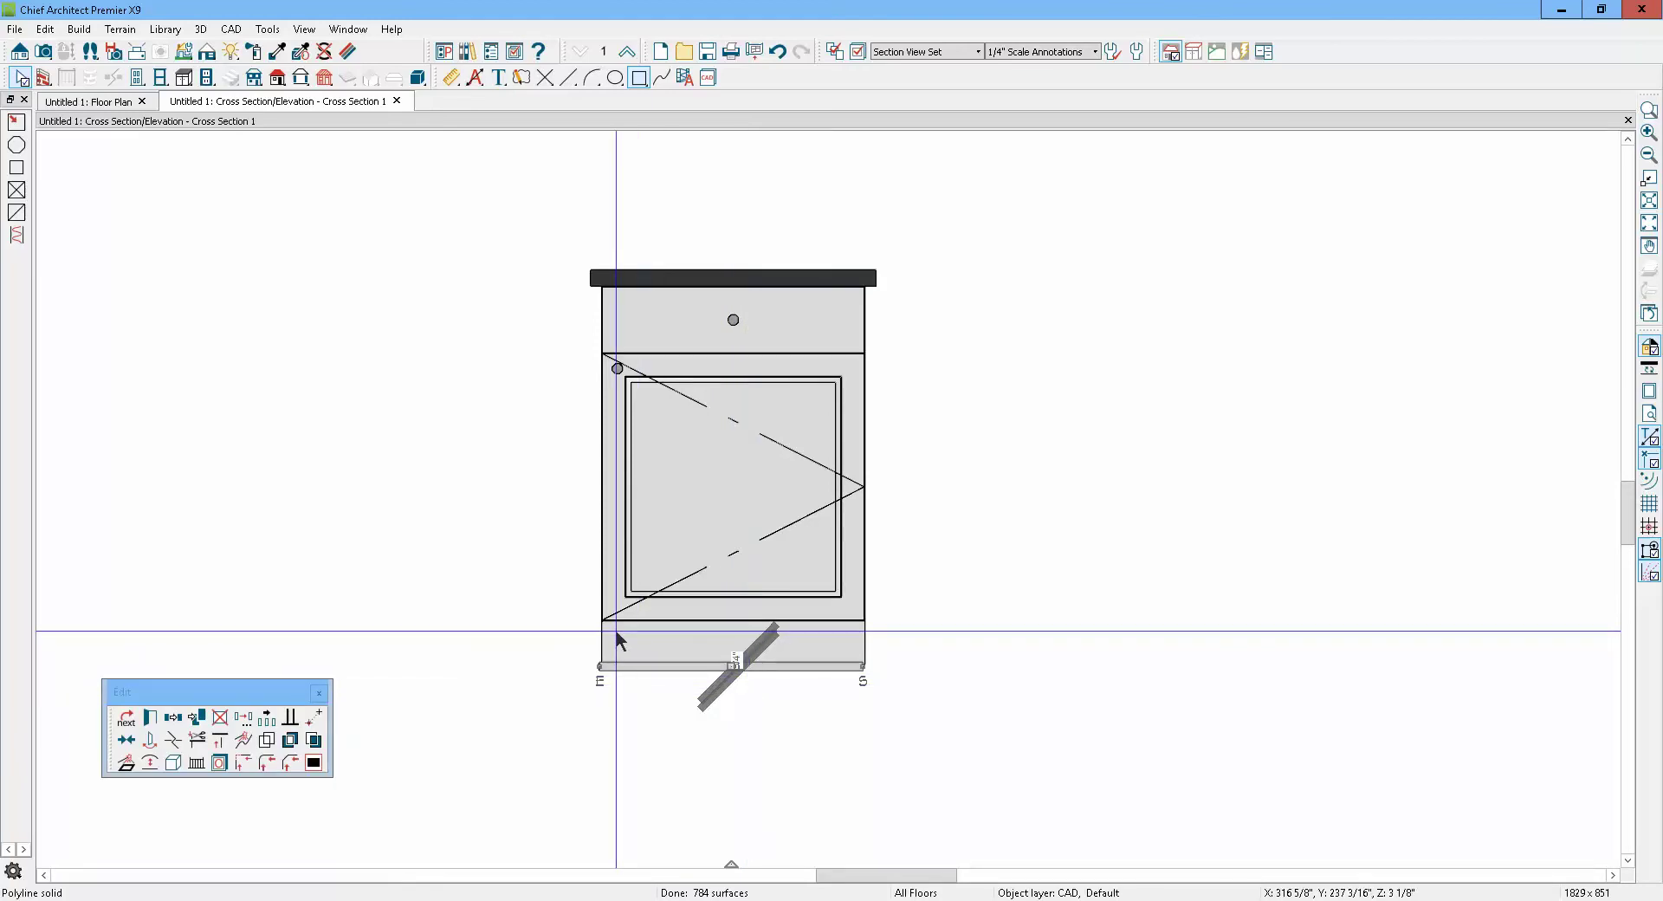
pyautogui.click(243, 717)
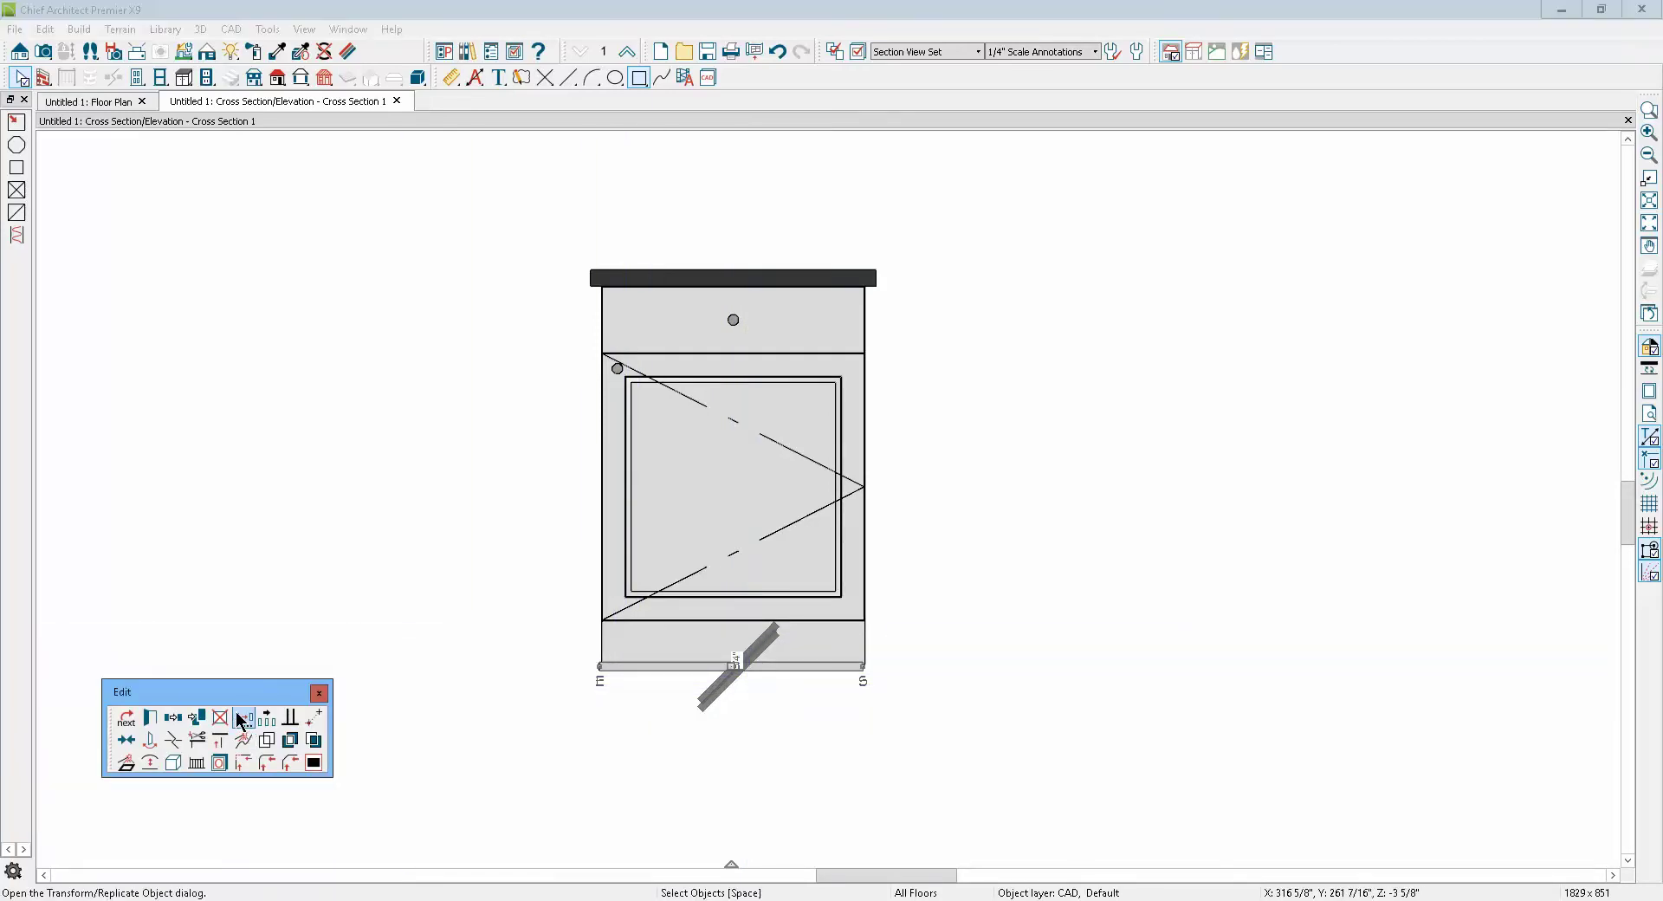
pyautogui.click(662, 275)
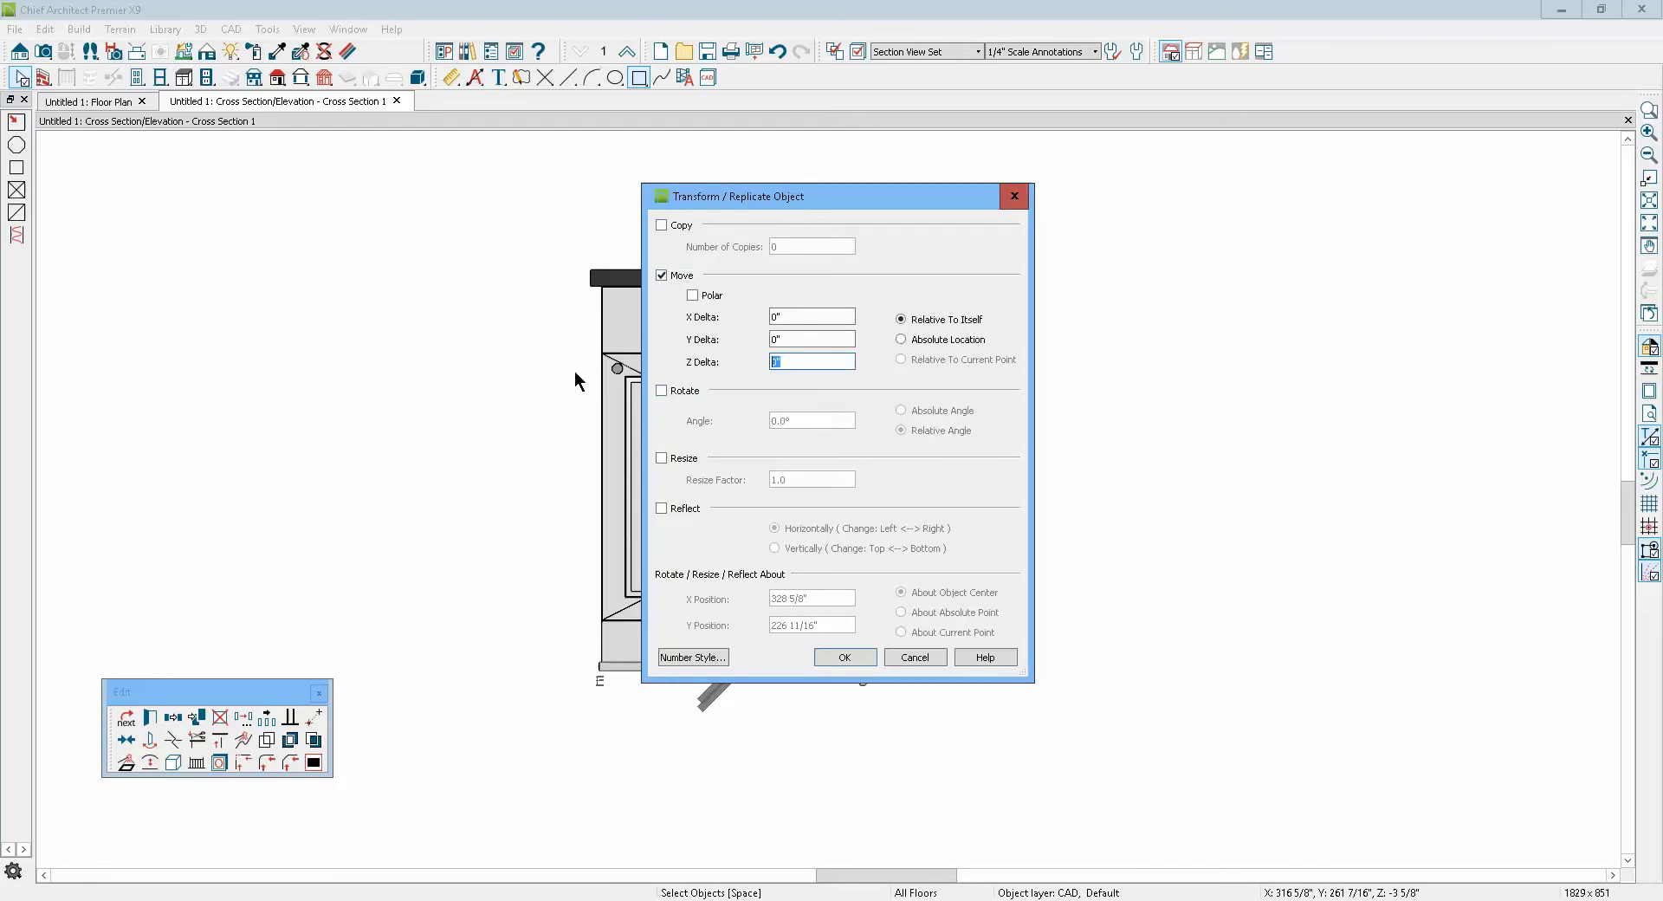
pyautogui.click(890, 660)
pyautogui.scroll(5, 691, 677)
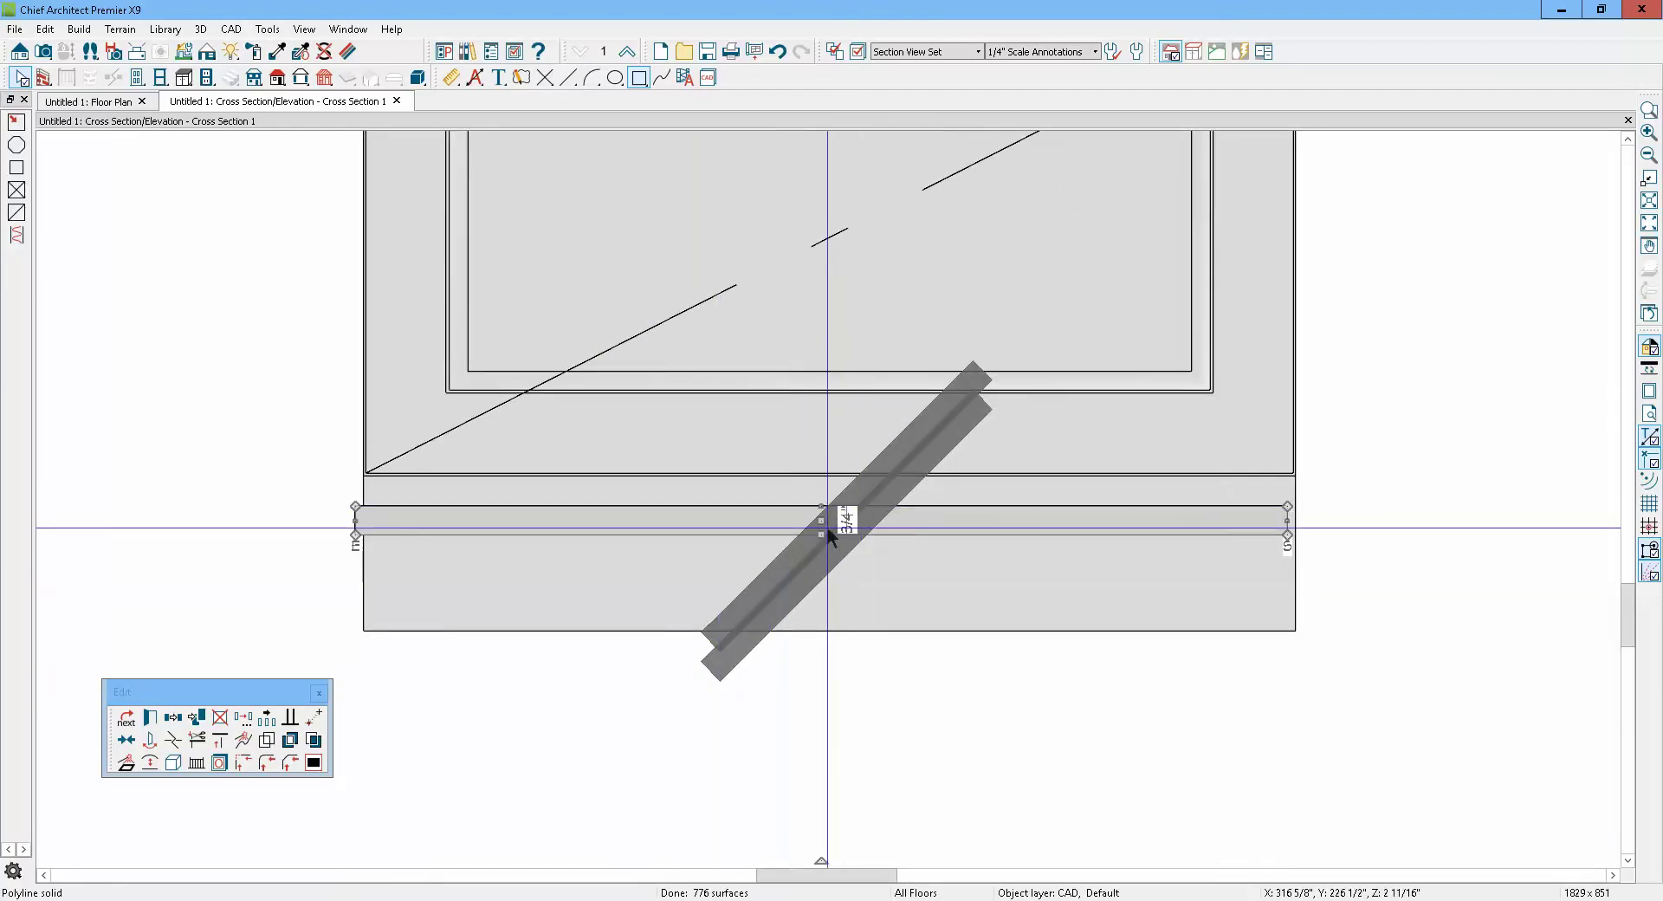
pyautogui.moveTo(823, 524); pyautogui.dragTo(823, 494)
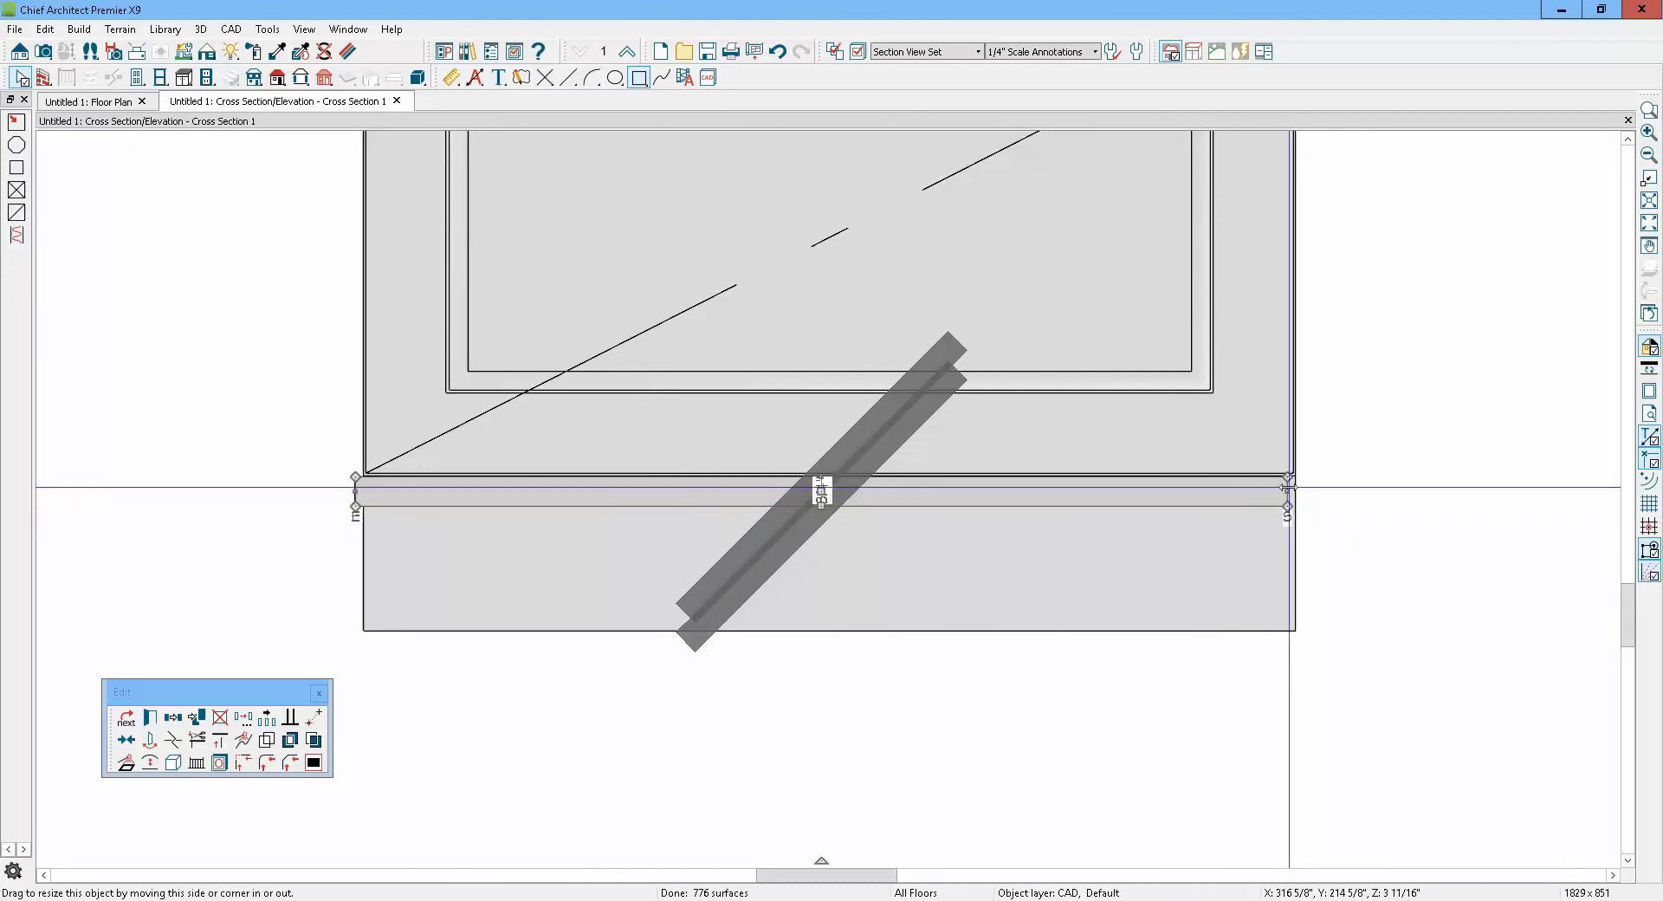
pyautogui.moveTo(1288, 487); pyautogui.dragTo(362, 498)
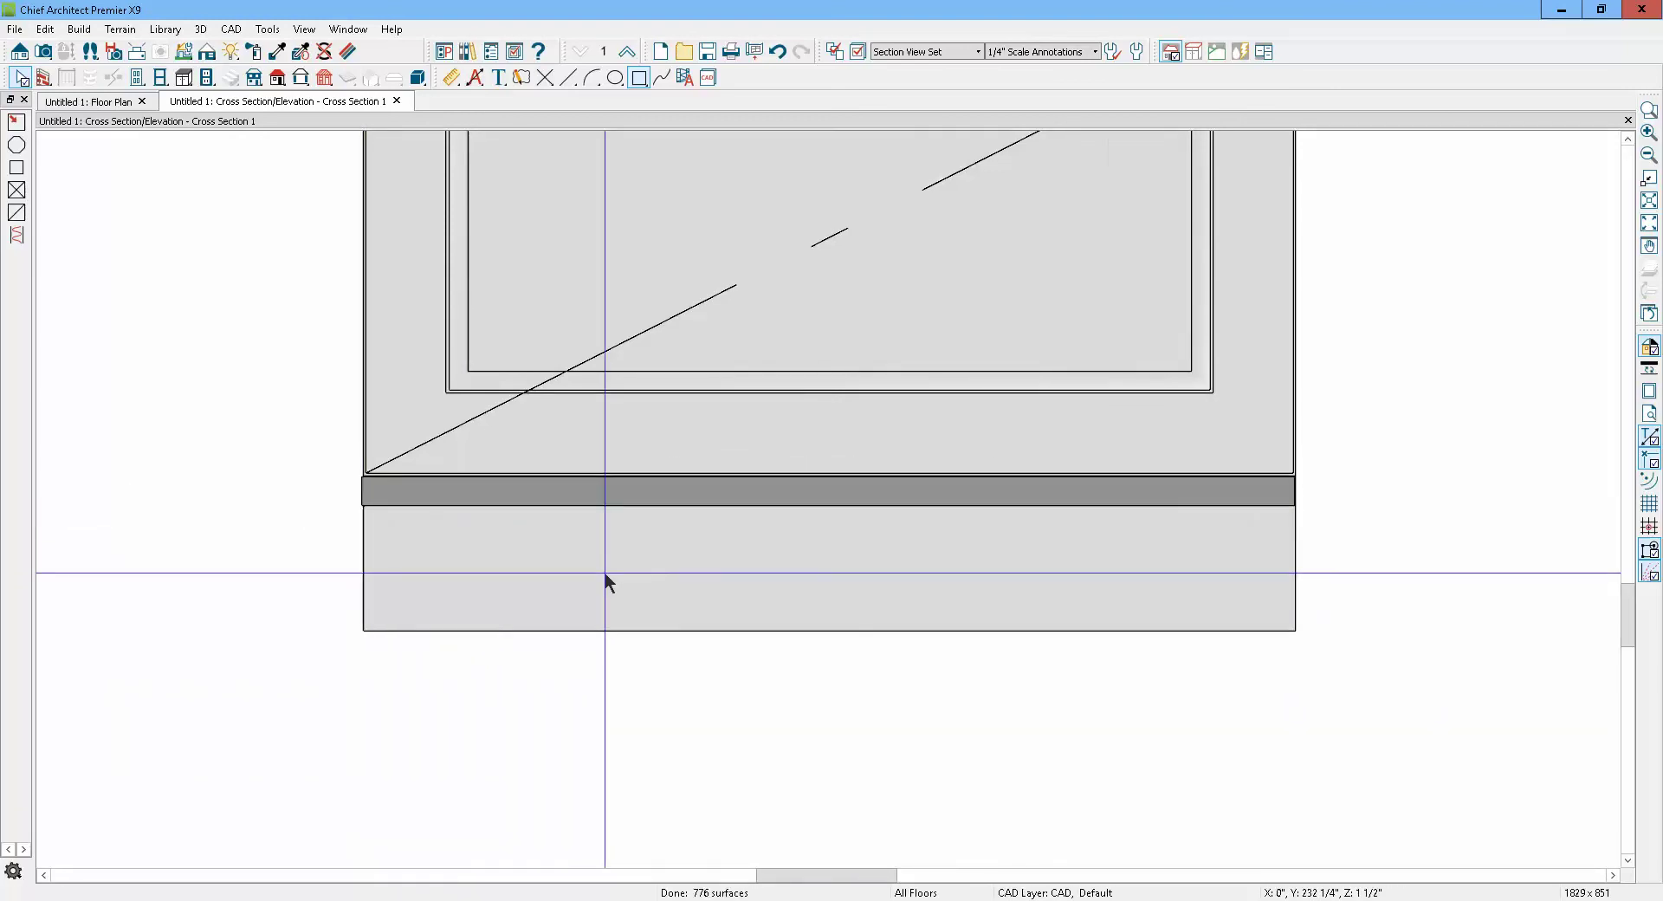
pyautogui.scroll(-2, 598, 542)
pyautogui.scroll(-3, 597, 542)
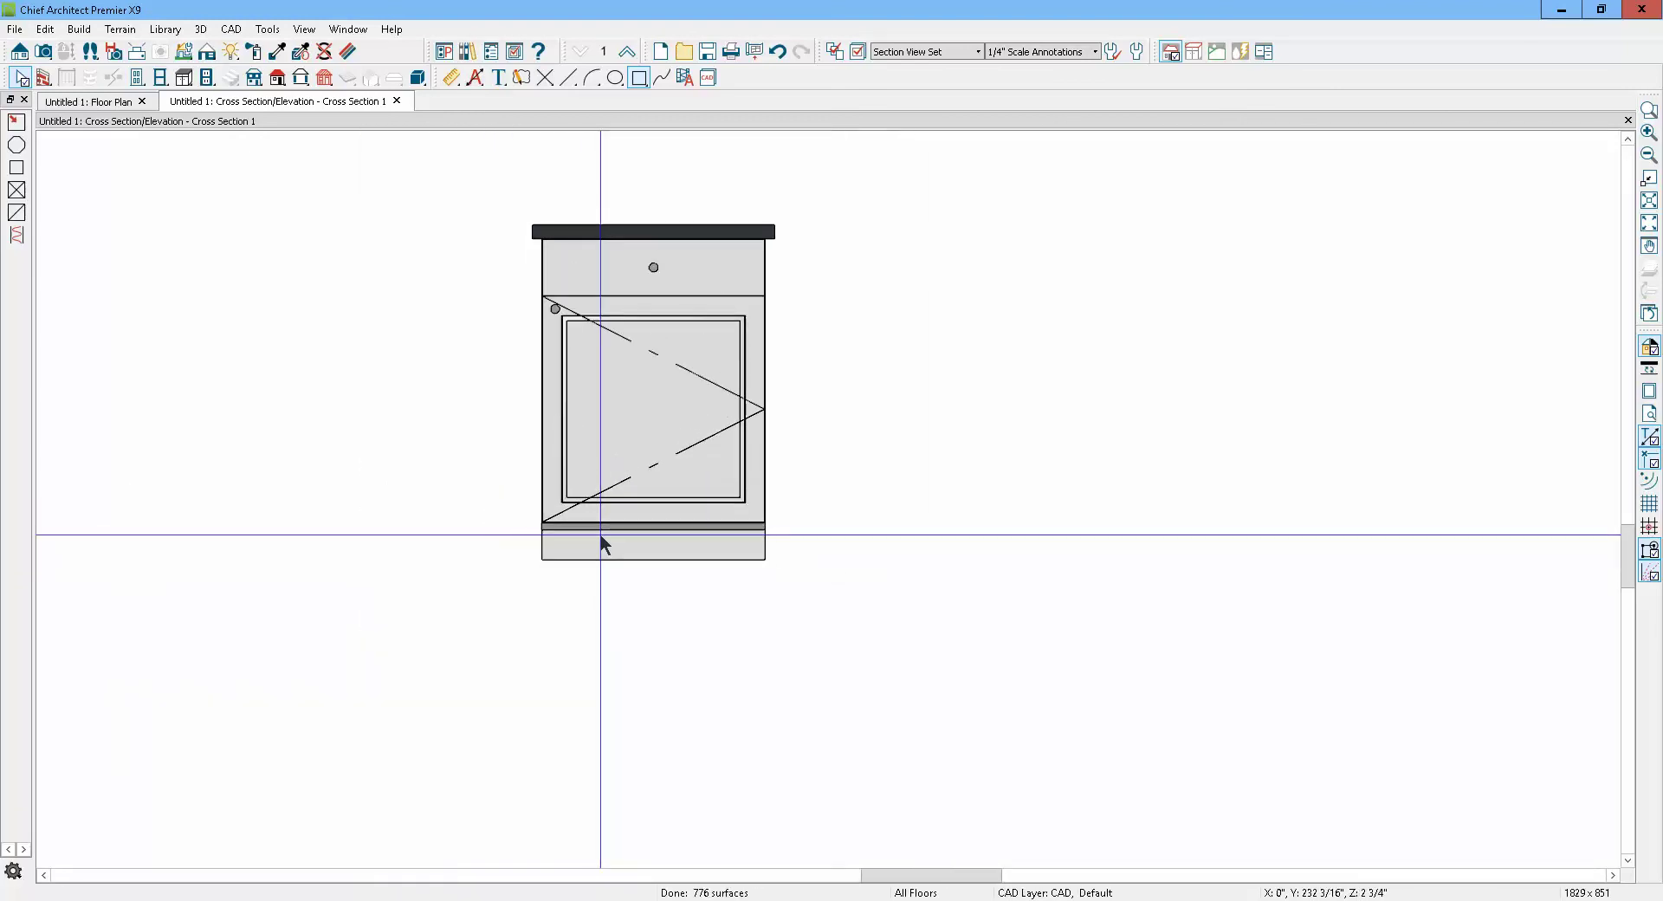
pyautogui.scroll(3, 631, 494)
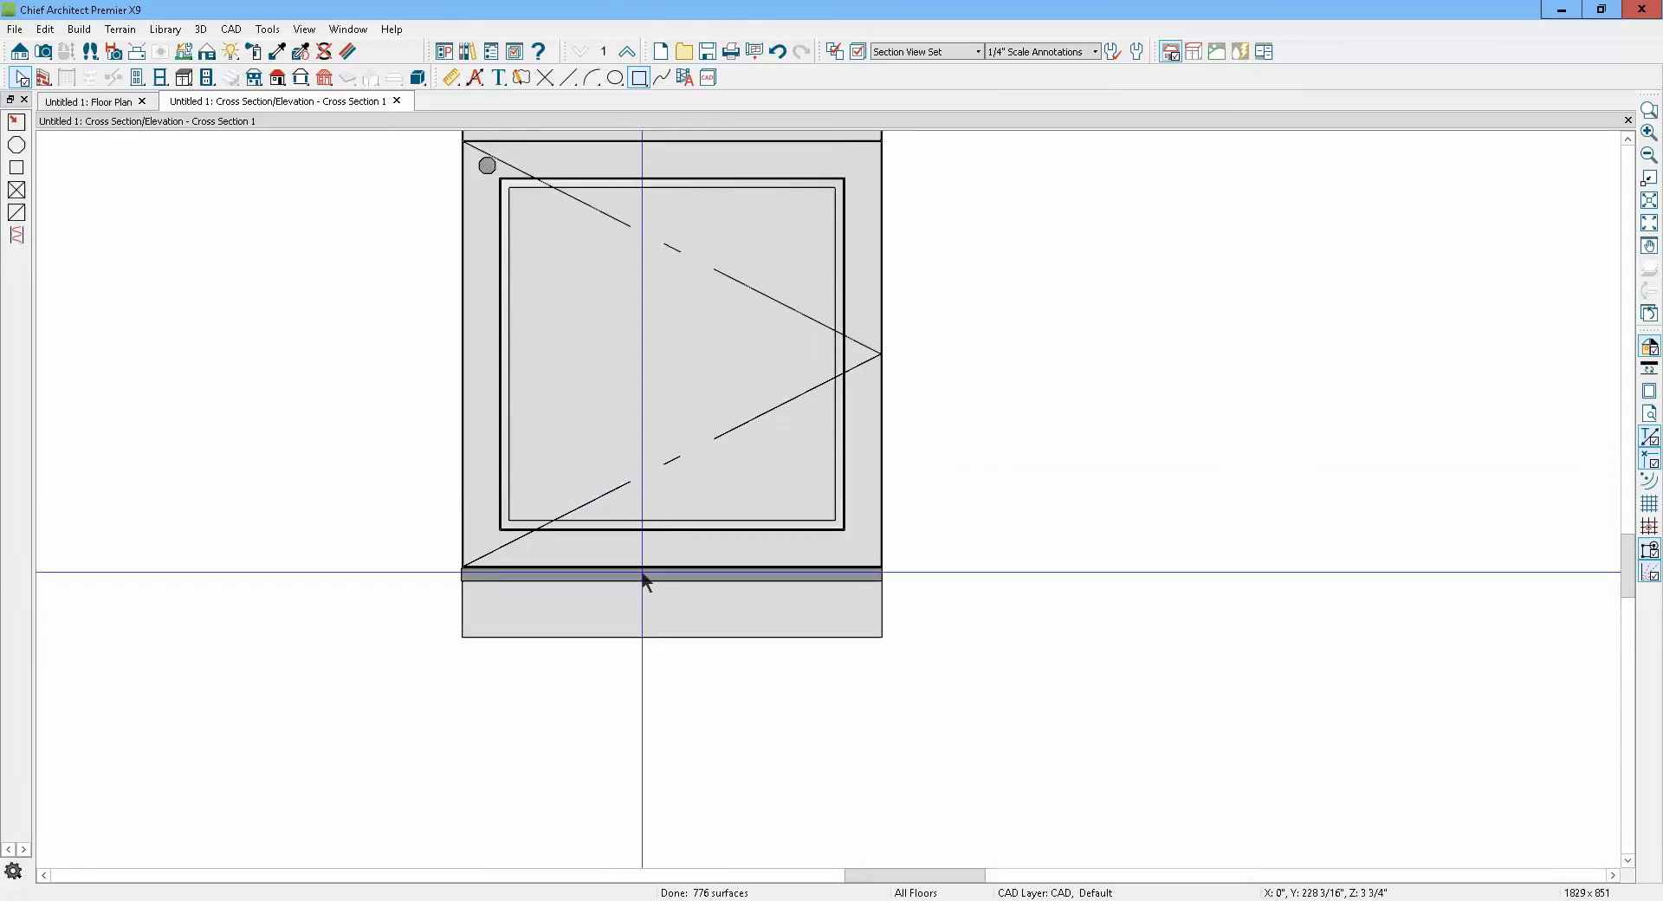
pyautogui.scroll(-2, 642, 576)
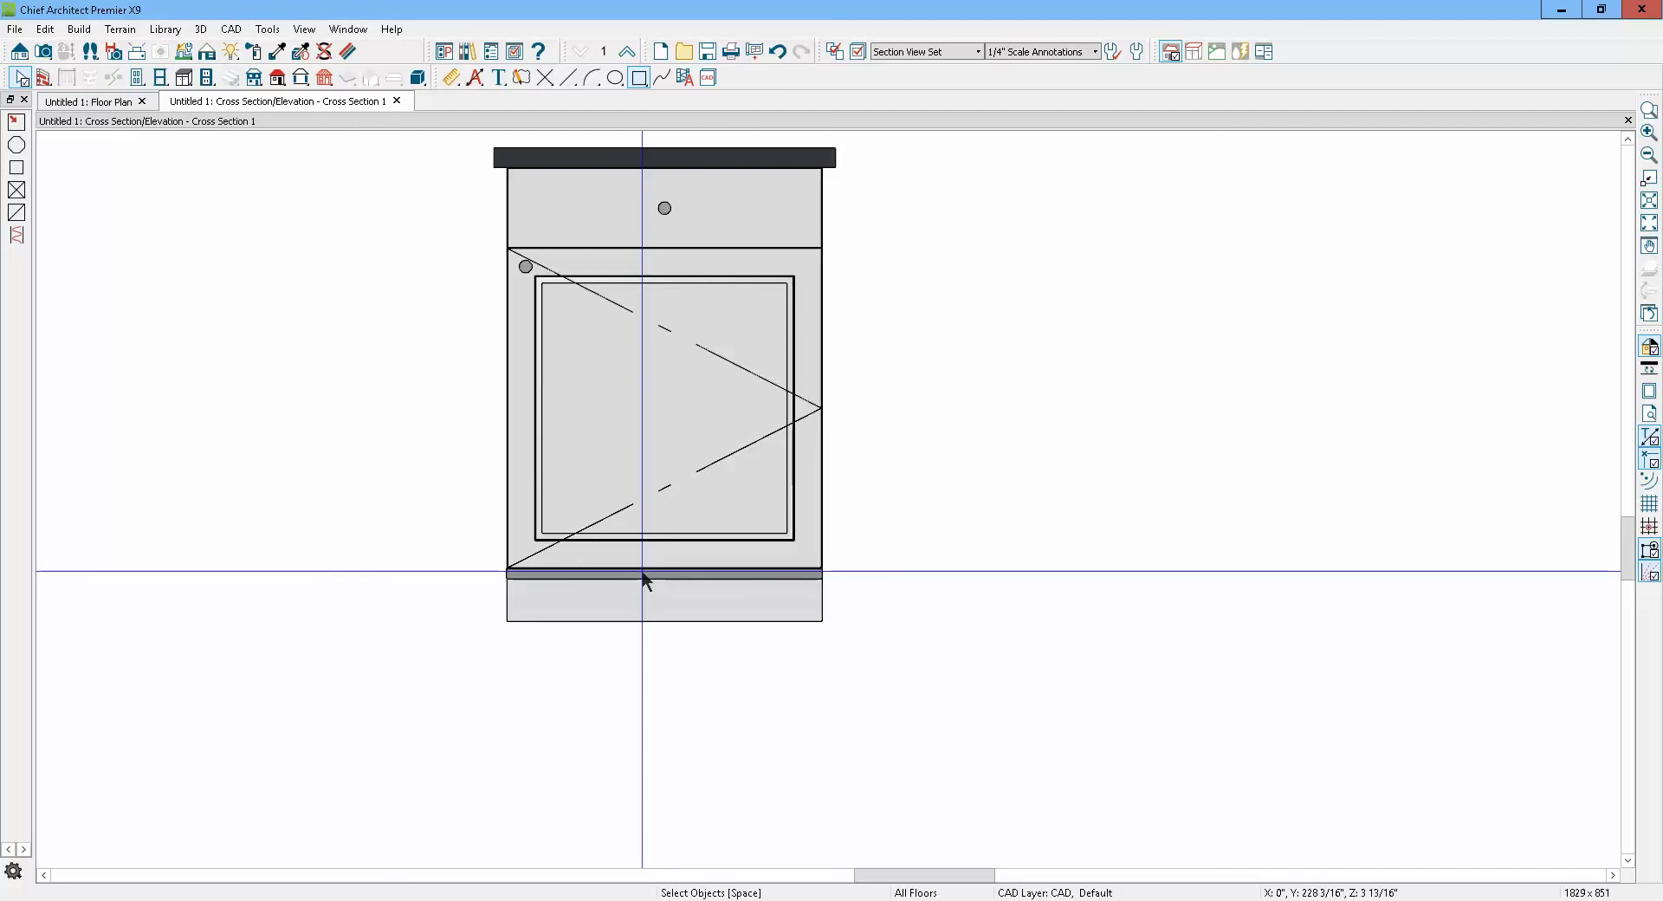